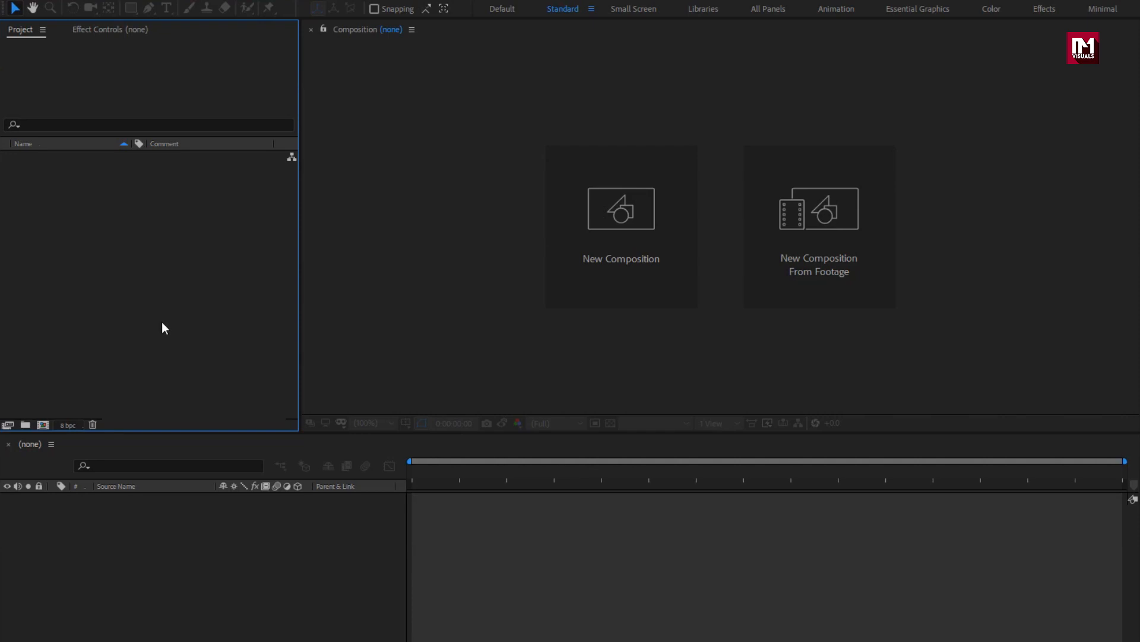
Step: Import the four video files Video_1 to Video_4 from the Footages folder into the project
{"action": "right_click", "coordinate": [162, 323]}
{"action": "mouse_move", "coordinate": [275, 397]}
{"action": "left_click", "coordinate": [380, 393]}
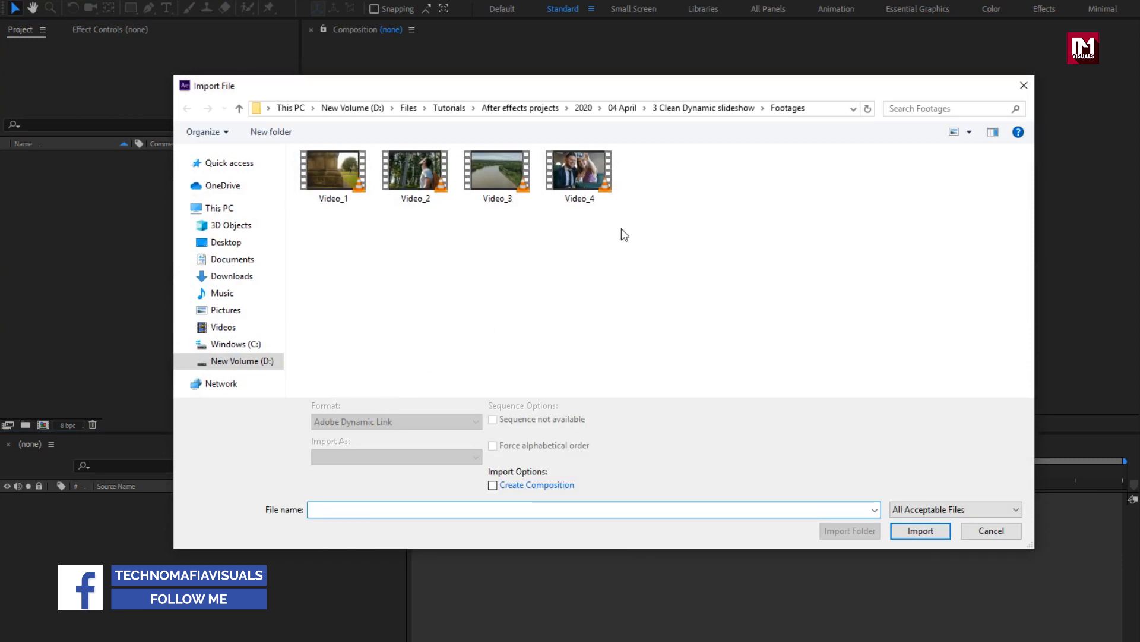
{"action": "left_click_drag", "start_coordinate": [652, 224], "coordinate": [296, 147]}
{"action": "left_click", "coordinate": [928, 535]}
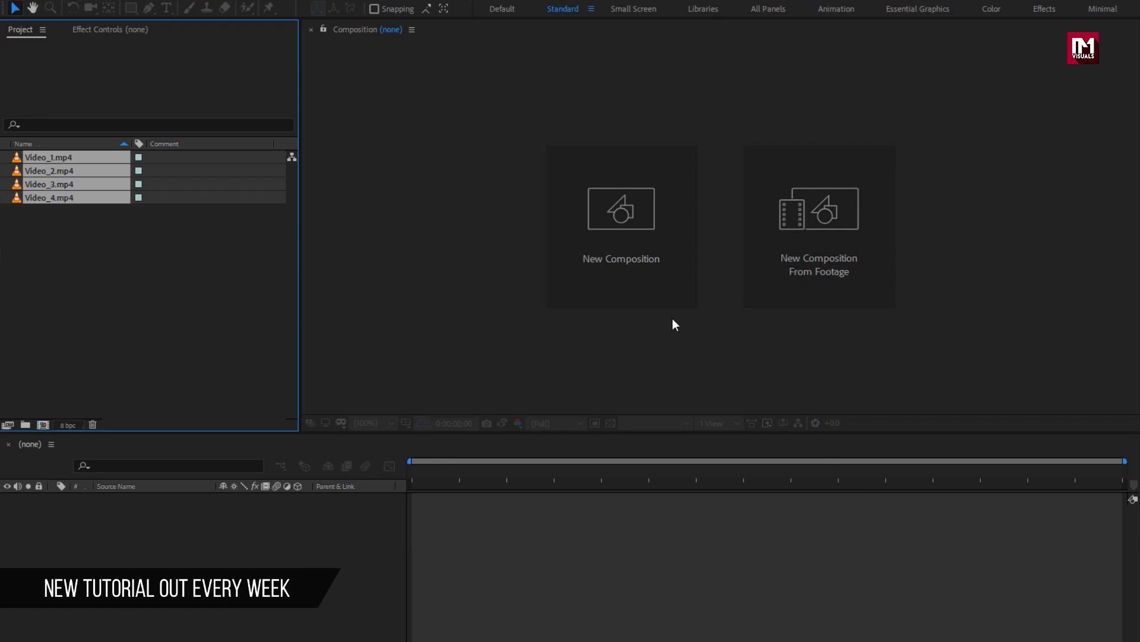
Step: Create a 1920 x 1080, 30 fps composition named Slide_1 with a duration of 3 seconds
{"action": "left_click", "coordinate": [632, 272]}
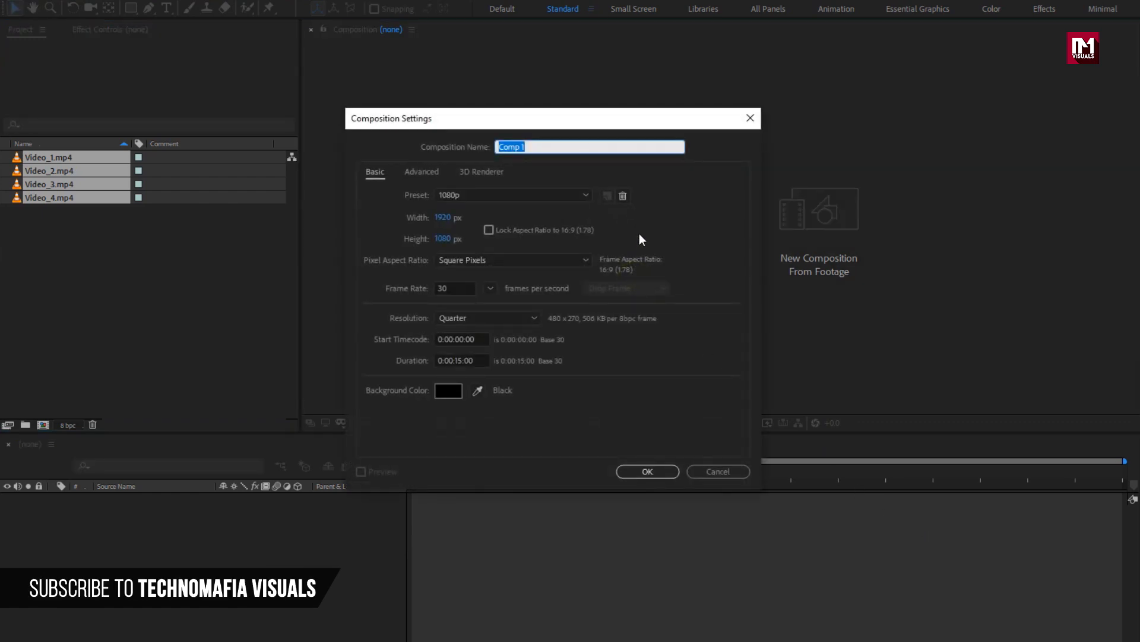
{"action": "type", "text": "Slide_1"}
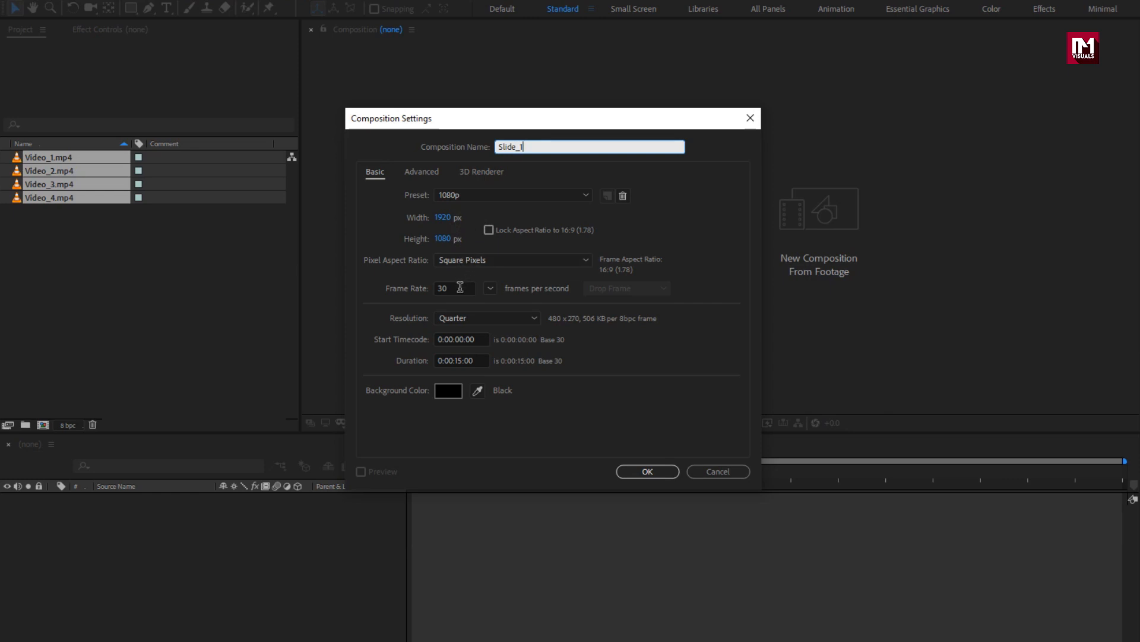
{"action": "left_click", "coordinate": [463, 360]}
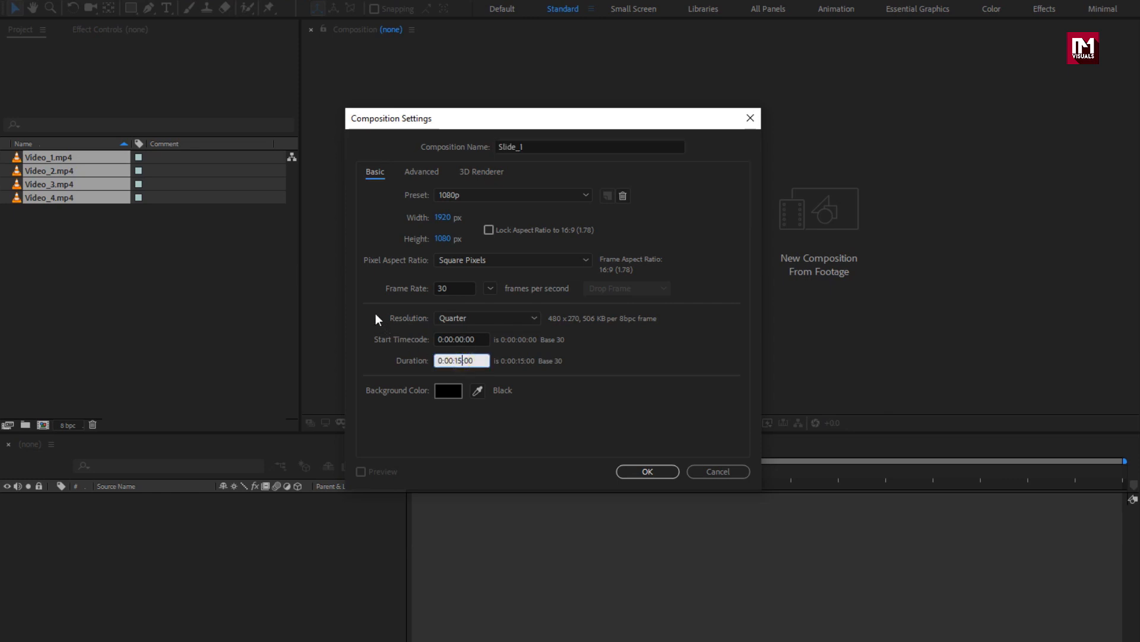
{"action": "key", "text": "BackSpace"}
{"action": "key", "text": "BackSpace"}
{"action": "type", "text": "03"}
{"action": "left_click", "coordinate": [628, 472]}
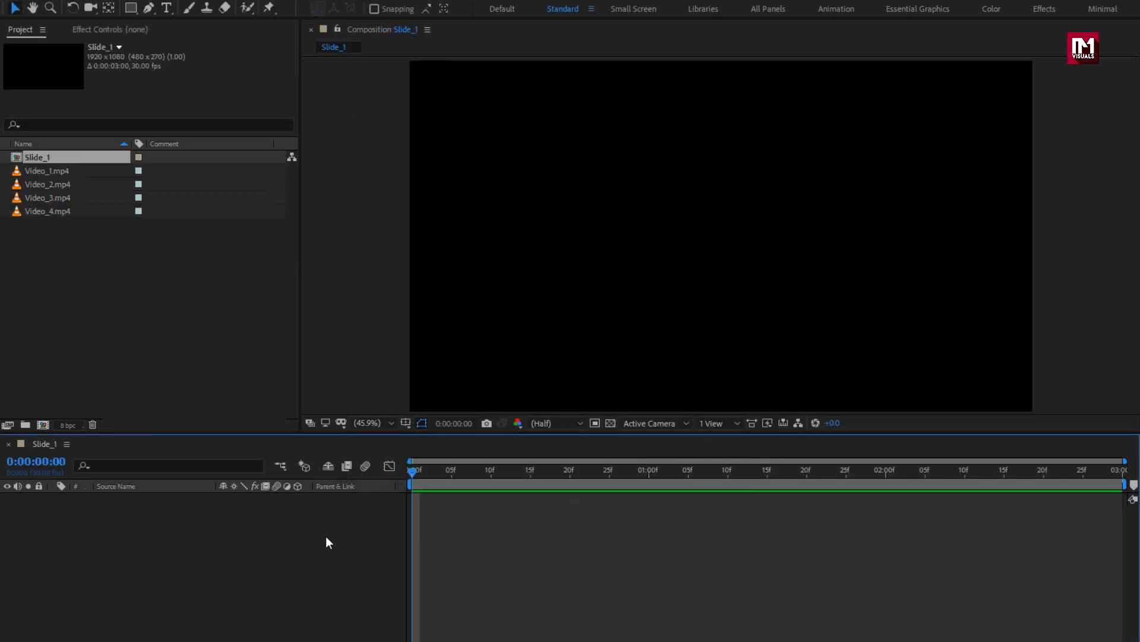
Step: Add a shape layer to Slide_1 and set up the Rectangle tool with a solid white fill and no stroke
{"action": "right_click", "coordinate": [173, 554]}
{"action": "mouse_move", "coordinate": [220, 398]}
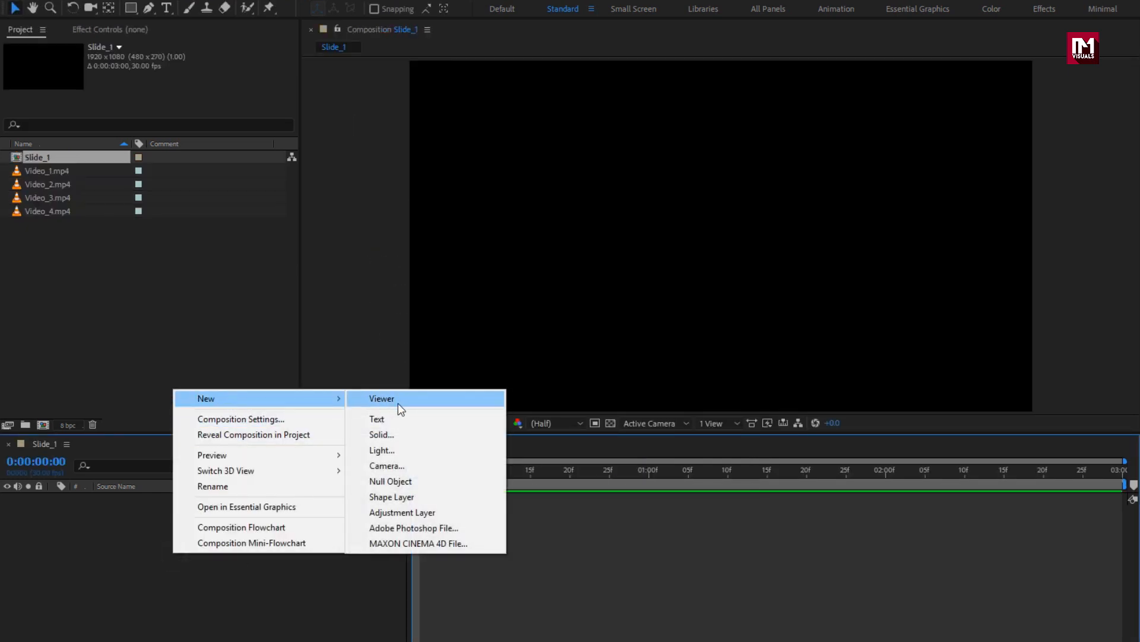
{"action": "left_click", "coordinate": [402, 498]}
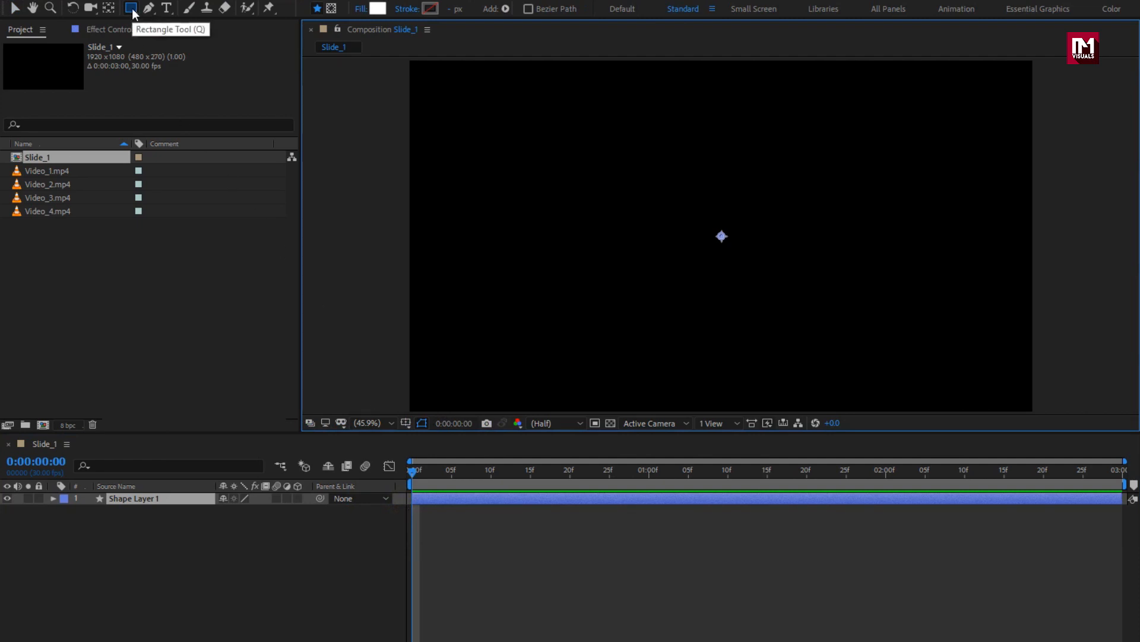
{"action": "left_click", "coordinate": [360, 8]}
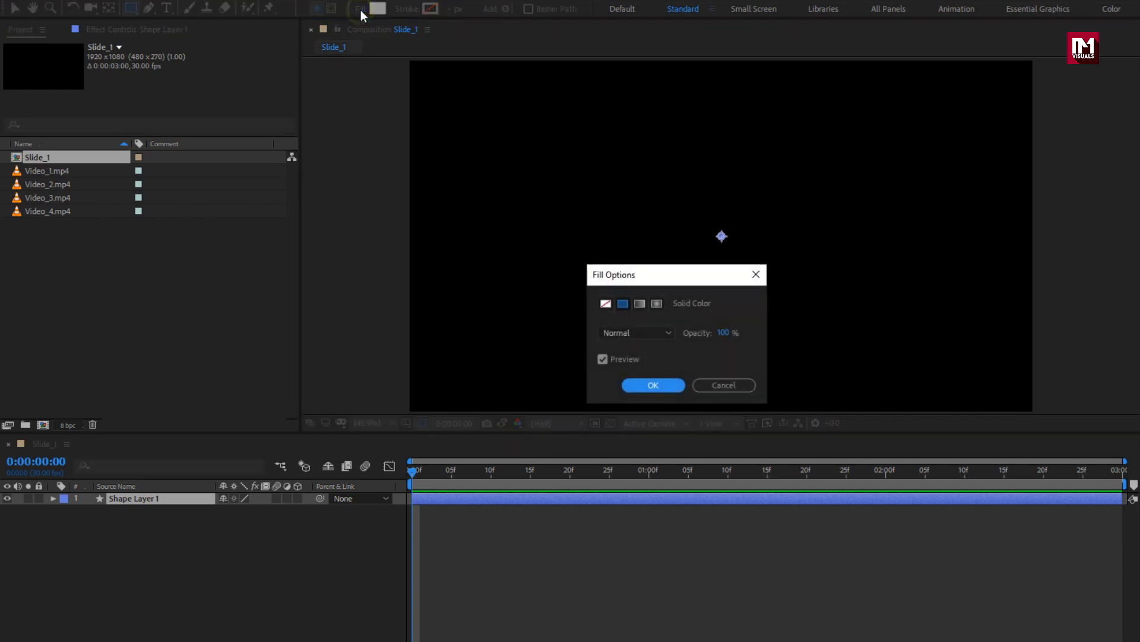
{"action": "left_click", "coordinate": [637, 386]}
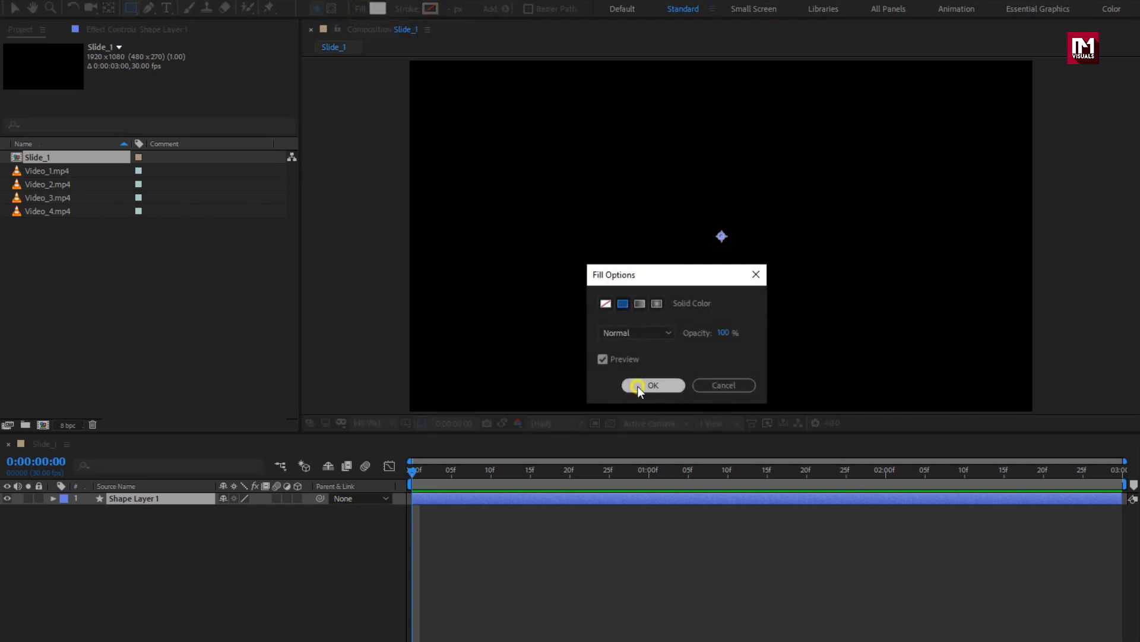
{"action": "left_click", "coordinate": [406, 10]}
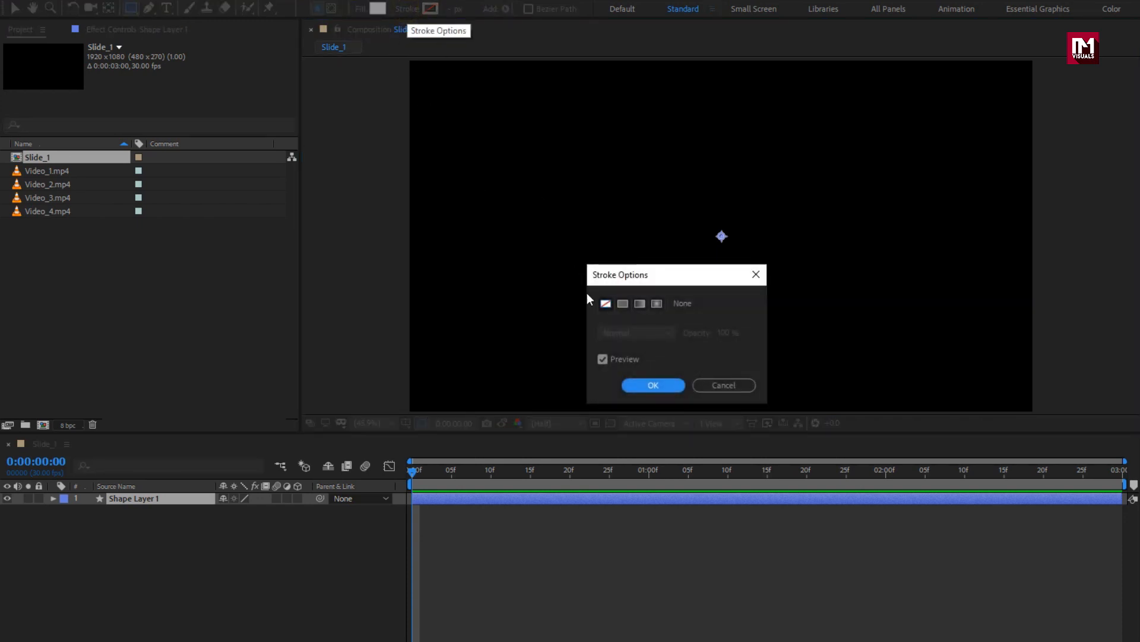
{"action": "left_click", "coordinate": [638, 383]}
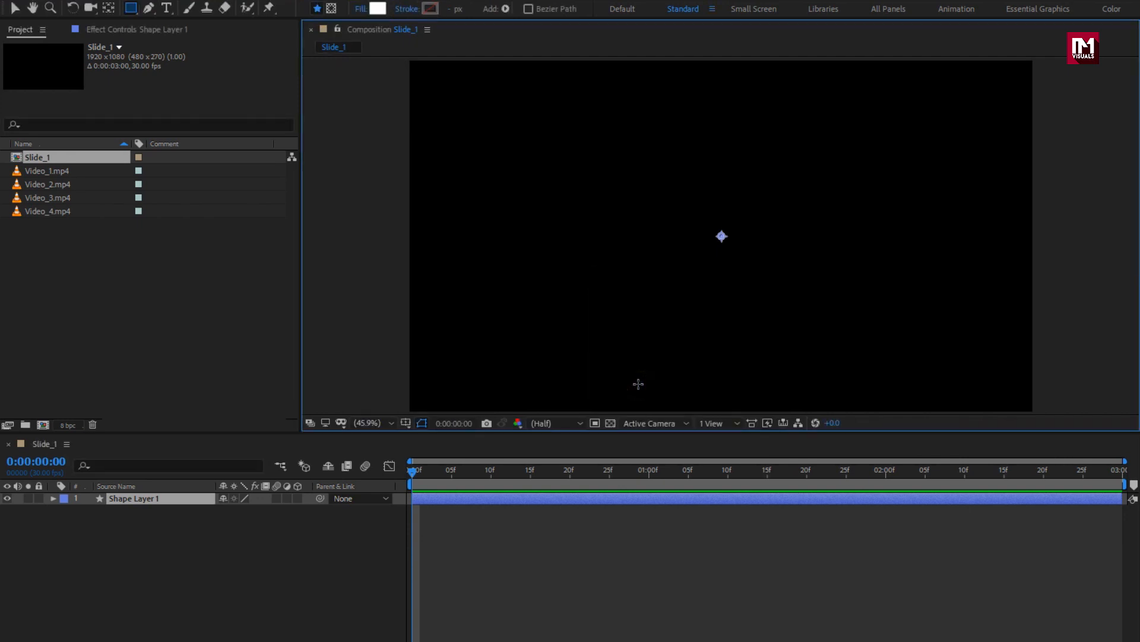
Step: Draw seven white rectangles of varied sizes on the shape layer, some overlapping near the centre and others running past the frame edges
{"action": "left_click_drag", "start_coordinate": [587, 179], "coordinate": [360, 48]}
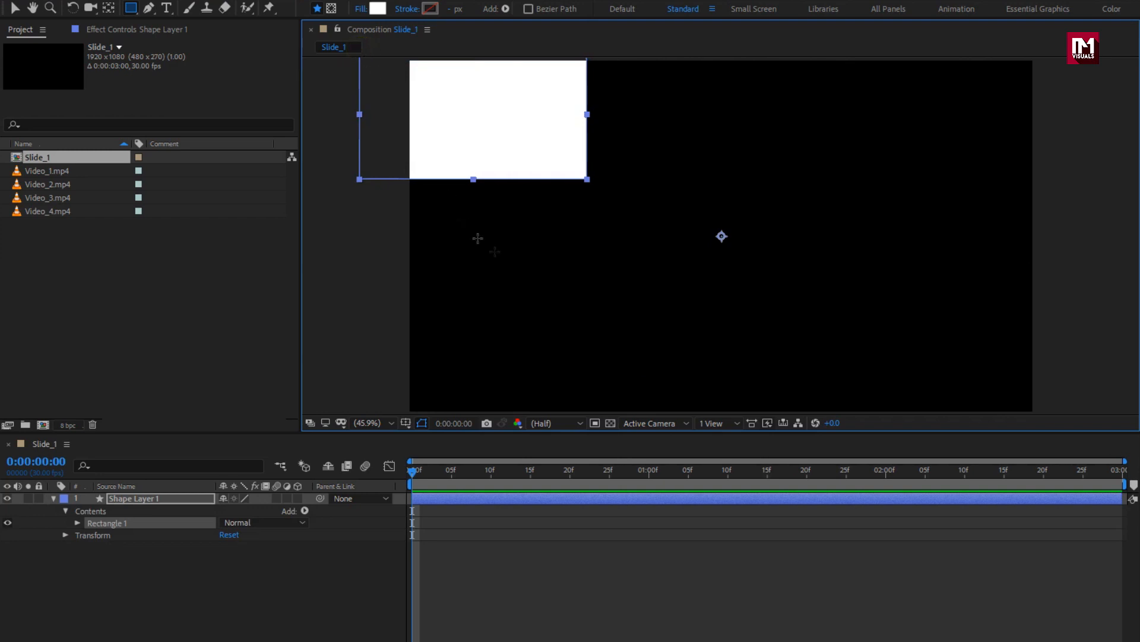
{"action": "left_click_drag", "start_coordinate": [499, 353], "coordinate": [368, 425]}
{"action": "mouse_move", "coordinate": [783, 198]}
{"action": "left_mouse_down"}
{"action": "mouse_move", "coordinate": [704, 240]}
{"action": "mouse_move", "coordinate": [628, 304]}
{"action": "left_mouse_up"}
{"action": "left_click_drag", "start_coordinate": [906, 151], "coordinate": [792, 196]}
{"action": "left_click_drag", "start_coordinate": [736, 235], "coordinate": [711, 260]}
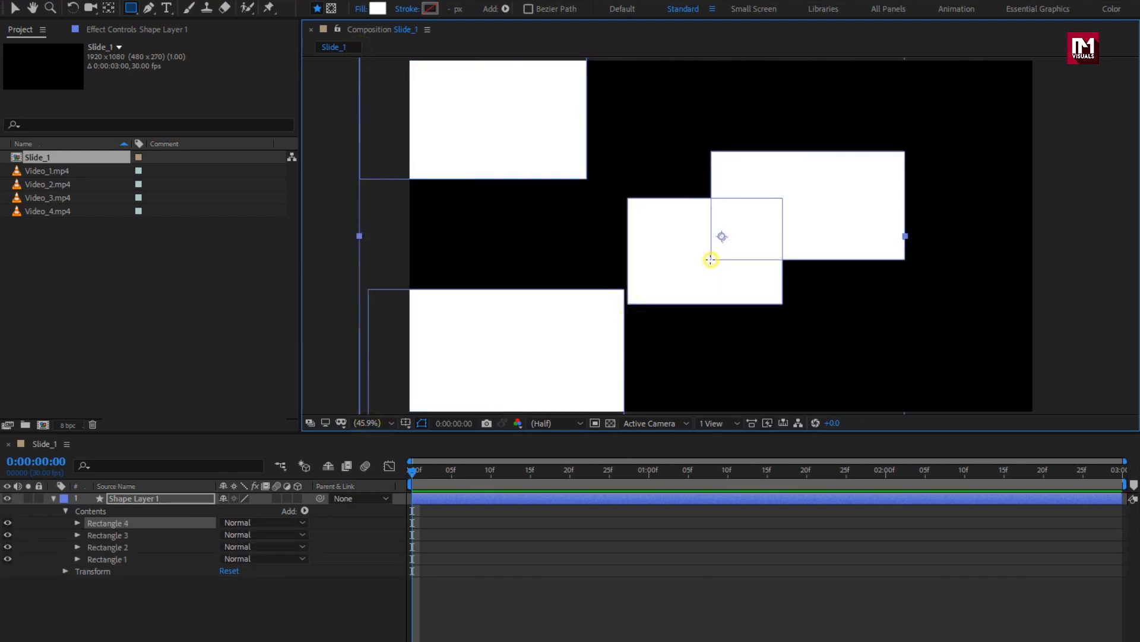
{"action": "left_click_drag", "start_coordinate": [976, 316], "coordinate": [771, 411]}
{"action": "left_click_drag", "start_coordinate": [822, 384], "coordinate": [658, 275]}
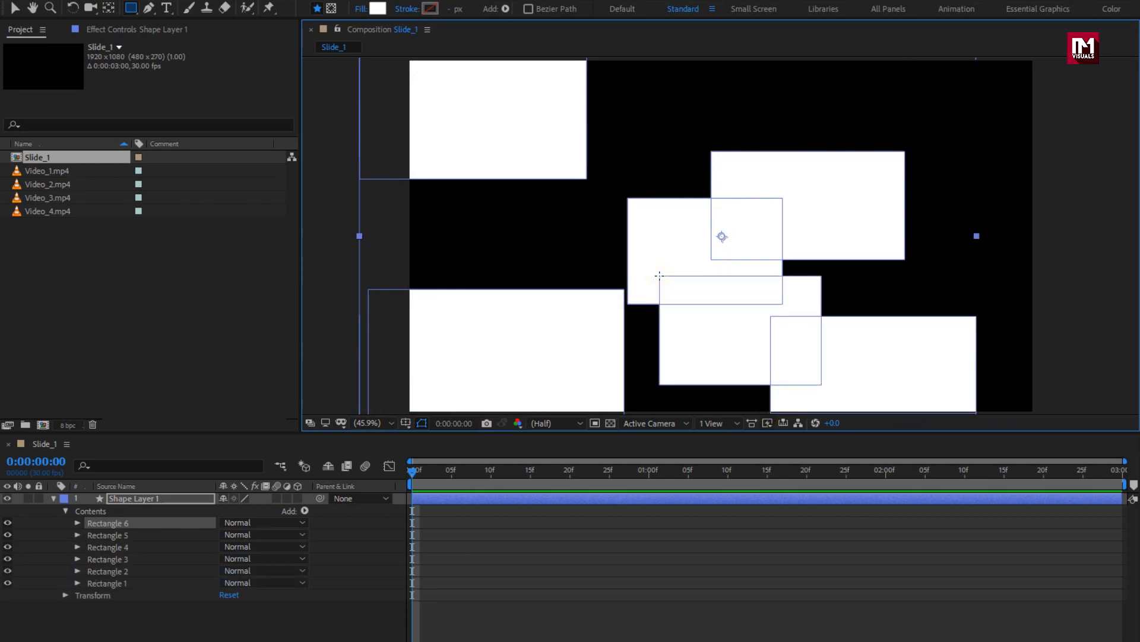
{"action": "left_click_drag", "start_coordinate": [1073, 204], "coordinate": [876, 56]}
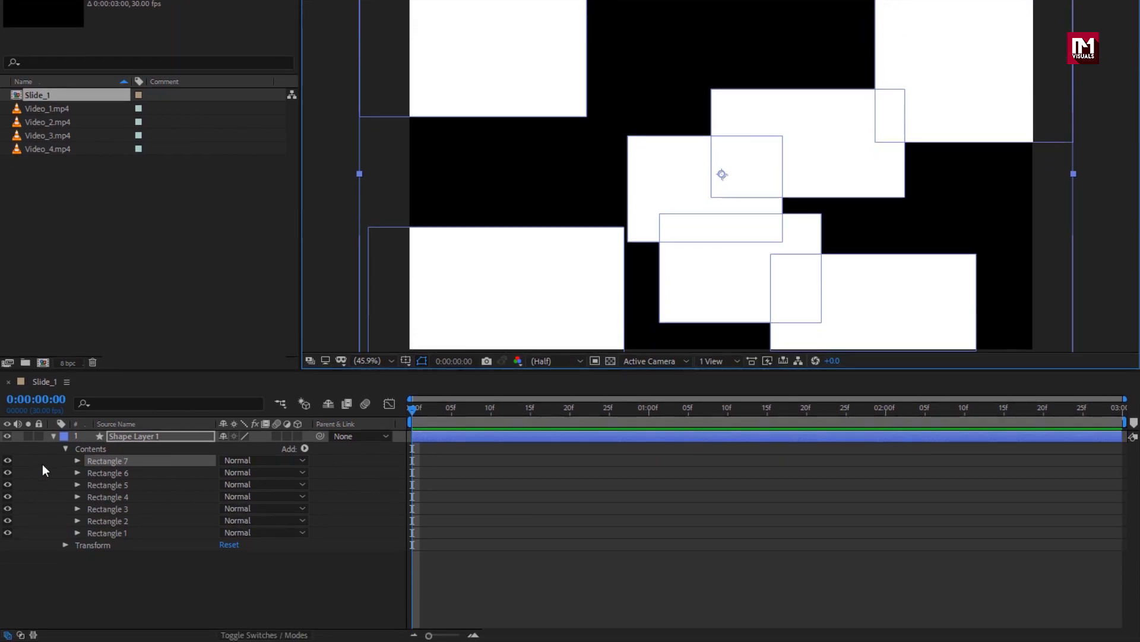
Step: Change the fill colour of Rectangle 6 to dusty pink AD8F8F
{"action": "left_click", "coordinate": [77, 473]}
{"action": "left_click", "coordinate": [89, 508]}
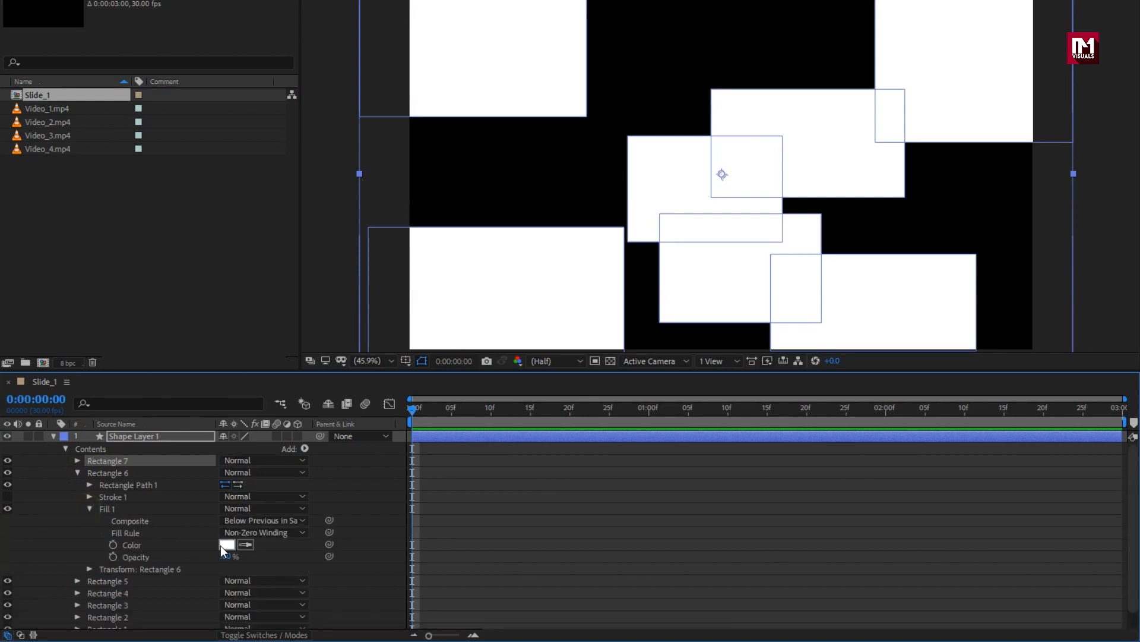
{"action": "left_click", "coordinate": [224, 545]}
{"action": "left_click", "coordinate": [44, 197]}
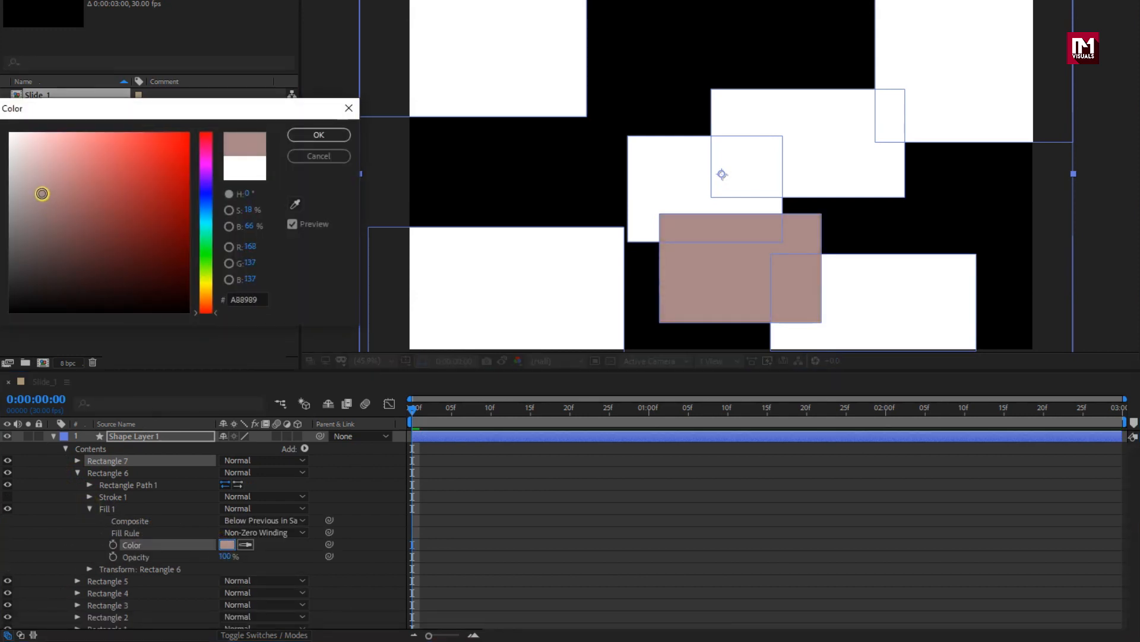
{"action": "left_click_drag", "start_coordinate": [44, 198], "coordinate": [40, 189]}
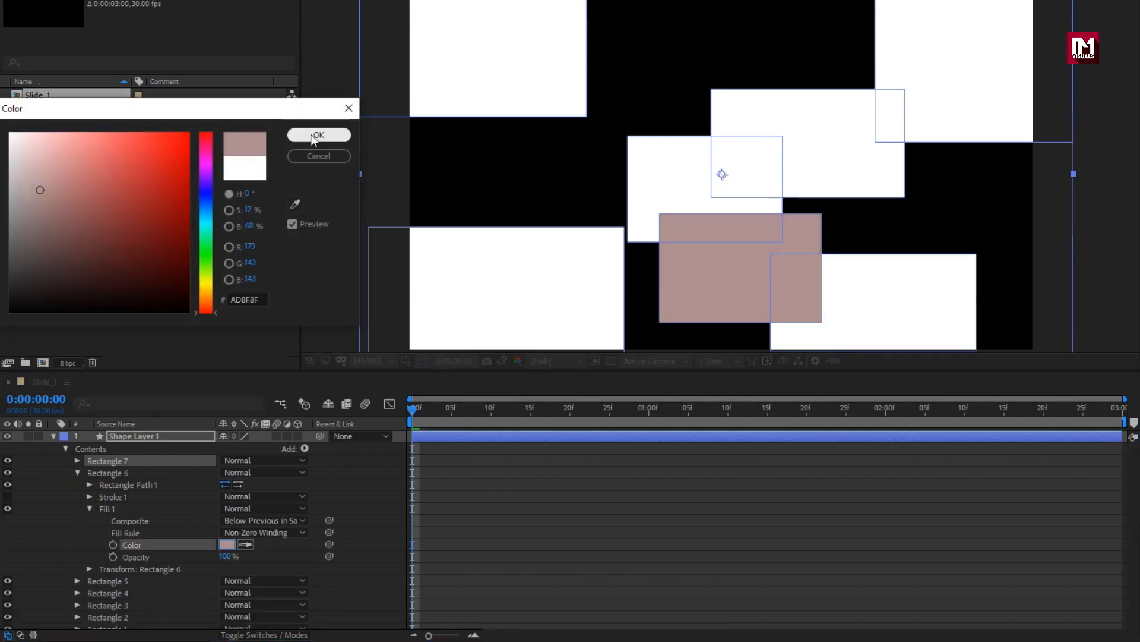
{"action": "left_click", "coordinate": [311, 134]}
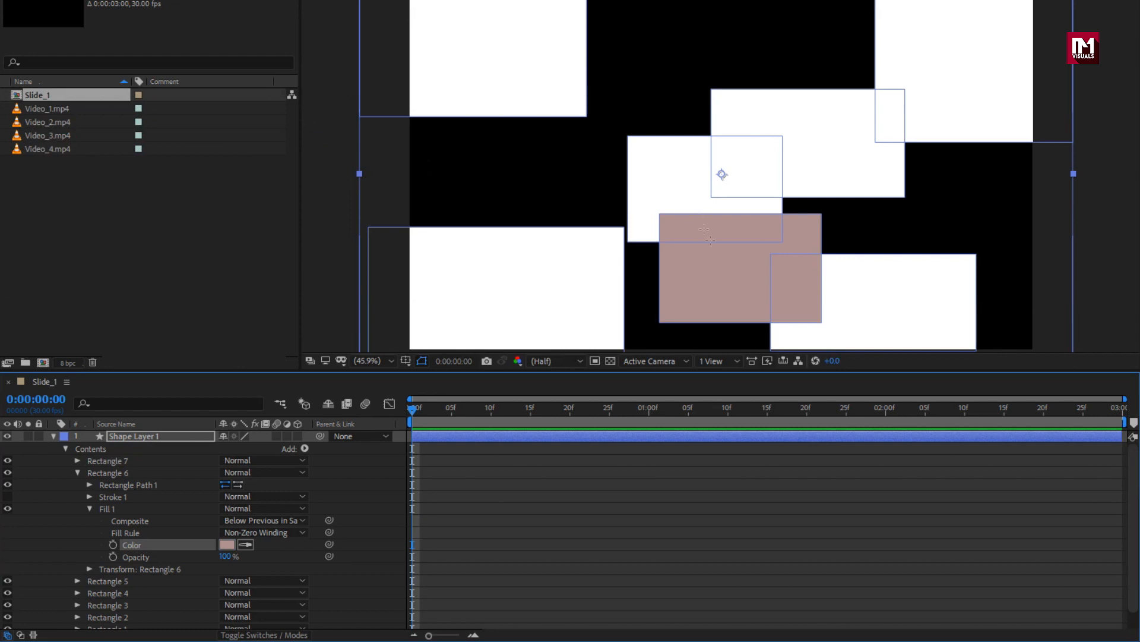
{"action": "left_click", "coordinate": [77, 473]}
Step: Change the fill colour of Rectangle 5 to dark grey
{"action": "left_click", "coordinate": [77, 484]}
{"action": "left_click", "coordinate": [89, 521]}
{"action": "left_click", "coordinate": [227, 557]}
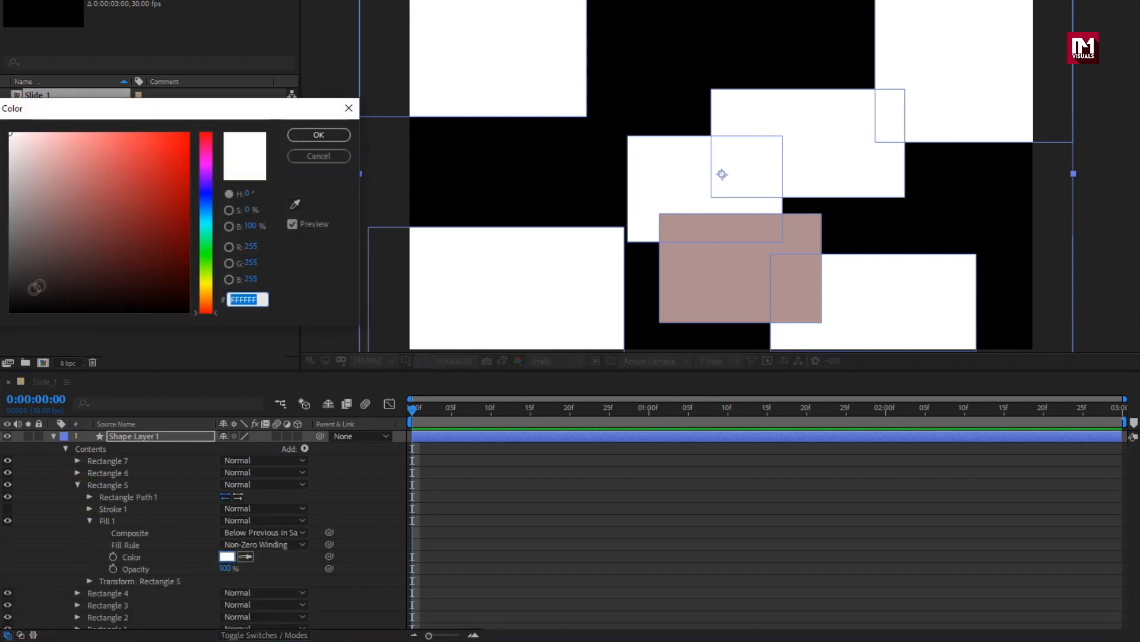
{"action": "mouse_move", "coordinate": [33, 287]}
{"action": "left_mouse_down"}
{"action": "mouse_move", "coordinate": [11, 287]}
{"action": "mouse_move", "coordinate": [15, 298]}
{"action": "mouse_move", "coordinate": [5, 275]}
{"action": "left_mouse_up"}
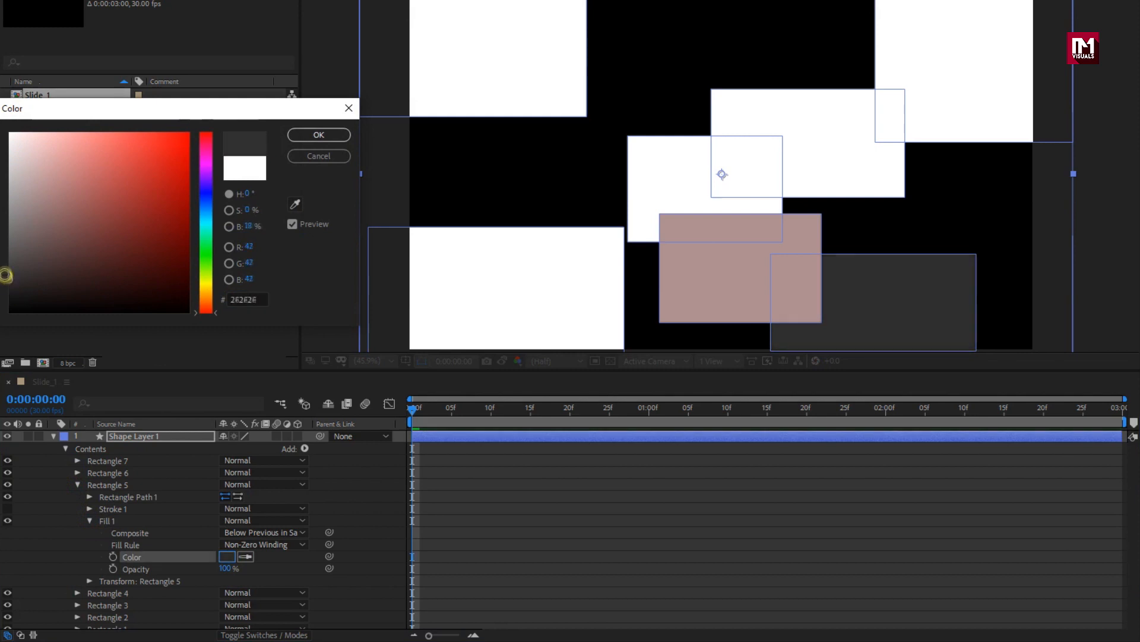
{"action": "left_click", "coordinate": [319, 135]}
{"action": "left_click", "coordinate": [77, 484]}
Step: Change the fill colour of Rectangle 3 to light grey
{"action": "left_click", "coordinate": [77, 509]}
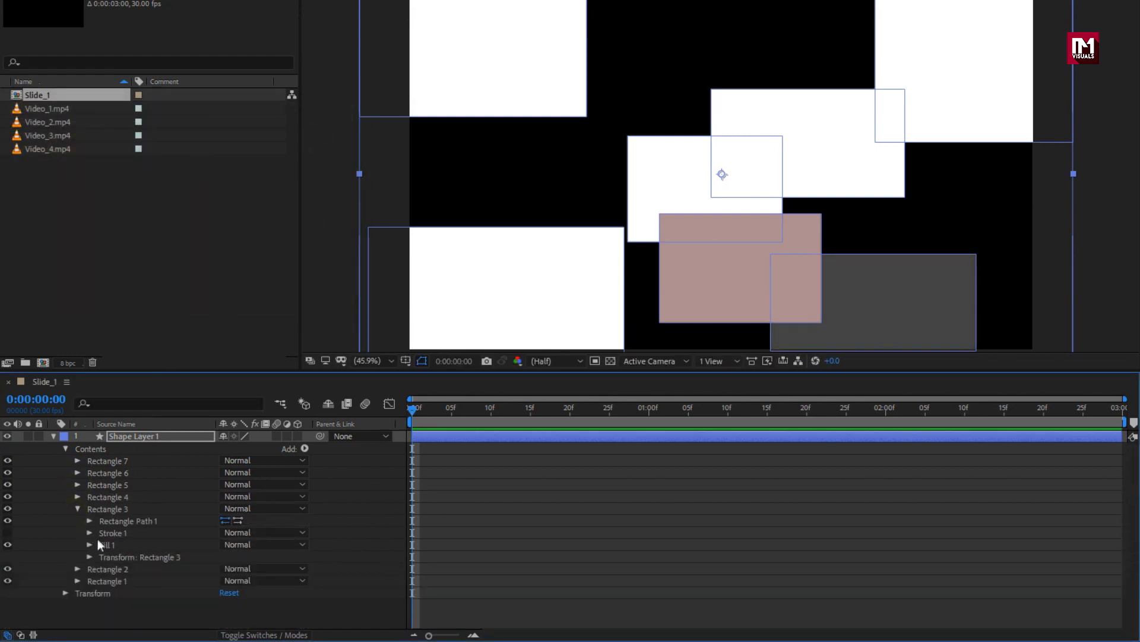
{"action": "left_click", "coordinate": [89, 545]}
{"action": "left_click", "coordinate": [227, 581]}
{"action": "mouse_move", "coordinate": [38, 145]}
{"action": "left_mouse_down"}
{"action": "mouse_move", "coordinate": [38, 161]}
{"action": "mouse_move", "coordinate": [9, 171]}
{"action": "left_mouse_up"}
{"action": "left_click", "coordinate": [318, 135]}
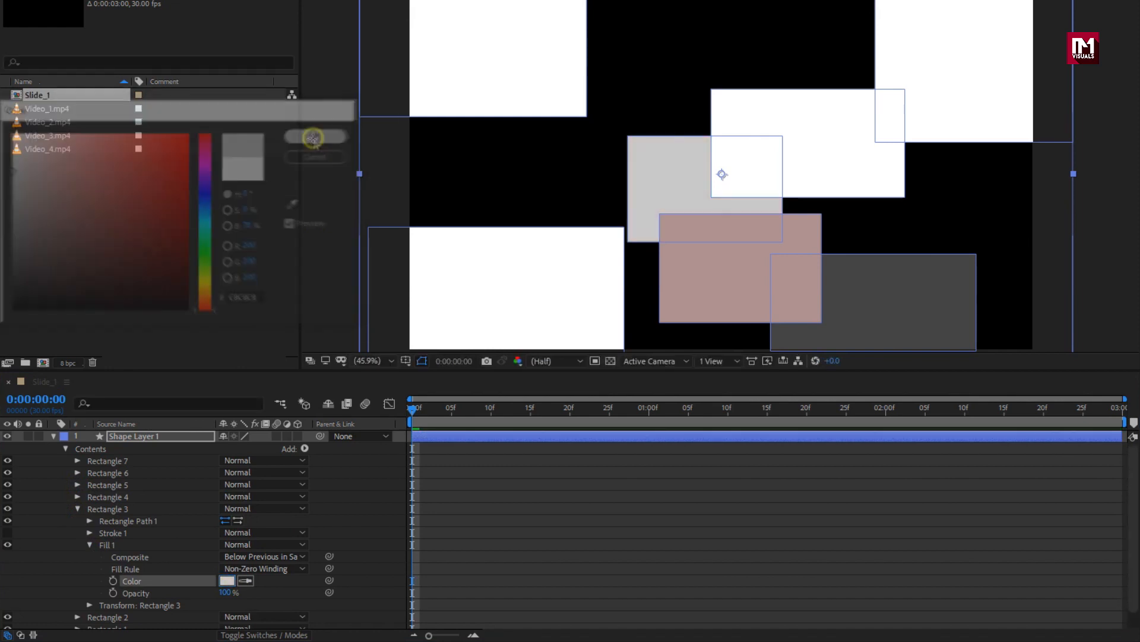
{"action": "left_click", "coordinate": [77, 509]}
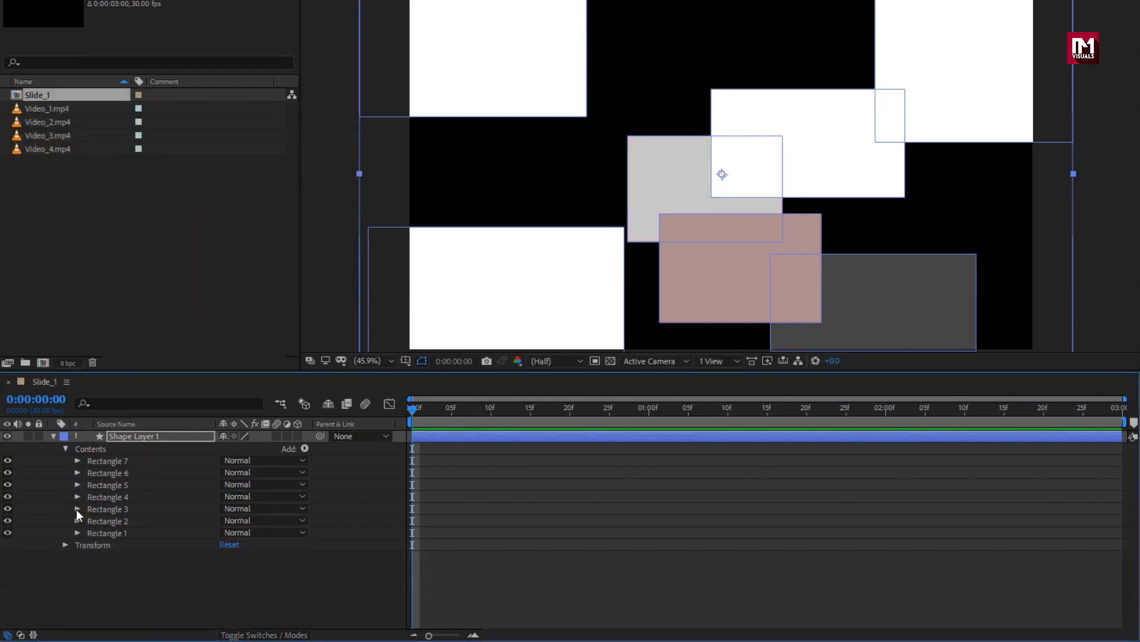
Step: Change the fill colour of Rectangle 7 to pale cyan and collapse the shape layer's properties
{"action": "left_click", "coordinate": [78, 460]}
{"action": "left_click", "coordinate": [89, 497]}
{"action": "left_click", "coordinate": [227, 532]}
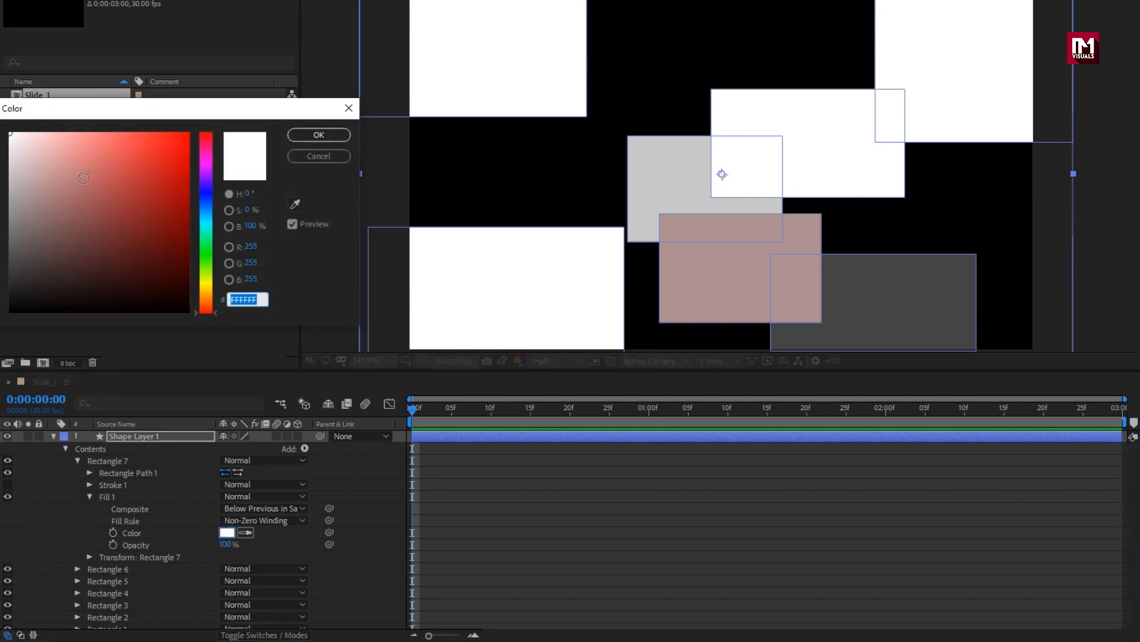
{"action": "left_click", "coordinate": [204, 224]}
{"action": "left_click", "coordinate": [41, 139]}
{"action": "left_click", "coordinate": [319, 135]}
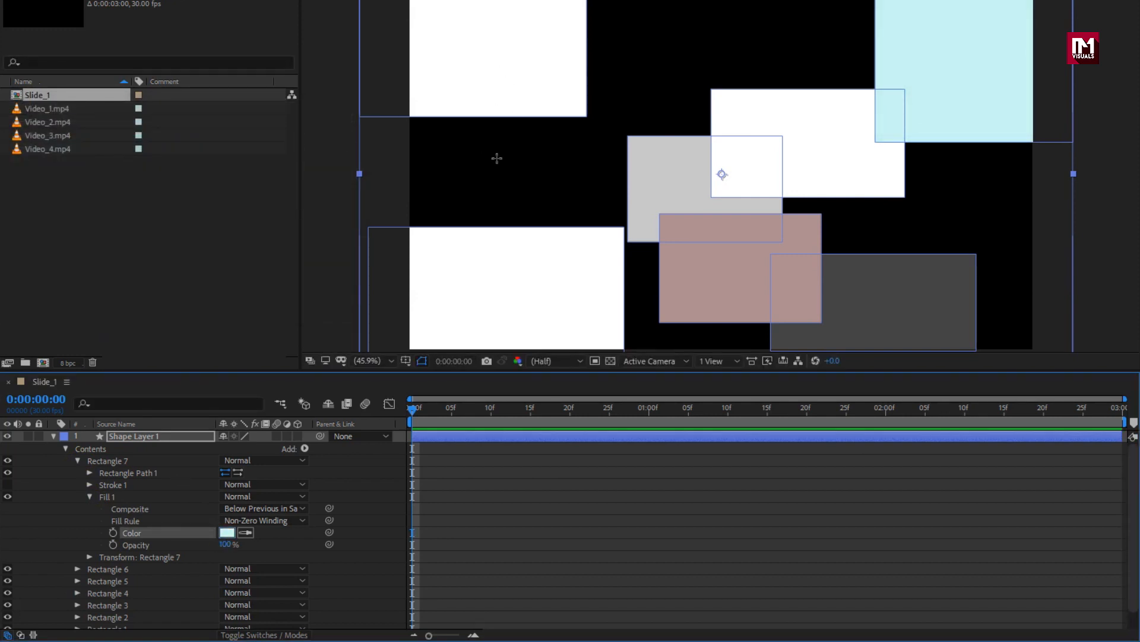
{"action": "left_click", "coordinate": [54, 437]}
Step: Pre-compose Shape Layer 1 into a new composition named Transition_1
{"action": "left_click", "coordinate": [131, 440]}
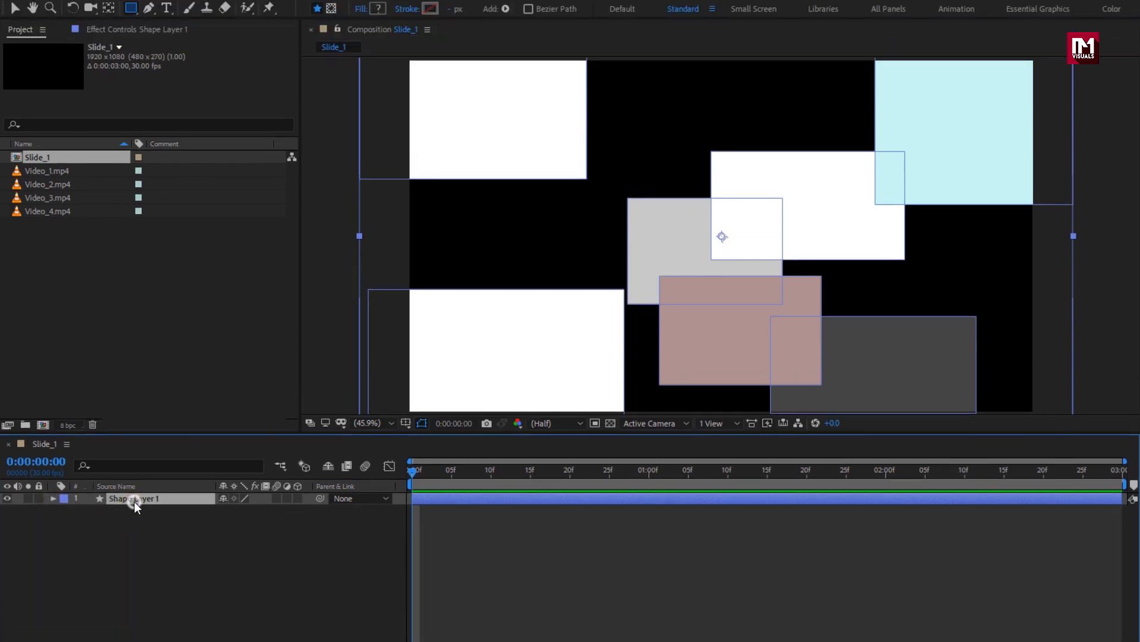
{"action": "right_click", "coordinate": [134, 501]}
{"action": "left_click", "coordinate": [153, 443]}
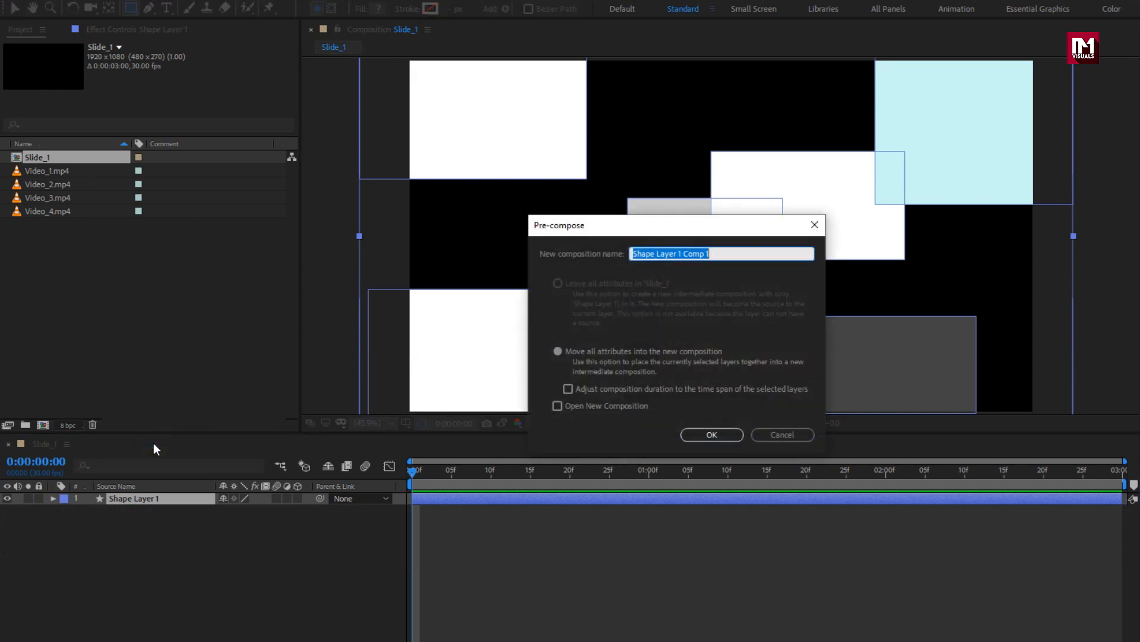
{"action": "type", "text": "Tran"}
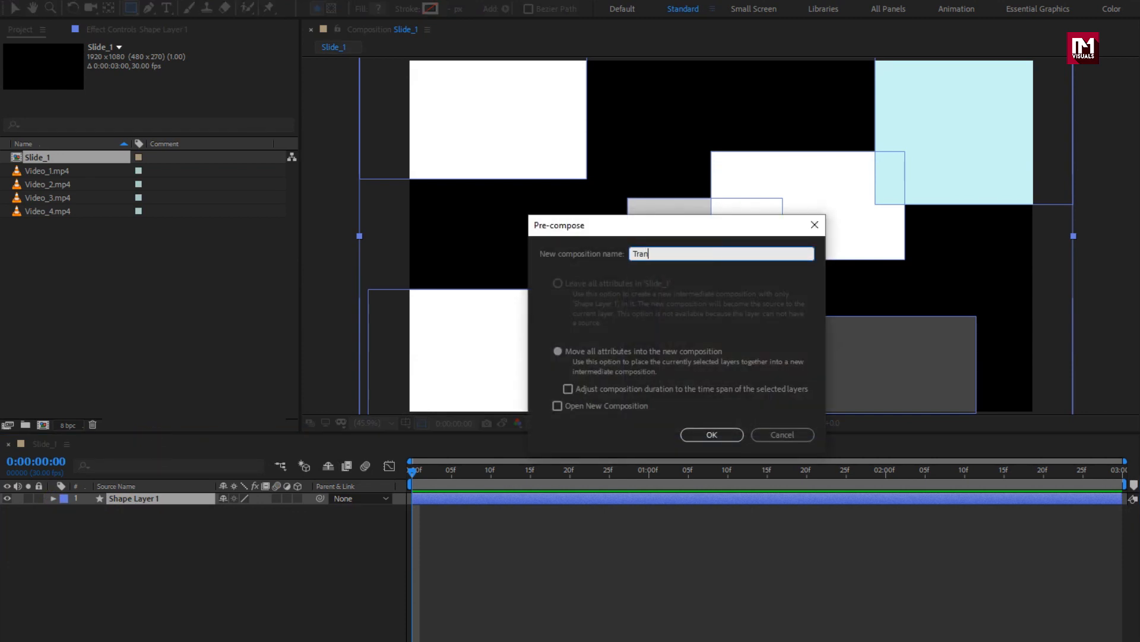
{"action": "type", "text": "sition_1"}
{"action": "left_click", "coordinate": [711, 434]}
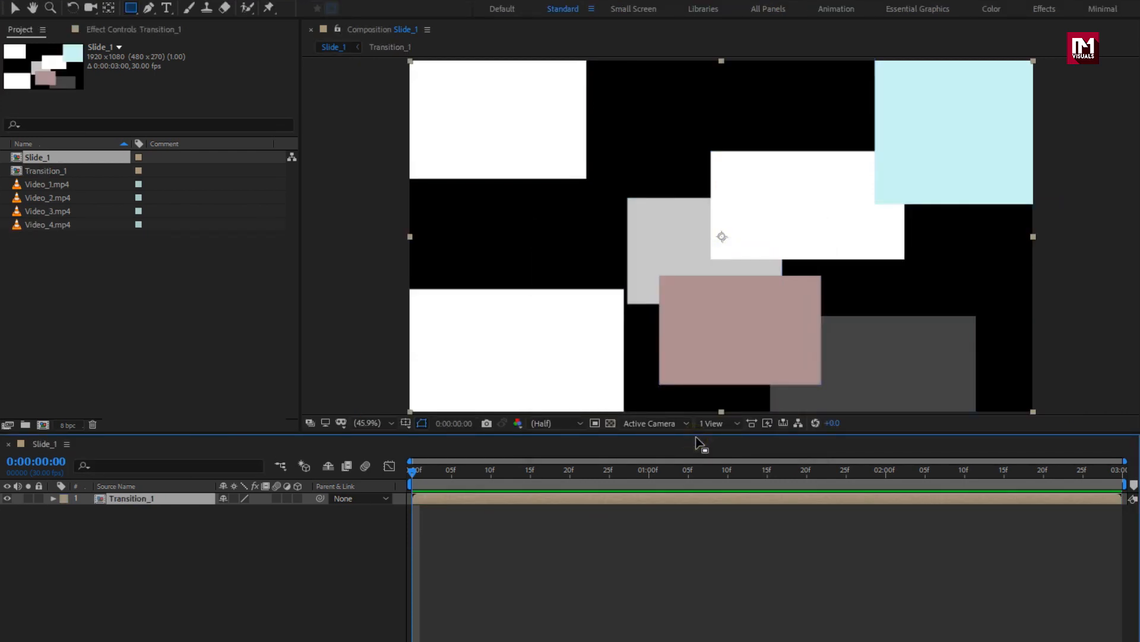
Step: Add Video_1.mp4 above Transition_1 and pre-compose it as Media_1, moving all attributes into the new composition
{"action": "left_click", "coordinate": [47, 185]}
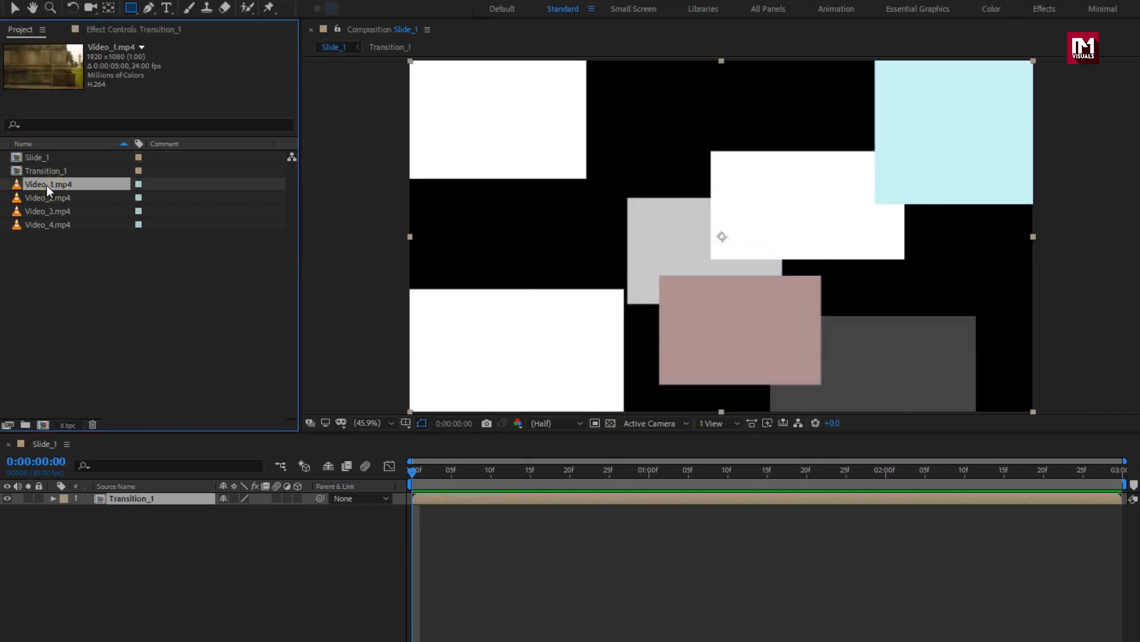
{"action": "left_click_drag", "start_coordinate": [47, 185], "coordinate": [142, 494]}
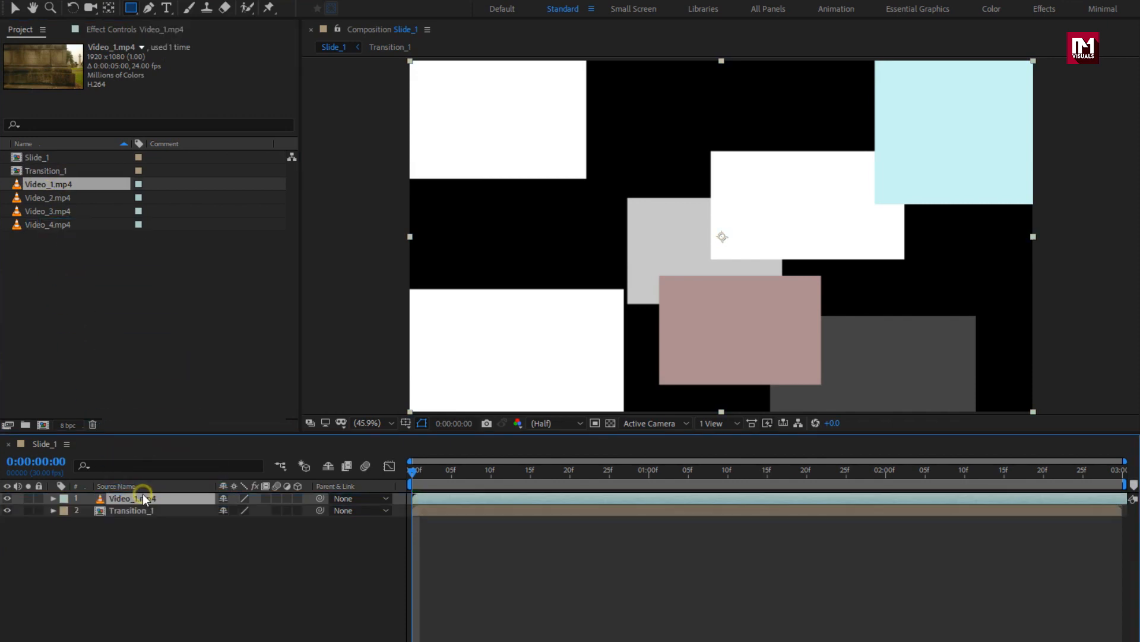
{"action": "right_click", "coordinate": [137, 497]}
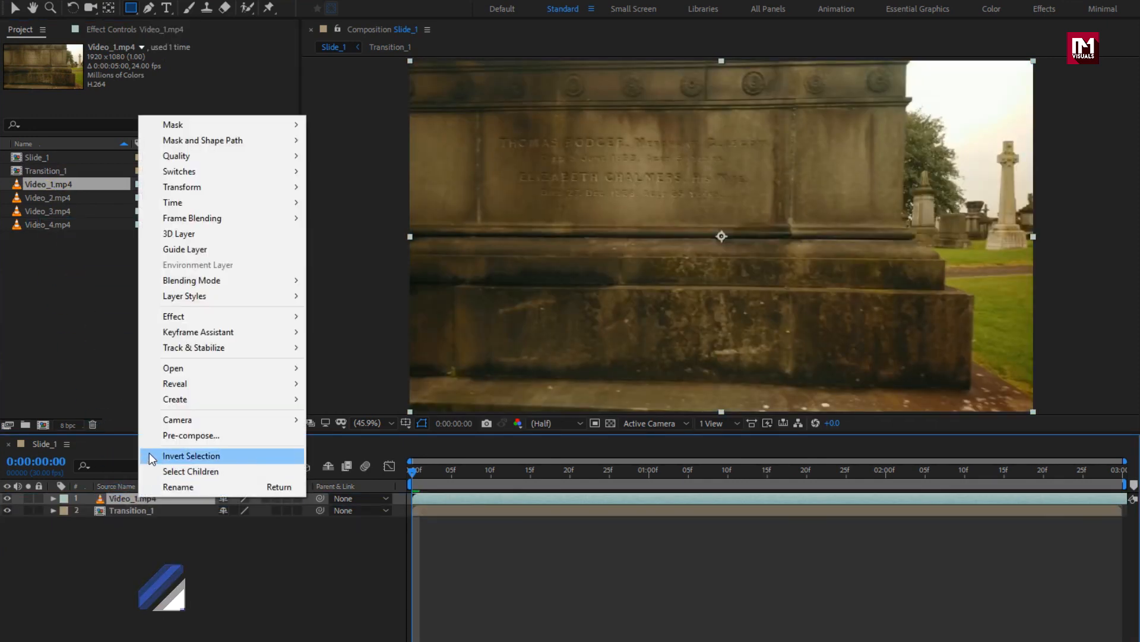
{"action": "left_click", "coordinate": [155, 436]}
{"action": "type", "text": "Me"}
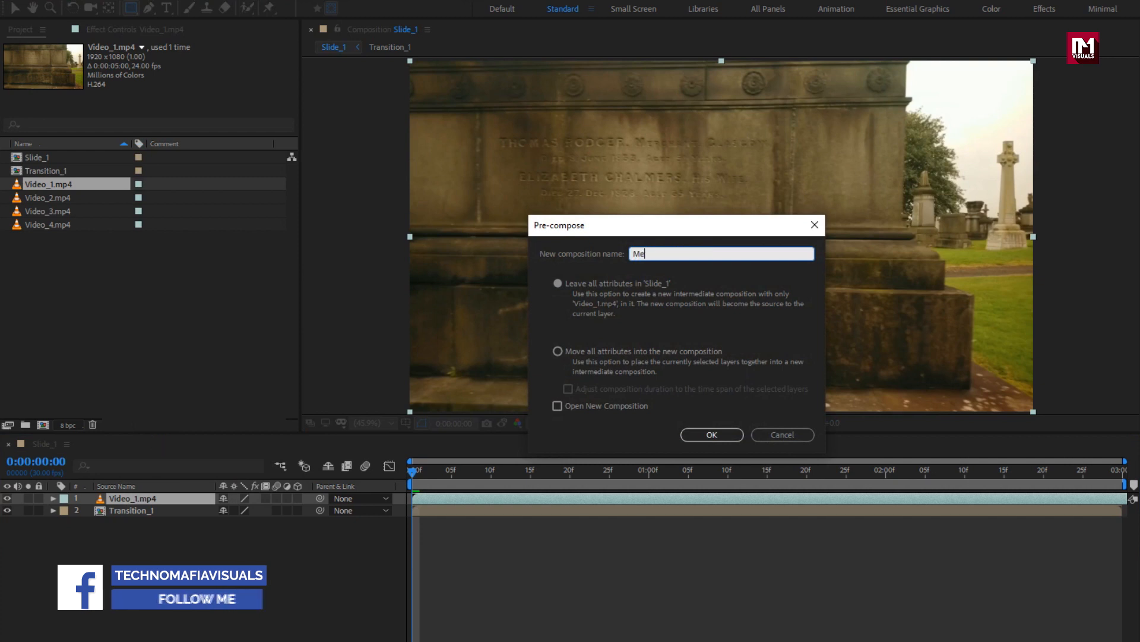
{"action": "type", "text": "dia_1"}
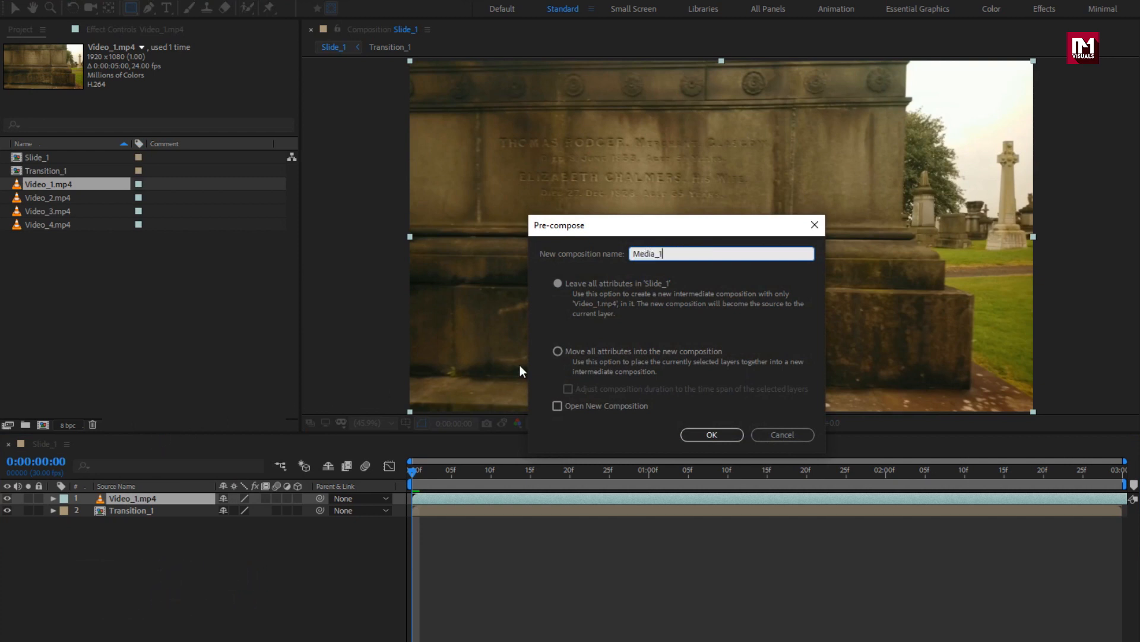
{"action": "left_click", "coordinate": [556, 351]}
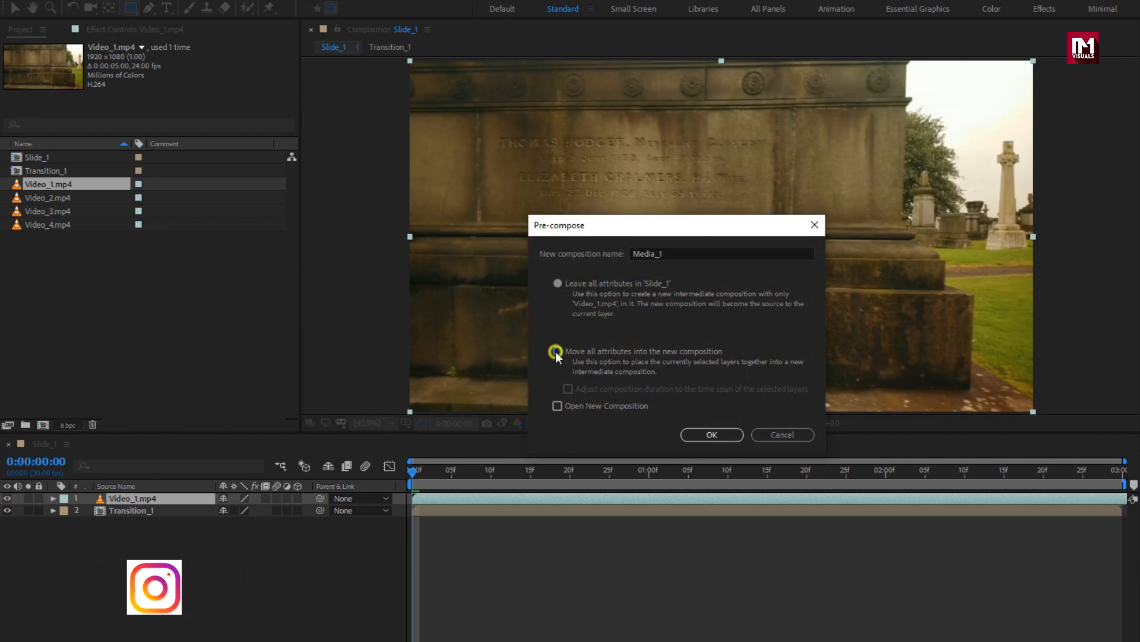
{"action": "left_click", "coordinate": [699, 433]}
Step: Create an adjustment layer above Media_1 in the Slide_1 composition
{"action": "right_click", "coordinate": [146, 561]}
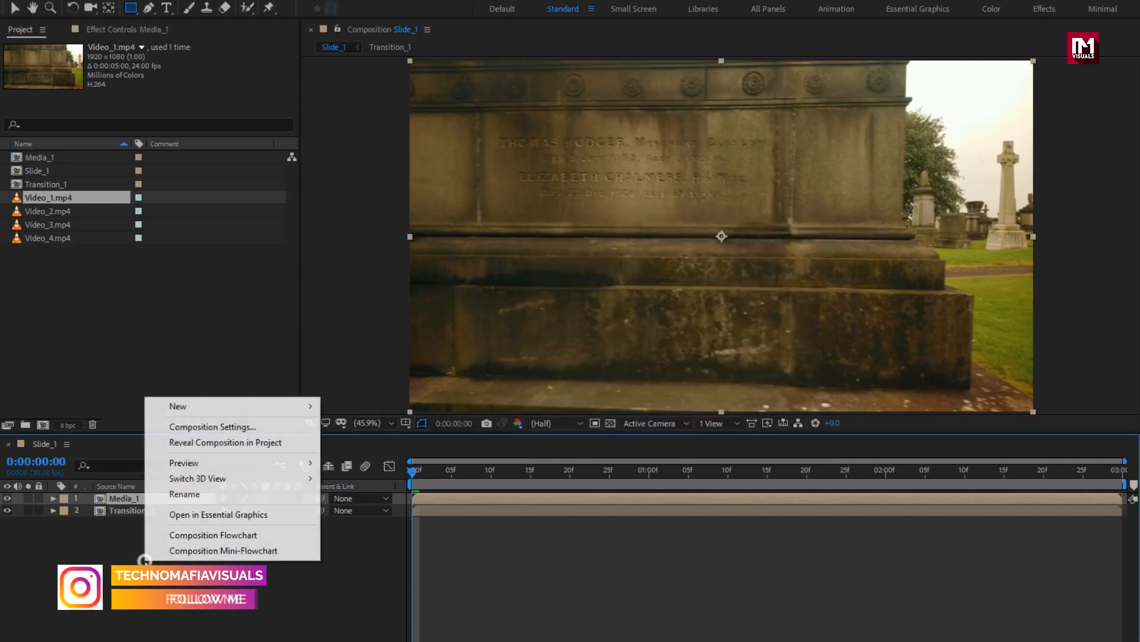
{"action": "mouse_move", "coordinate": [224, 407]}
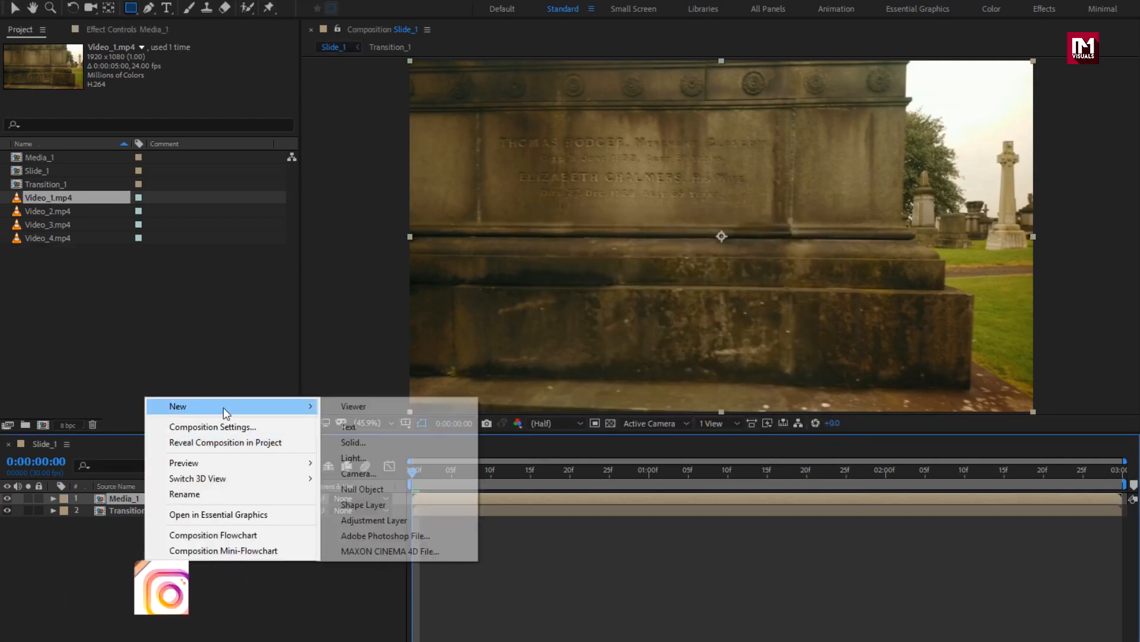
{"action": "left_click", "coordinate": [422, 519]}
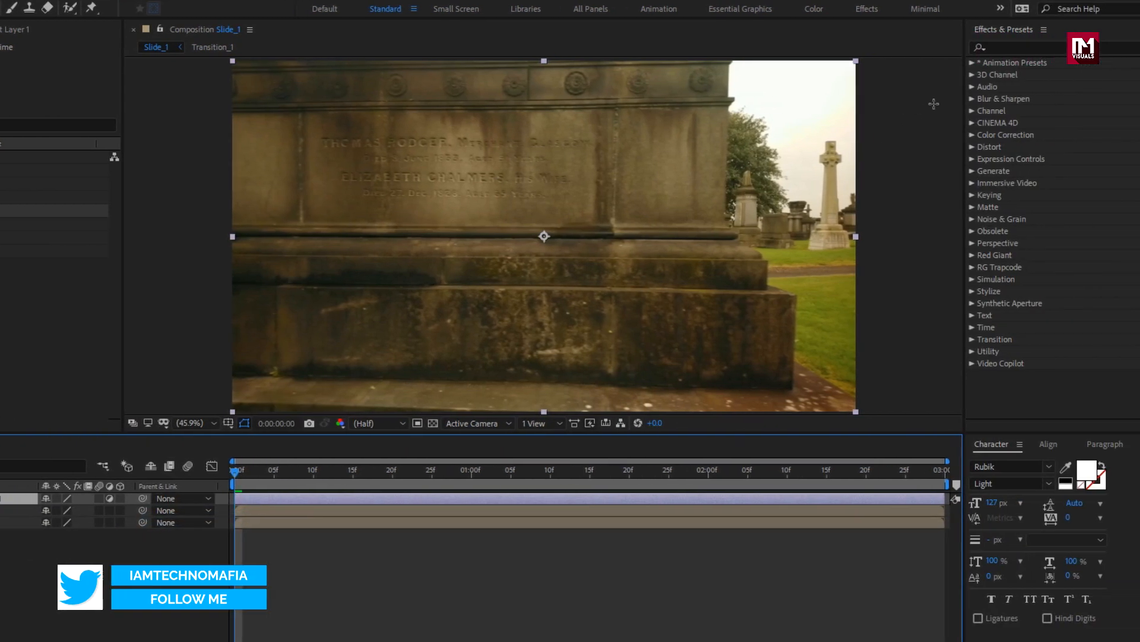
Step: Apply the Displacement Map effect to the adjustment layer and set Transition_1 as its displacement map layer
{"action": "left_click", "coordinate": [1002, 47]}
{"action": "type", "text": "disp"}
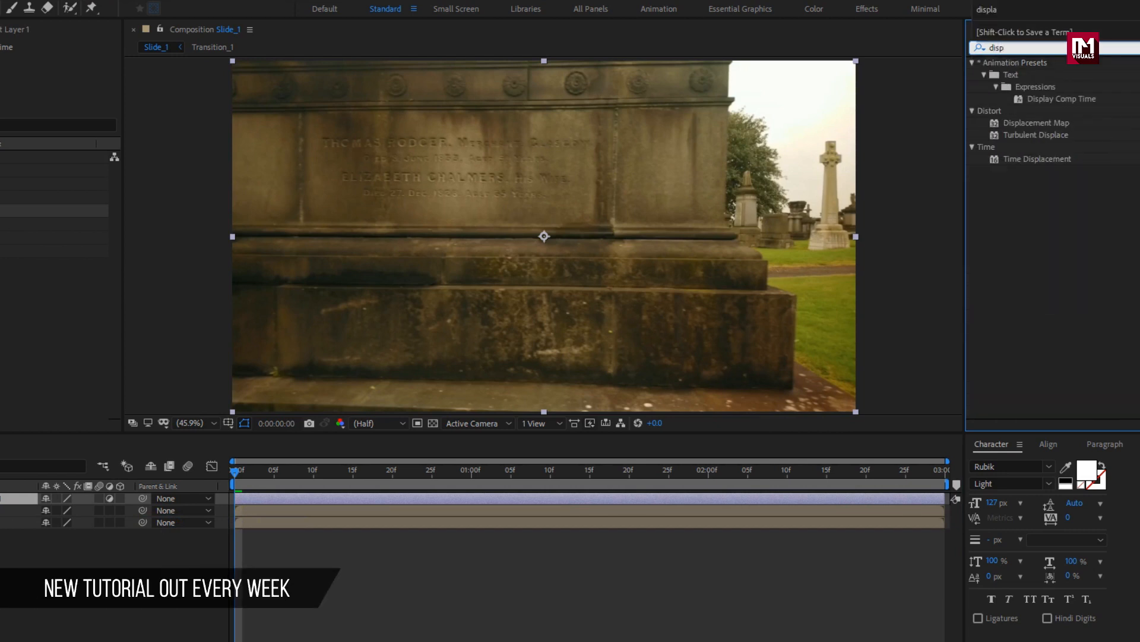
{"action": "double_click", "coordinate": [1023, 121]}
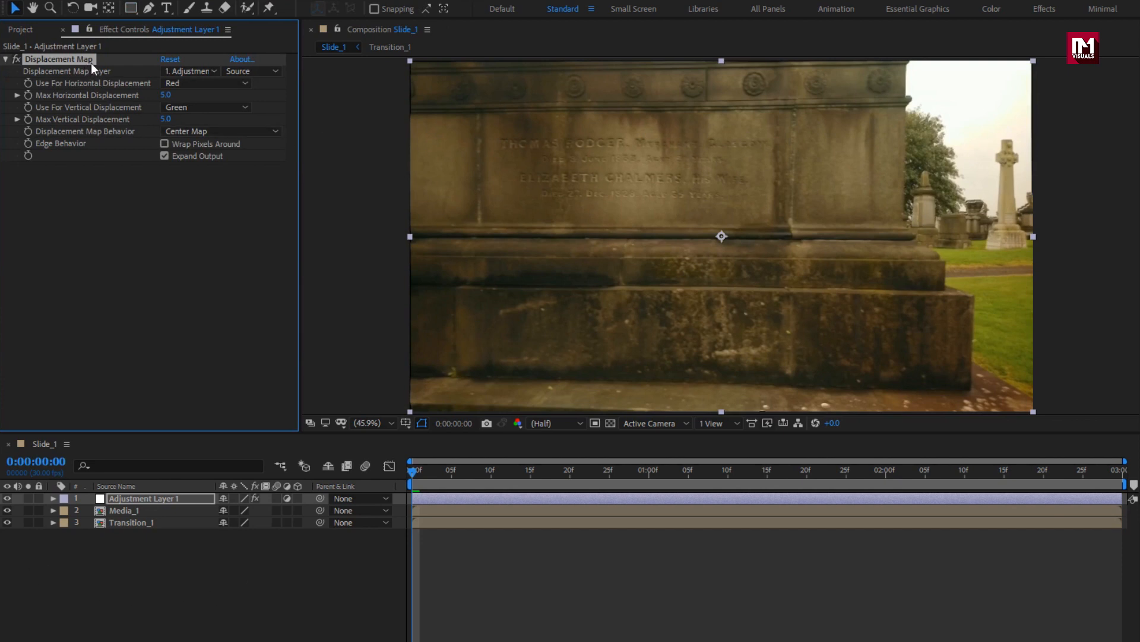
{"action": "left_click", "coordinate": [192, 71]}
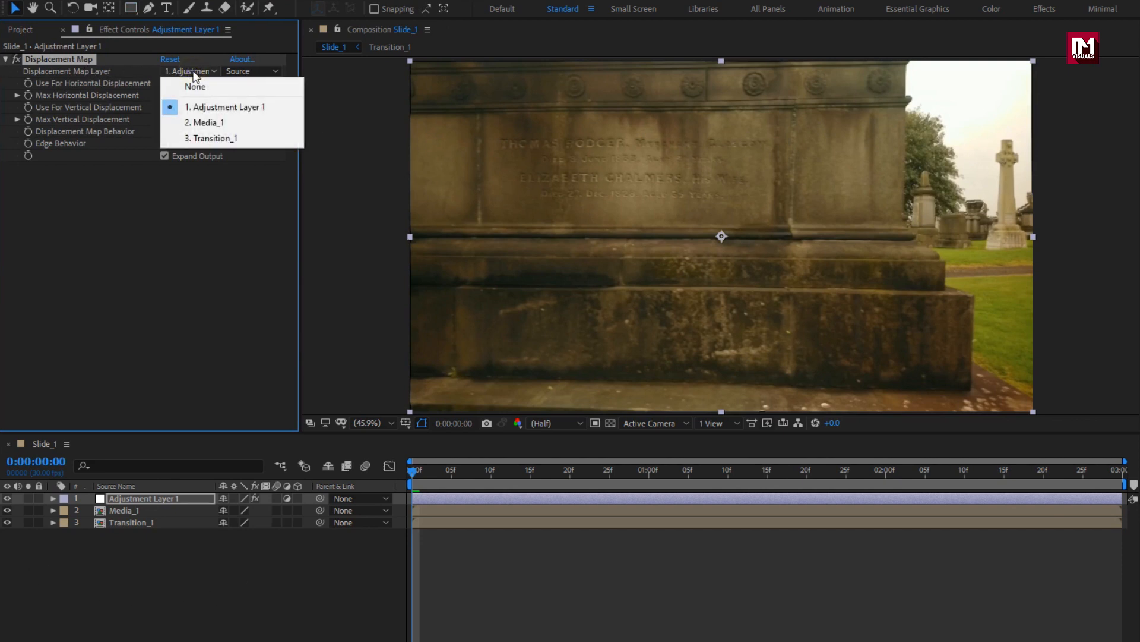
{"action": "left_click", "coordinate": [233, 137]}
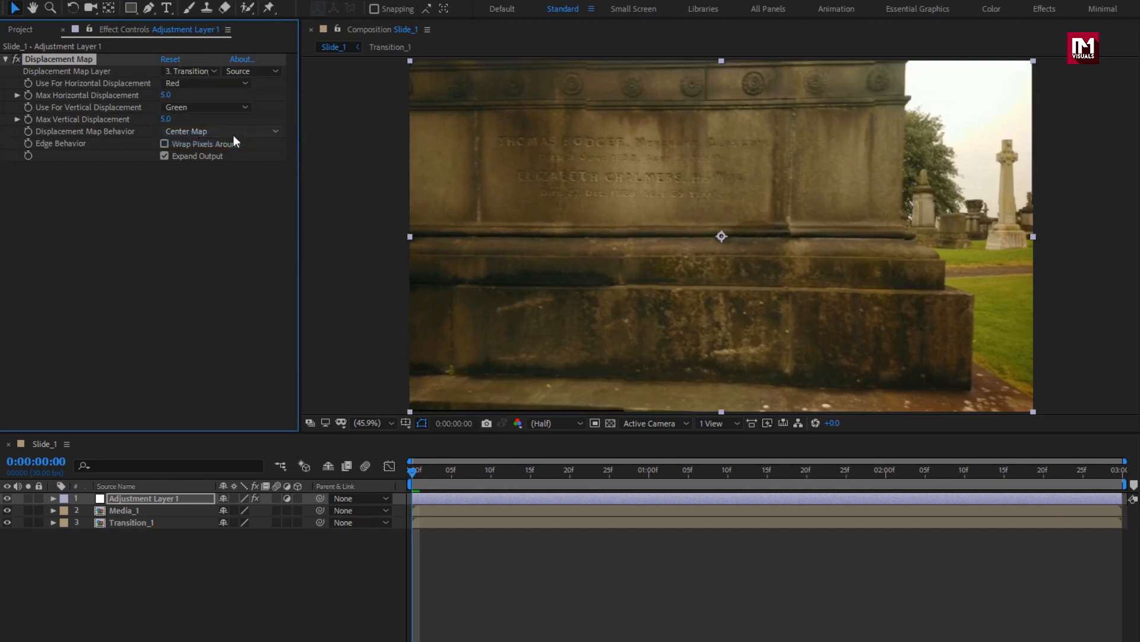
Step: Start keyframing Max Horizontal Displacement at 0:00:00:00 with a value of 80
{"action": "left_click", "coordinate": [411, 473]}
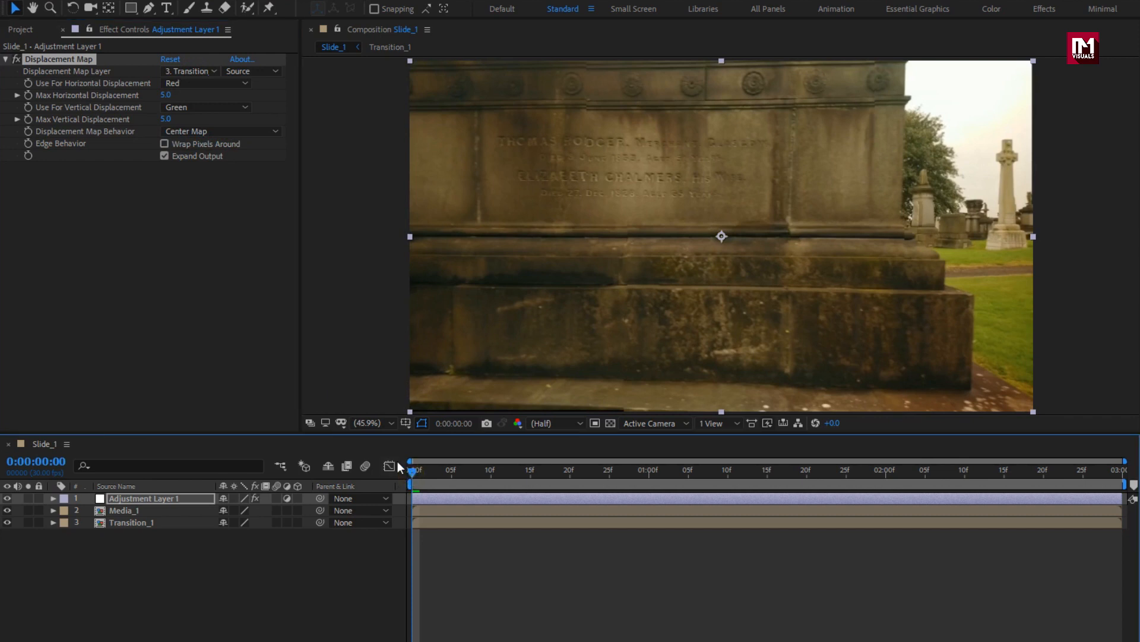
{"action": "left_click", "coordinate": [29, 98]}
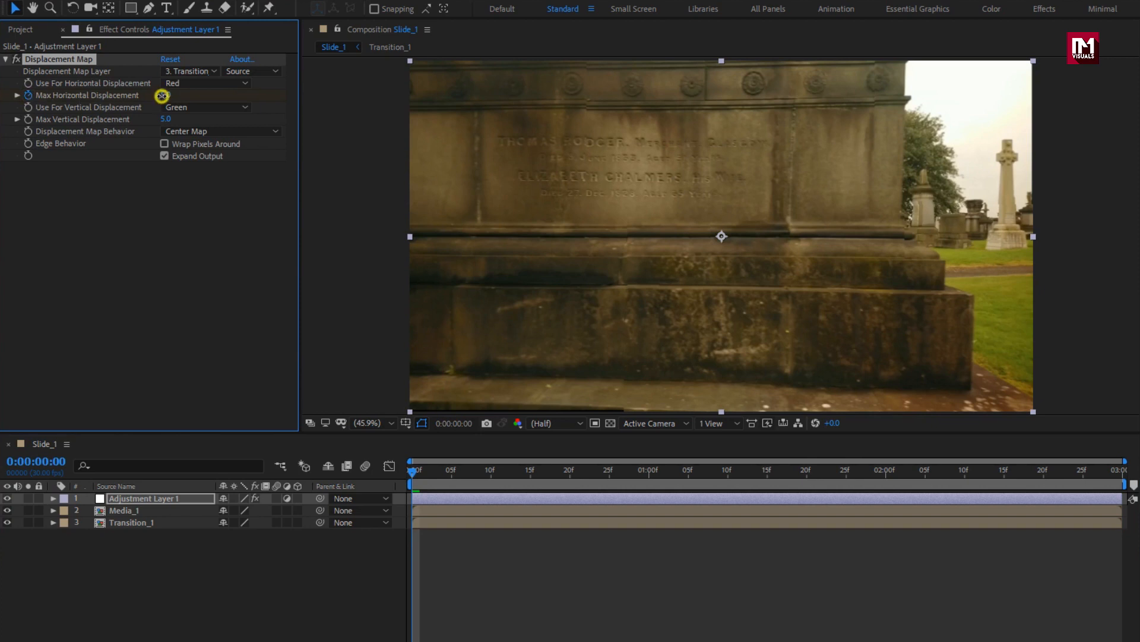
{"action": "type", "text": "80"}
{"action": "key", "text": "Return"}
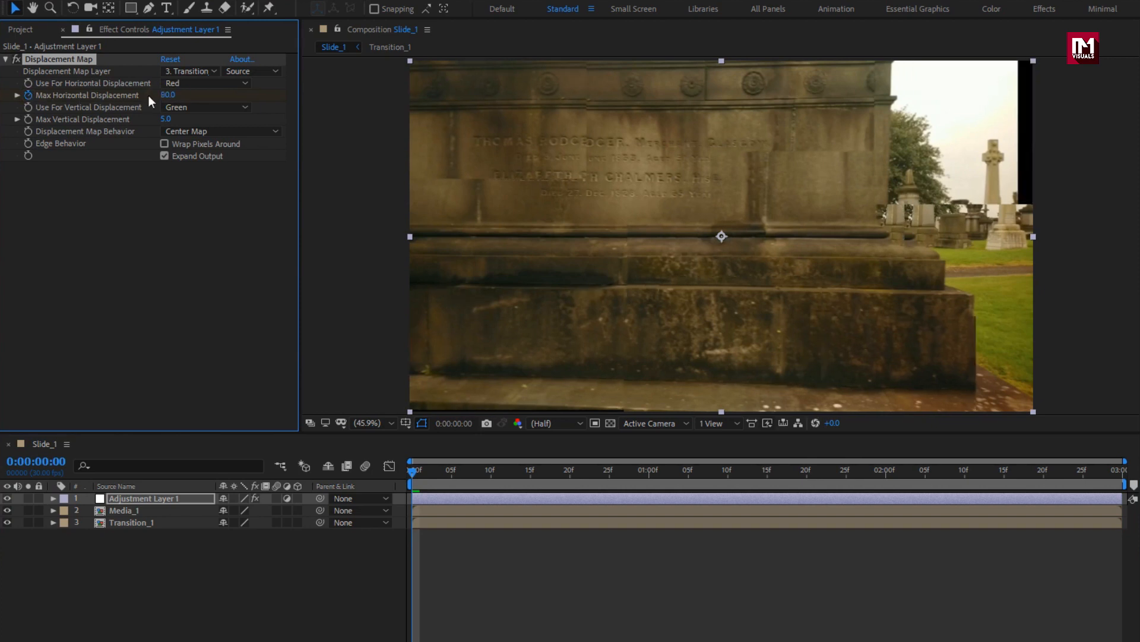
Step: Keyframe Max Horizontal Displacement to 40 at 0:00:00:20 and 0 at 0:00:01:20, and reveal the adjustment layer's keyframes
{"action": "left_click", "coordinate": [569, 472]}
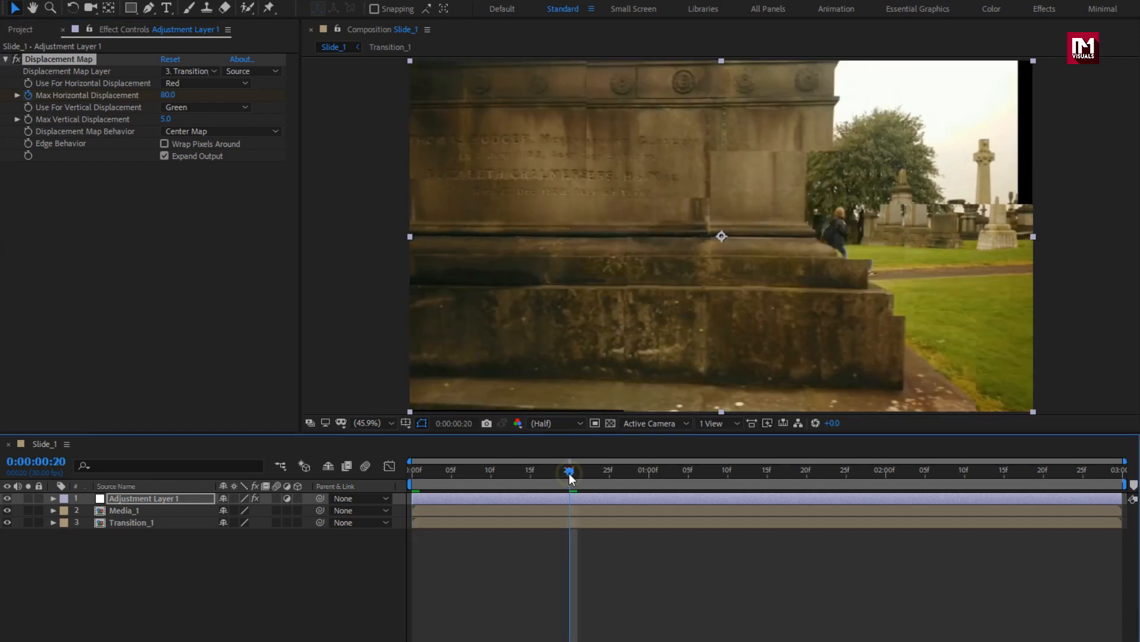
{"action": "left_click", "coordinate": [167, 96]}
{"action": "type", "text": "40"}
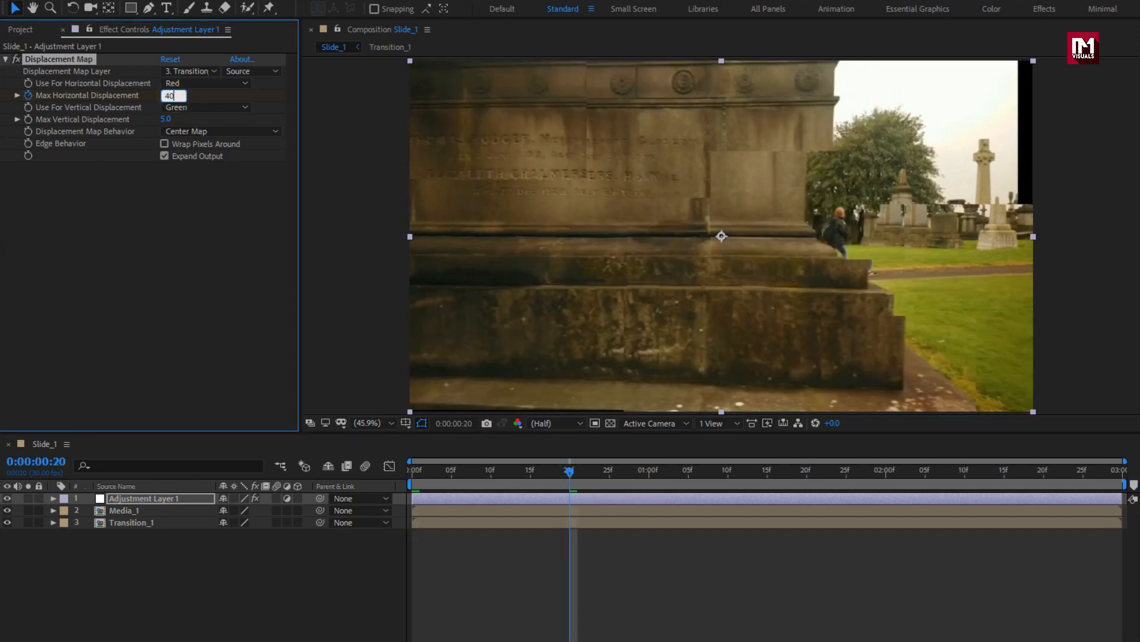
{"action": "key", "text": "Return"}
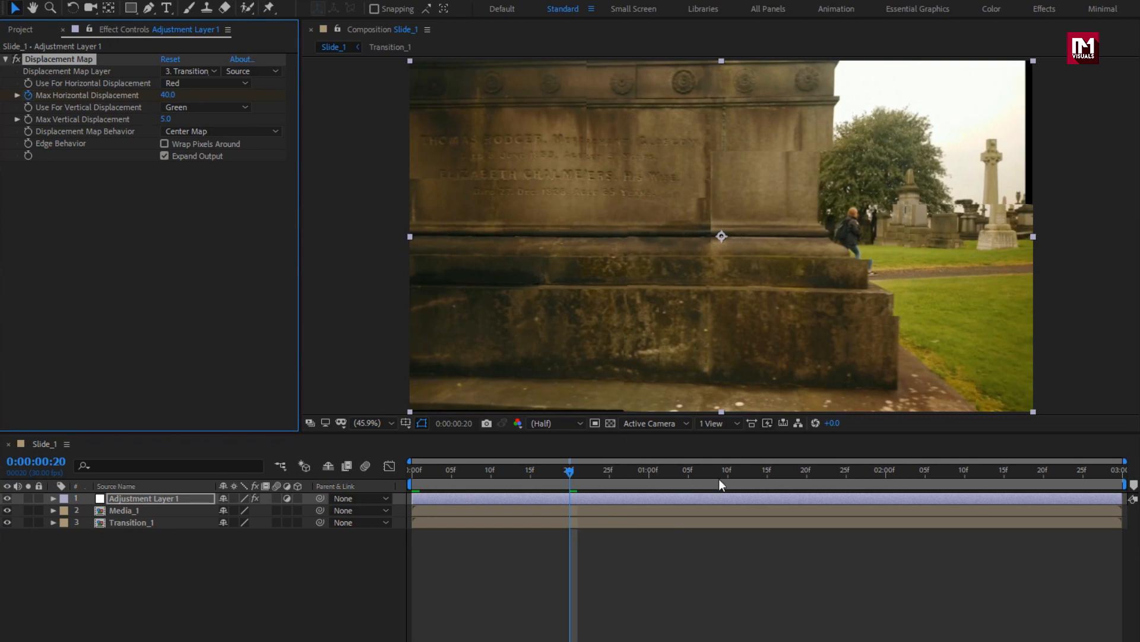
{"action": "left_click", "coordinate": [807, 477]}
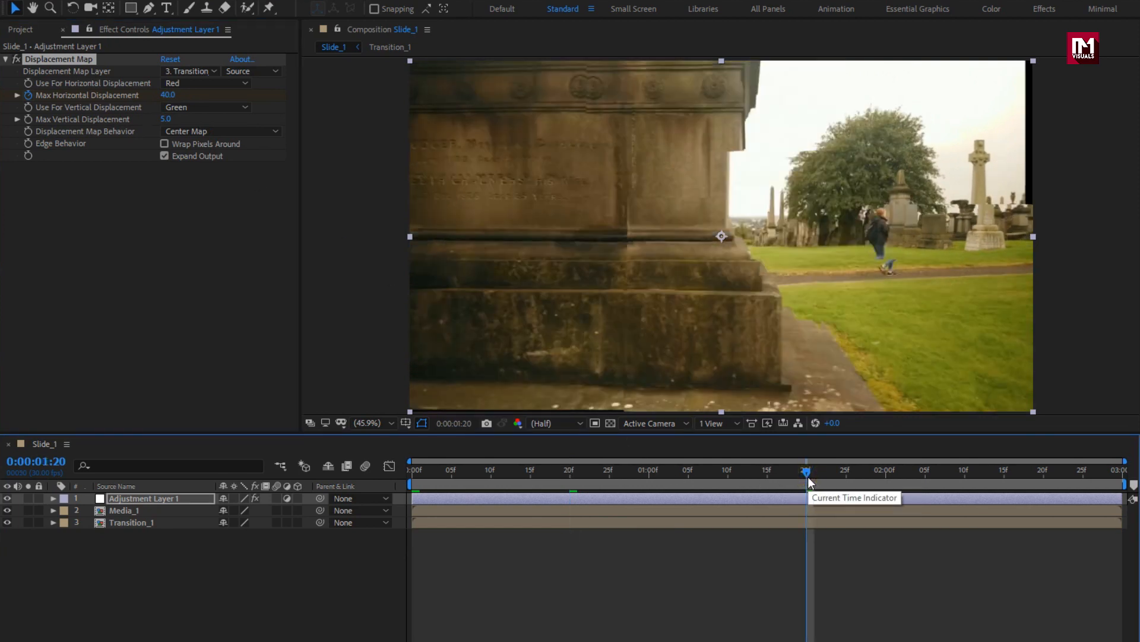
{"action": "left_click", "coordinate": [167, 95]}
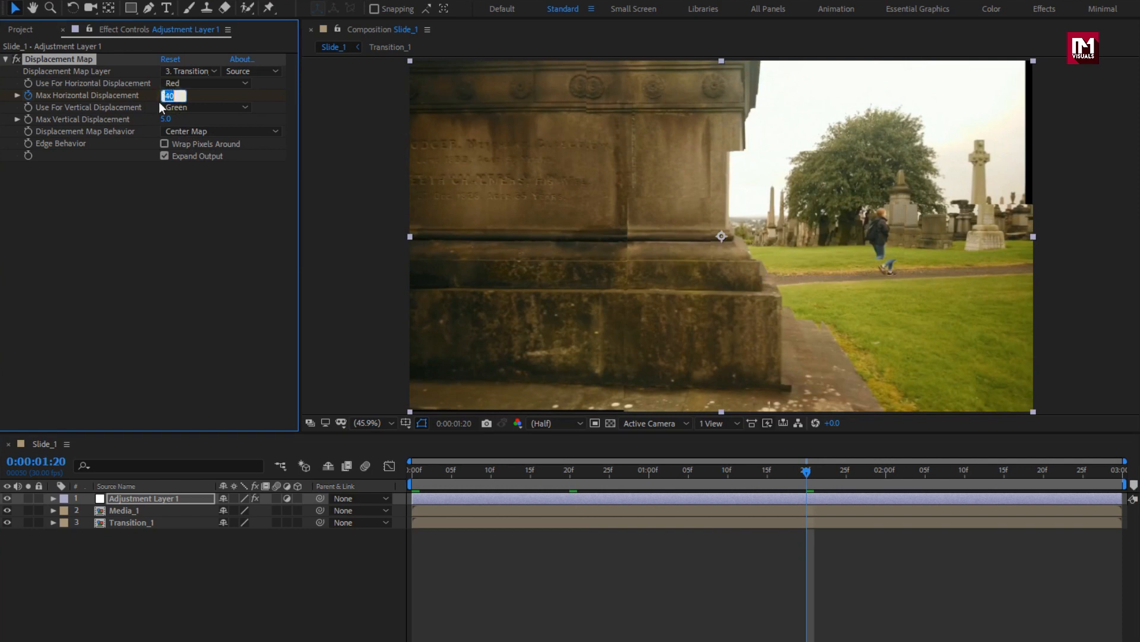
{"action": "type", "text": "0"}
{"action": "key", "text": "Return"}
{"action": "key", "text": "u"}
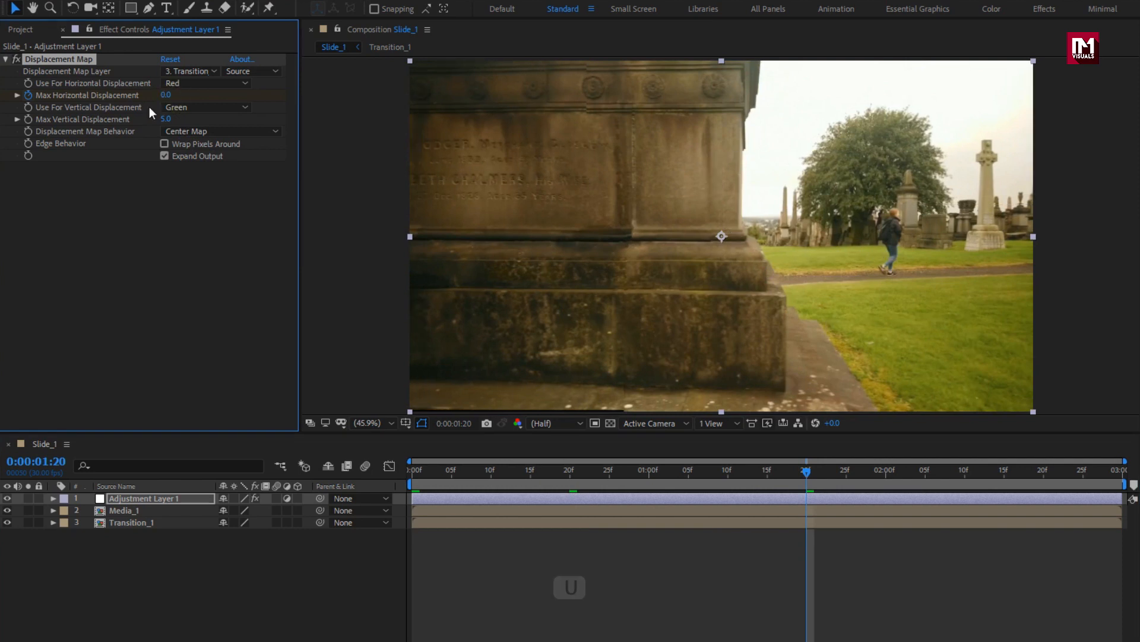
{"action": "left_click", "coordinate": [158, 498]}
{"action": "key", "text": "u"}
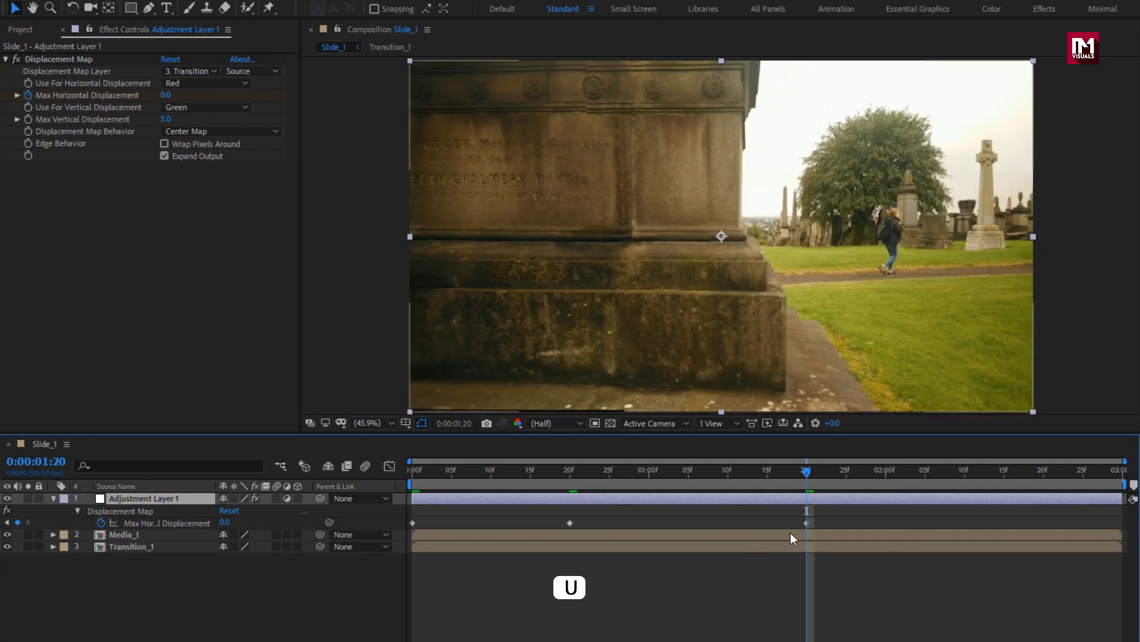
Step: Keyframe Max Vertical Displacement to 0 at 0:00:02:10 and -80 at 0:00:02:29
{"action": "left_click", "coordinate": [964, 472]}
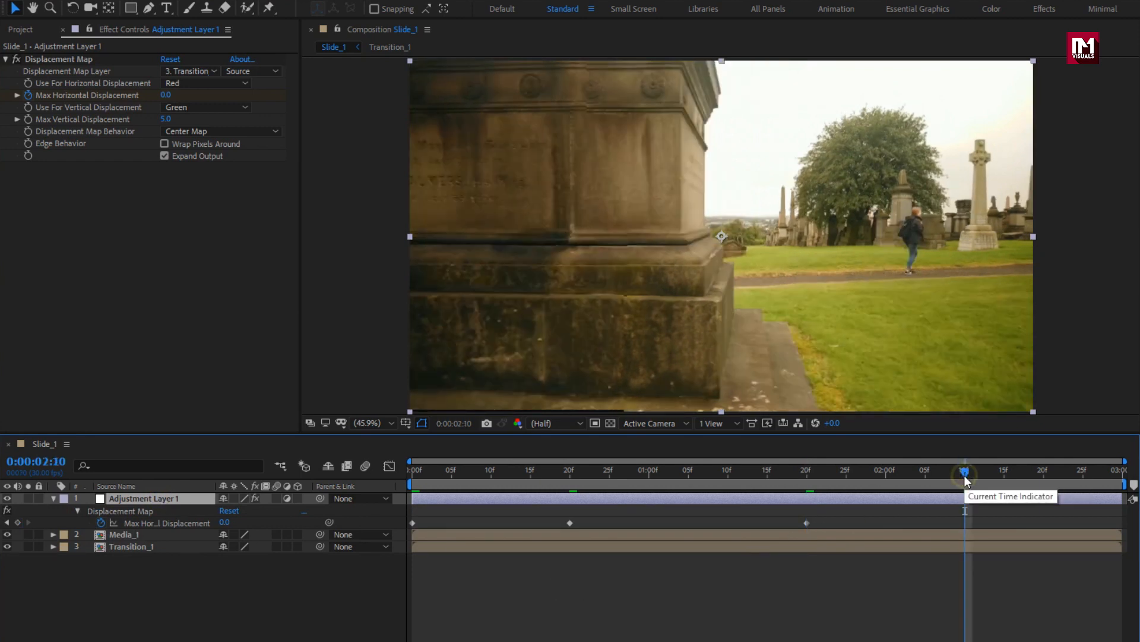
{"action": "left_click", "coordinate": [27, 119]}
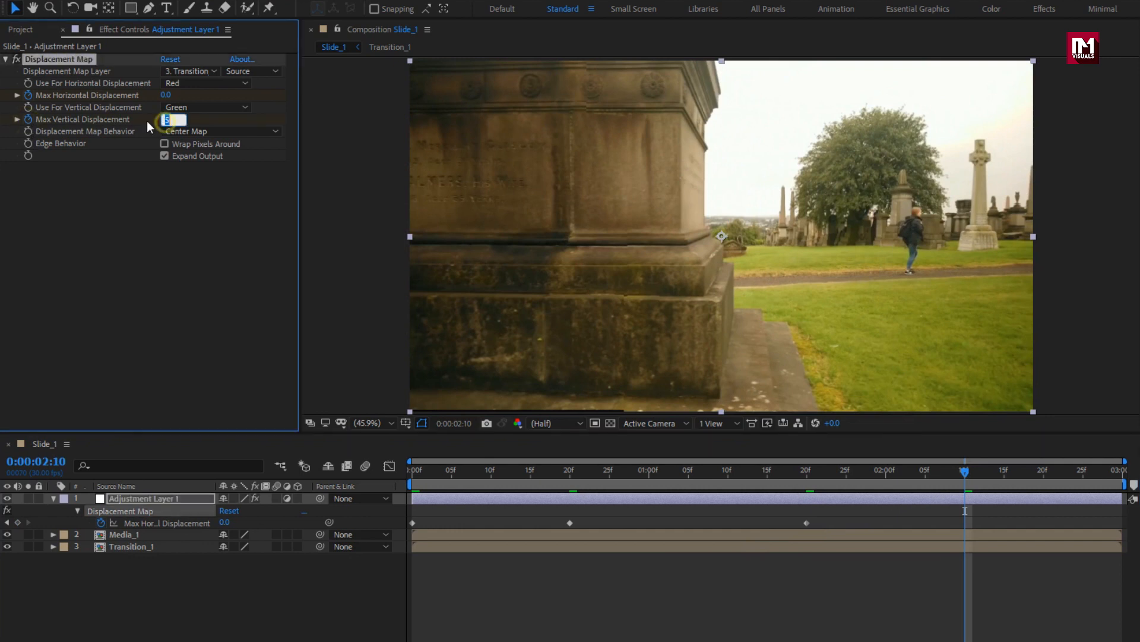
{"action": "type", "text": "0"}
{"action": "key", "text": "Return"}
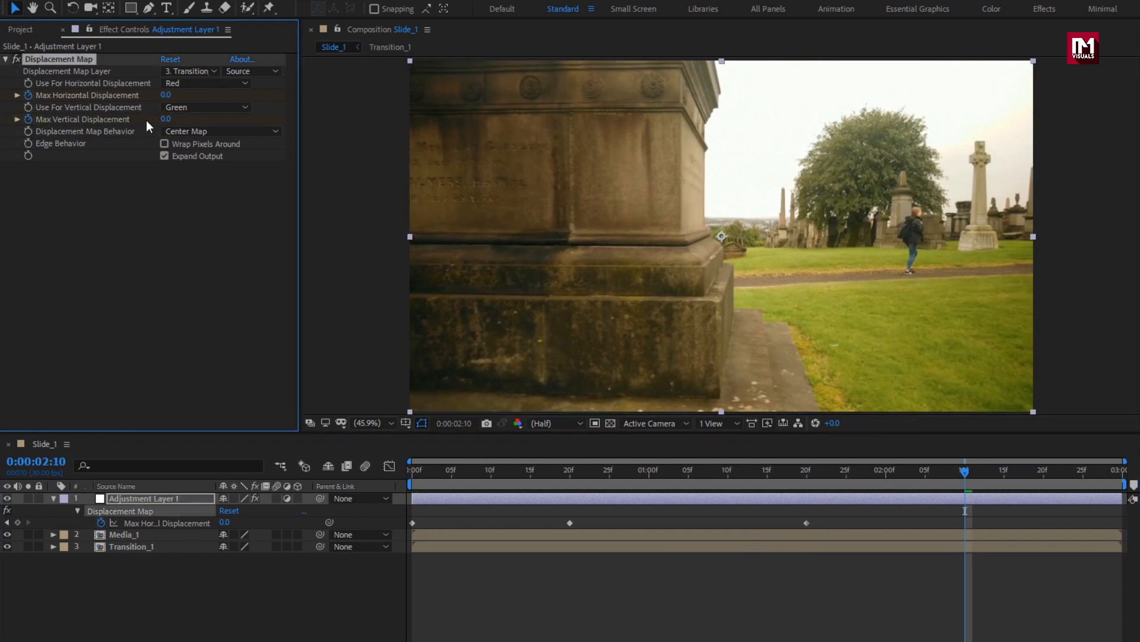
{"action": "left_click", "coordinate": [1120, 472]}
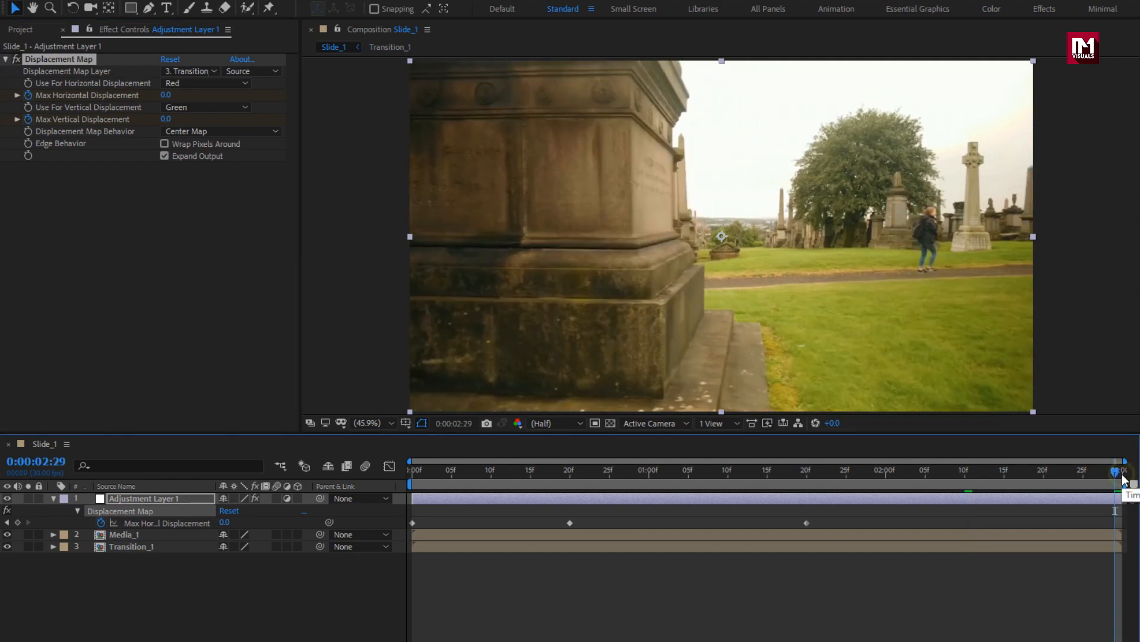
{"action": "left_click", "coordinate": [170, 119]}
{"action": "type", "text": "-80"}
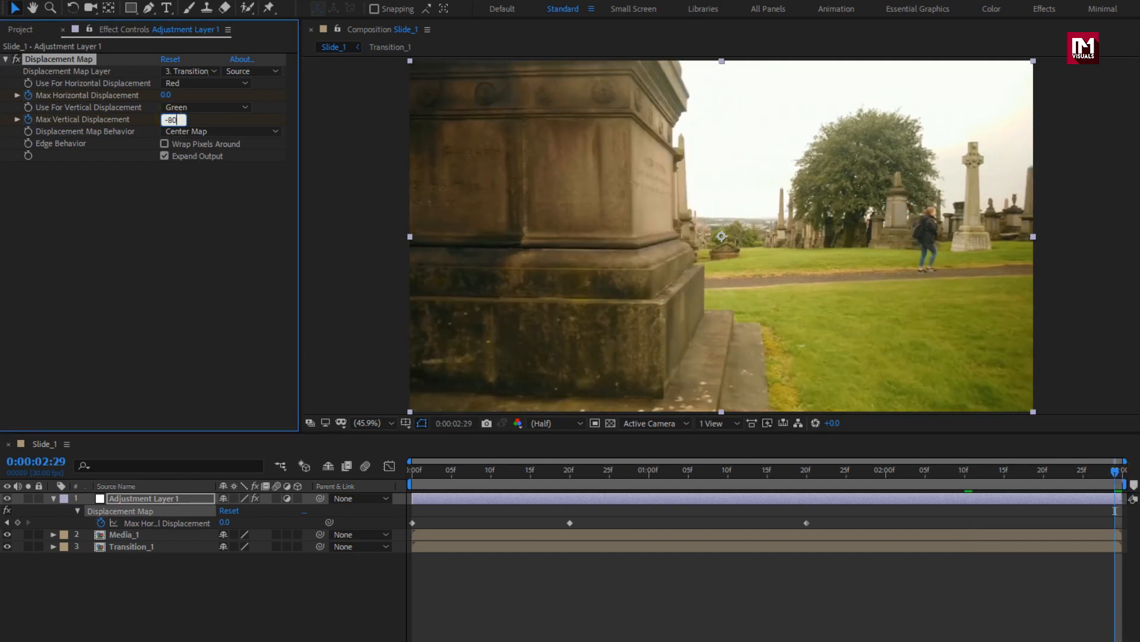
{"action": "key", "text": "Return"}
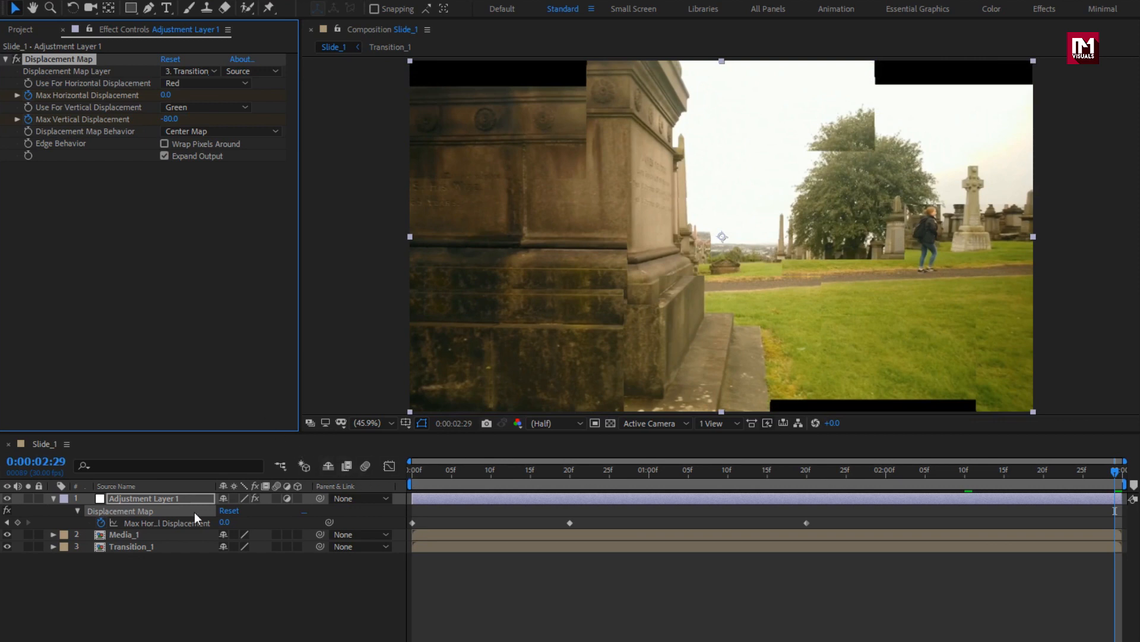
Step: Reveal all displacement keyframes of the adjustment layer and apply Easy Ease to them
{"action": "left_click", "coordinate": [151, 499]}
{"action": "key", "text": "u"}
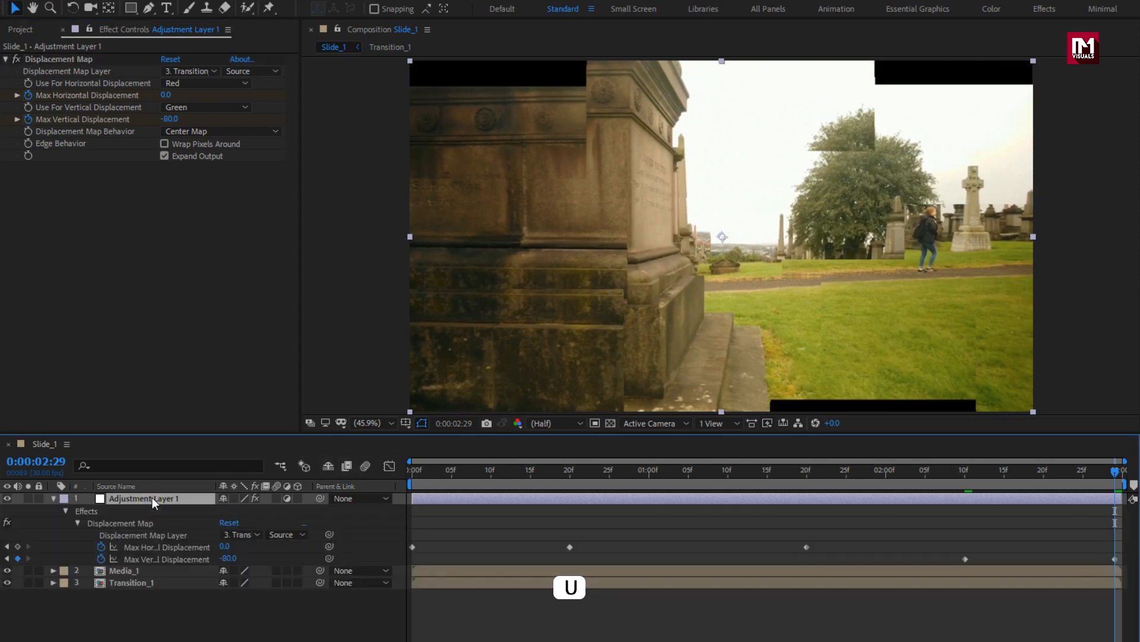
{"action": "left_click_drag", "start_coordinate": [1119, 534], "coordinate": [402, 563]}
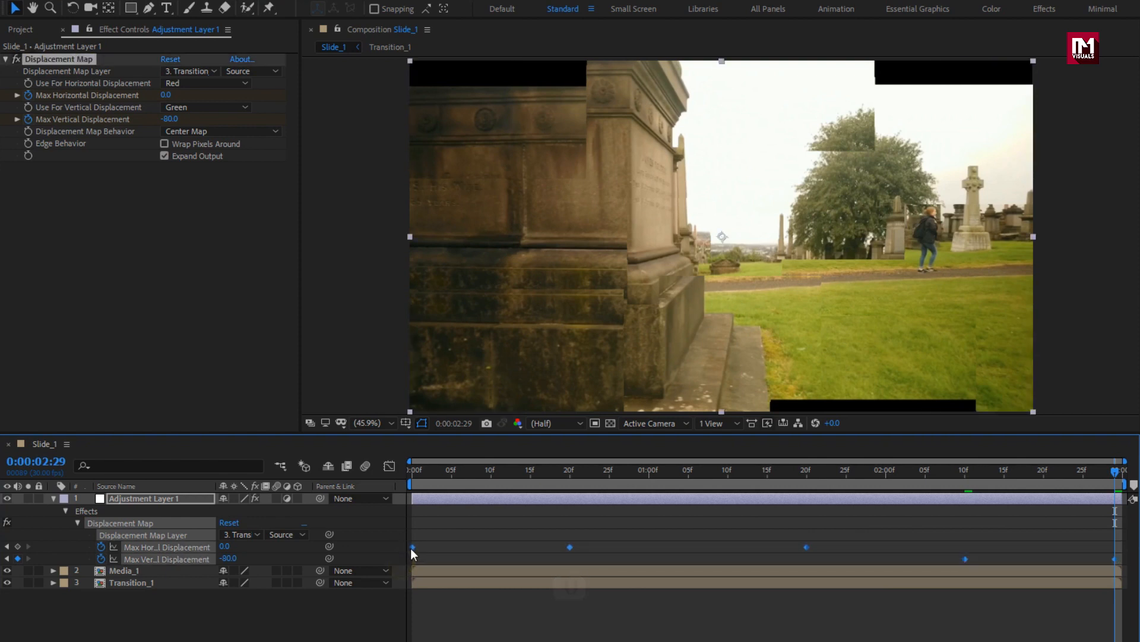
{"action": "right_click", "coordinate": [411, 547]}
{"action": "mouse_move", "coordinate": [508, 537]}
{"action": "left_click", "coordinate": [617, 579]}
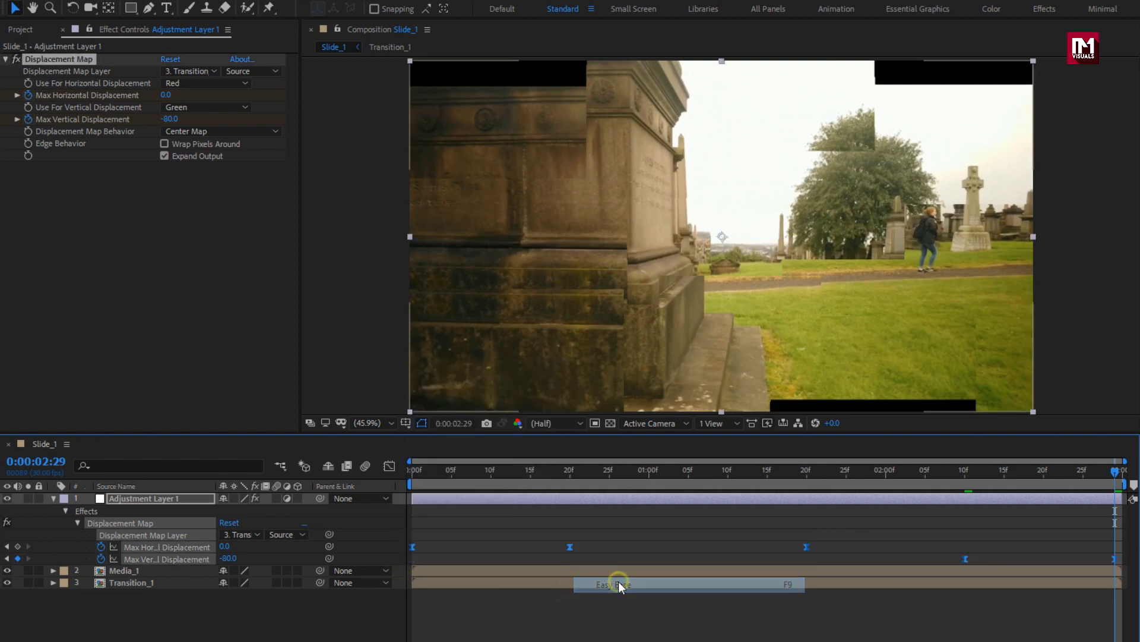
Step: Preview the displacement animation from the start of Slide_1 and scrub through its opening frames up to 0:00:00:16
{"action": "left_click", "coordinate": [411, 473]}
{"action": "key", "text": "space"}
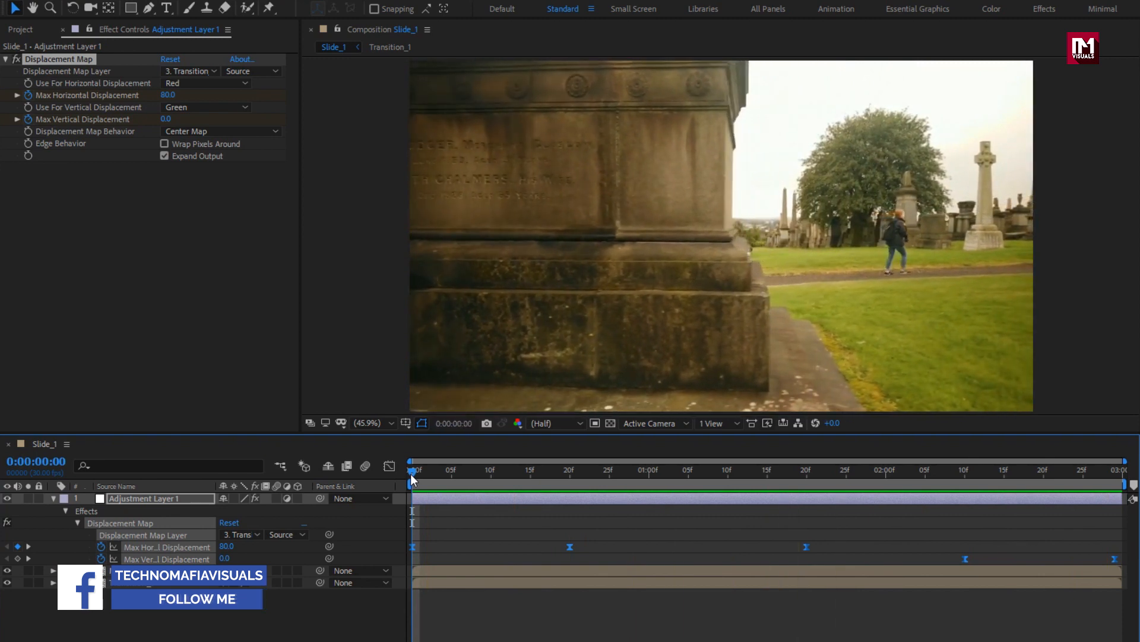
{"action": "key", "text": "space"}
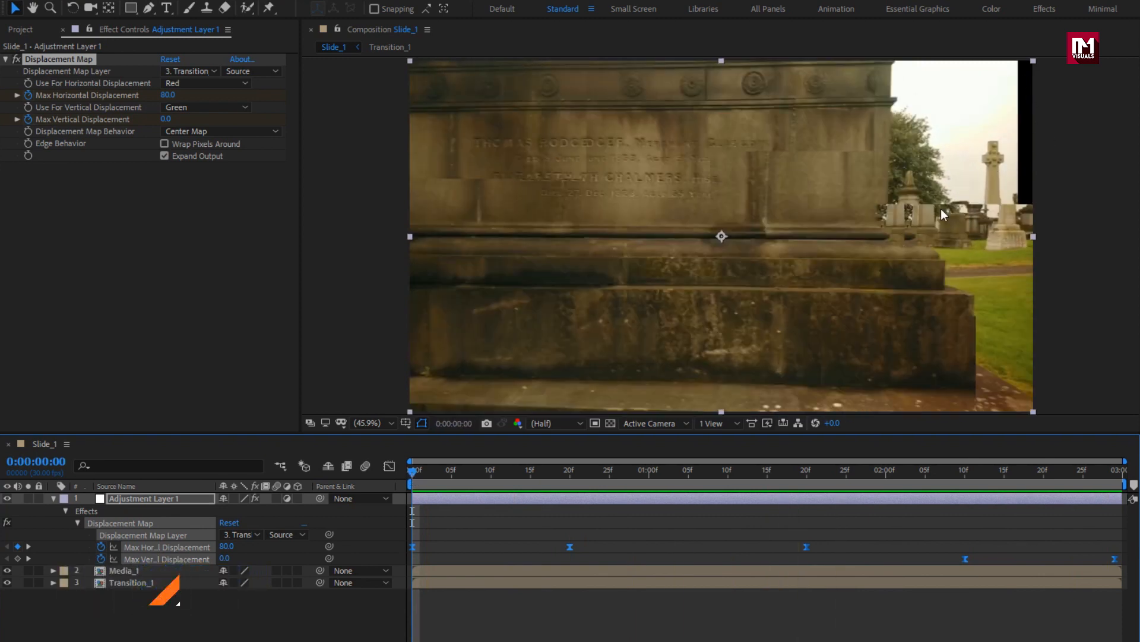
{"action": "left_click_drag", "start_coordinate": [444, 473], "coordinate": [540, 474]}
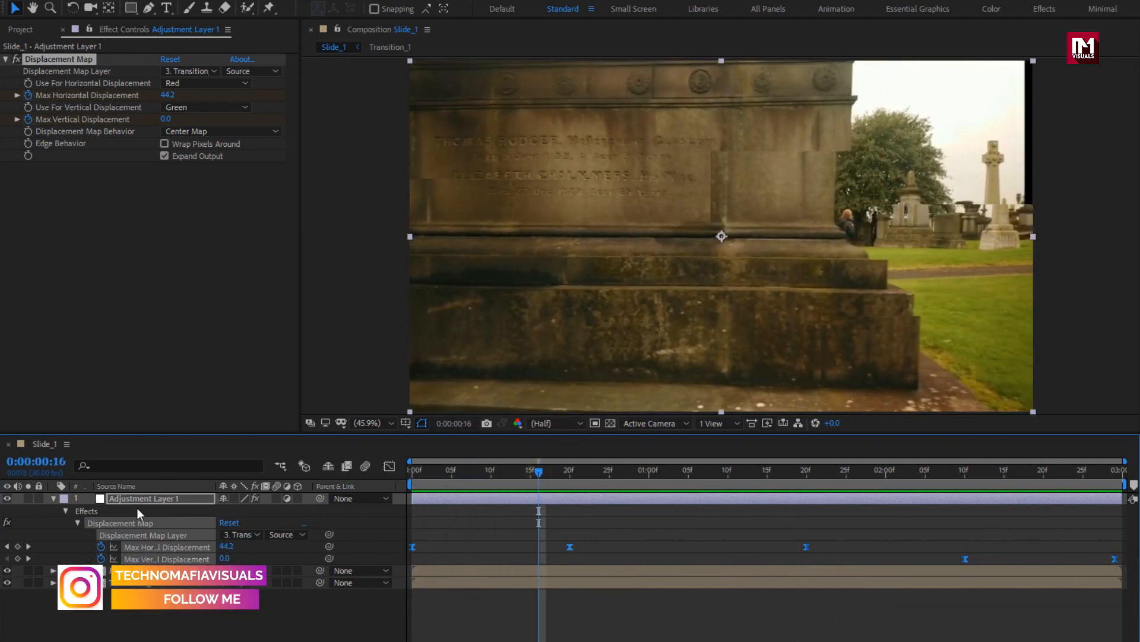
Step: Apply the CC Lens effect to the adjustment layer, set its Size to 220 and preview the result from the start of Slide_1
{"action": "left_click", "coordinate": [53, 498]}
{"action": "left_click", "coordinate": [120, 500]}
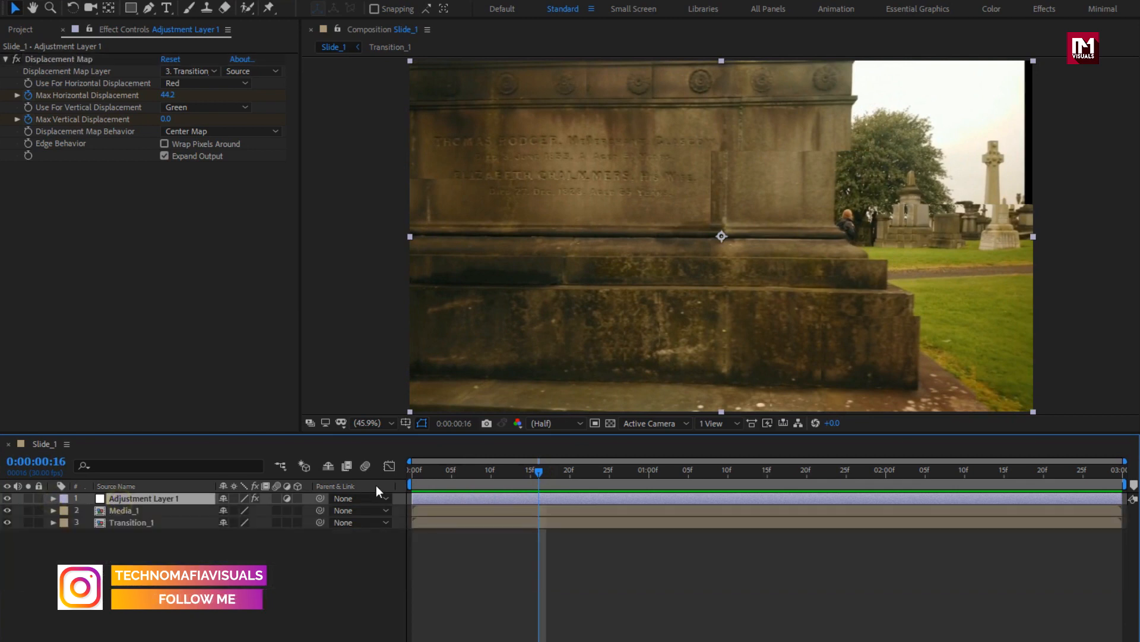
{"action": "left_click", "coordinate": [410, 469]}
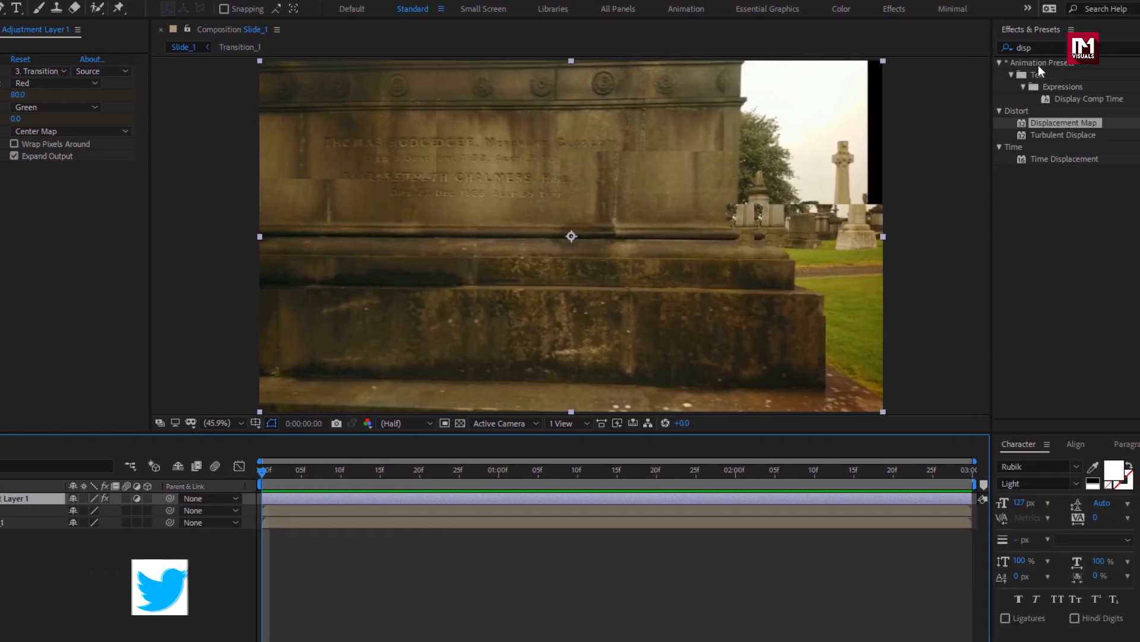
{"action": "left_click", "coordinate": [988, 48]}
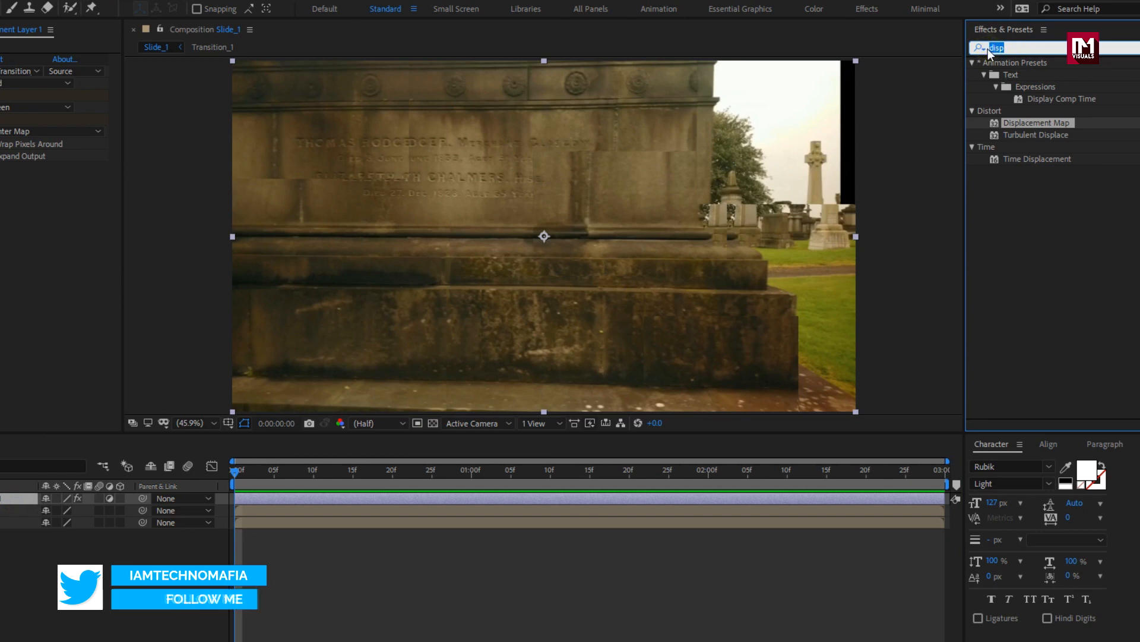
{"action": "type", "text": "cc le"}
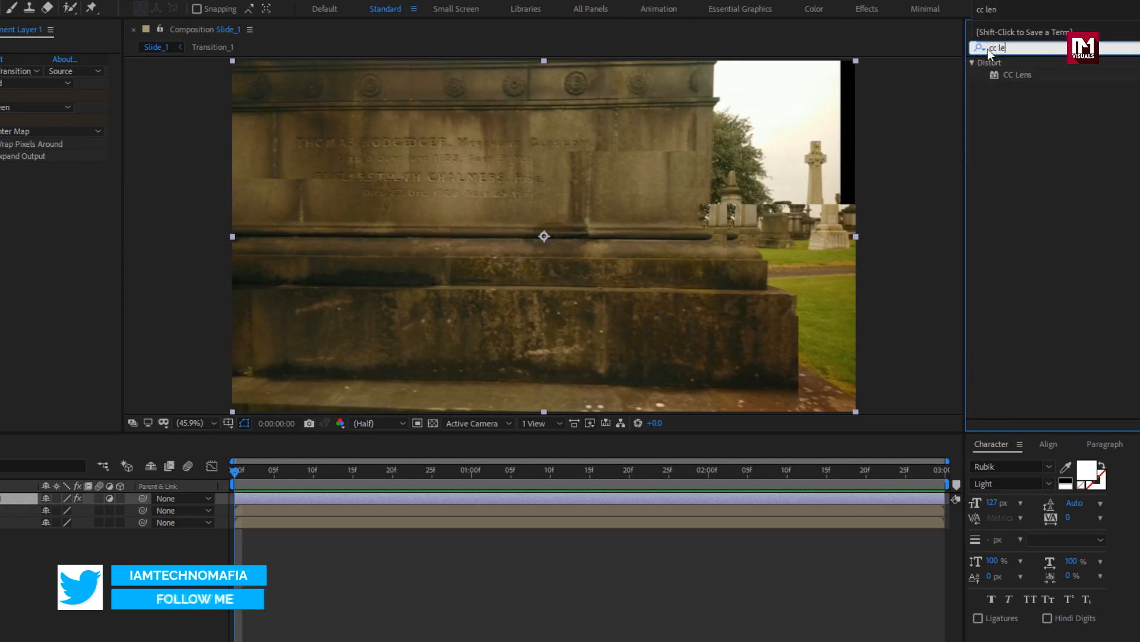
{"action": "left_click", "coordinate": [1023, 75]}
{"action": "double_click", "coordinate": [1023, 76]}
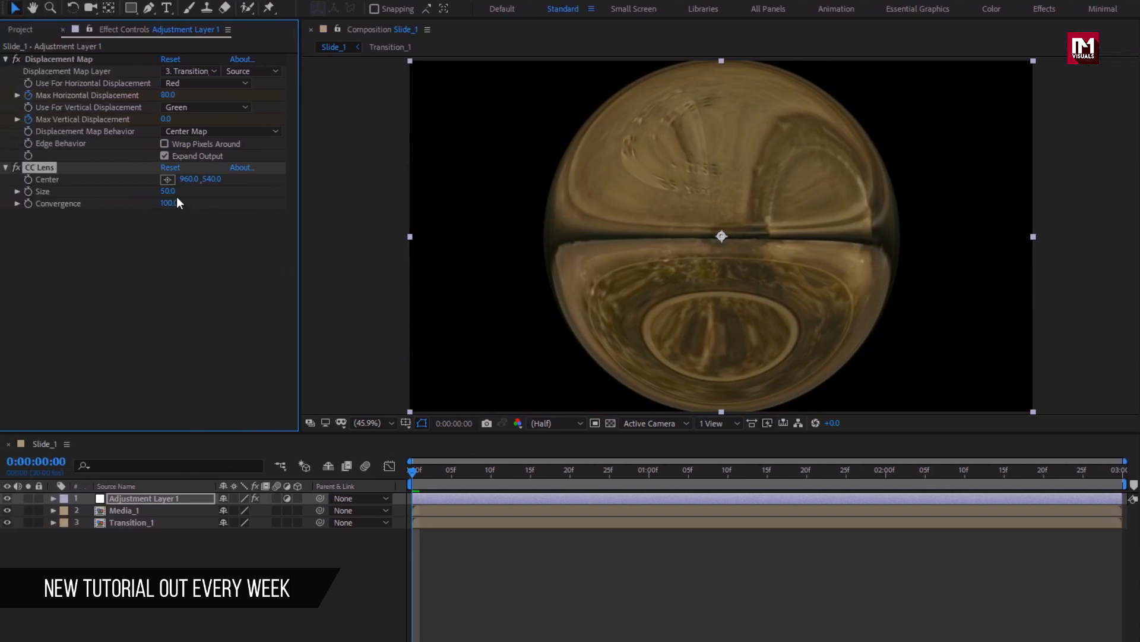
{"action": "left_click_drag", "start_coordinate": [168, 192], "coordinate": [287, 193]}
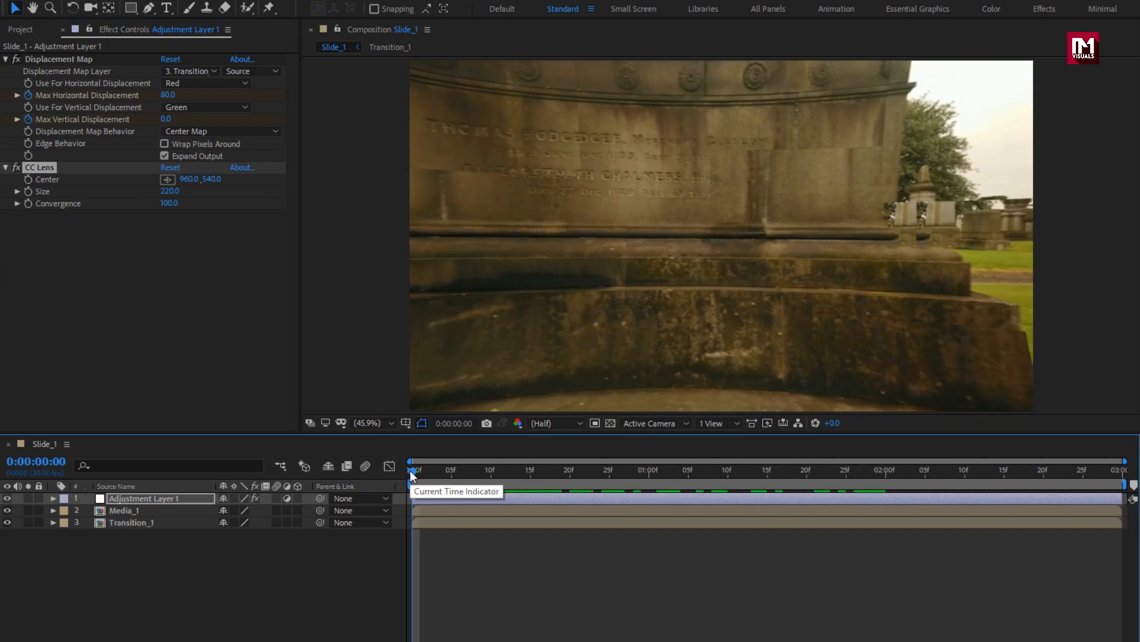
{"action": "key", "text": "space"}
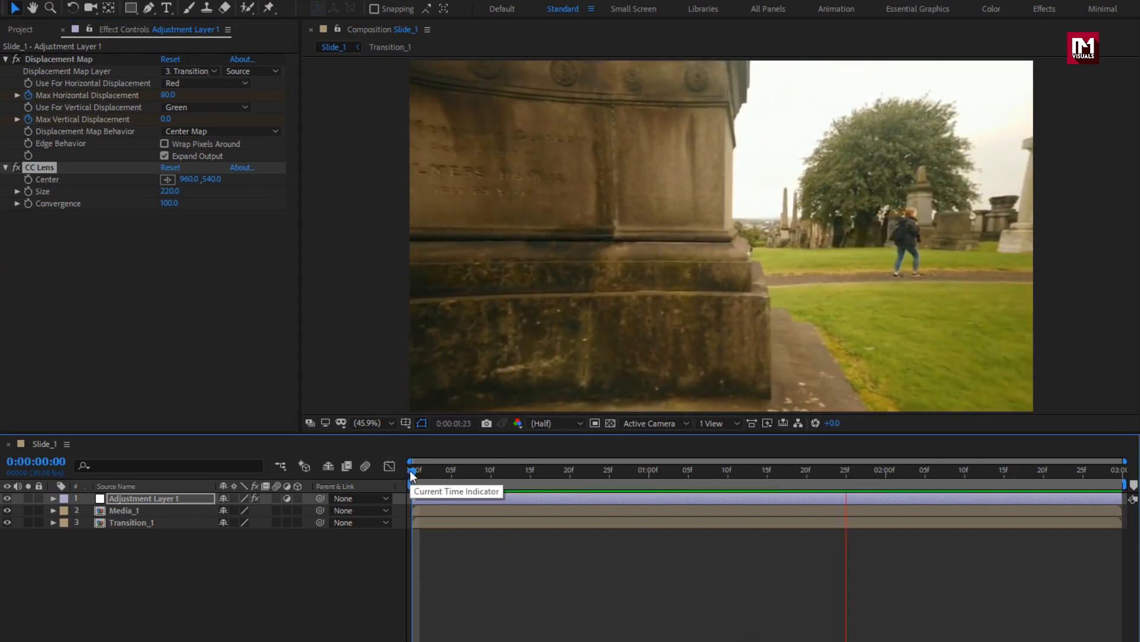
Step: Scale Media_1 to 105% at 0:00:02:29 to cover the empty frame edges, and collapse and deselect the layer
{"action": "left_click_drag", "start_coordinate": [412, 469], "coordinate": [1113, 474]}
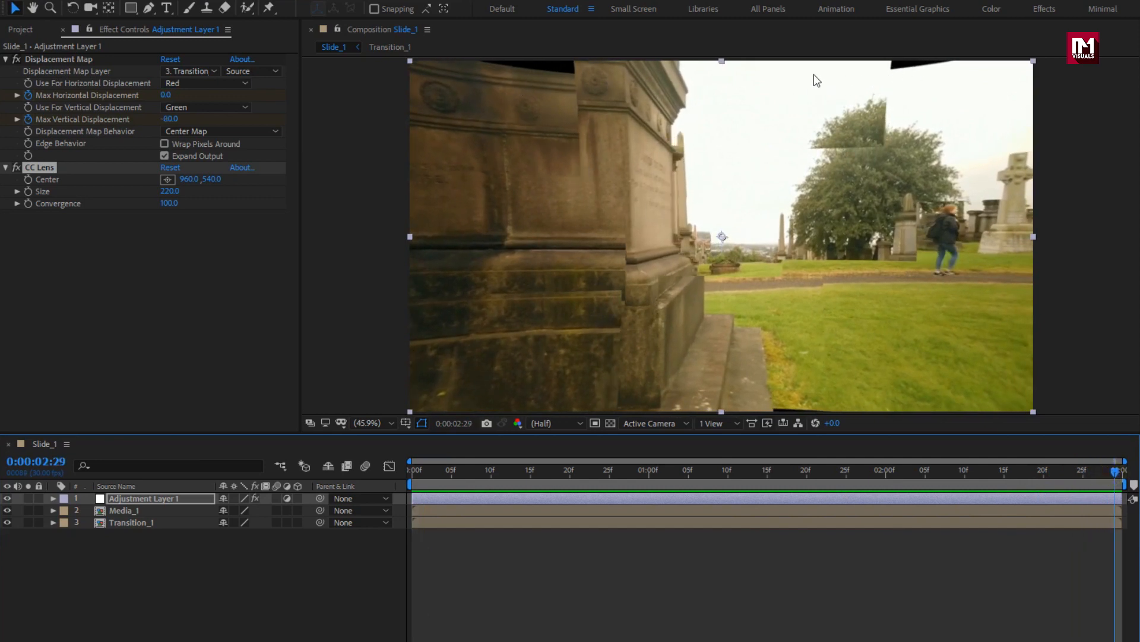
{"action": "key", "text": "s"}
{"action": "left_click", "coordinate": [141, 513]}
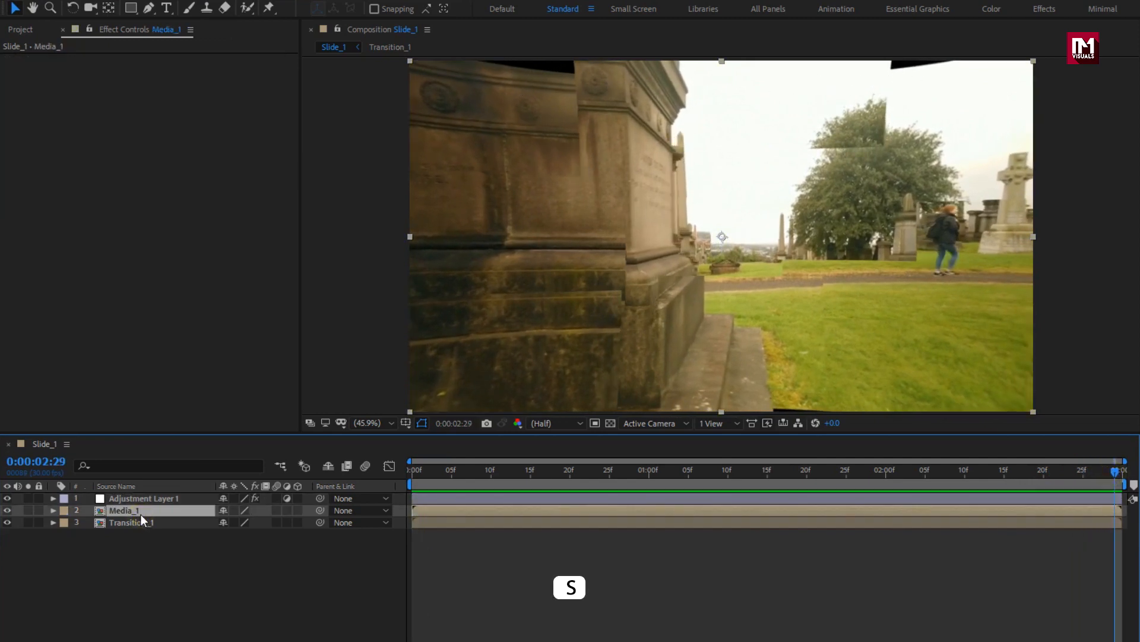
{"action": "key", "text": "s"}
{"action": "left_click", "coordinate": [241, 522]}
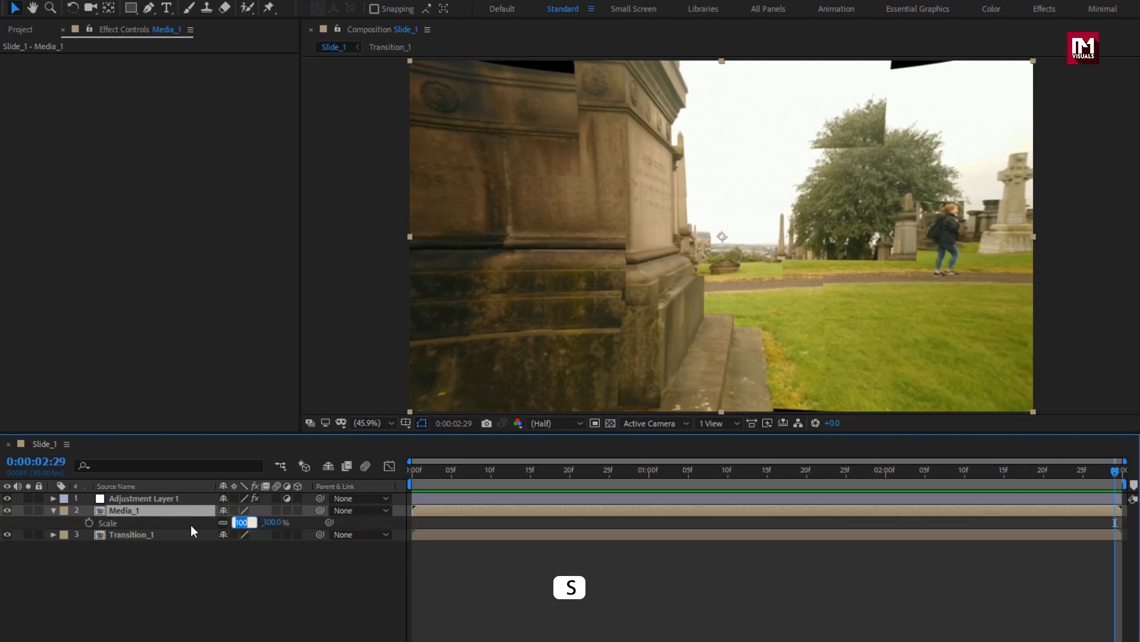
{"action": "type", "text": "105"}
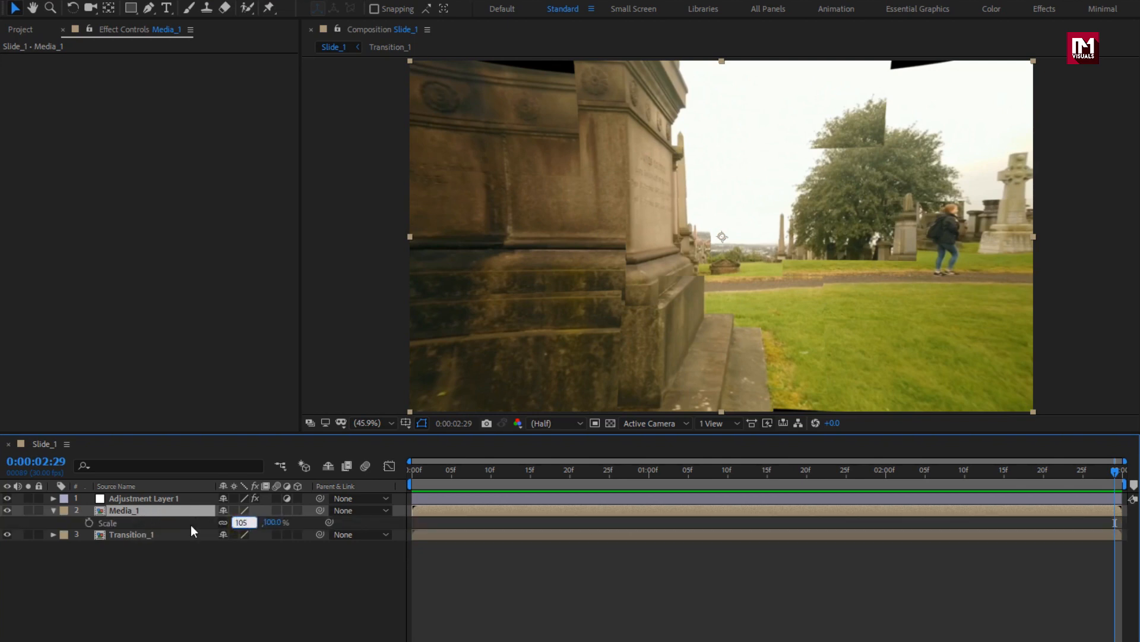
{"action": "key", "text": "Return"}
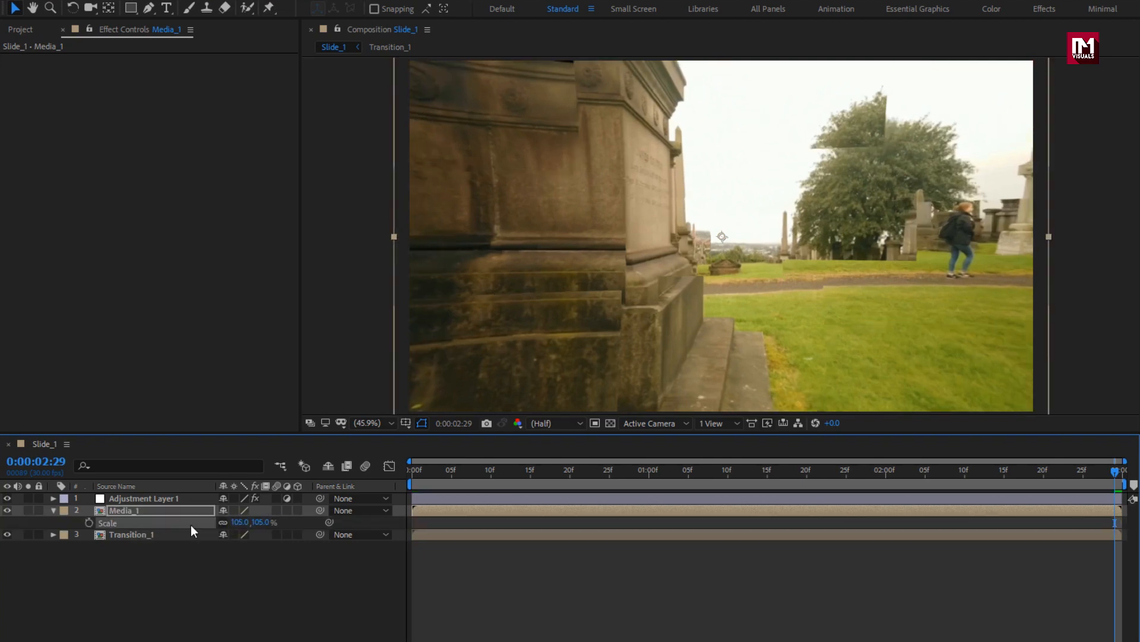
{"action": "left_click", "coordinate": [53, 510]}
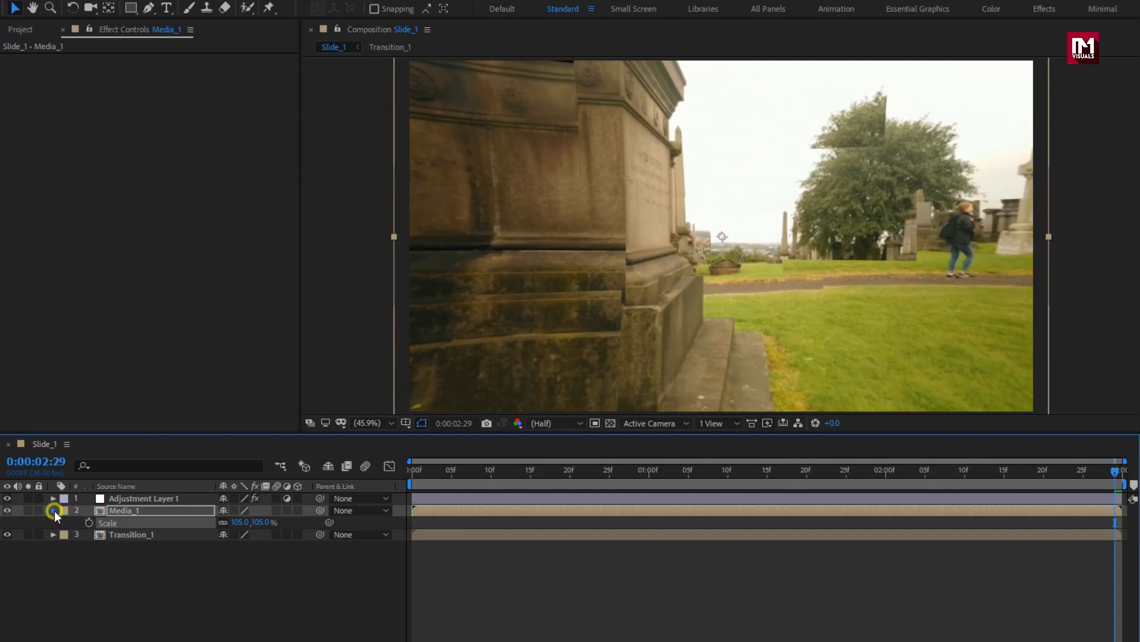
{"action": "left_click", "coordinate": [154, 544]}
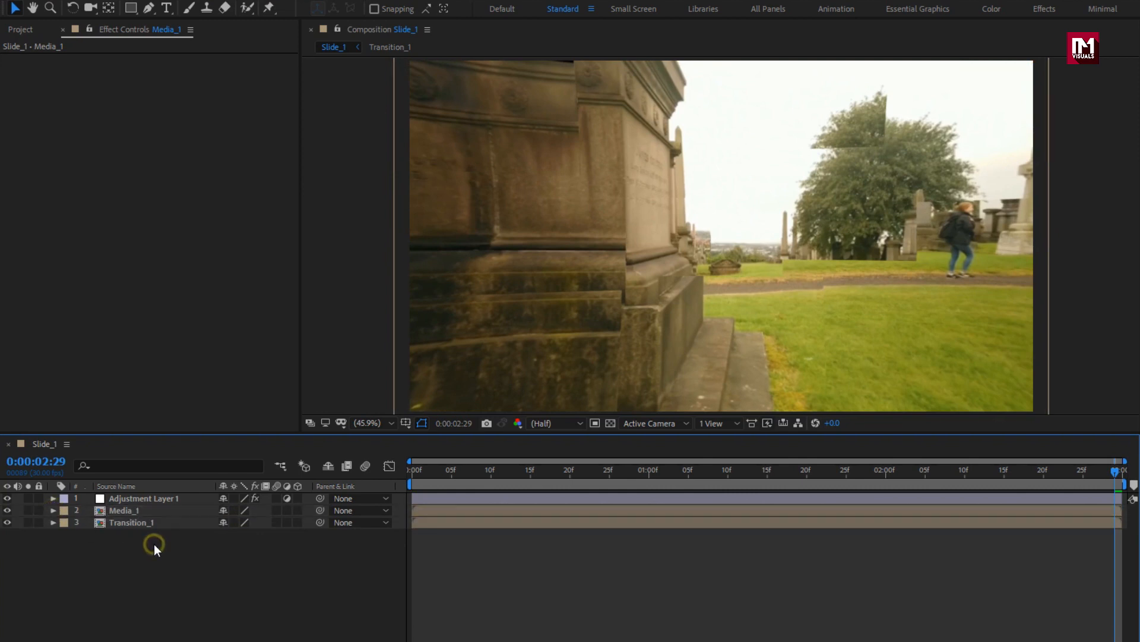
Step: Create a two-line text layer over the footage reading "Technomafia Visuals" and "presents"
{"action": "left_click", "coordinate": [166, 8]}
{"action": "left_click", "coordinate": [621, 236]}
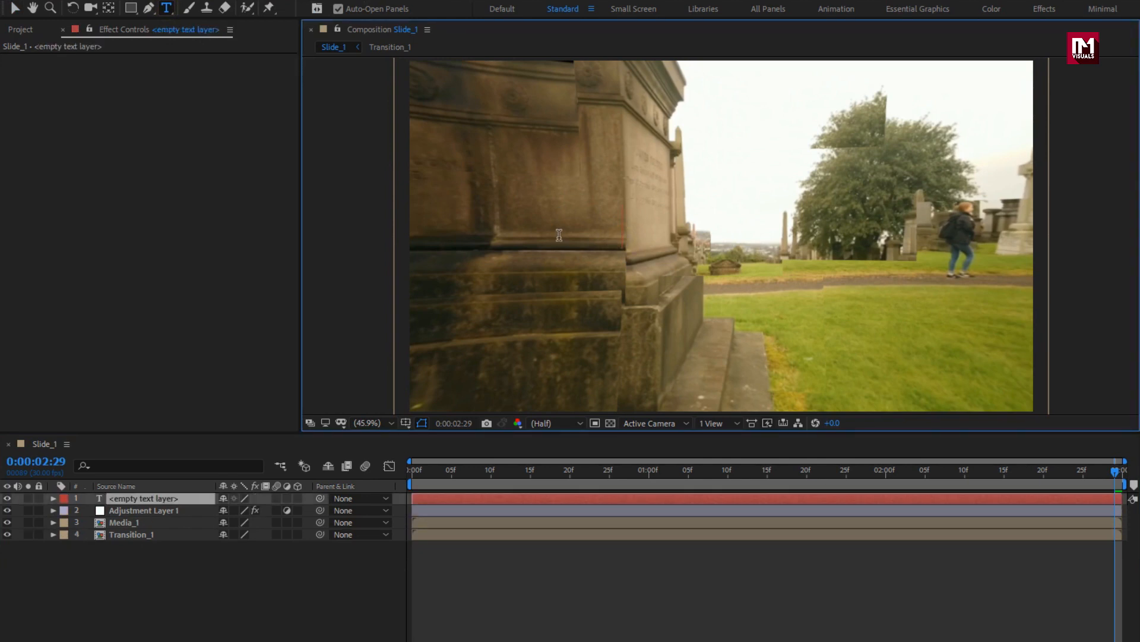
{"action": "type", "text": "Techno"}
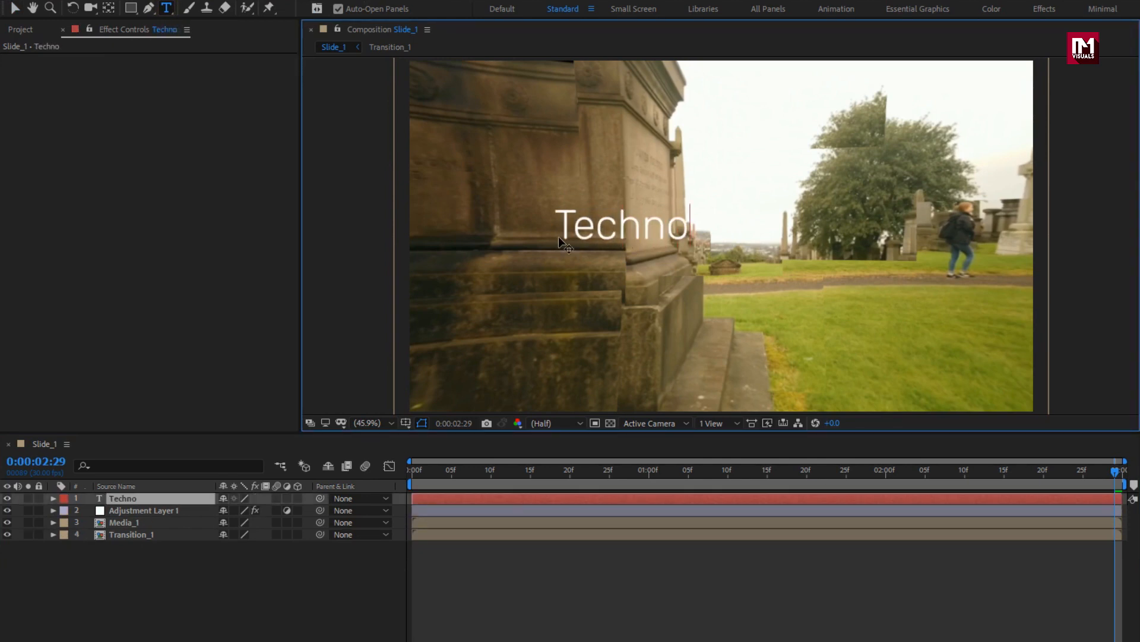
{"action": "type", "text": "mafia Visuals"}
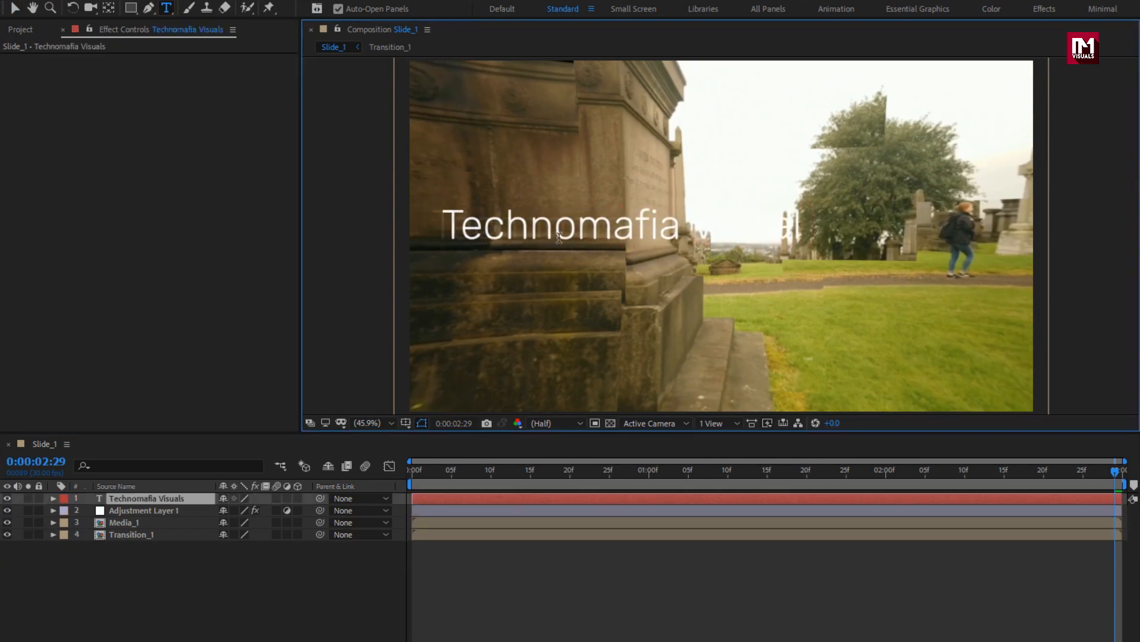
{"action": "key", "text": "Return"}
{"action": "type", "text": "pre"}
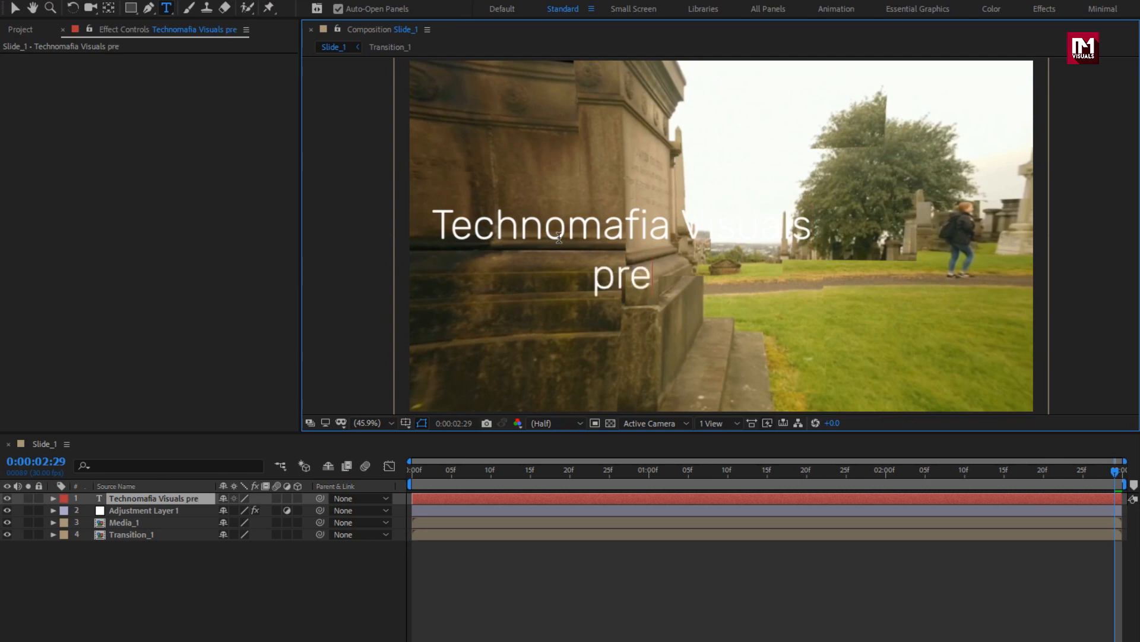
{"action": "type", "text": "sents"}
{"action": "key", "text": "Escape"}
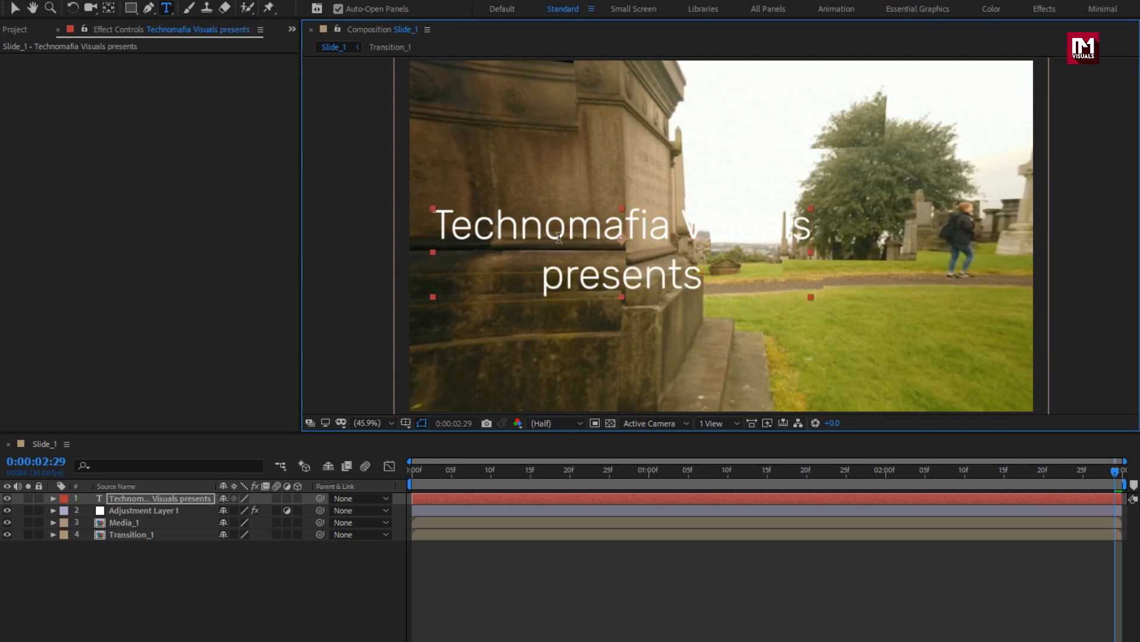
Step: Format the title text in Uni Sans Heavy CAPS with a font size of 105 px and leading of 111 px
{"action": "left_click", "coordinate": [204, 498]}
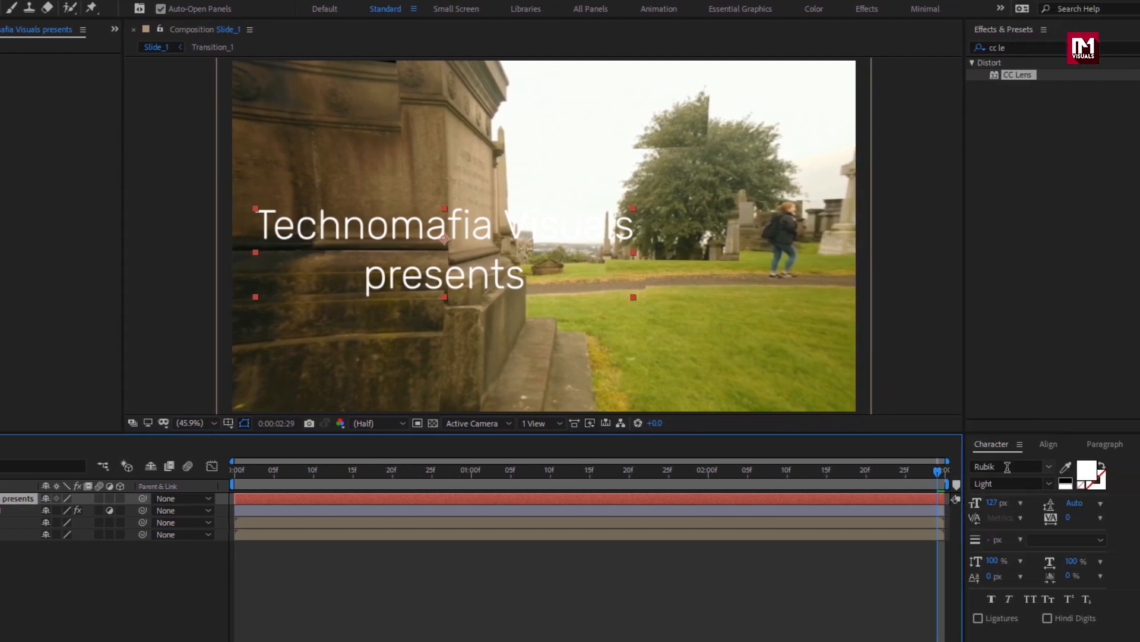
{"action": "left_click", "coordinate": [1009, 466]}
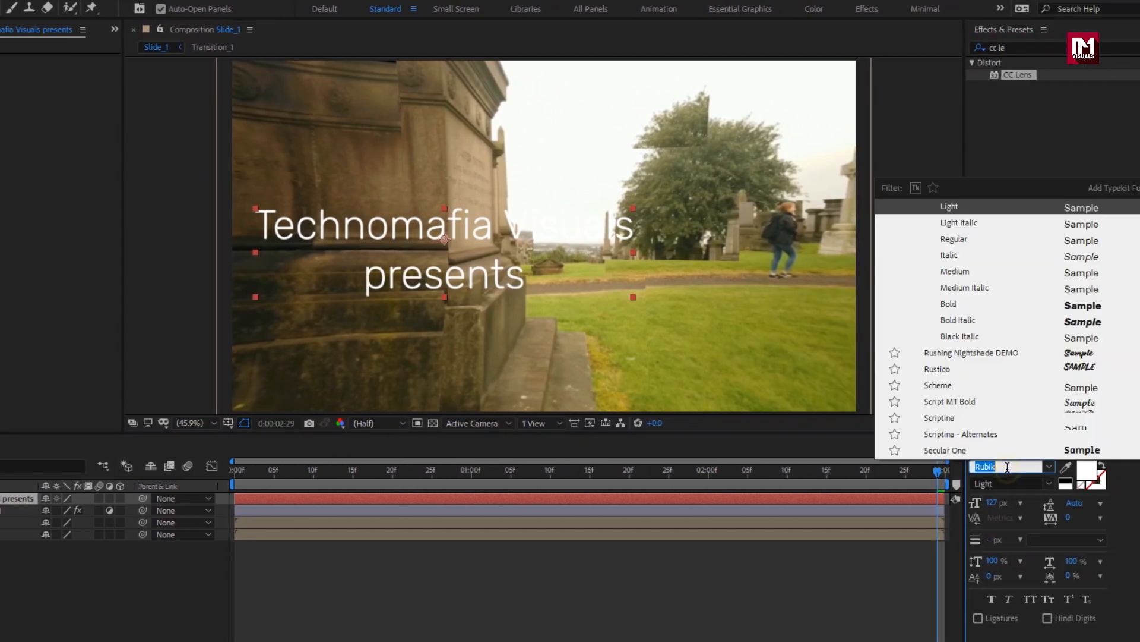
{"action": "type", "text": "uni"}
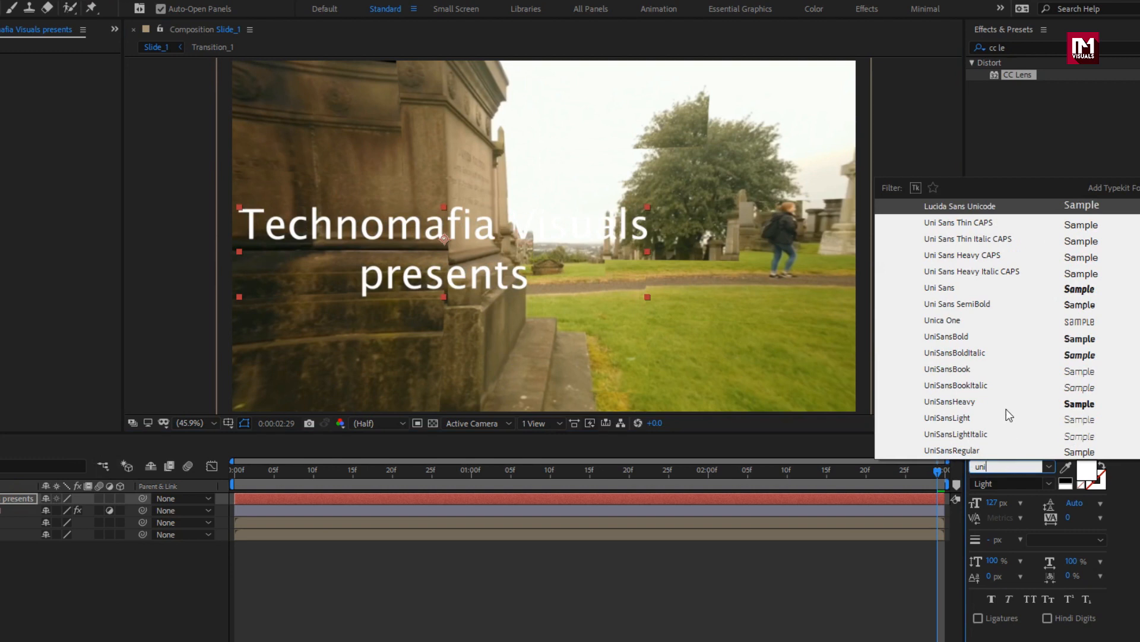
{"action": "left_click", "coordinate": [971, 256]}
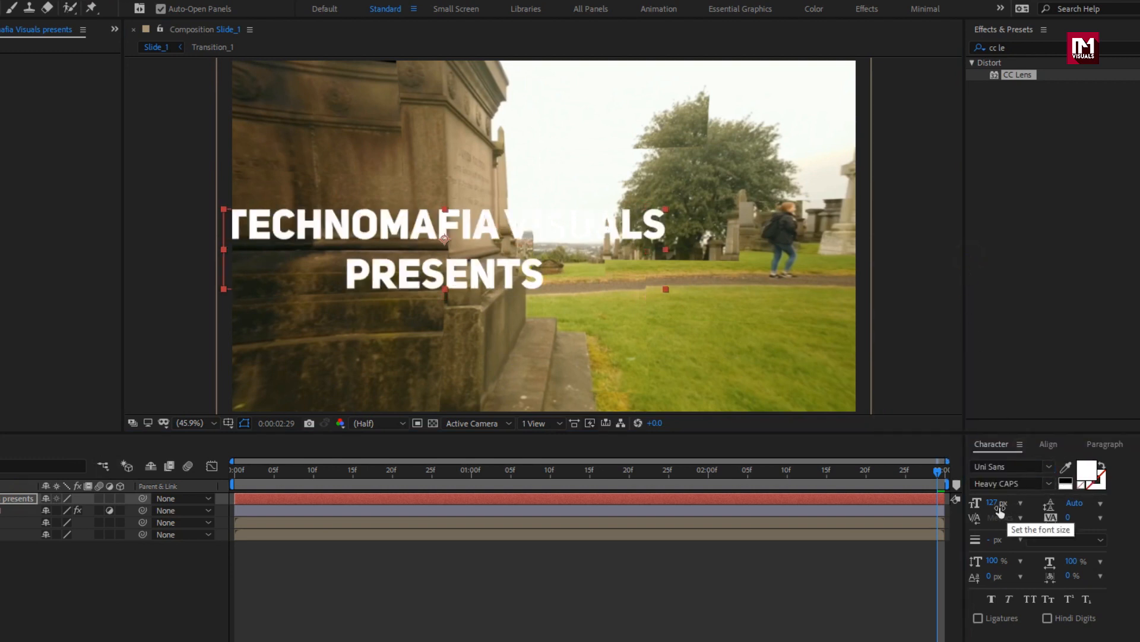
{"action": "left_click_drag", "start_coordinate": [997, 504], "coordinate": [985, 510]}
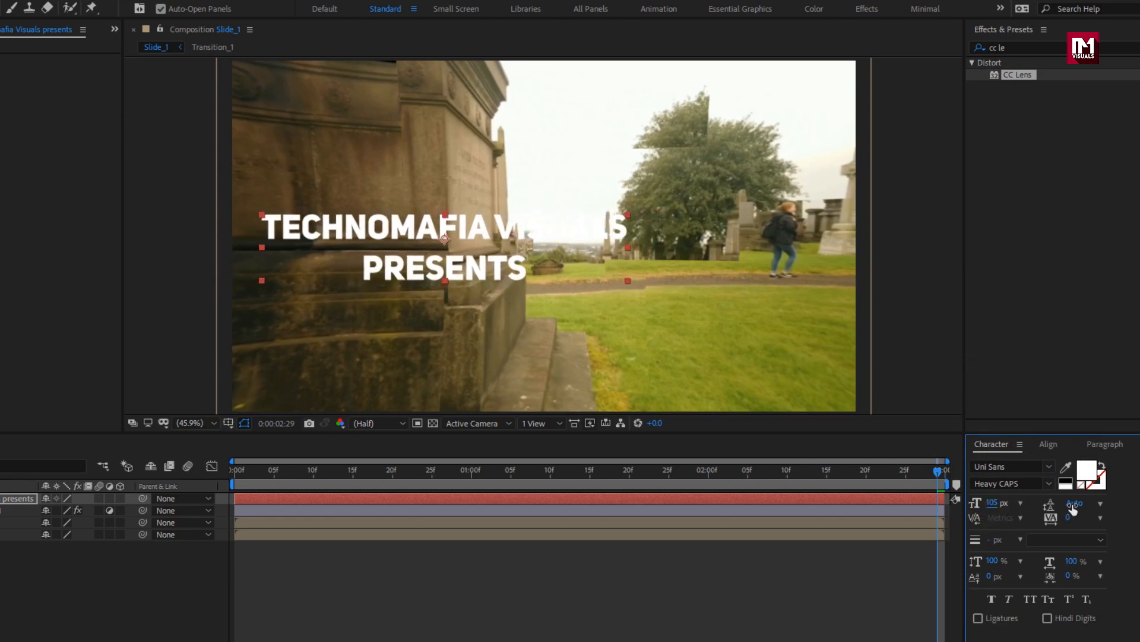
{"action": "left_click_drag", "start_coordinate": [1067, 504], "coordinate": [1040, 505]}
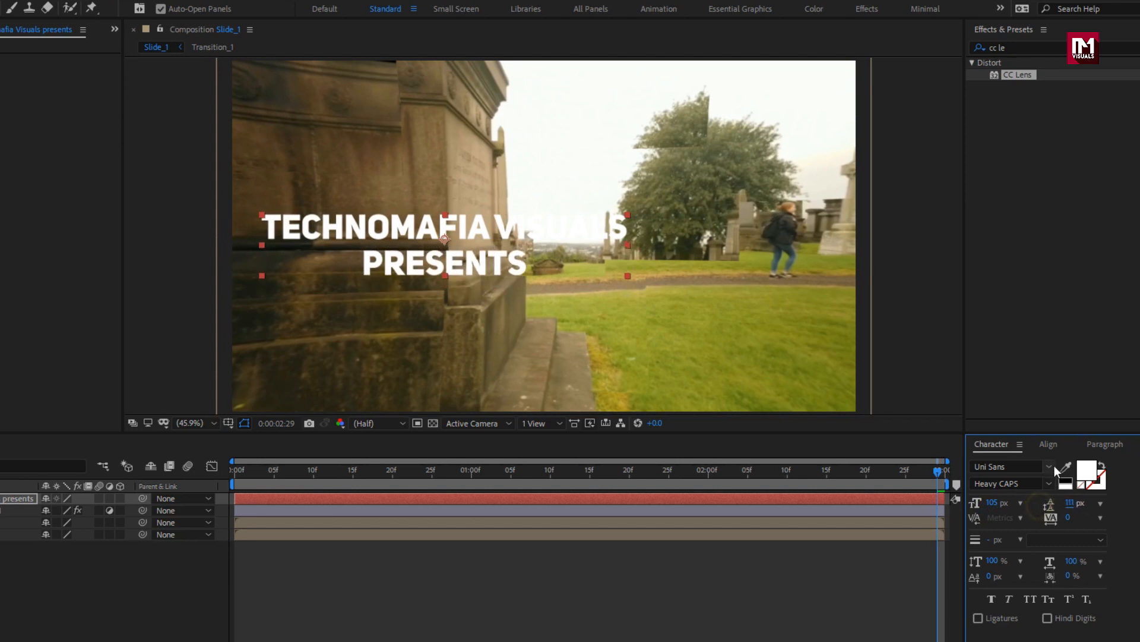
Step: Align the title to the horizontal and vertical centre of the composition
{"action": "left_click", "coordinate": [1048, 444]}
{"action": "left_click", "coordinate": [1001, 479]}
{"action": "left_click", "coordinate": [1075, 480]}
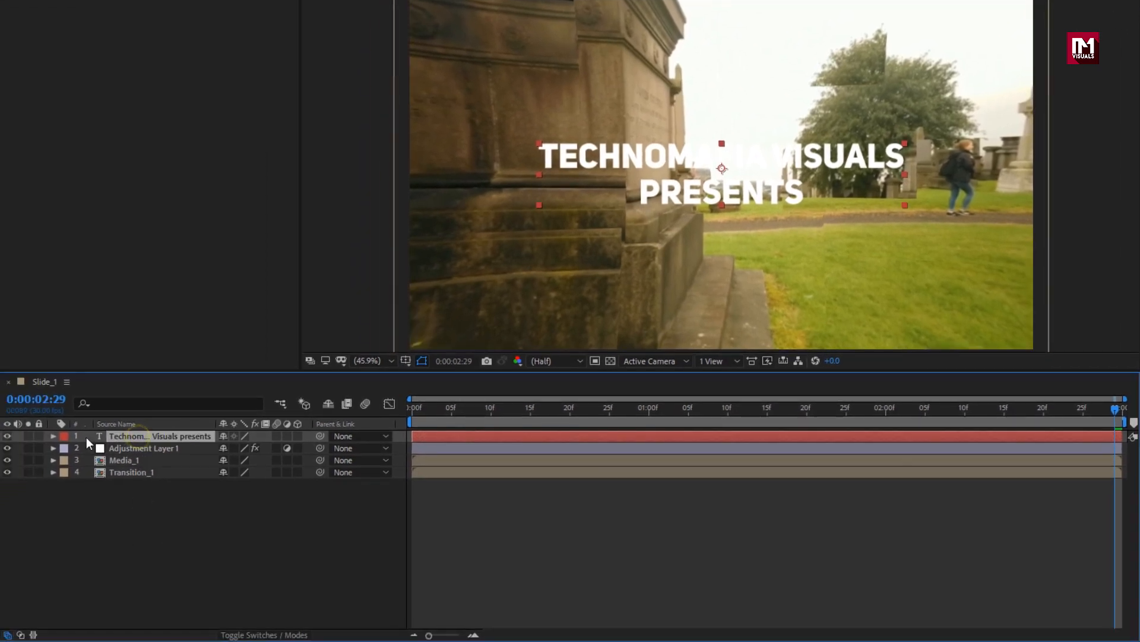
Step: Add a Drop Shadow layer style to the title text layer
{"action": "left_click", "coordinate": [26, 444]}
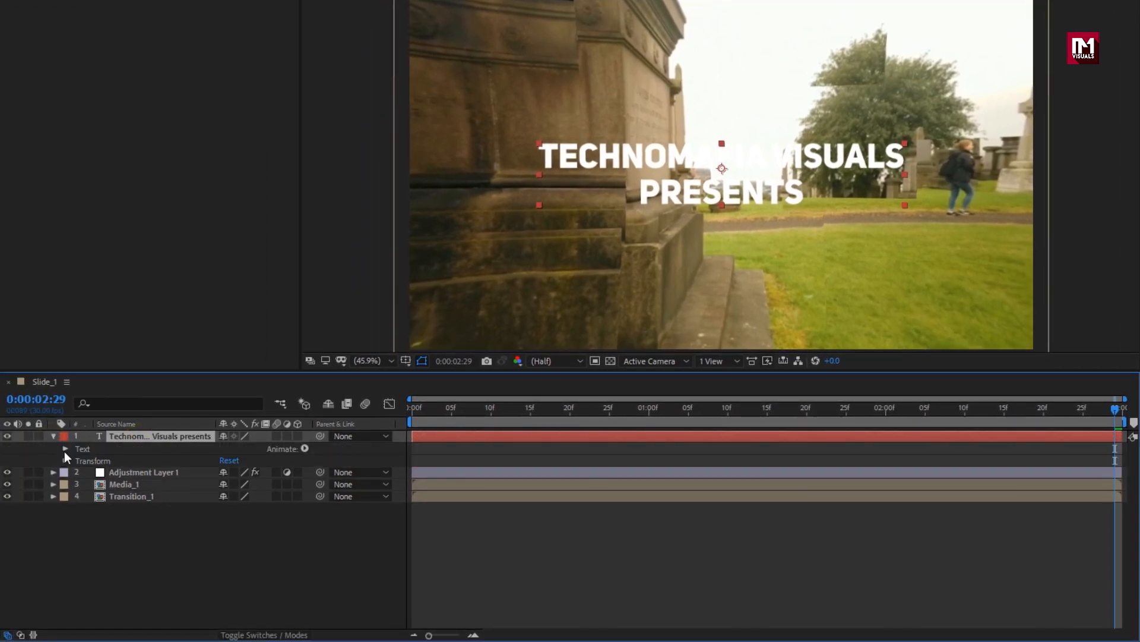
{"action": "right_click", "coordinate": [139, 436]}
{"action": "mouse_move", "coordinate": [234, 248]}
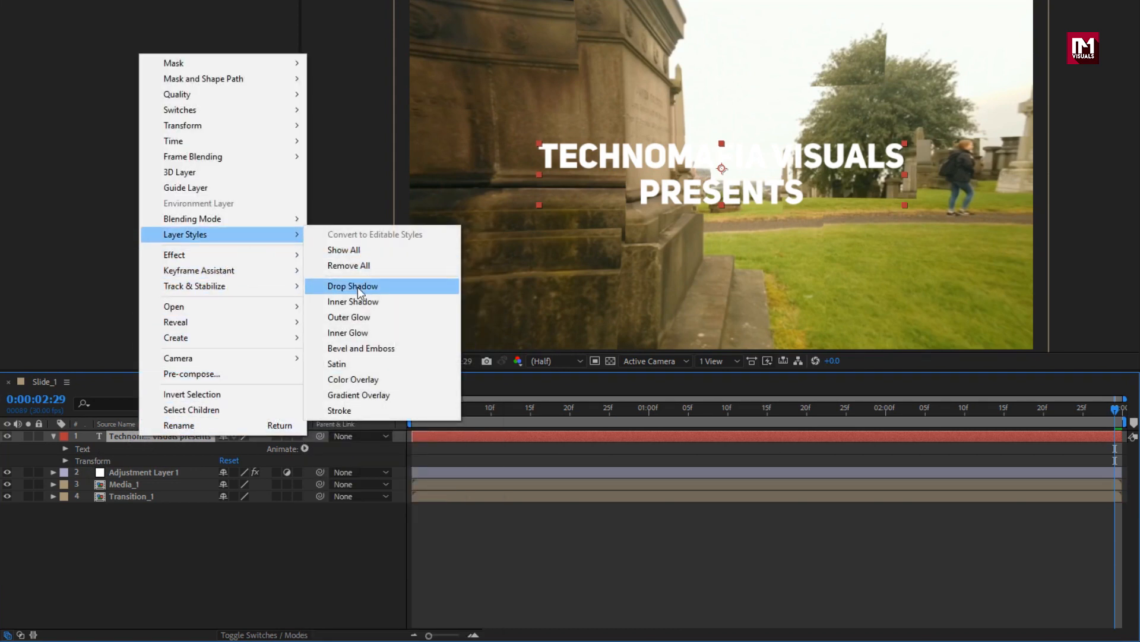
{"action": "left_click", "coordinate": [359, 289]}
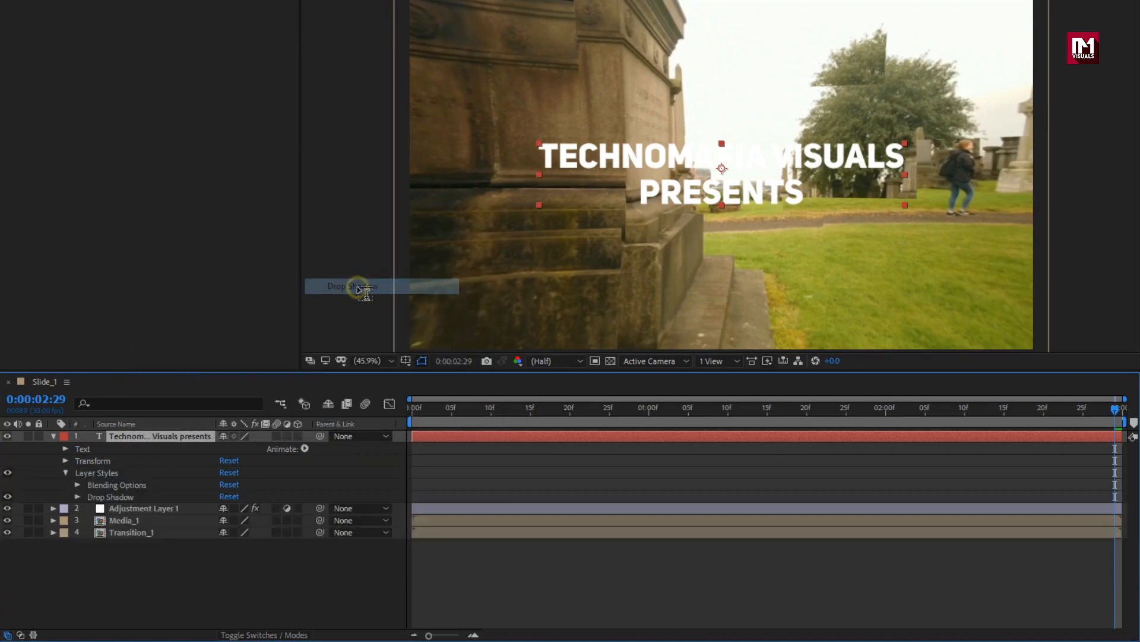
Step: Set the title's drop shadow to 87% opacity, a distance of 8 and a size of 17
{"action": "left_click", "coordinate": [77, 496]}
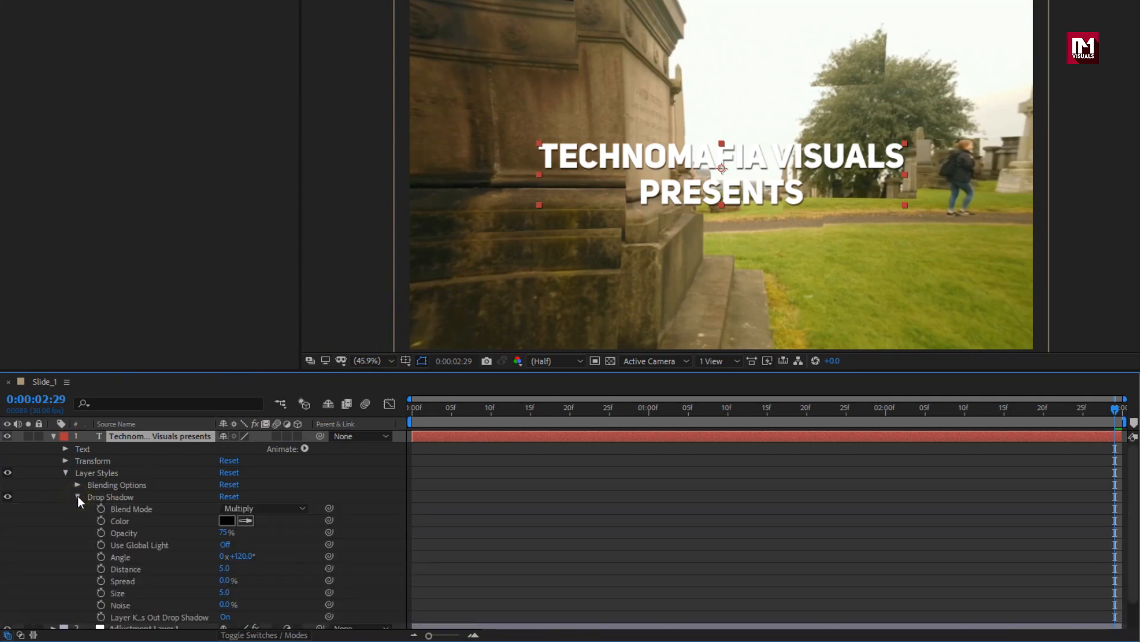
{"action": "left_click", "coordinate": [225, 544]}
{"action": "left_click_drag", "start_coordinate": [223, 532], "coordinate": [231, 534]}
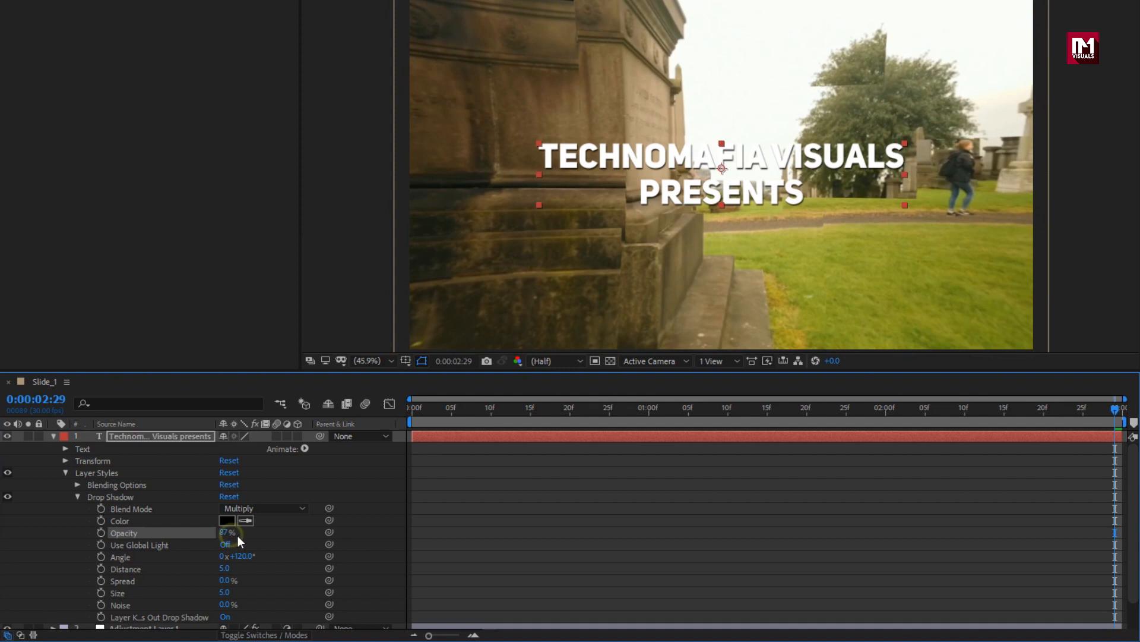
{"action": "scroll", "coordinate": [240, 536], "scroll_direction": "down", "scroll_amount": 1}
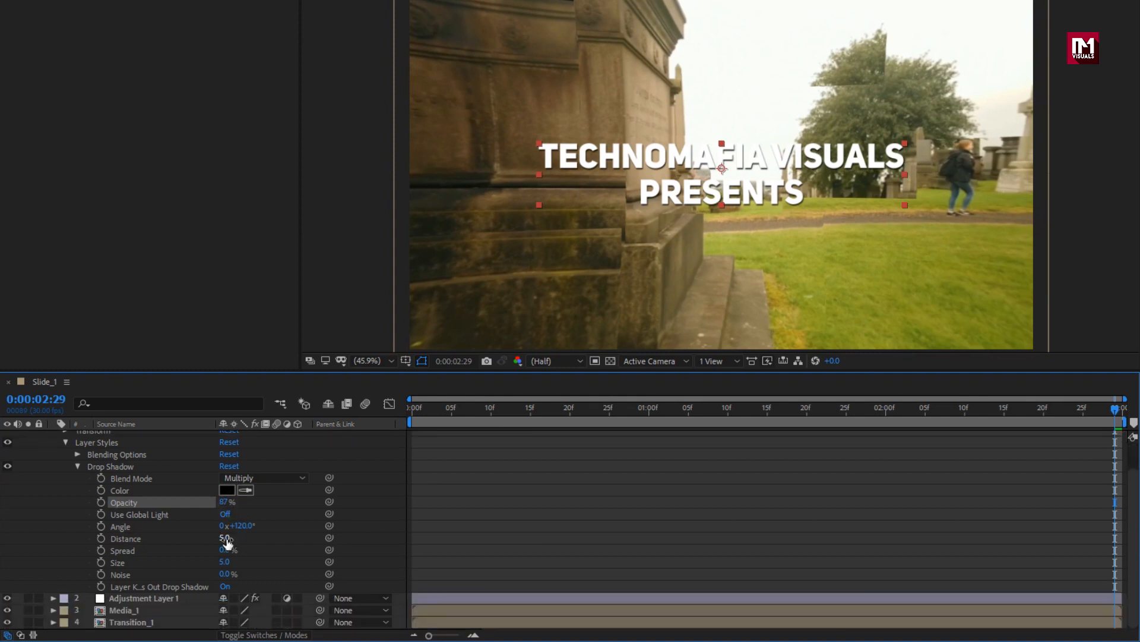
{"action": "left_click_drag", "start_coordinate": [224, 537], "coordinate": [231, 562]}
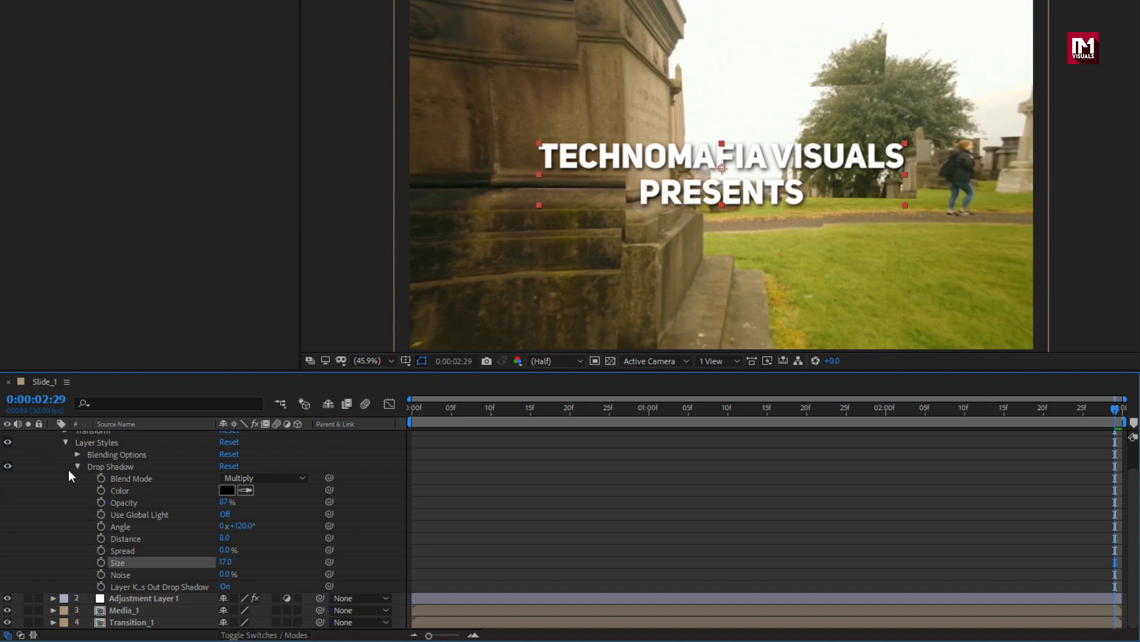
Step: Add a Tracking text animator to the title layer and fold away its layer style properties
{"action": "scroll", "coordinate": [69, 469], "scroll_direction": "up", "scroll_amount": 2}
{"action": "left_click", "coordinate": [52, 436]}
{"action": "left_click", "coordinate": [52, 436]}
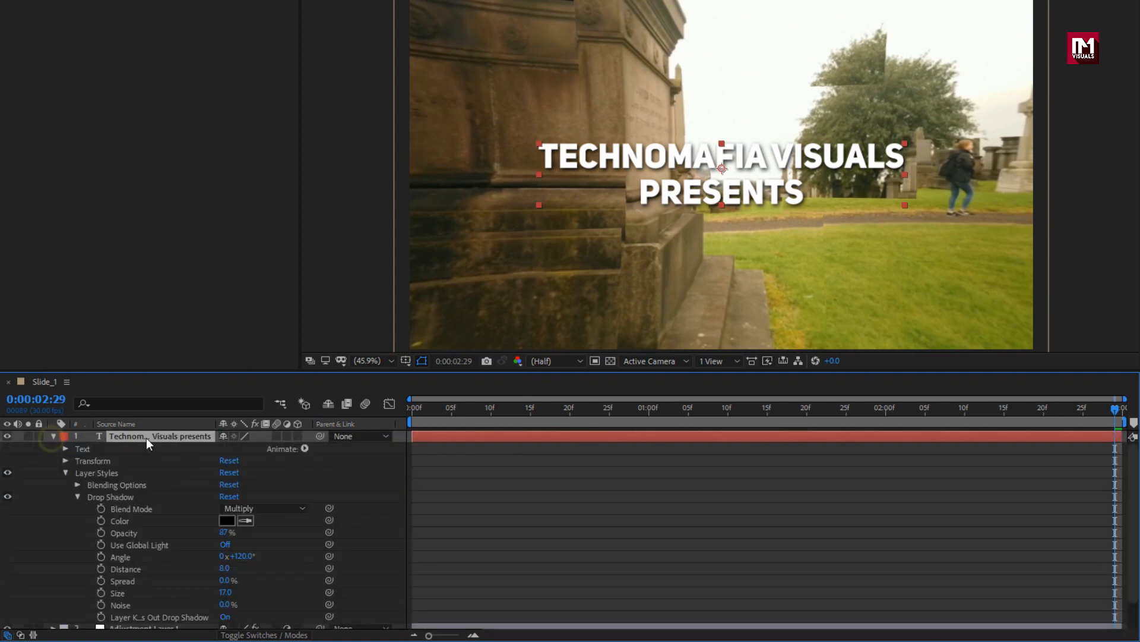
{"action": "left_click", "coordinate": [304, 449]}
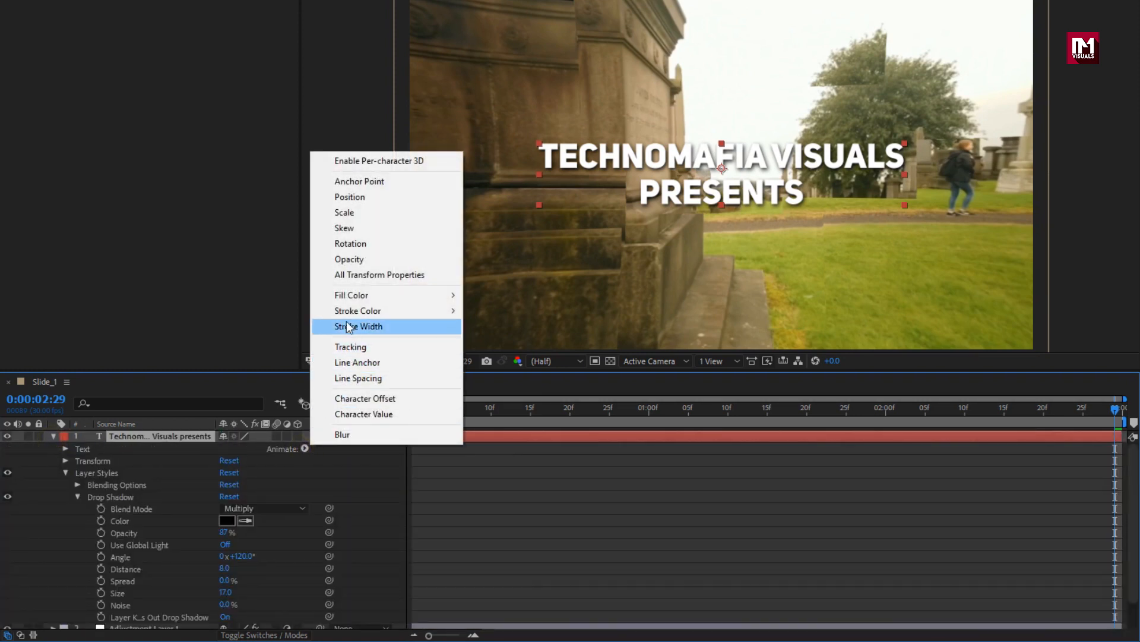
{"action": "left_click", "coordinate": [351, 347]}
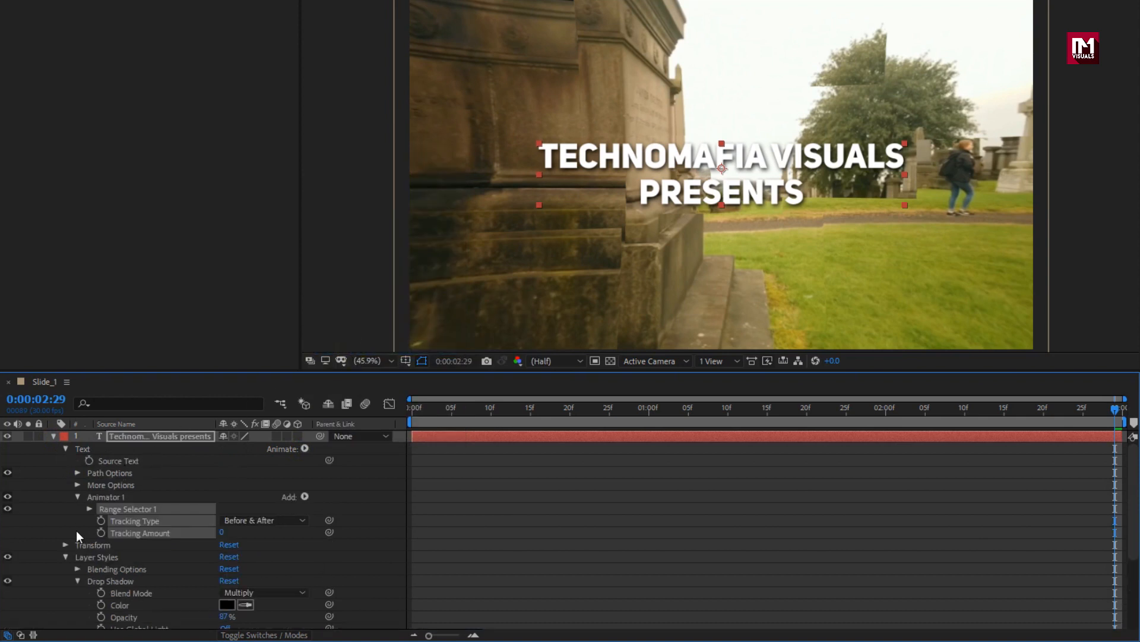
{"action": "left_click", "coordinate": [65, 556]}
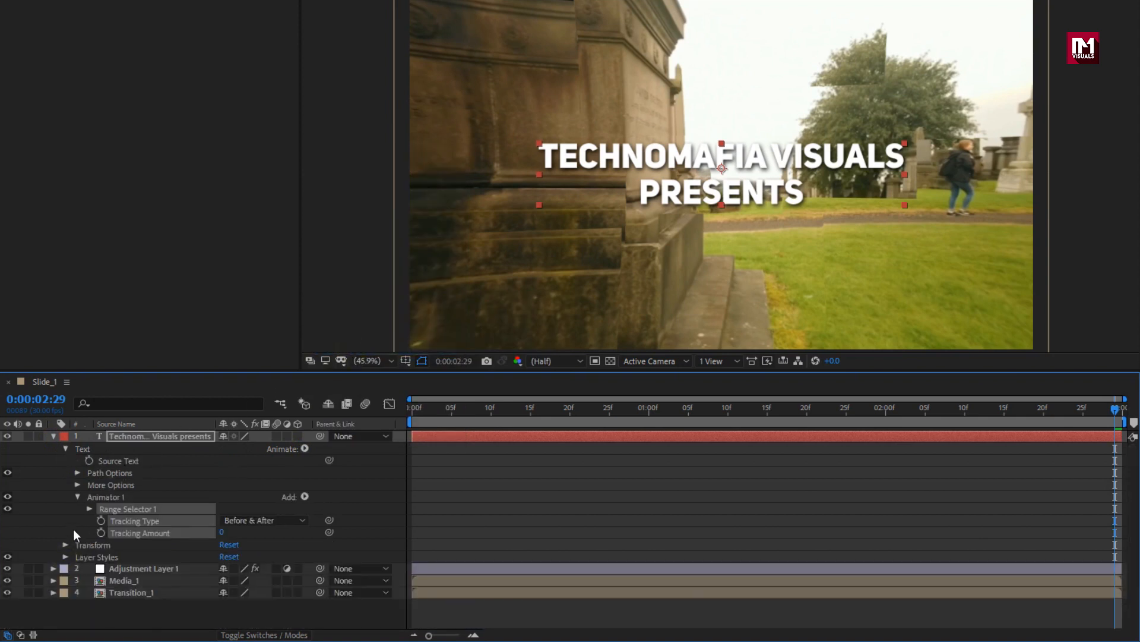
Step: Keyframe the title's Tracking Amount at 30 at the start of the composition
{"action": "left_click", "coordinate": [412, 409]}
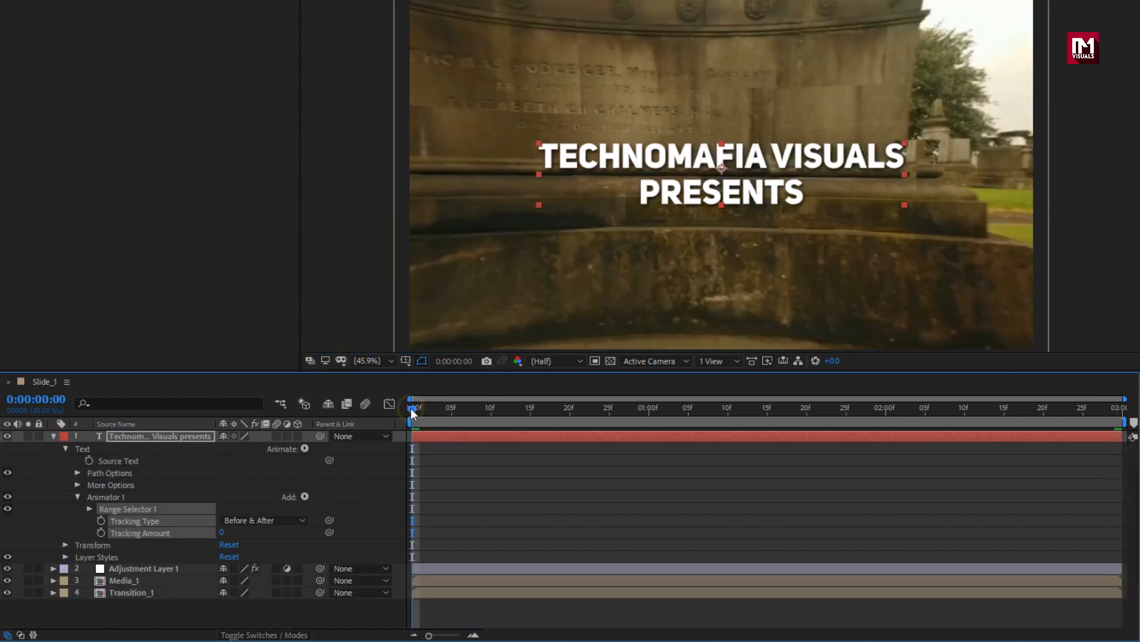
{"action": "left_click", "coordinate": [79, 534]}
{"action": "left_click", "coordinate": [101, 532]}
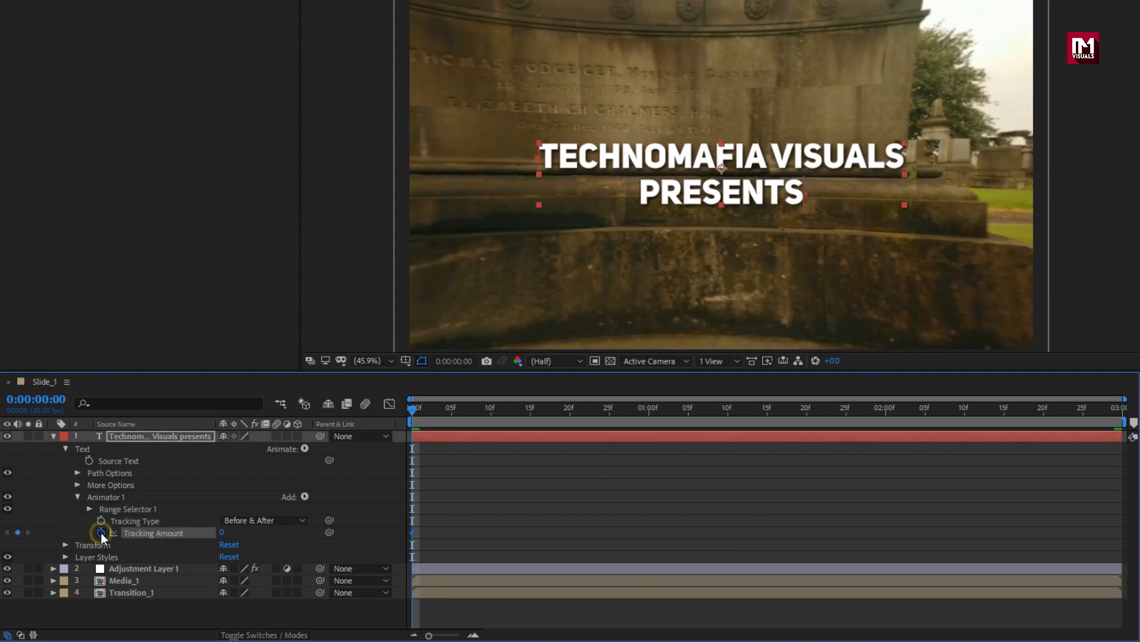
{"action": "left_click", "coordinate": [223, 532]}
{"action": "type", "text": "30"}
{"action": "key", "text": "Return"}
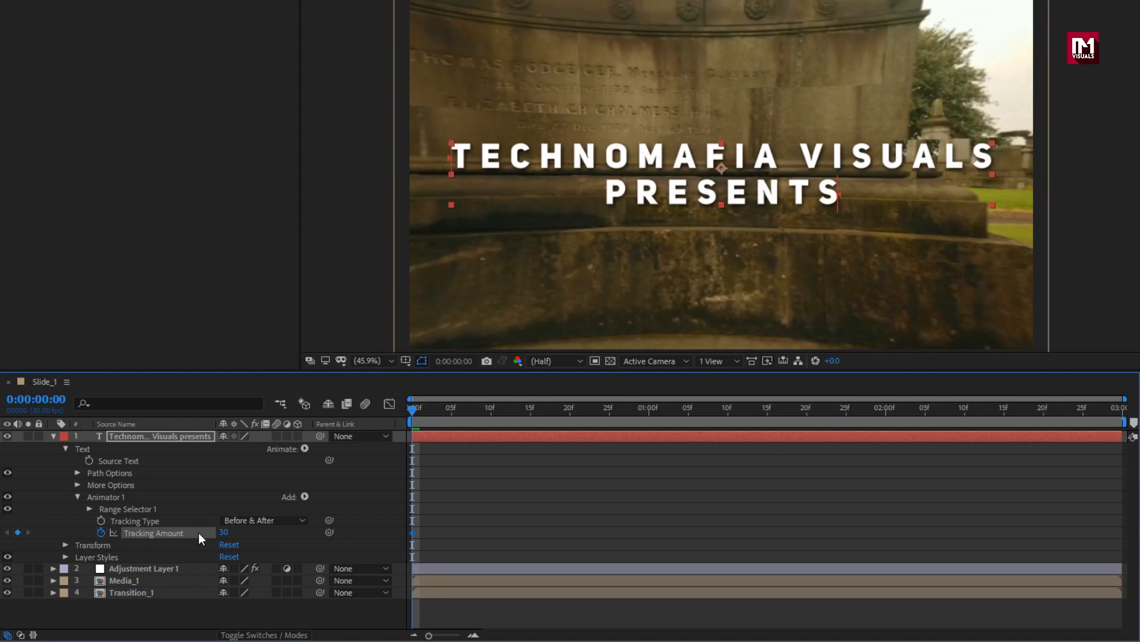
Step: Keyframe the title's Tracking Amount at 20 at 0:00:00:20 and at 0 at 0:00:01:20
{"action": "left_click", "coordinate": [569, 409]}
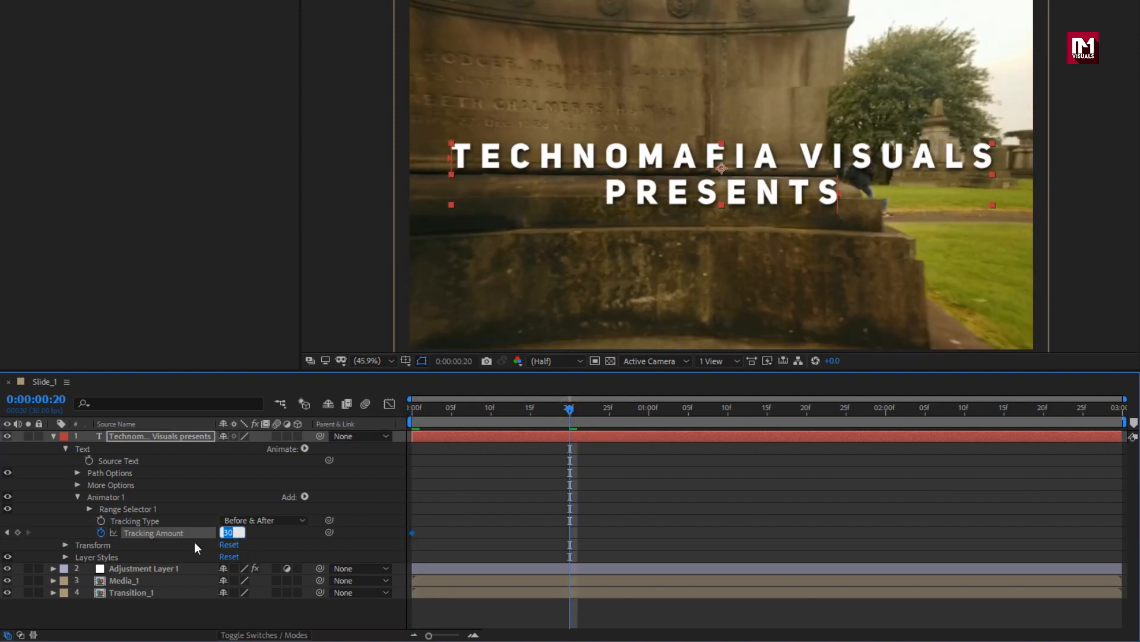
{"action": "type", "text": "20"}
{"action": "key", "text": "Return"}
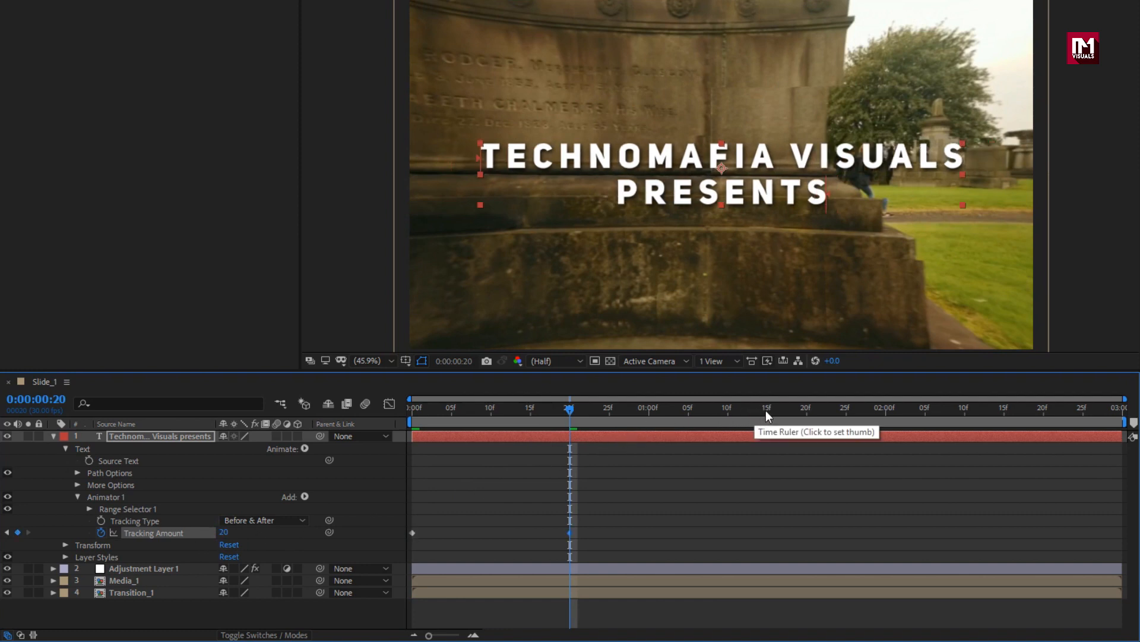
{"action": "left_click", "coordinate": [805, 410]}
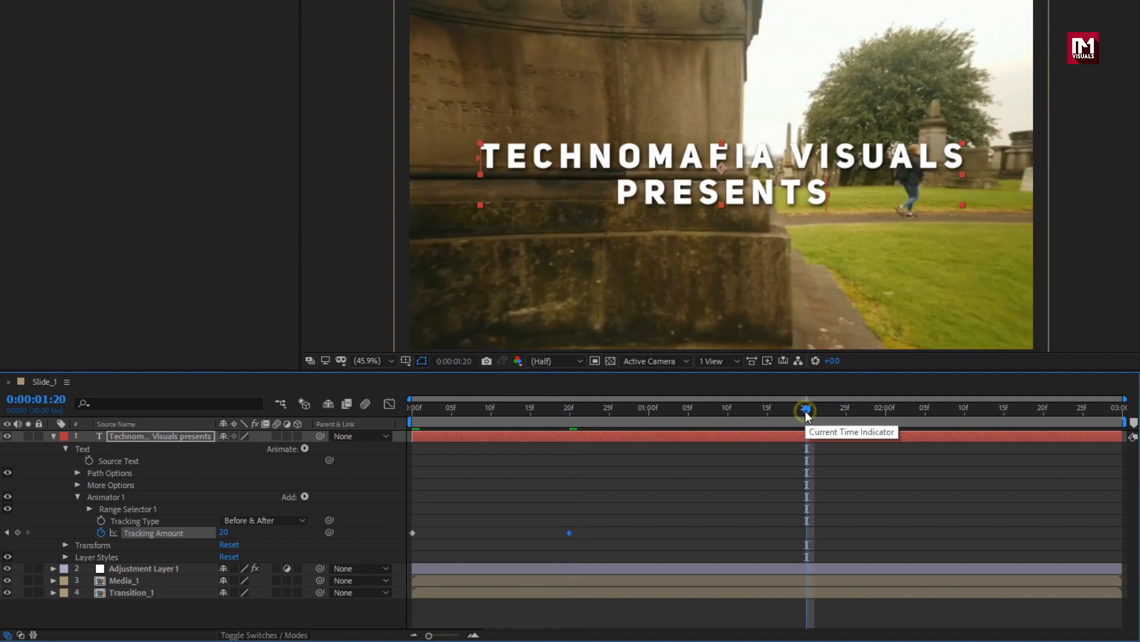
{"action": "left_click", "coordinate": [226, 533]}
{"action": "key", "text": "Return"}
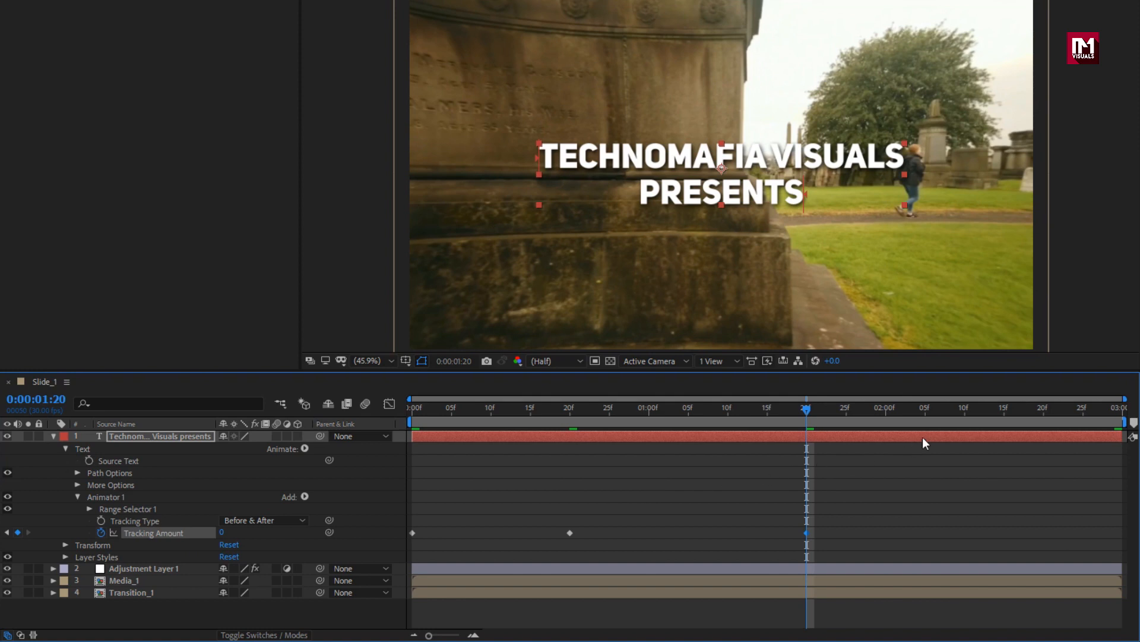
Step: Keyframe the title's Tracking Amount at 2 at 0:00:02:00 and at 10 at 0:00:02:29
{"action": "left_click", "coordinate": [885, 414]}
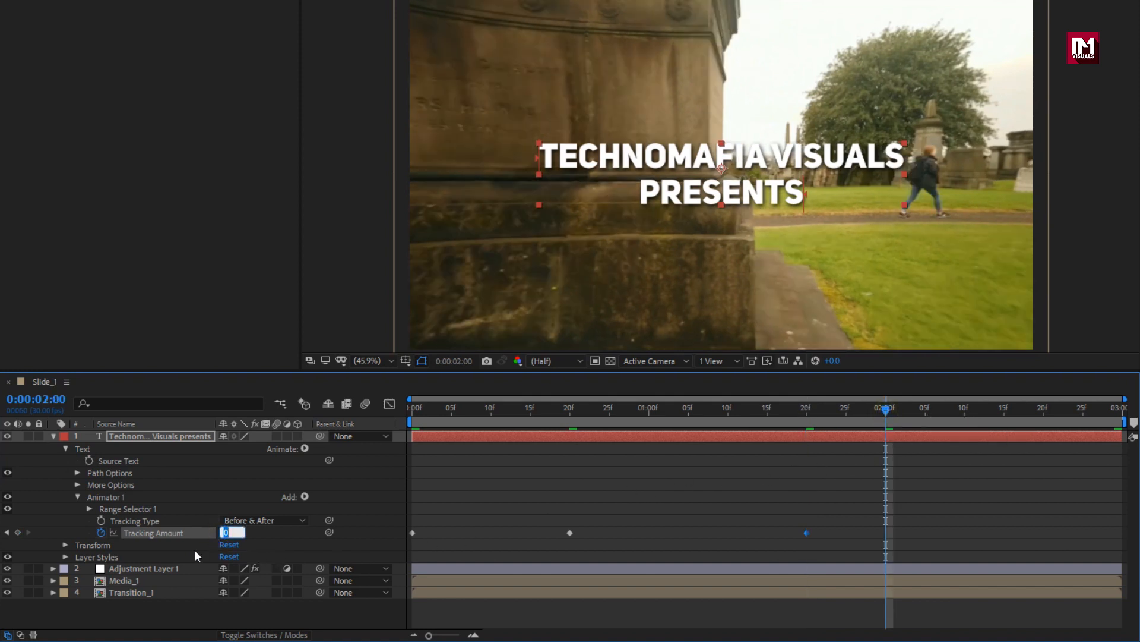
{"action": "type", "text": "2"}
{"action": "key", "text": "Return"}
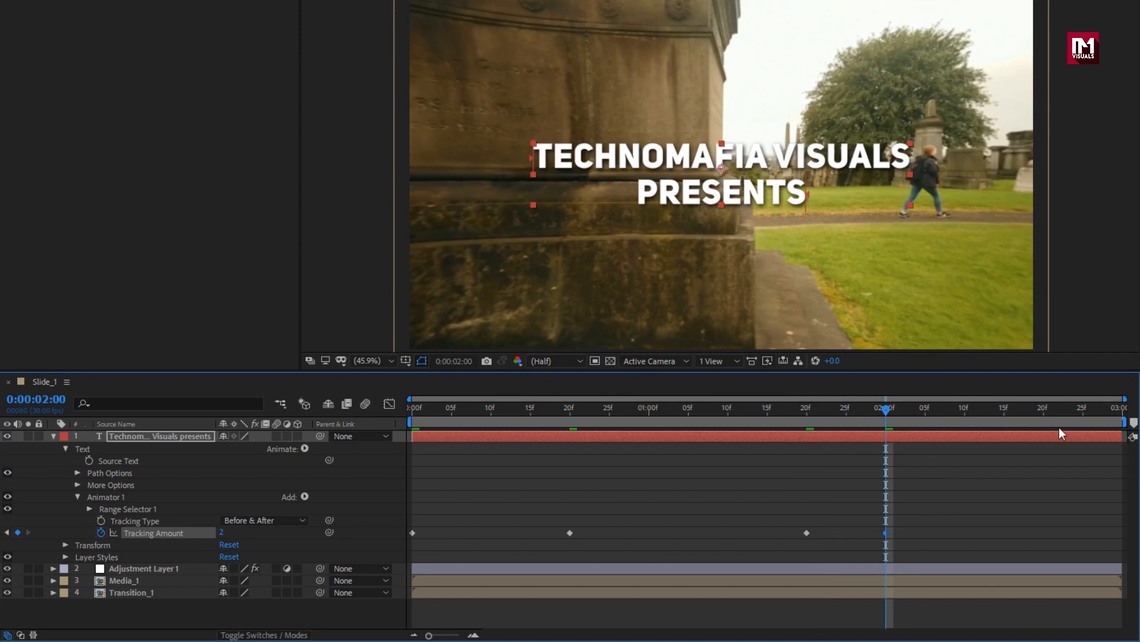
{"action": "left_click", "coordinate": [1116, 409]}
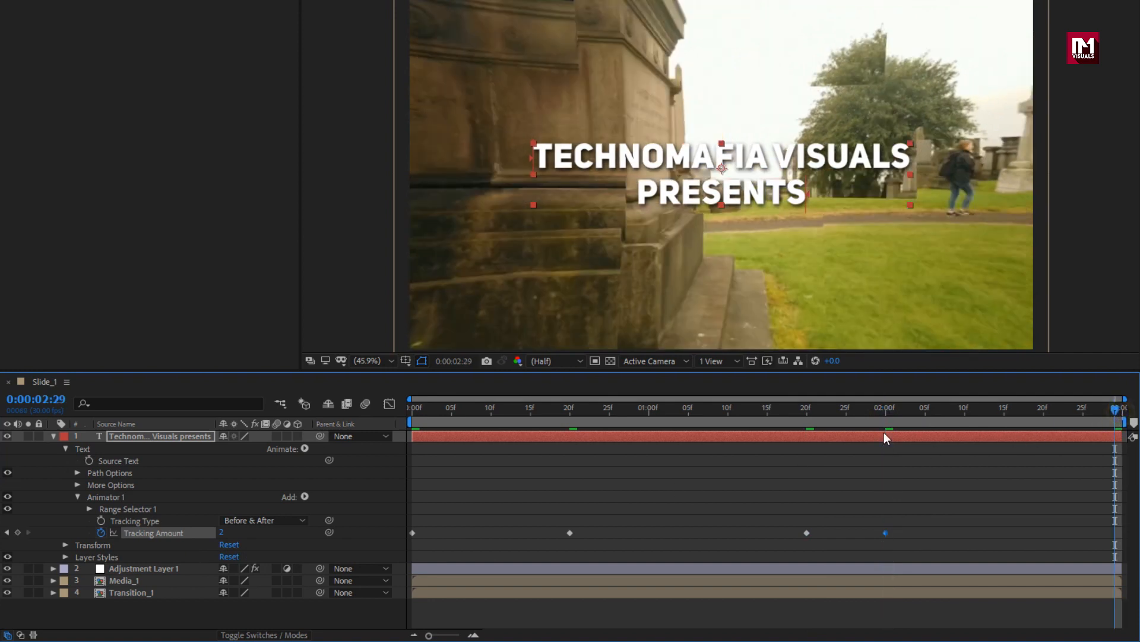
{"action": "left_click", "coordinate": [224, 532]}
{"action": "type", "text": "10"}
{"action": "key", "text": "Return"}
Step: Apply Easy Ease to all the Tracking Amount keyframes and preview the title animation from the start
{"action": "left_click_drag", "start_coordinate": [1118, 519], "coordinate": [405, 546]}
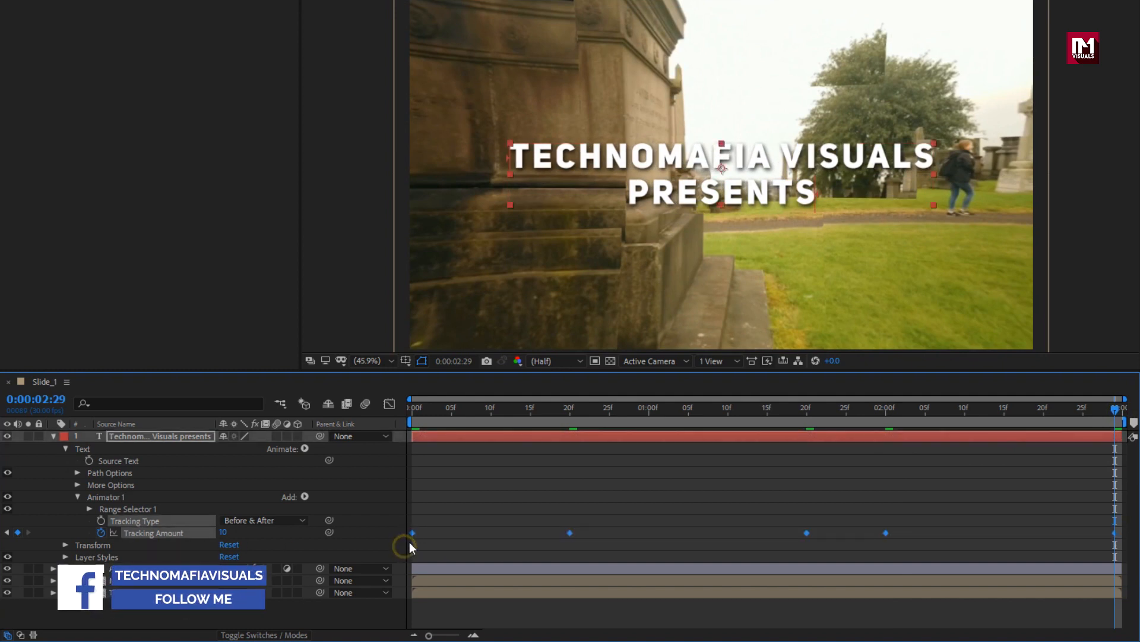
{"action": "right_click", "coordinate": [412, 534]}
{"action": "mouse_move", "coordinate": [485, 523]}
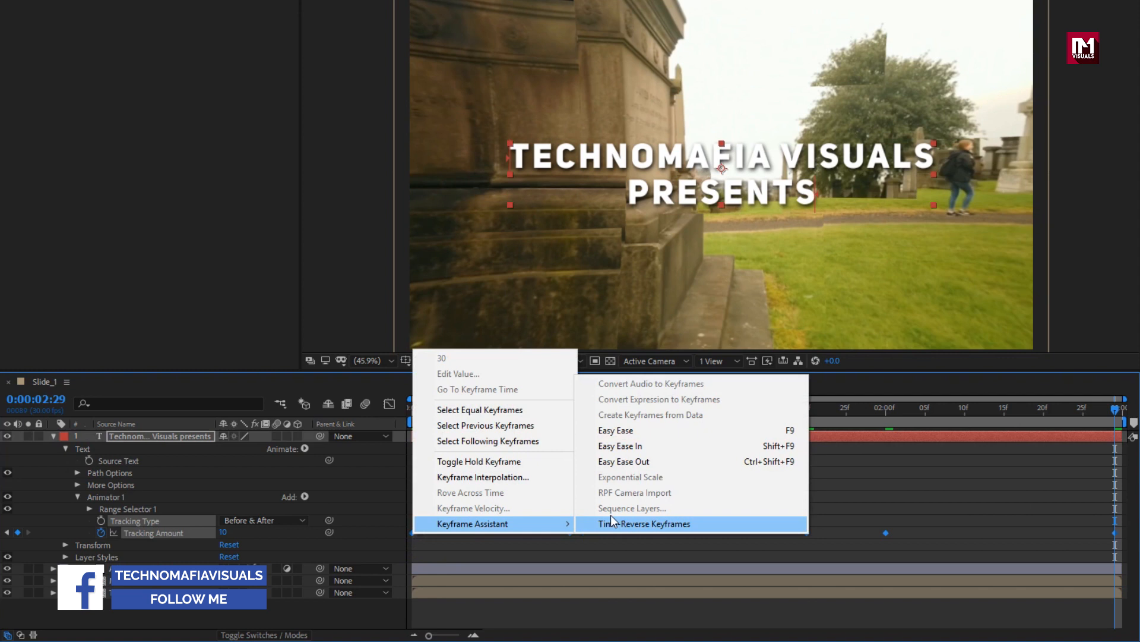
{"action": "left_click", "coordinate": [628, 429]}
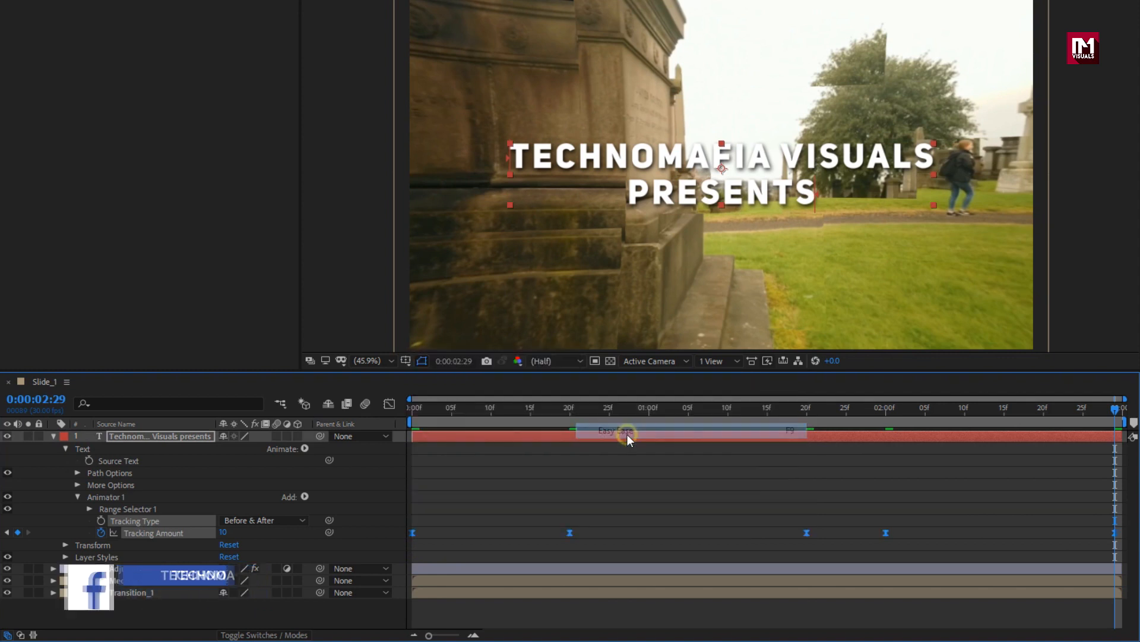
{"action": "left_click", "coordinate": [53, 435]}
{"action": "left_click", "coordinate": [412, 407]}
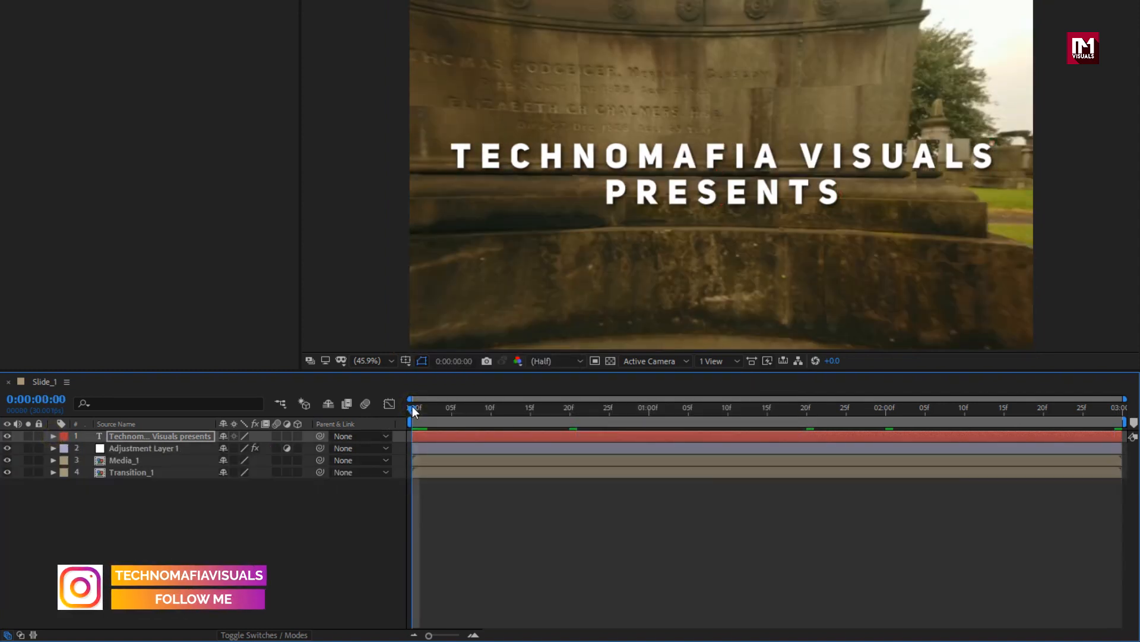
{"action": "key", "text": "space"}
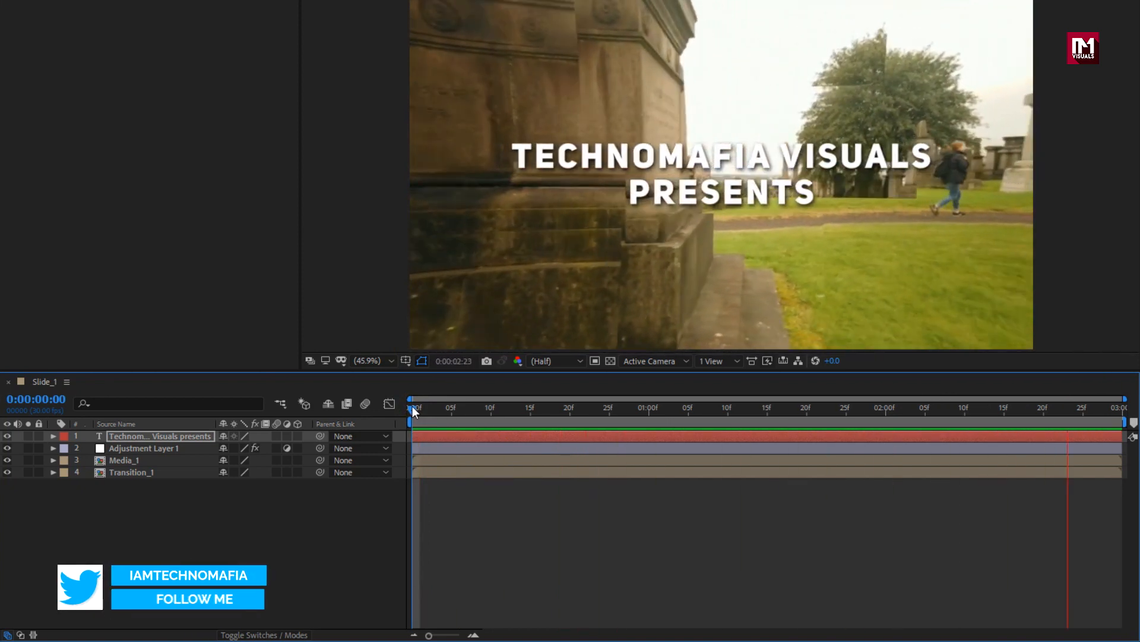
Step: Pre-compose the title text layer as Text_1, moving all attributes into the new composition
{"action": "left_click", "coordinate": [200, 435]}
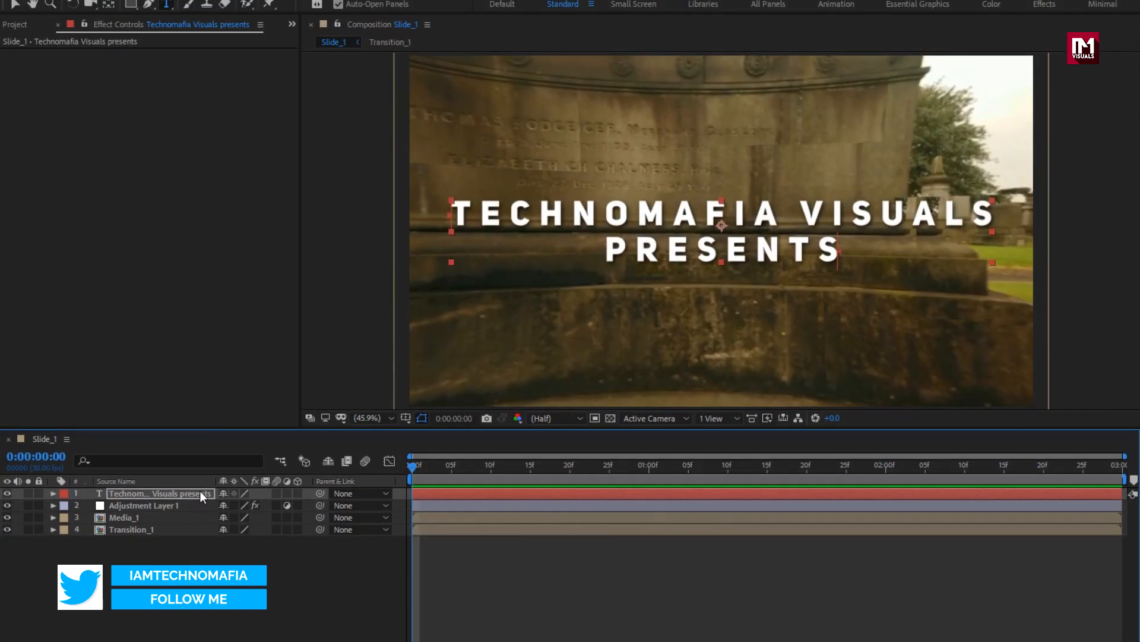
{"action": "right_click", "coordinate": [167, 493]}
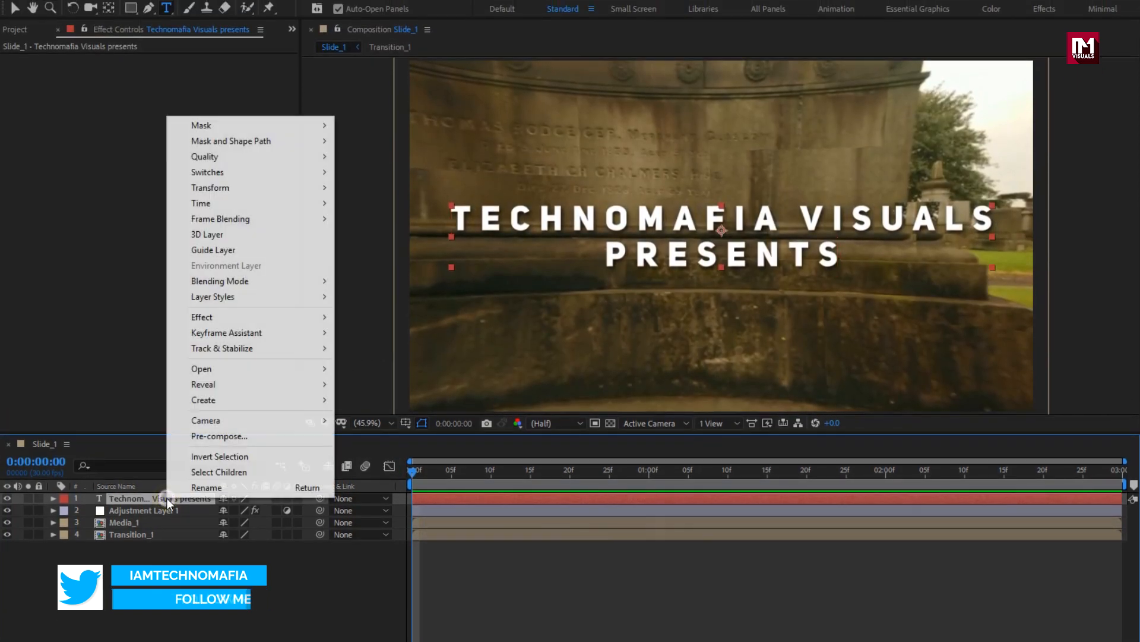
{"action": "left_click", "coordinate": [196, 432]}
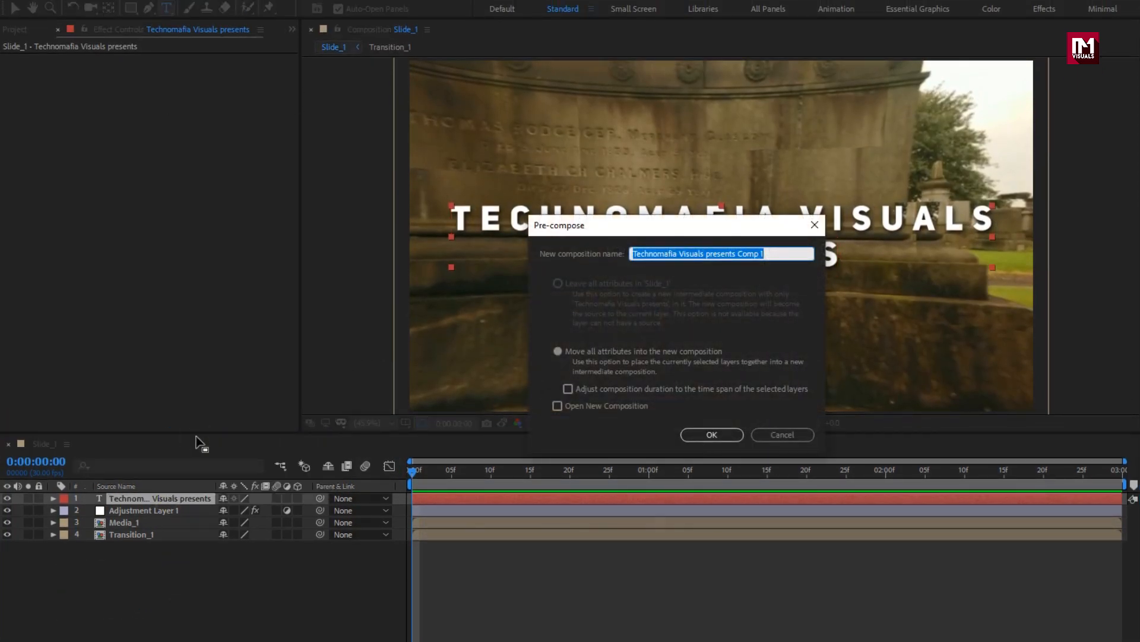
{"action": "type", "text": "Text"}
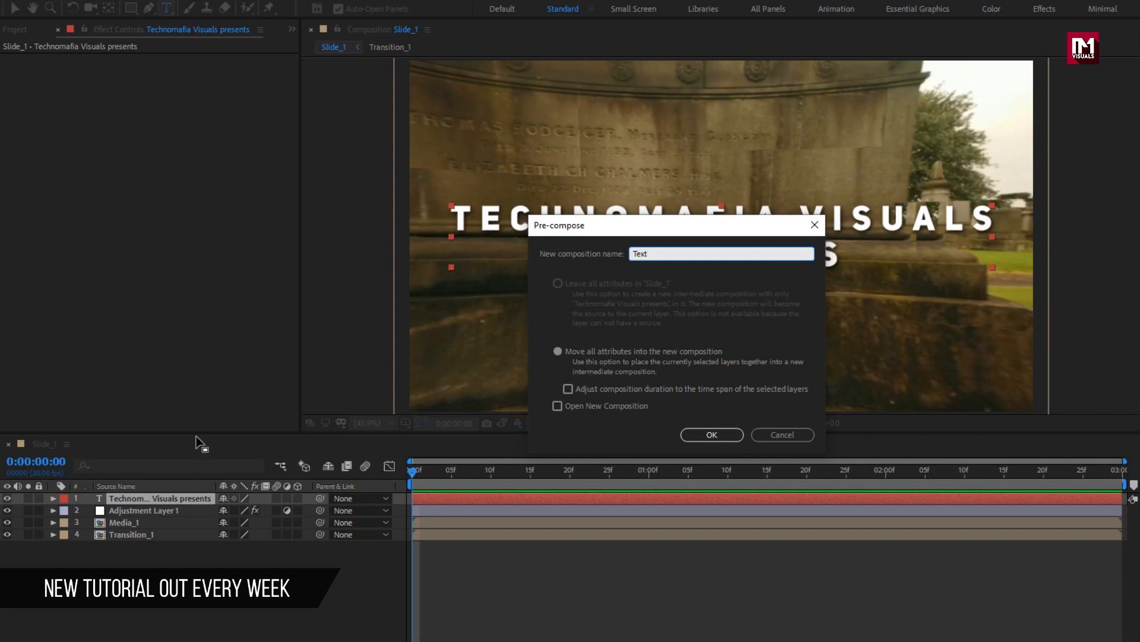
{"action": "type", "text": "_1"}
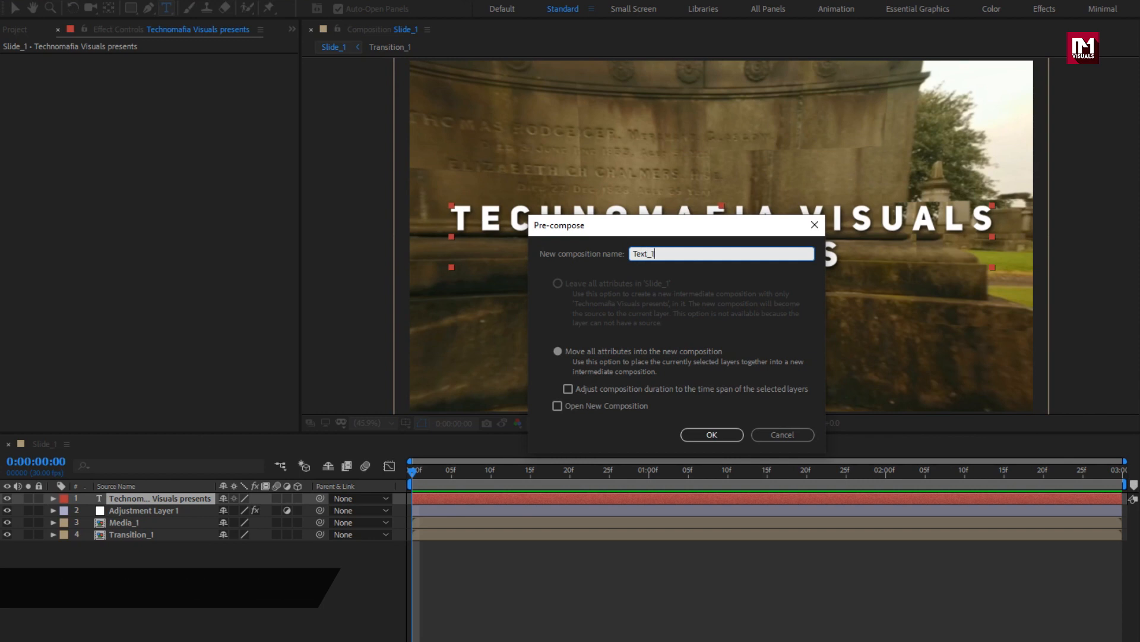
{"action": "left_click", "coordinate": [704, 435]}
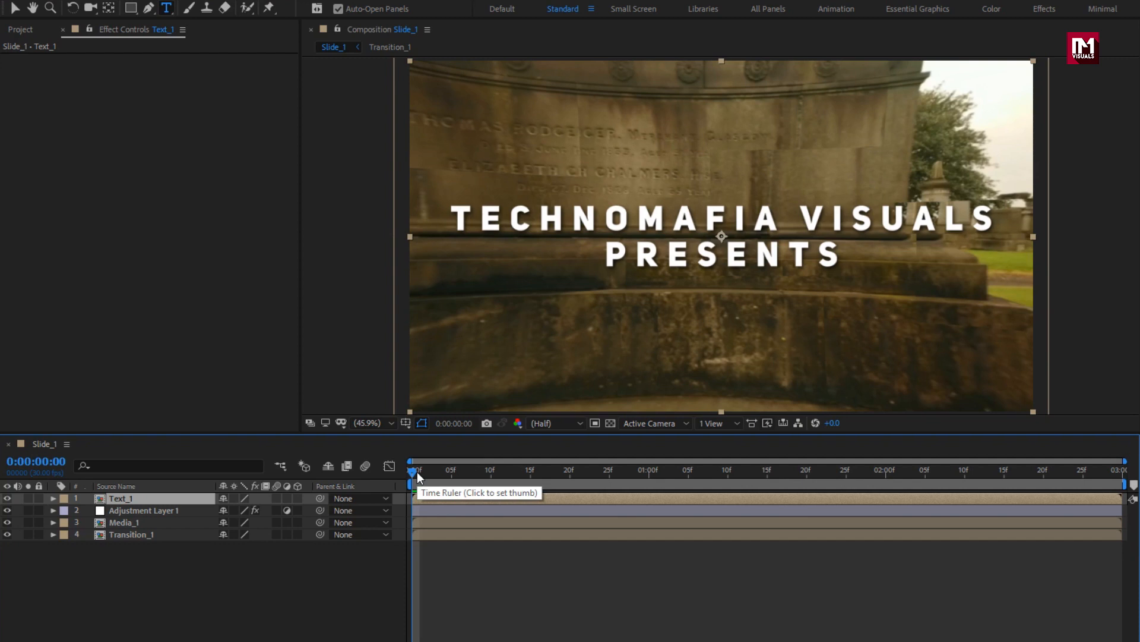
Step: Create a new 1920 x 1080 composition named Slide_2 with a duration of 0:00:02:00
{"action": "key", "text": "ctrl+n"}
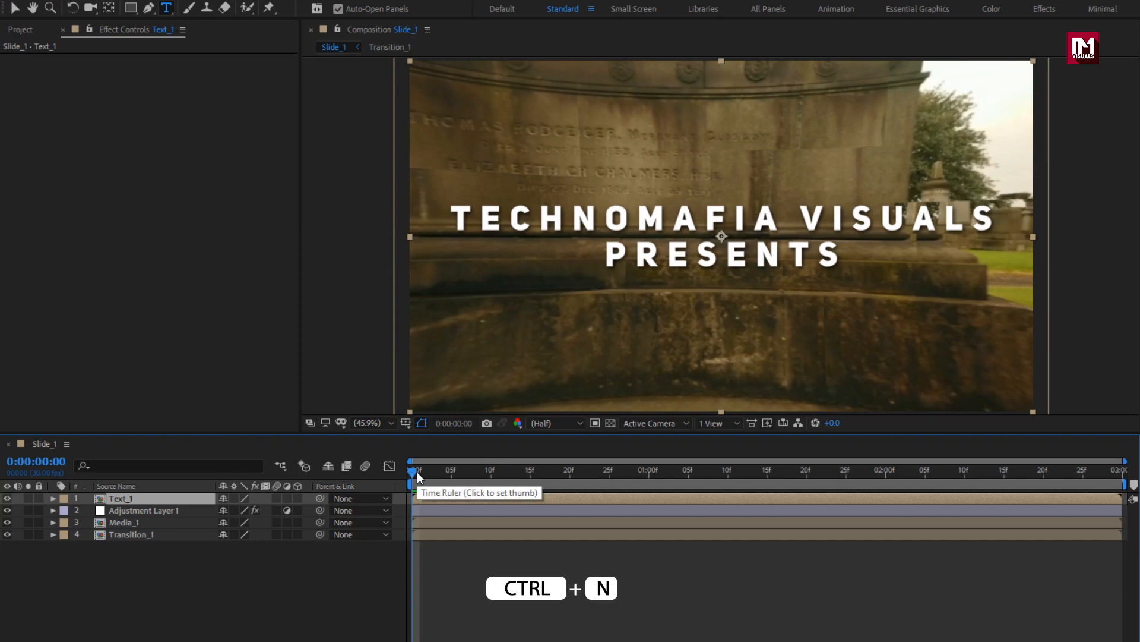
{"action": "type", "text": "Slide_2"}
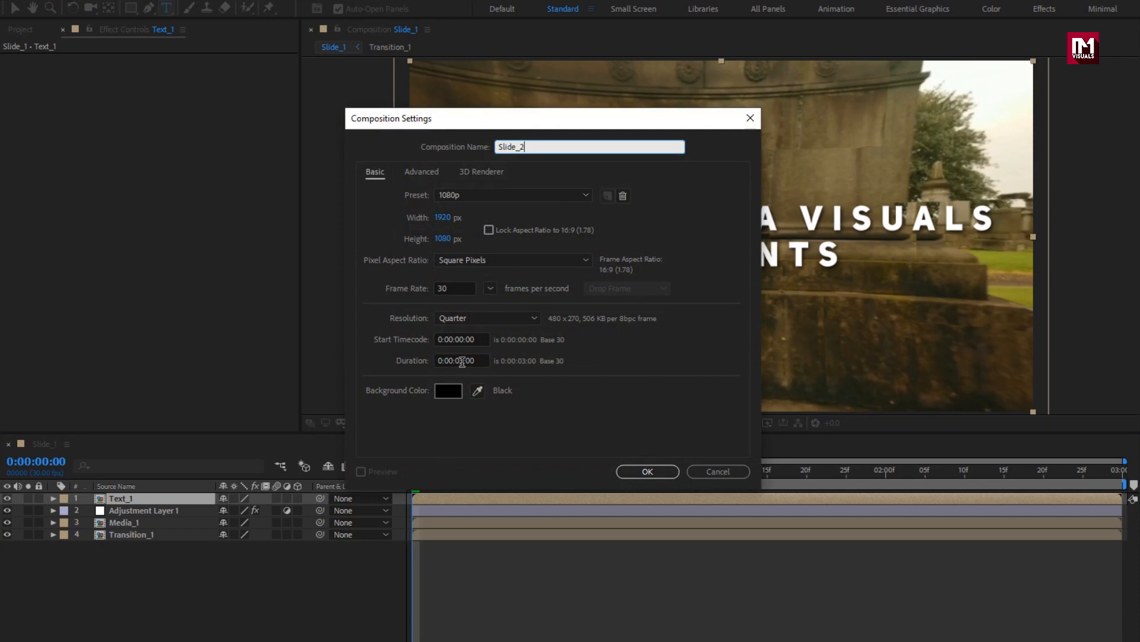
{"action": "left_click", "coordinate": [463, 361]}
{"action": "key", "text": "BackSpace"}
{"action": "type", "text": "2"}
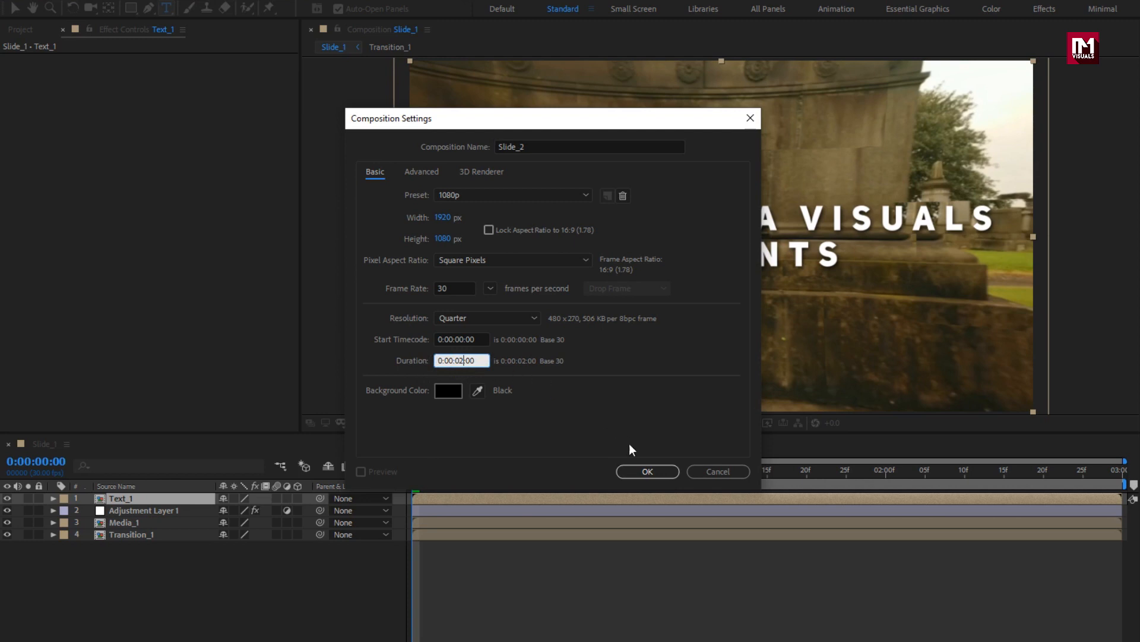
{"action": "left_click", "coordinate": [640, 470]}
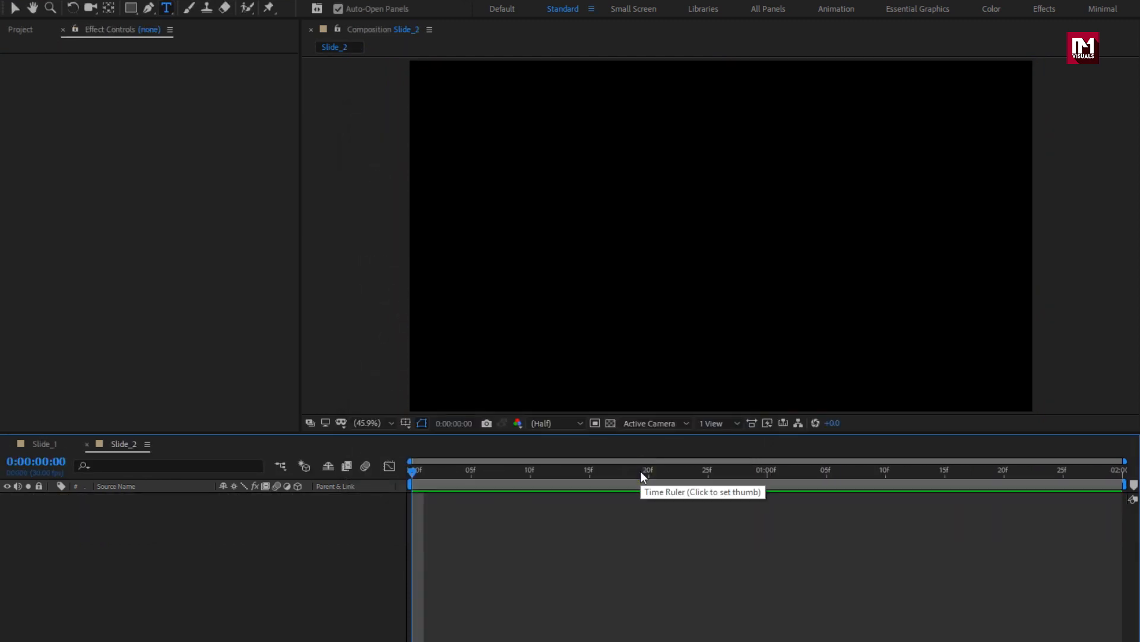
Step: Add a shape layer to Slide_2 and draw five white rectangles of varied sizes spread across the frame, two of them overlapping a neighbour
{"action": "right_click", "coordinate": [94, 561]}
{"action": "mouse_move", "coordinate": [131, 407]}
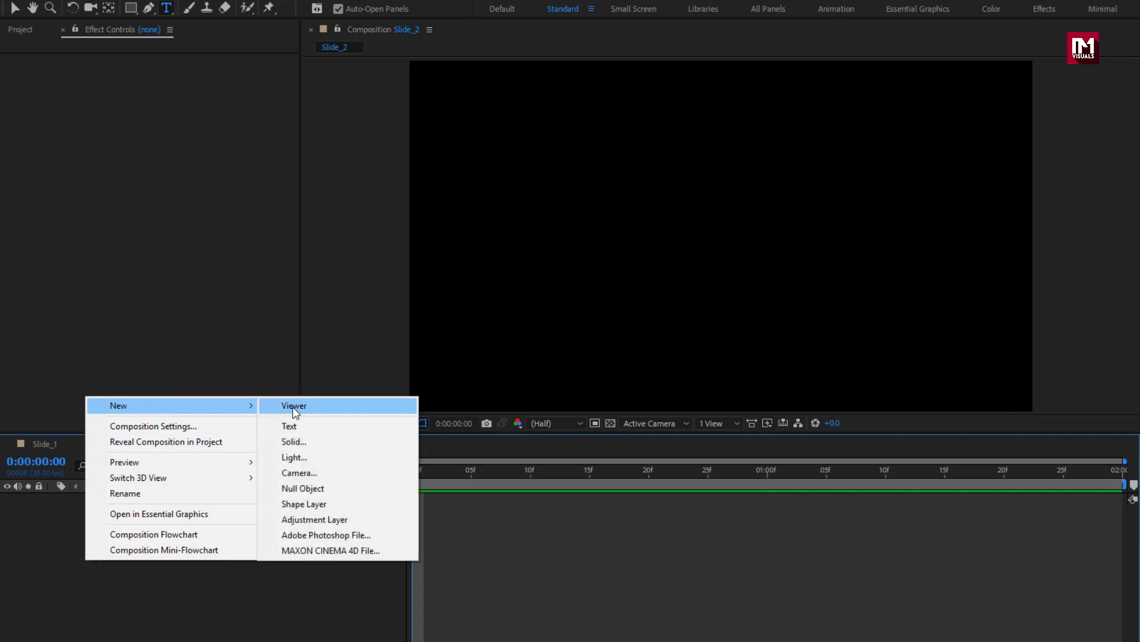
{"action": "left_click", "coordinate": [322, 504]}
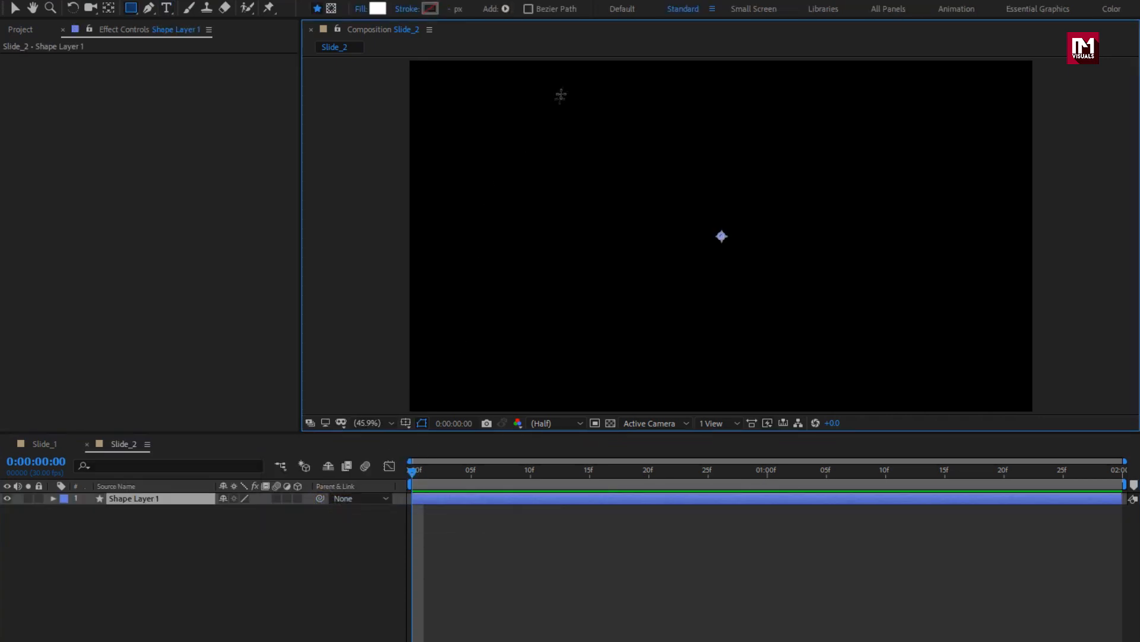
{"action": "left_click_drag", "start_coordinate": [561, 95], "coordinate": [451, 277]}
{"action": "left_click_drag", "start_coordinate": [744, 211], "coordinate": [469, 351]}
{"action": "mouse_move", "coordinate": [1033, 202]}
{"action": "left_mouse_down"}
{"action": "mouse_move", "coordinate": [928, 233]}
{"action": "mouse_move", "coordinate": [712, 261]}
{"action": "left_mouse_up"}
{"action": "mouse_move", "coordinate": [918, 170]}
{"action": "left_mouse_down"}
{"action": "mouse_move", "coordinate": [700, 89]}
{"action": "mouse_move", "coordinate": [647, 40]}
{"action": "left_mouse_up"}
{"action": "left_click_drag", "start_coordinate": [965, 364], "coordinate": [699, 443]}
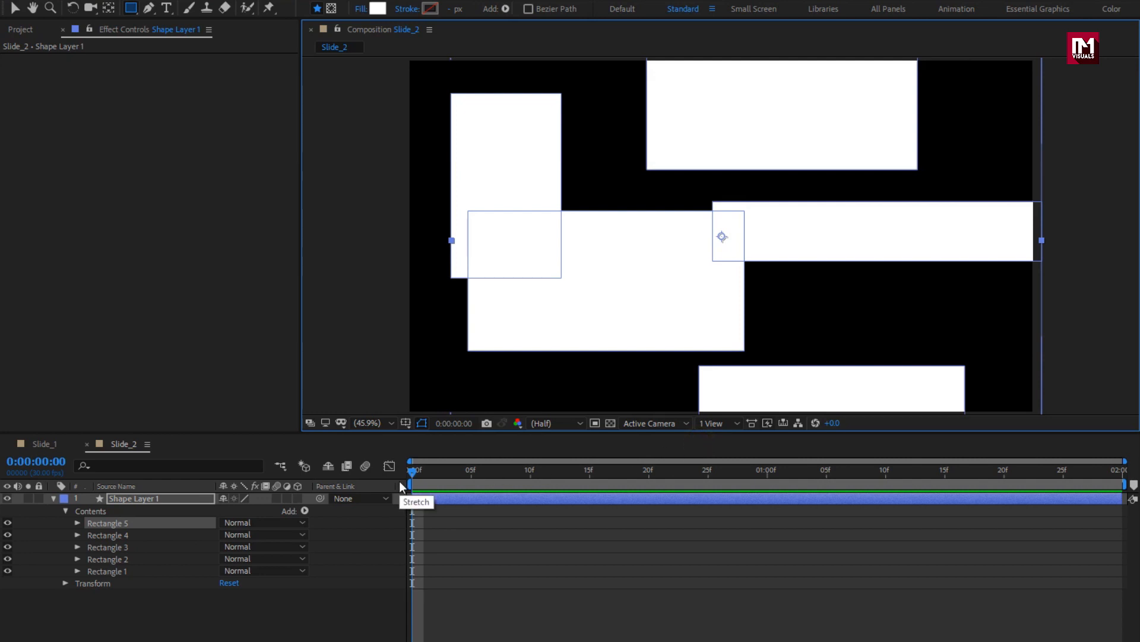
Step: Set the fill colour of Rectangle 3, the wide strip at the frame's right edge, to mid grey
{"action": "left_click", "coordinate": [77, 547]}
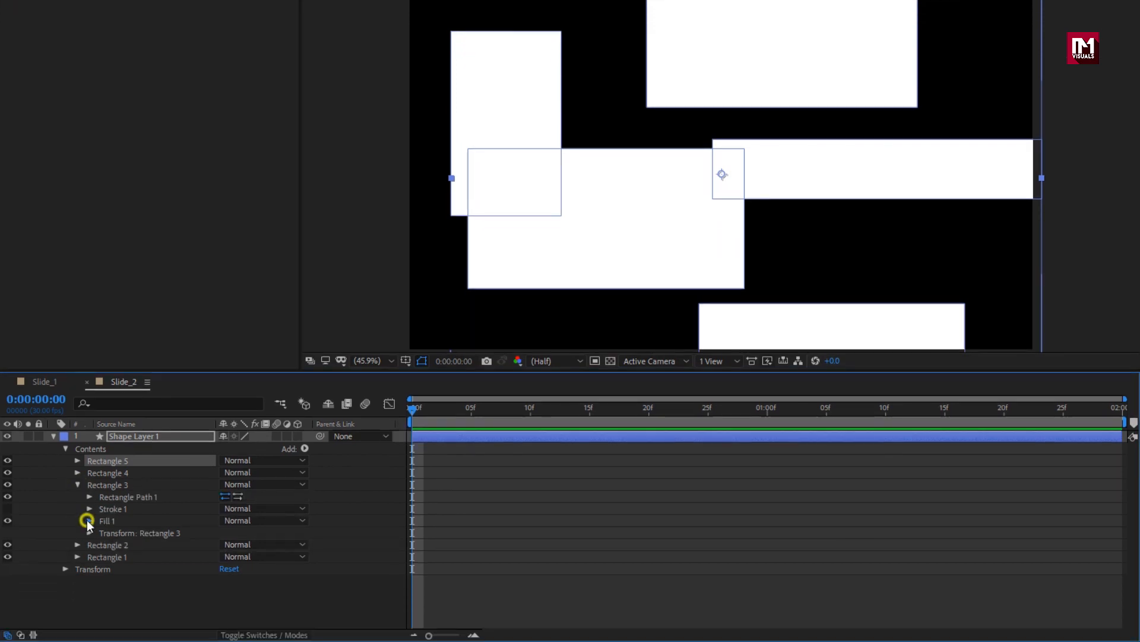
{"action": "left_click", "coordinate": [89, 582]}
{"action": "left_click", "coordinate": [227, 618]}
{"action": "left_click", "coordinate": [36, 306]}
{"action": "left_click_drag", "start_coordinate": [35, 245], "coordinate": [9, 225]}
{"action": "left_click", "coordinate": [319, 135]}
{"action": "left_click", "coordinate": [77, 484]}
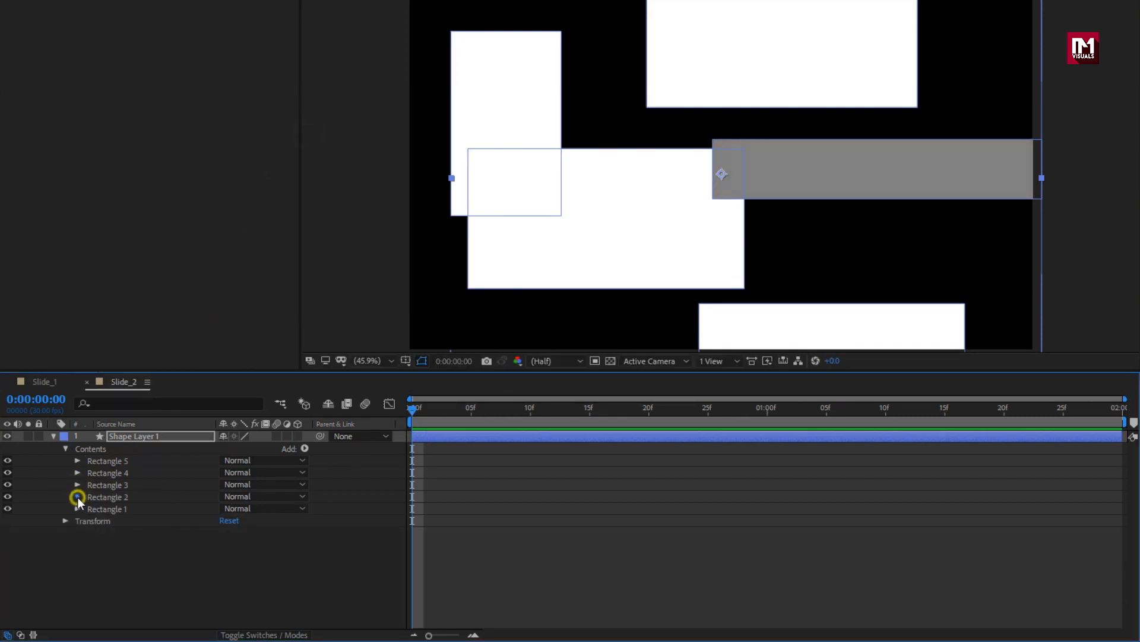
Step: Set the fill colour of Rectangle 2, the large rectangle left of the frame's centre, to dark grey
{"action": "left_click", "coordinate": [78, 497]}
{"action": "left_click", "coordinate": [90, 533]}
{"action": "left_click", "coordinate": [227, 569]}
{"action": "left_click", "coordinate": [21, 265]}
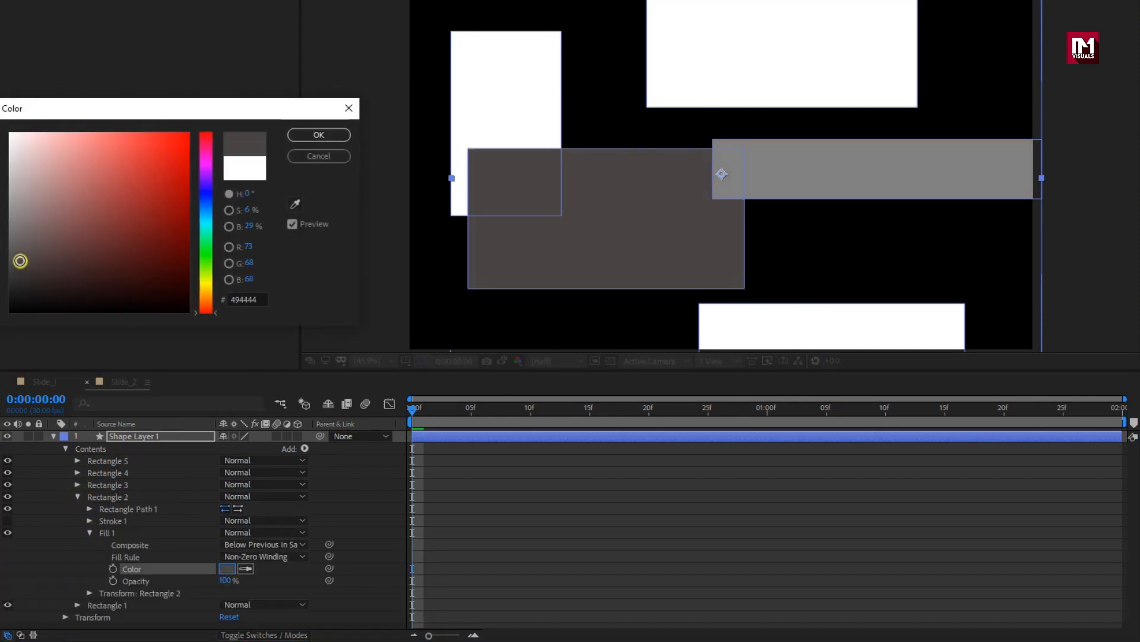
{"action": "left_click_drag", "start_coordinate": [21, 265], "coordinate": [15, 275]}
{"action": "left_click", "coordinate": [319, 135]}
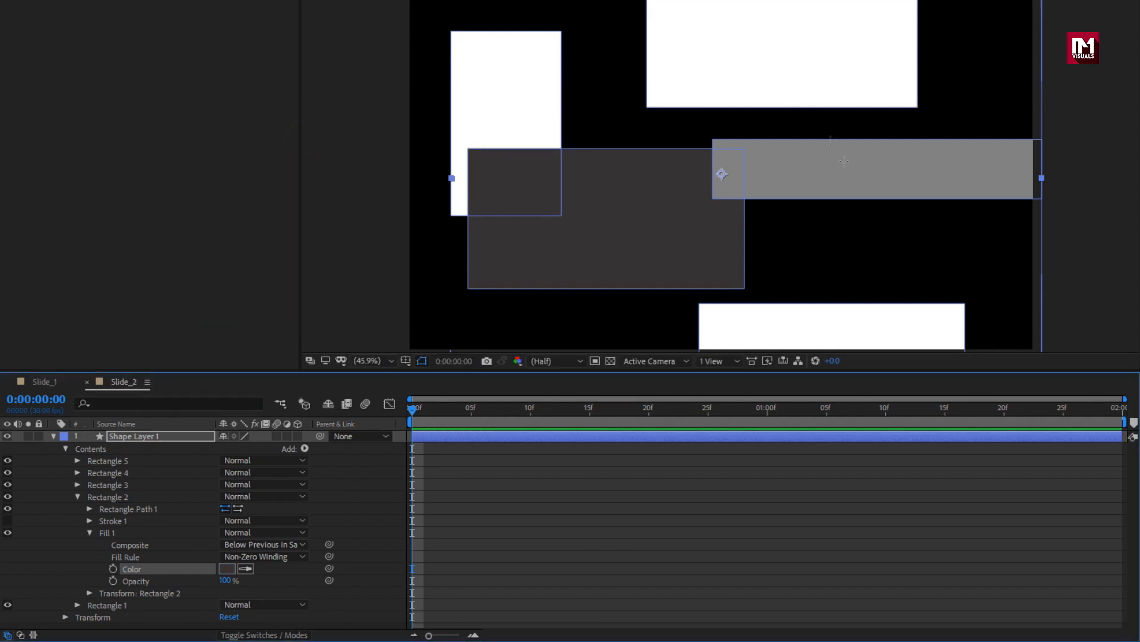
{"action": "left_click", "coordinate": [53, 437]}
Step: Pre-compose the rectangle shape layer as Transition_2, moving all attributes into the new composition
{"action": "right_click", "coordinate": [126, 436]}
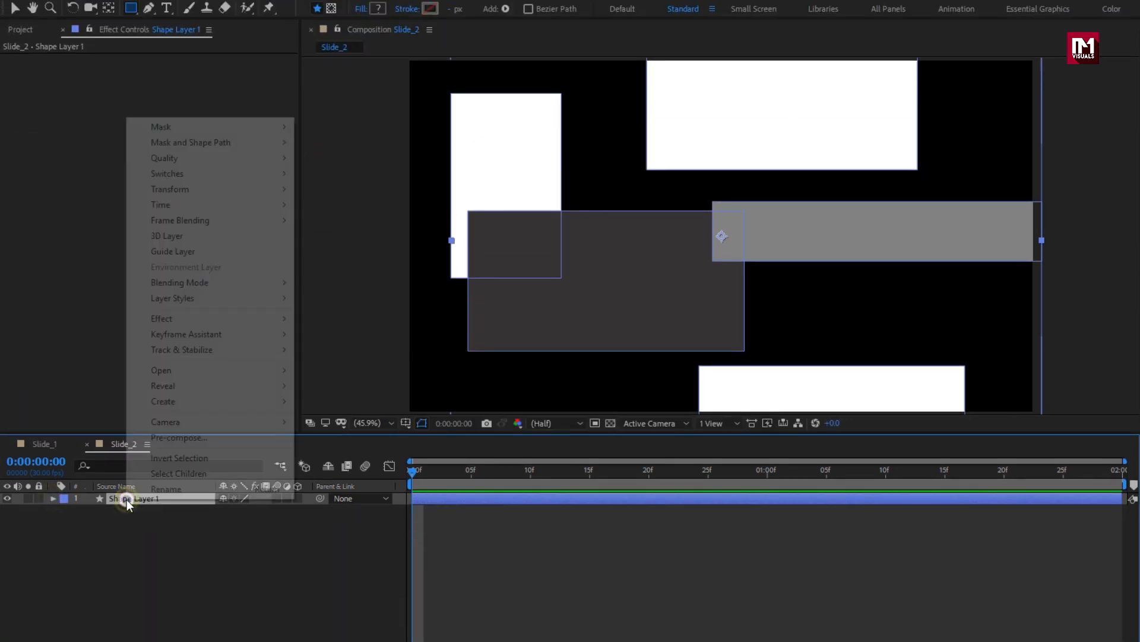
{"action": "left_click", "coordinate": [159, 439]}
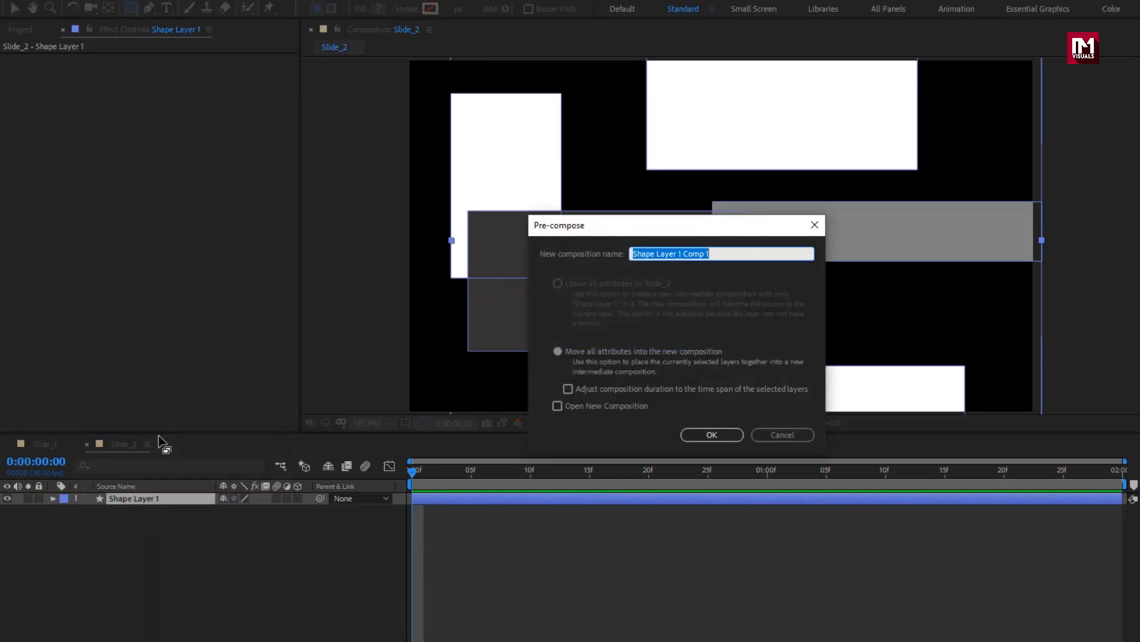
{"action": "type", "text": "Transition_2"}
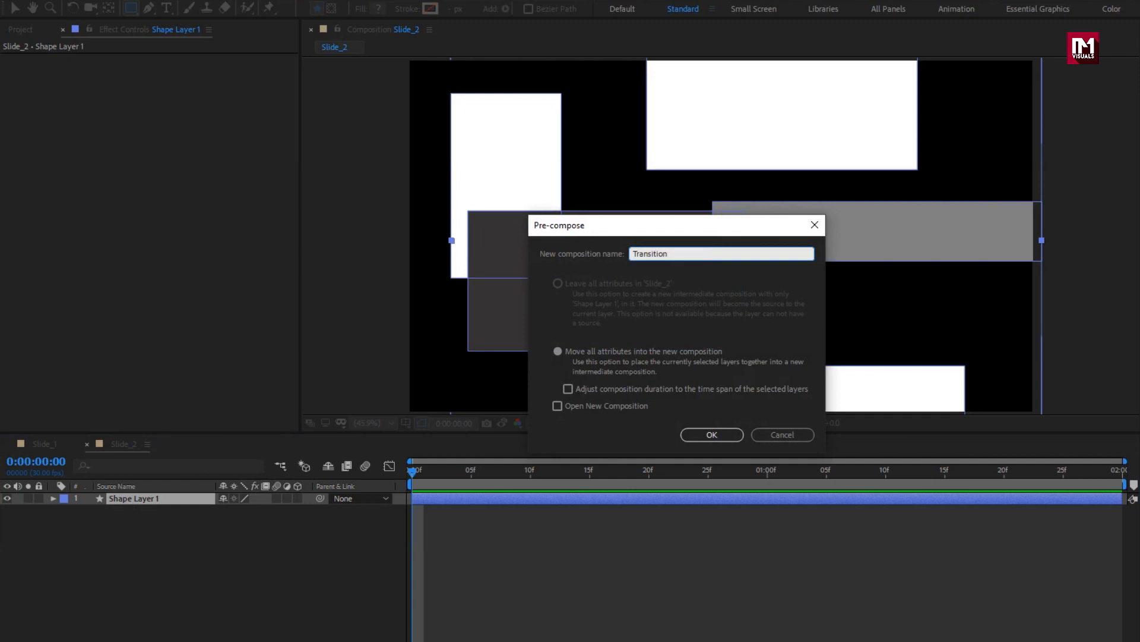
{"action": "left_click", "coordinate": [693, 434]}
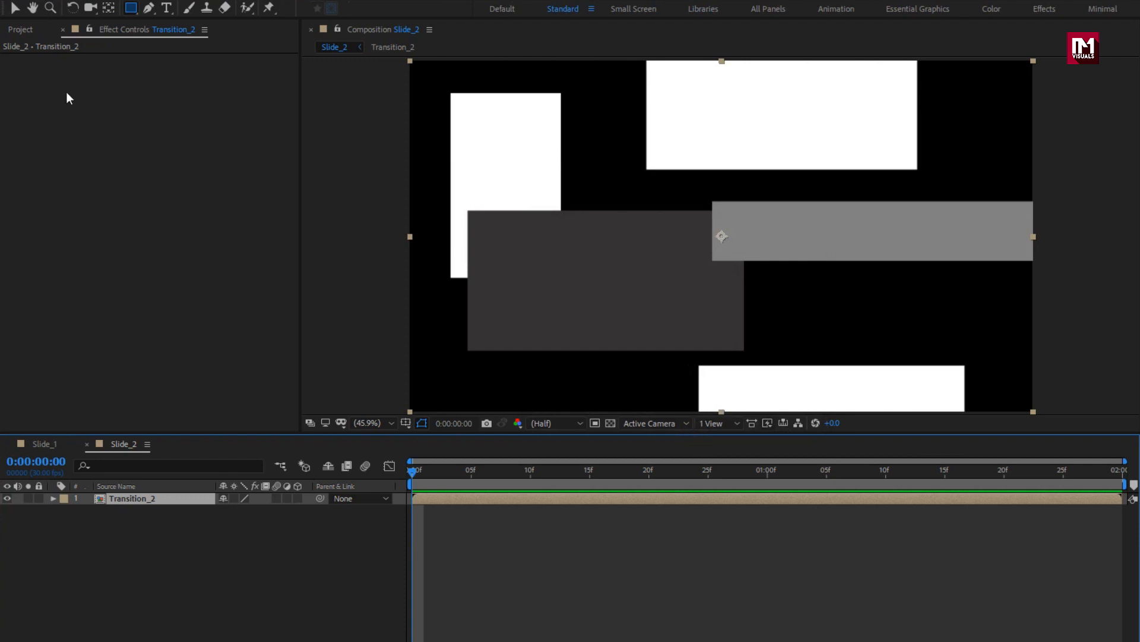
Step: Add Video_2.mp4 above Transition_2 in Slide_2 and pre-compose it as Media_2, moving all attributes into the new composition
{"action": "left_click", "coordinate": [31, 31]}
{"action": "left_click_drag", "start_coordinate": [40, 267], "coordinate": [135, 494]}
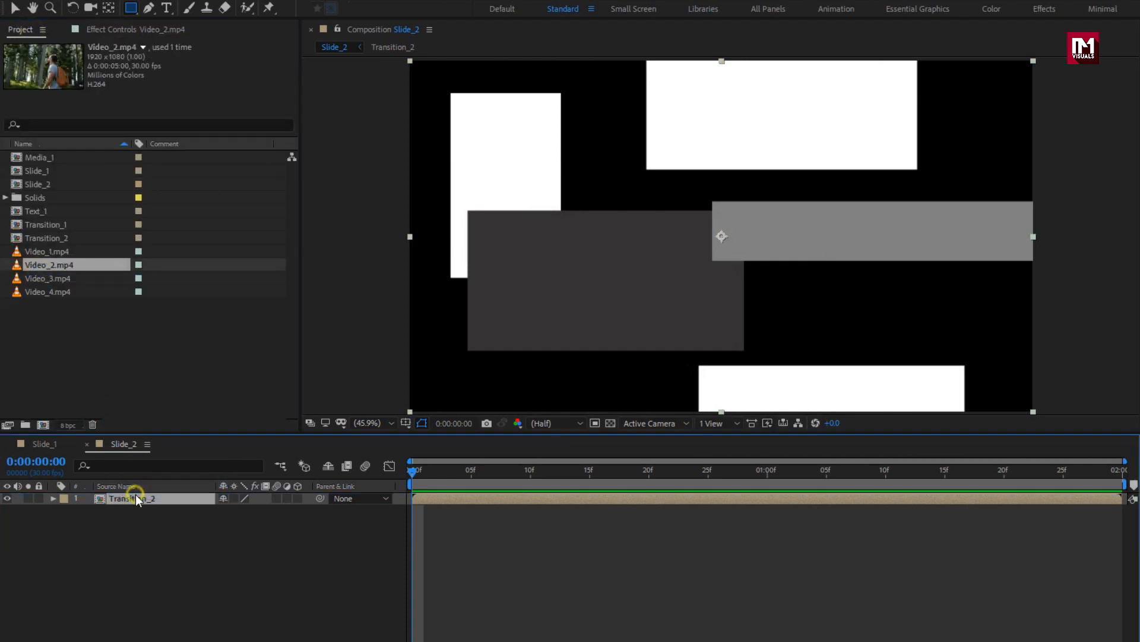
{"action": "right_click", "coordinate": [136, 494]}
{"action": "left_click", "coordinate": [162, 440]}
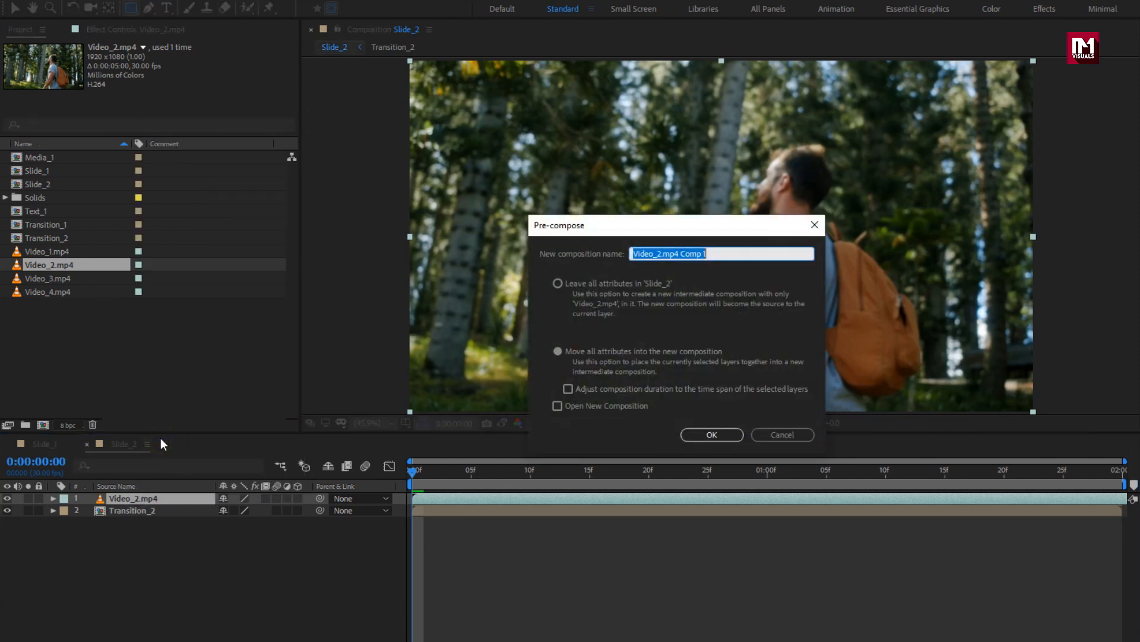
{"action": "type", "text": "Media_2"}
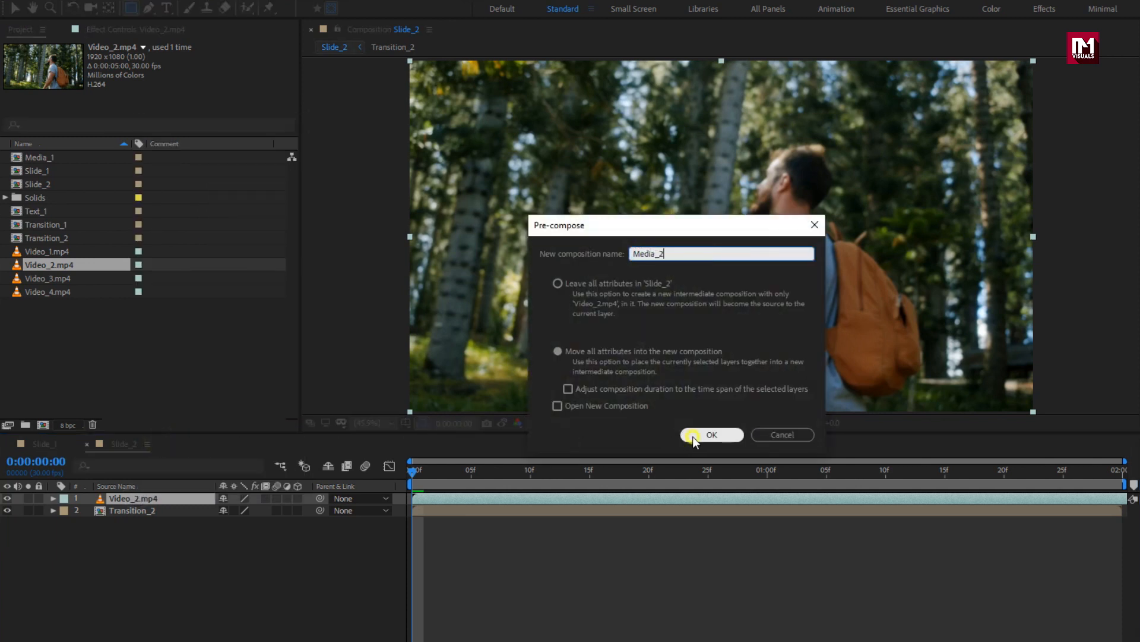
{"action": "left_click", "coordinate": [712, 434]}
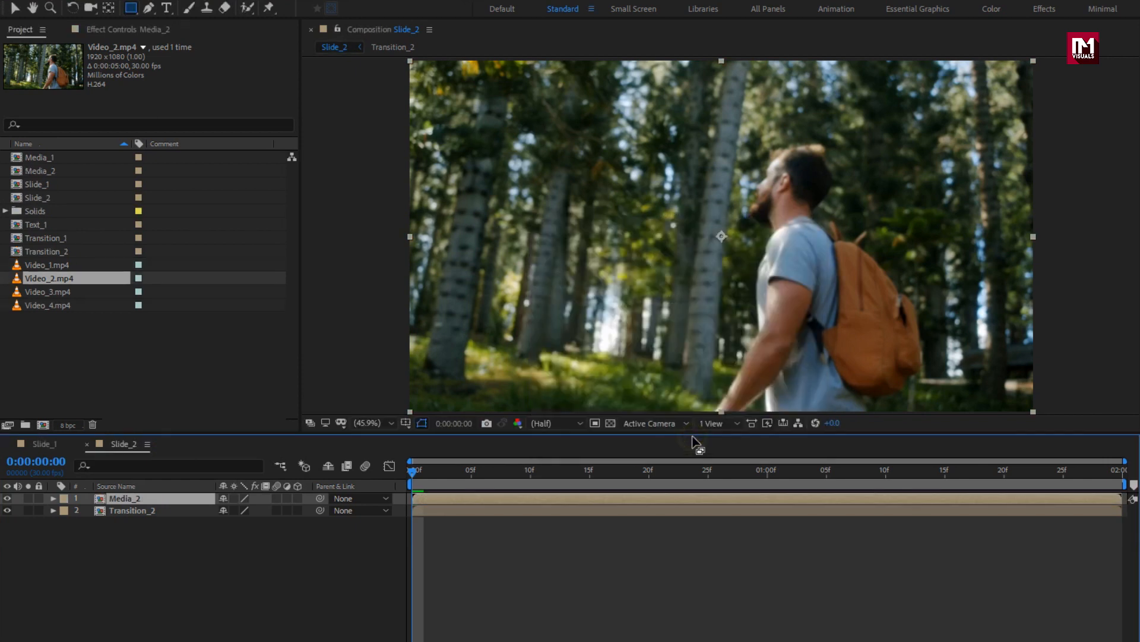
Step: Add an adjustment layer above Media_2 and apply the Displacement Map effect to it
{"action": "right_click", "coordinate": [165, 557]}
{"action": "mouse_move", "coordinate": [208, 401]}
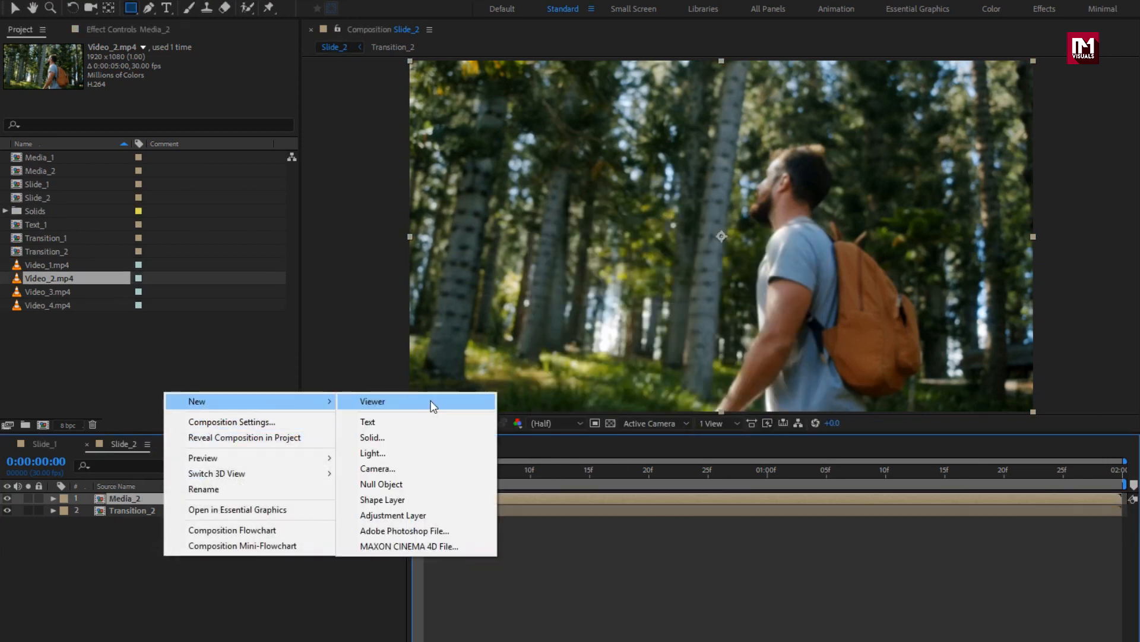
{"action": "left_click", "coordinate": [427, 515]}
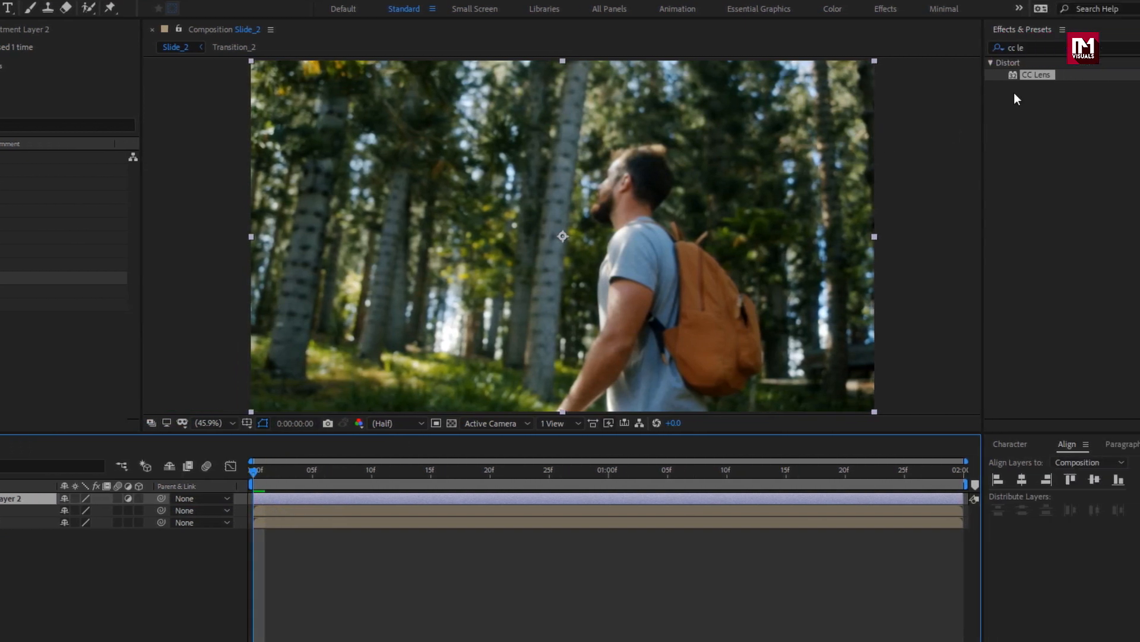
{"action": "left_click", "coordinate": [975, 52]}
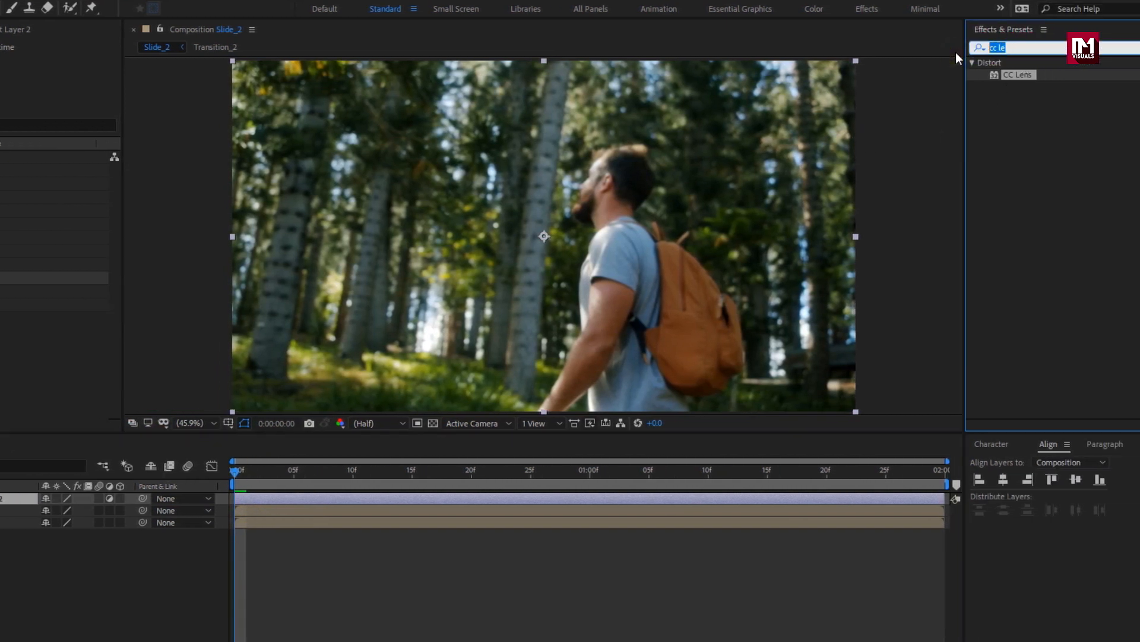
{"action": "type", "text": "disp"}
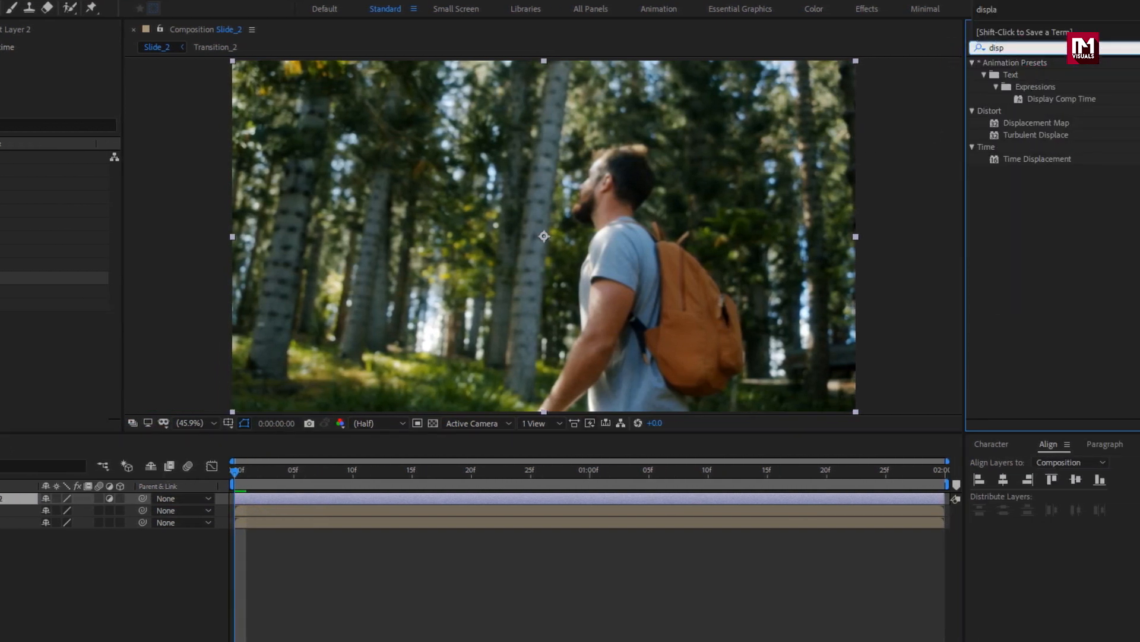
{"action": "double_click", "coordinate": [1014, 123]}
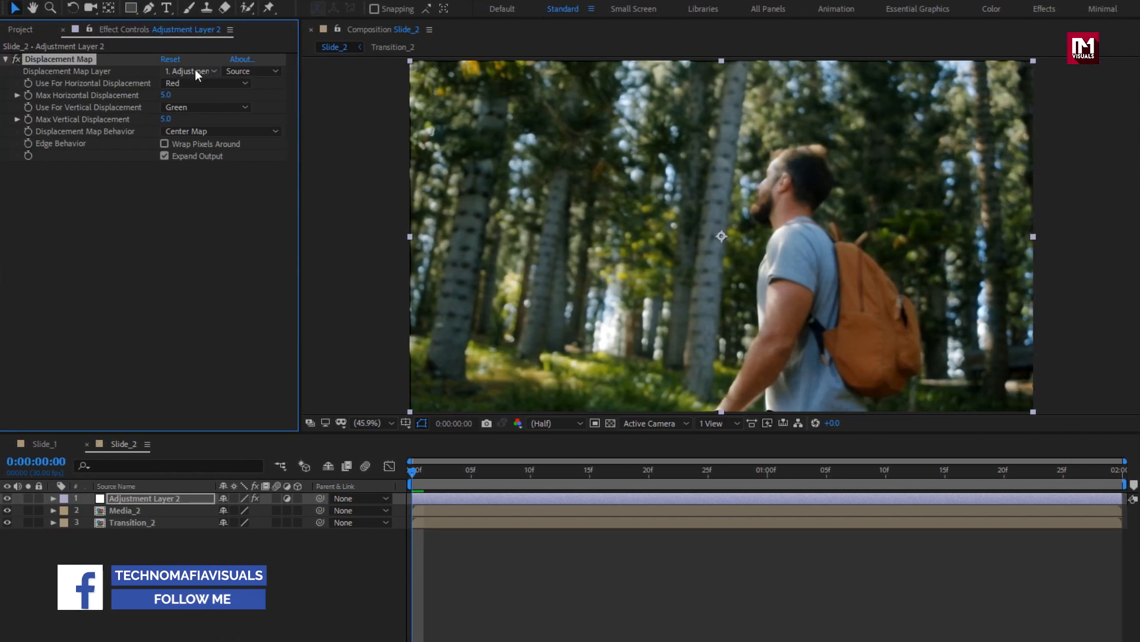
Step: Use Transition_2 as the Displacement Map layer and set Max Horizontal Displacement to 0
{"action": "left_click", "coordinate": [169, 70]}
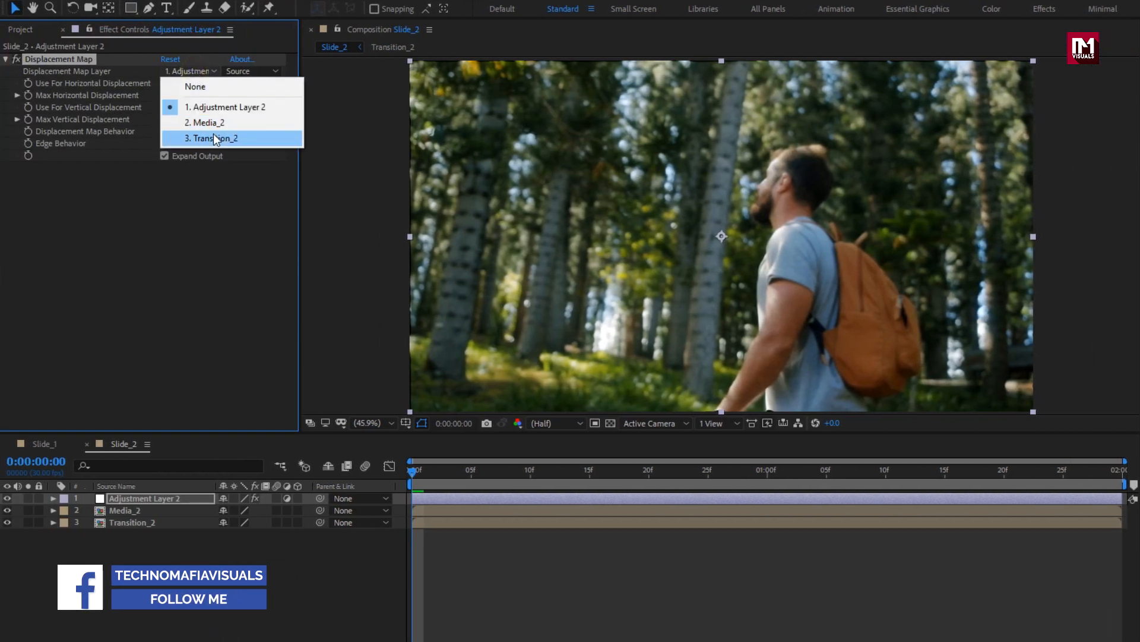
{"action": "left_click", "coordinate": [187, 135]}
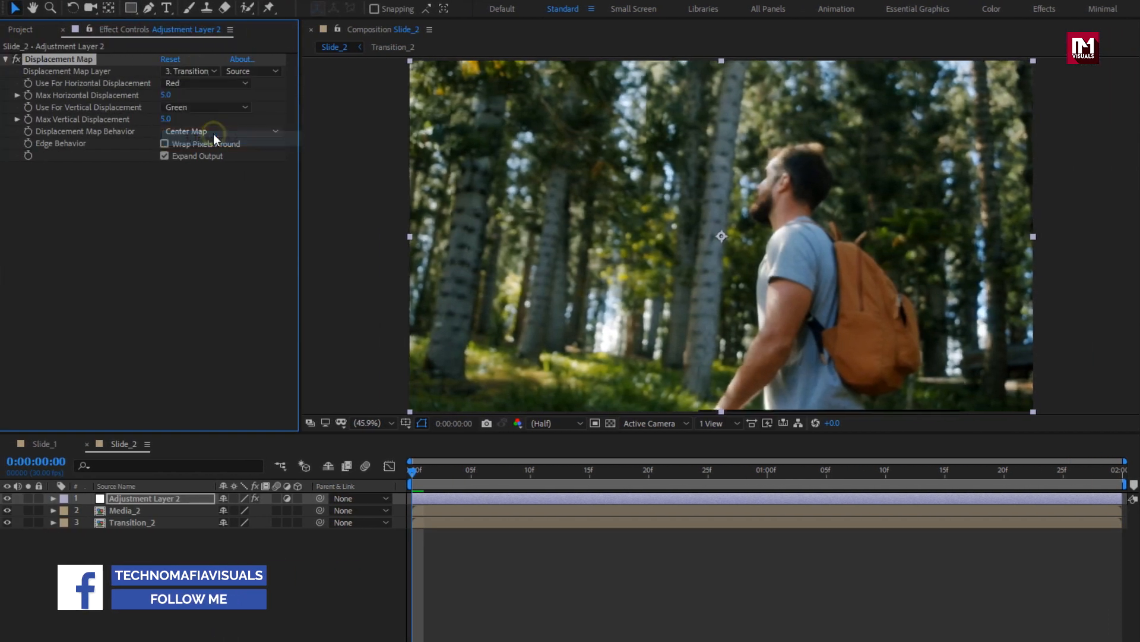
{"action": "left_click", "coordinate": [413, 472]}
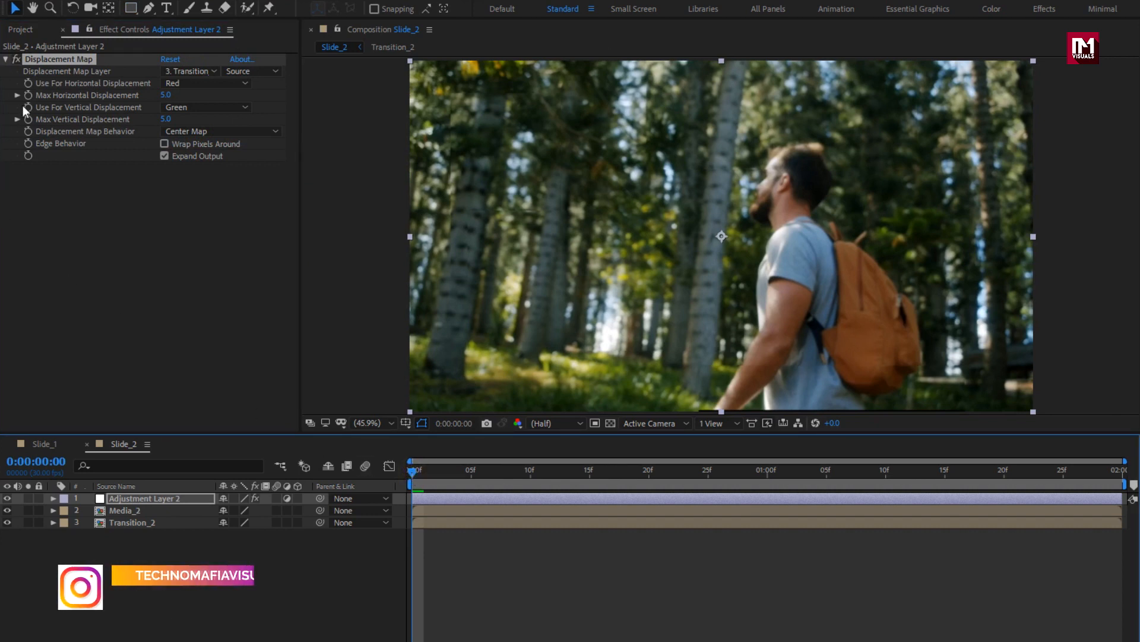
{"action": "left_click", "coordinate": [165, 95]}
{"action": "type", "text": "0"}
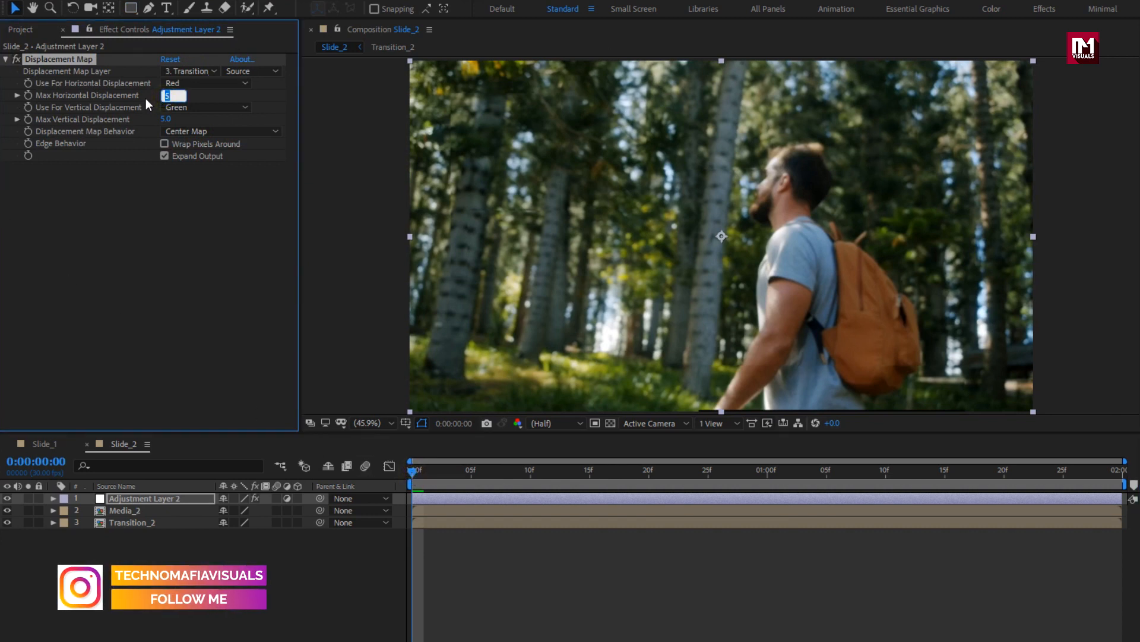
{"action": "key", "text": "Return"}
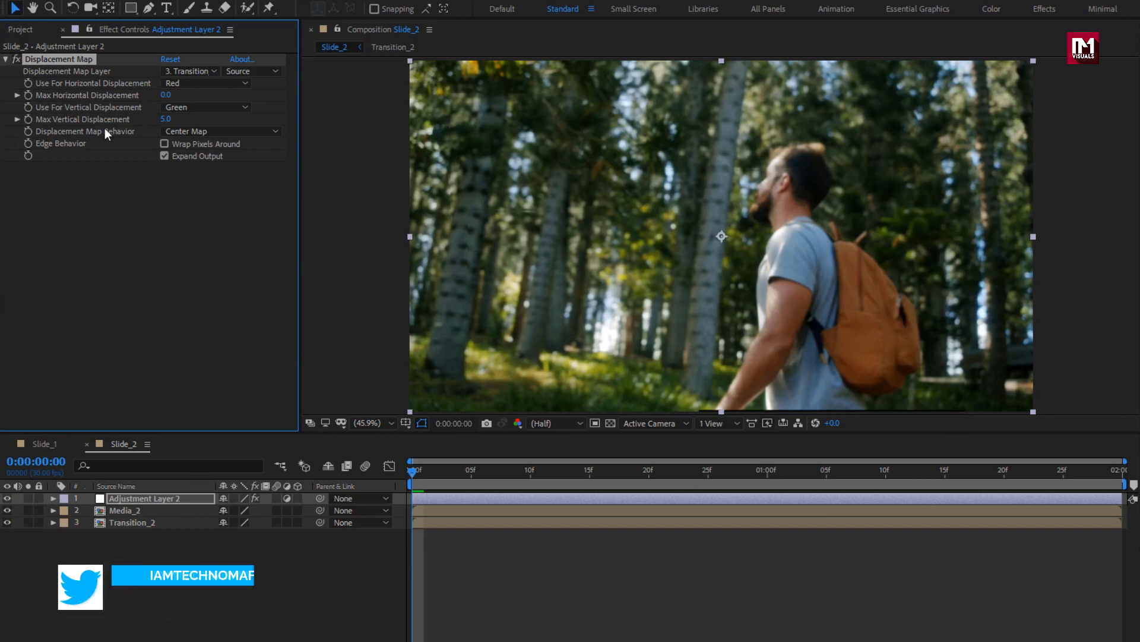
Step: Keyframe Max Vertical Displacement from -80 at 0:00:00:00 to 0 at 0:00:01:00
{"action": "left_click", "coordinate": [166, 119]}
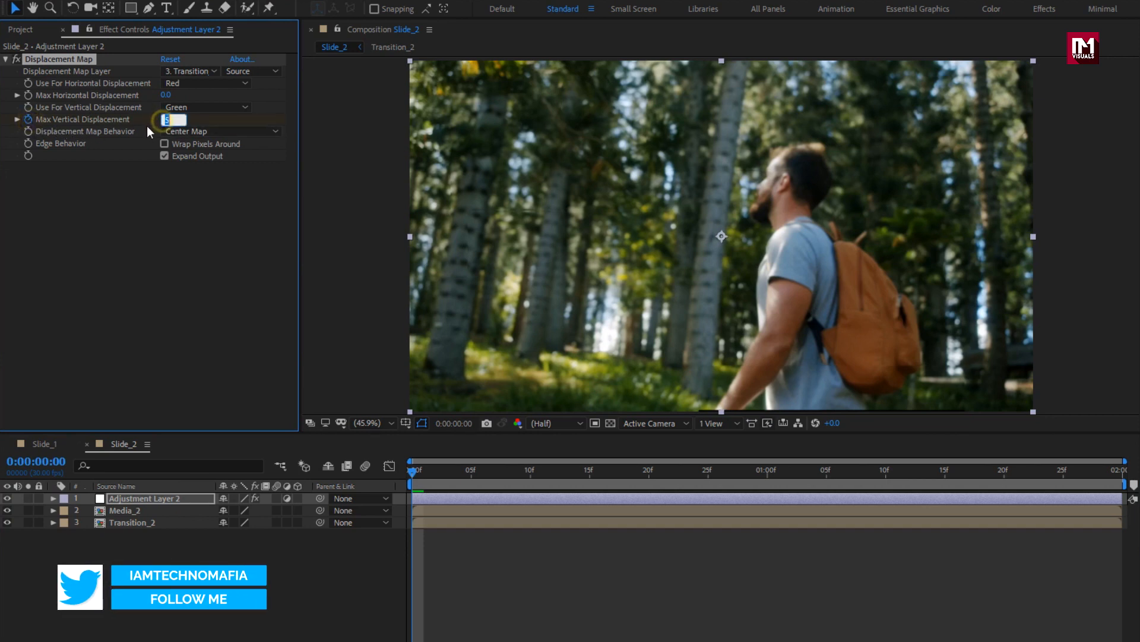
{"action": "type", "text": "-80"}
{"action": "key", "text": "Return"}
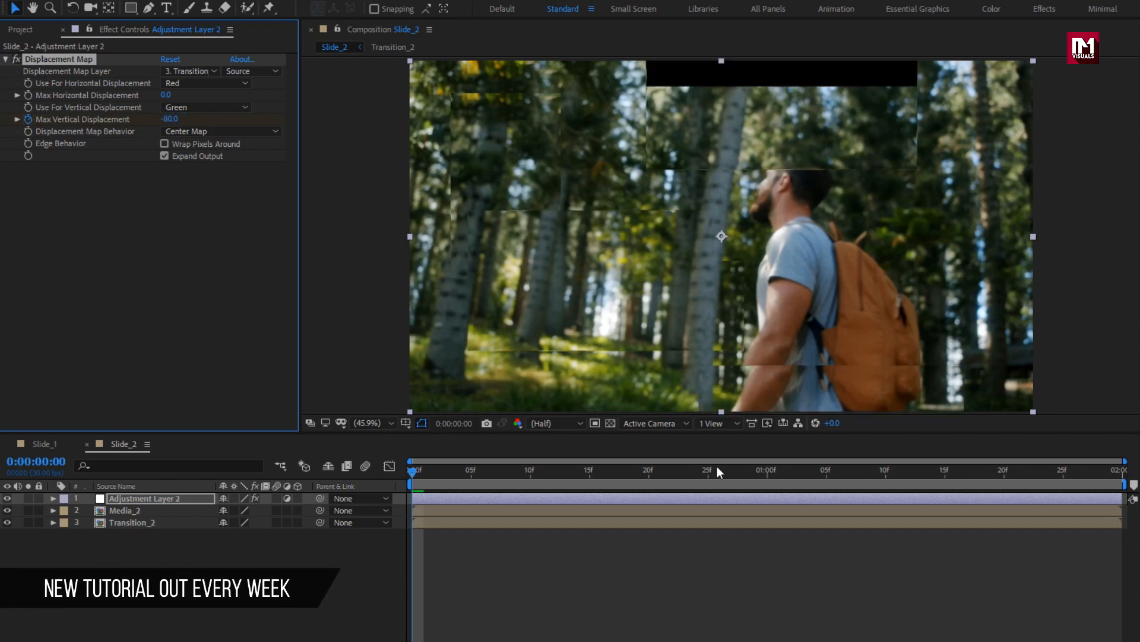
{"action": "left_click", "coordinate": [765, 483]}
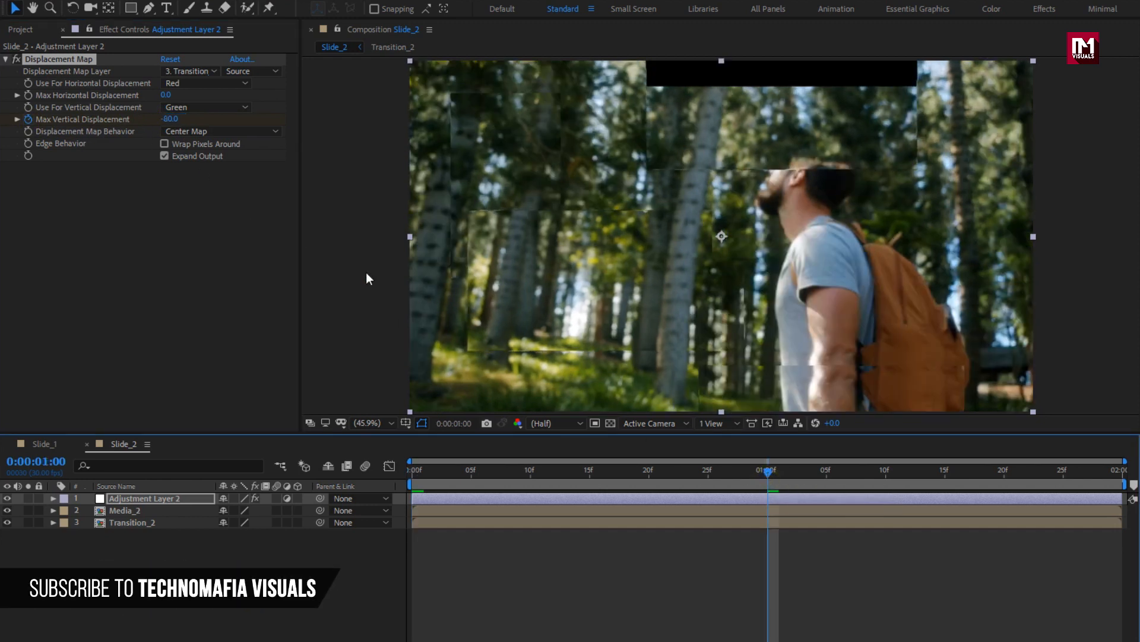
{"action": "left_click", "coordinate": [169, 118]}
{"action": "type", "text": "0"}
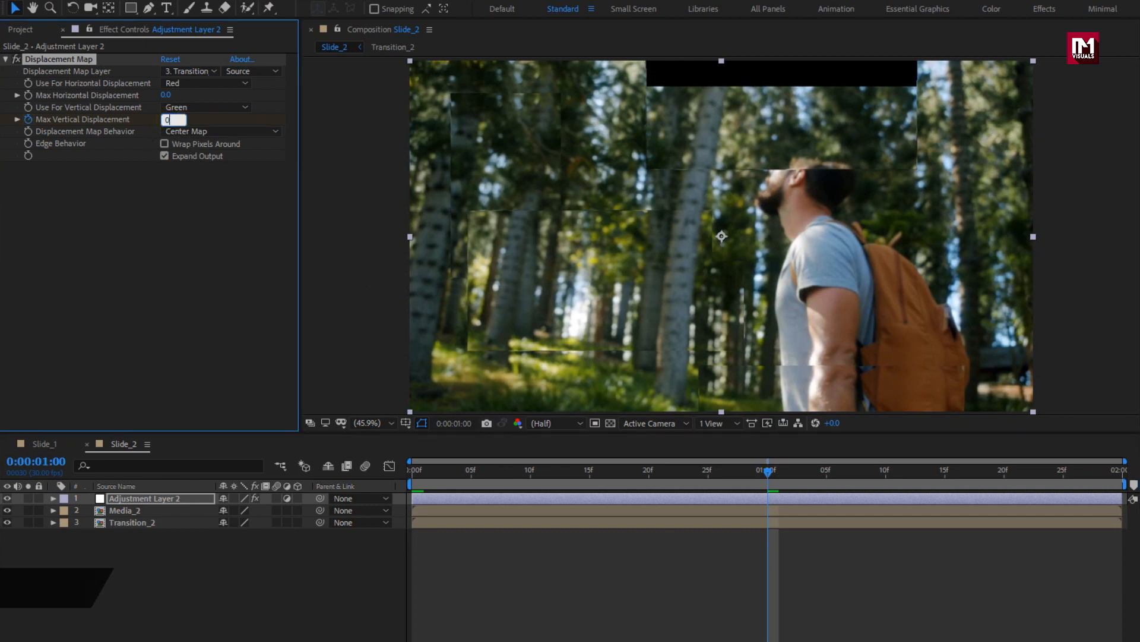
{"action": "key", "text": "Return"}
Step: Reveal the adjustment layer's two Max Vertical Displacement keyframes and apply Easy Ease to both
{"action": "key", "text": "u"}
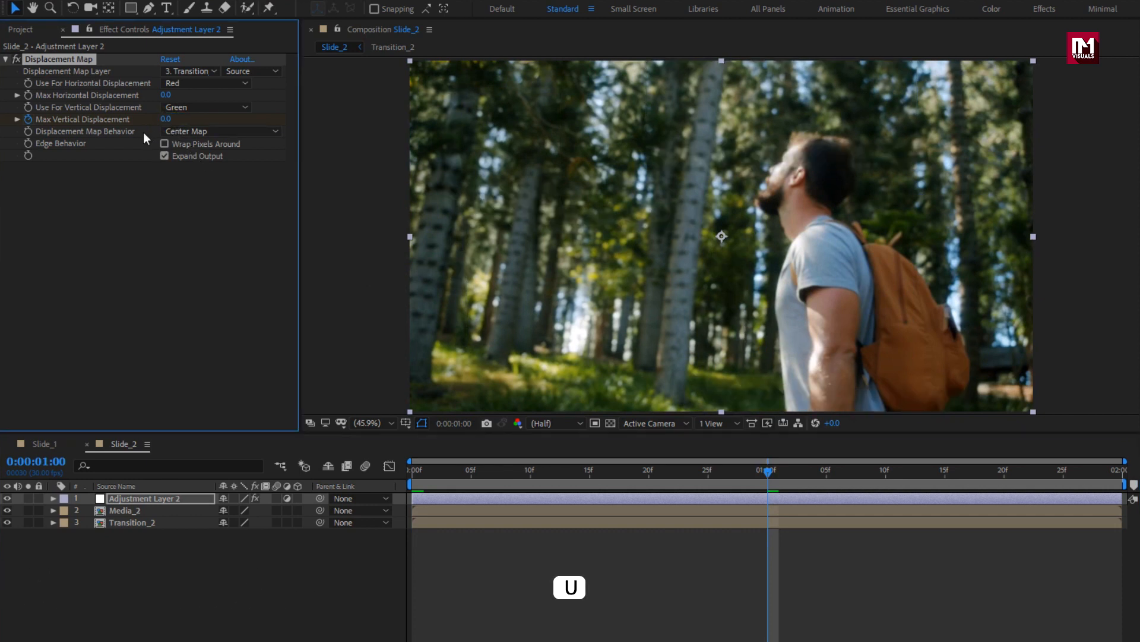
{"action": "left_click", "coordinate": [155, 497]}
{"action": "key", "text": "u"}
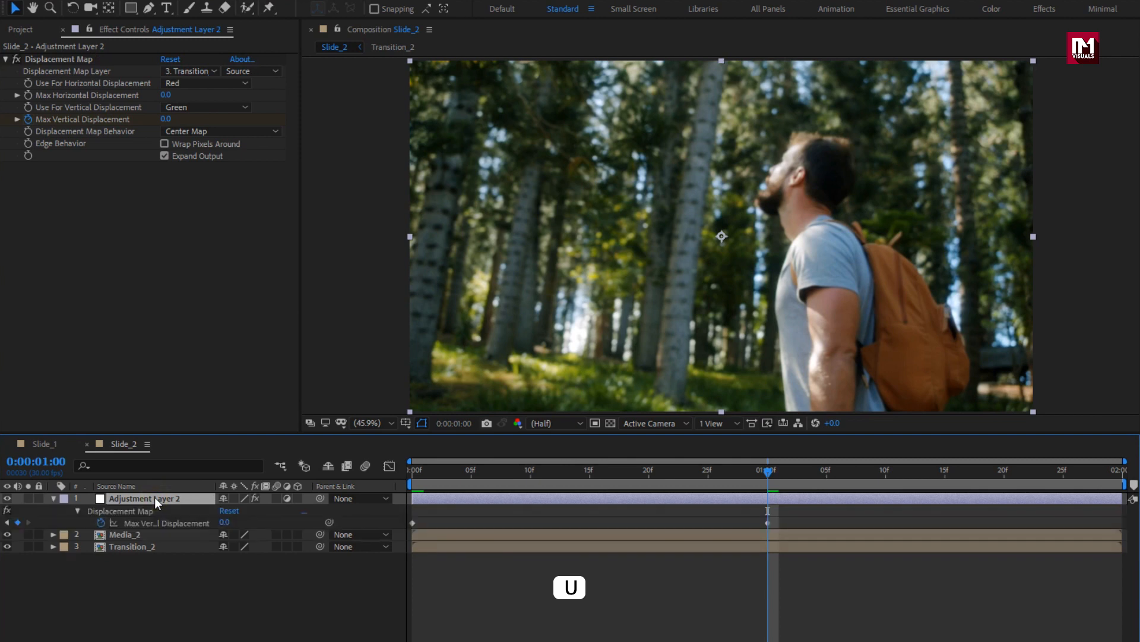
{"action": "left_click_drag", "start_coordinate": [778, 520], "coordinate": [410, 526]}
{"action": "right_click", "coordinate": [413, 522]}
{"action": "mouse_move", "coordinate": [469, 515]}
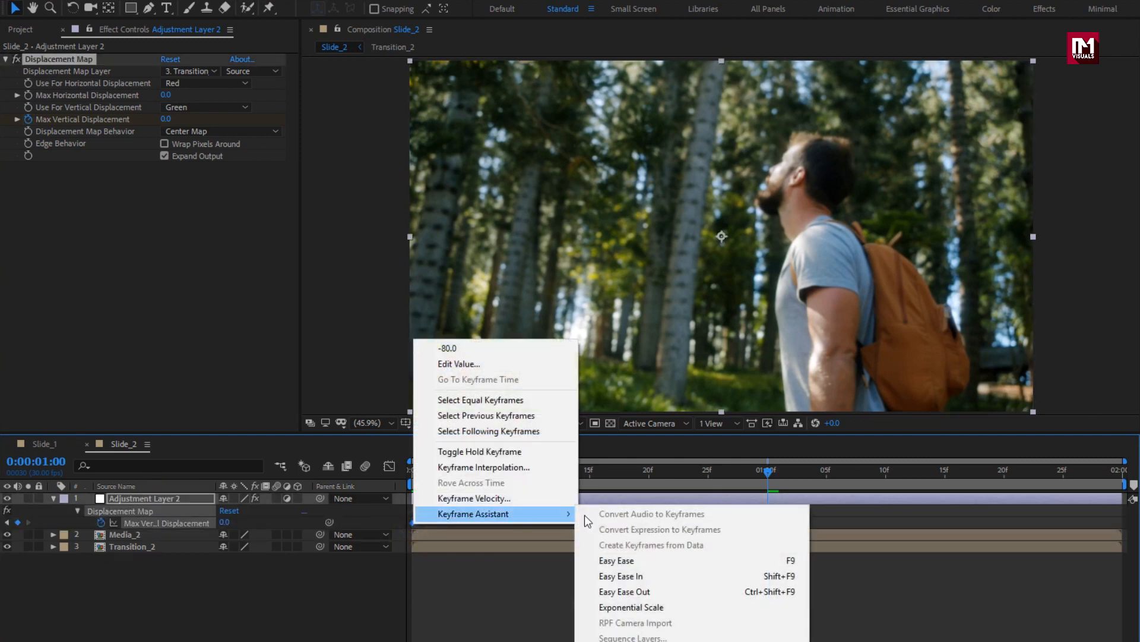
{"action": "left_click", "coordinate": [643, 564]}
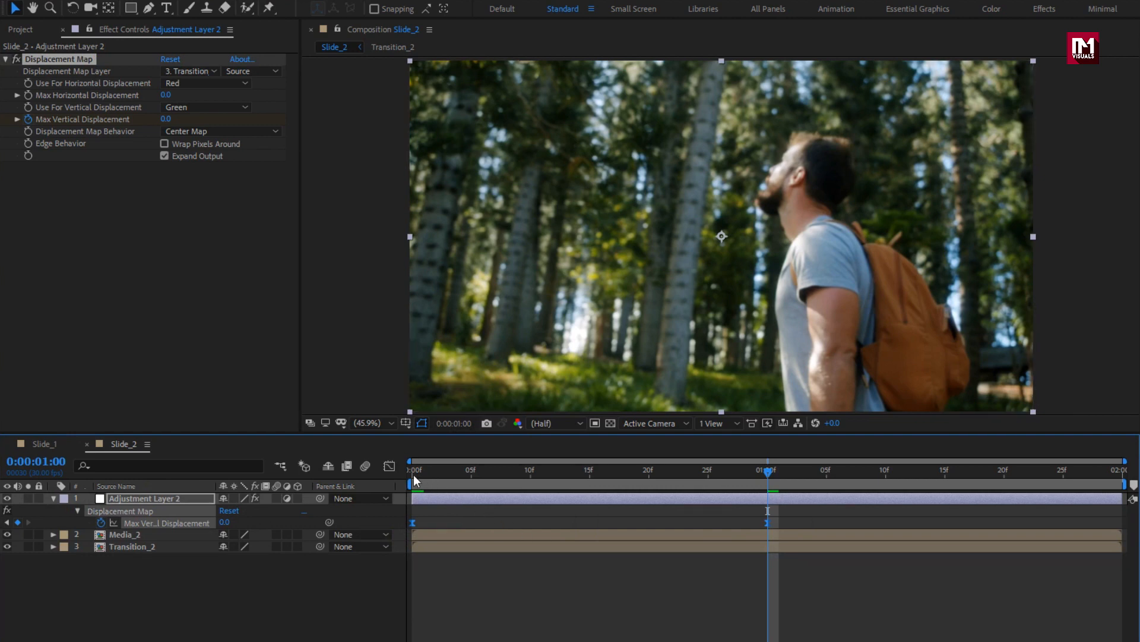
Step: Apply the CC Lens effect to the adjustment layer with Size 220 and return the current time to 0:00:00:00
{"action": "left_click", "coordinate": [190, 503]}
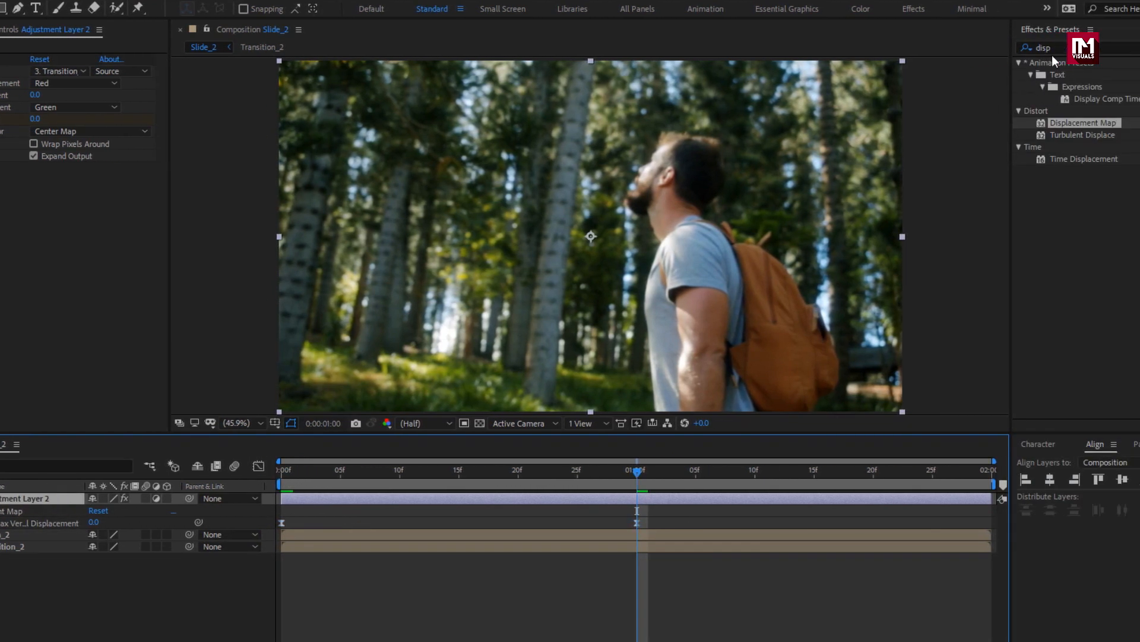
{"action": "type", "text": "cc"}
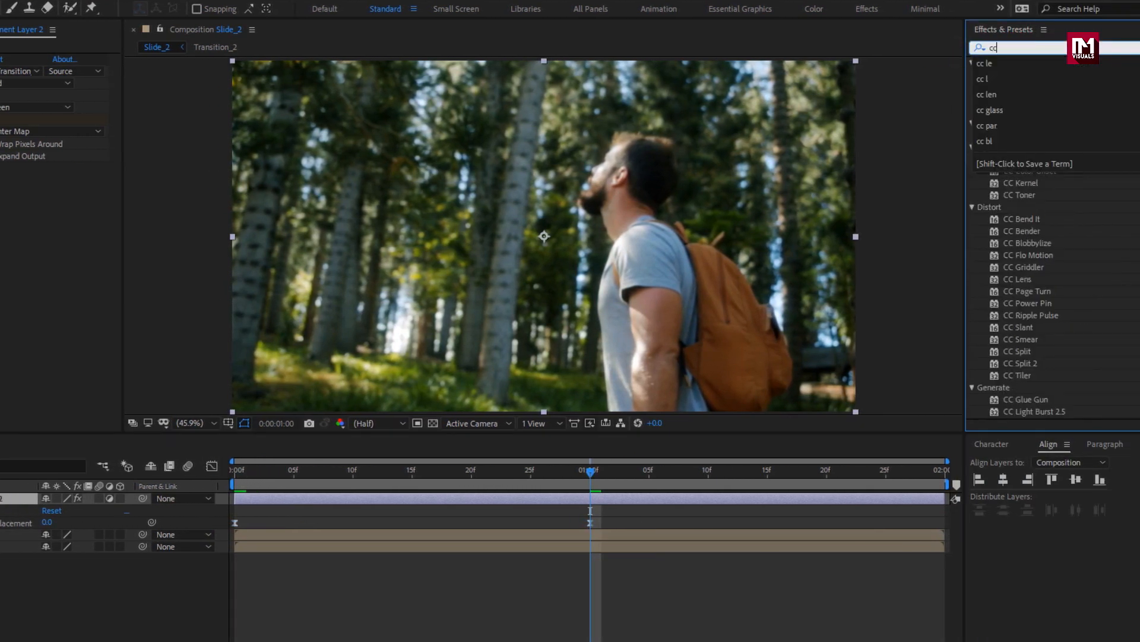
{"action": "type", "text": " l"}
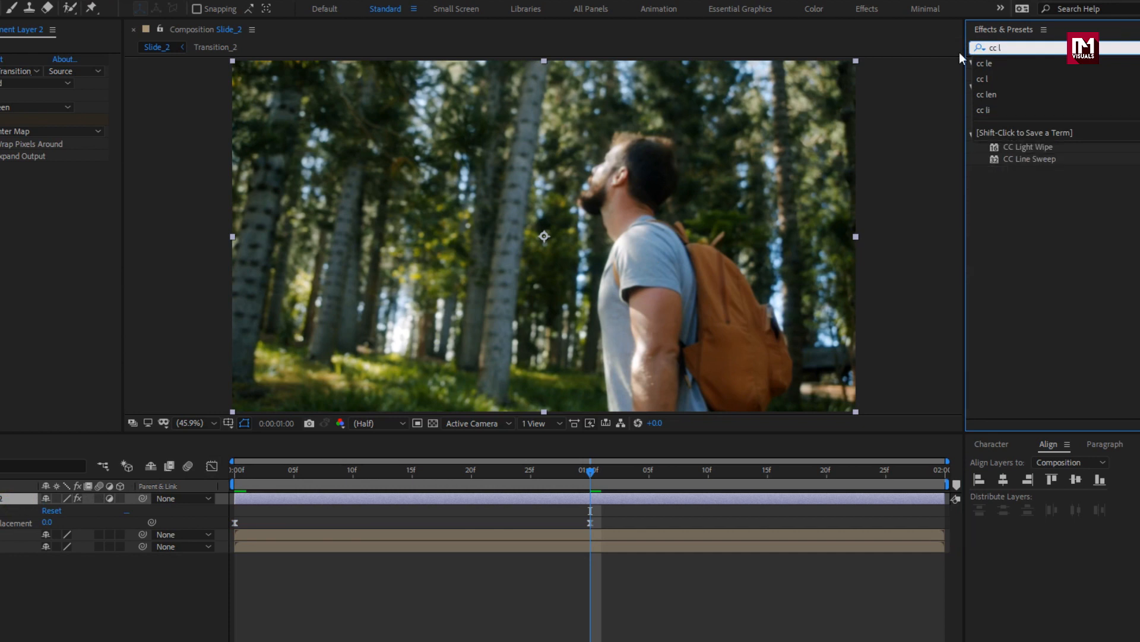
{"action": "left_click", "coordinate": [1044, 188]}
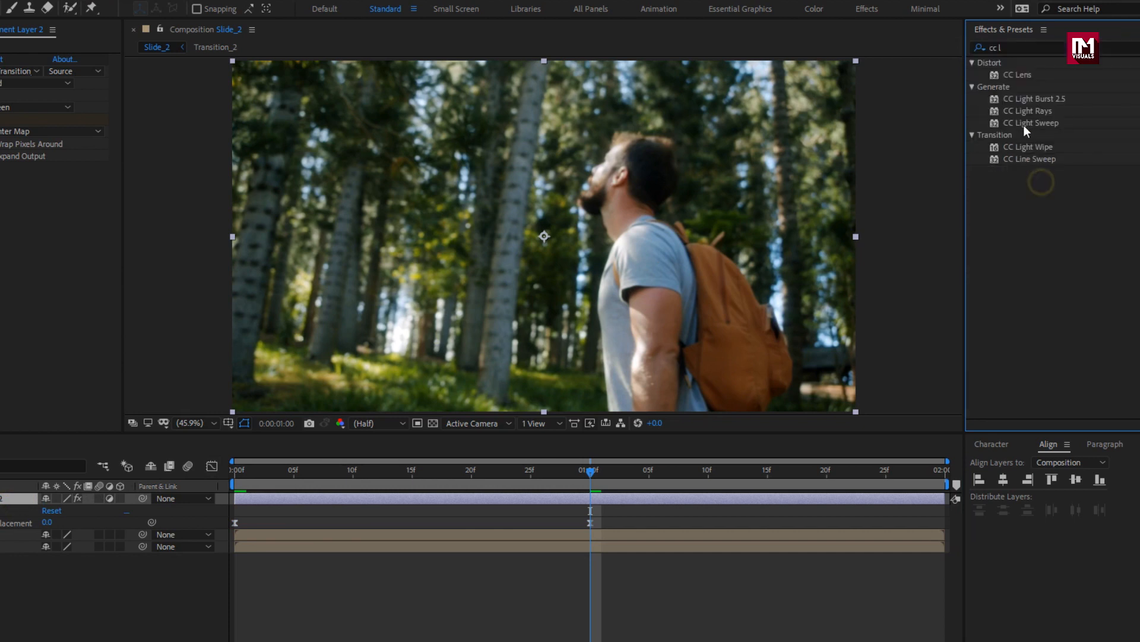
{"action": "double_click", "coordinate": [1010, 75]}
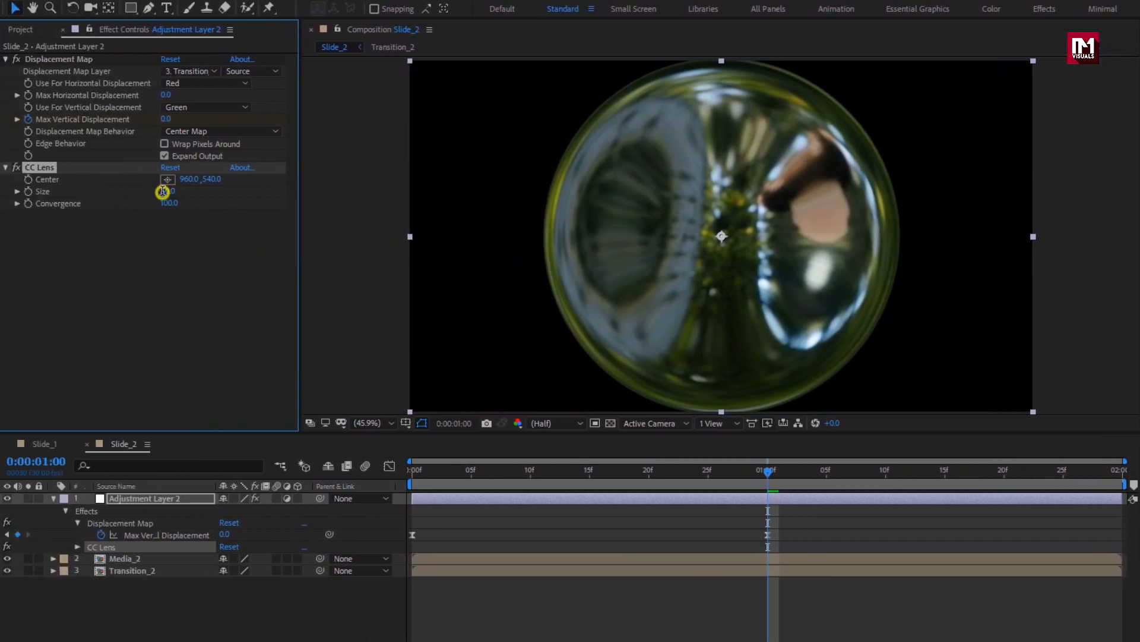
{"action": "left_click", "coordinate": [162, 191]}
{"action": "type", "text": "220"}
{"action": "key", "text": "Return"}
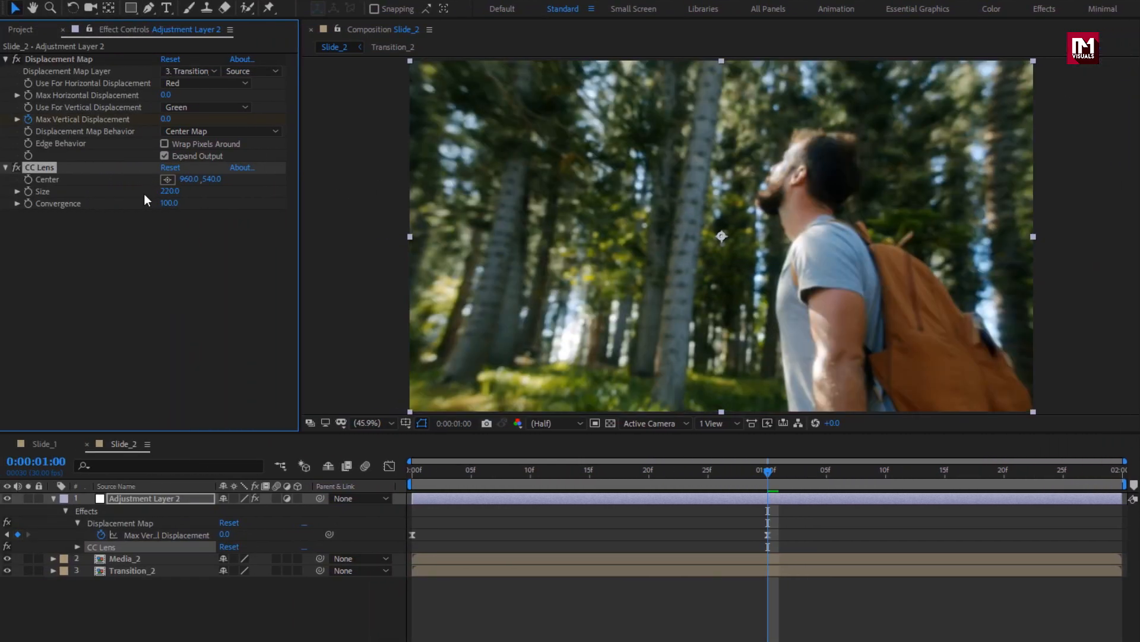
{"action": "left_click", "coordinate": [410, 471]}
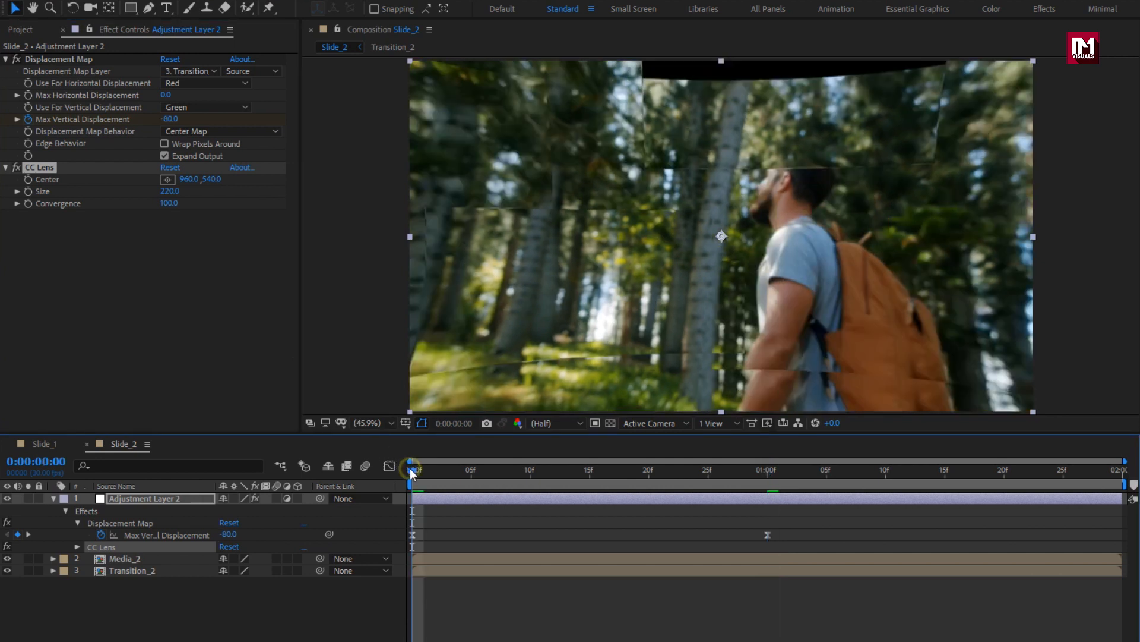
Step: Scale the Media_2 layer up to 108% in both dimensions and collapse the layer's properties
{"action": "key", "text": "s"}
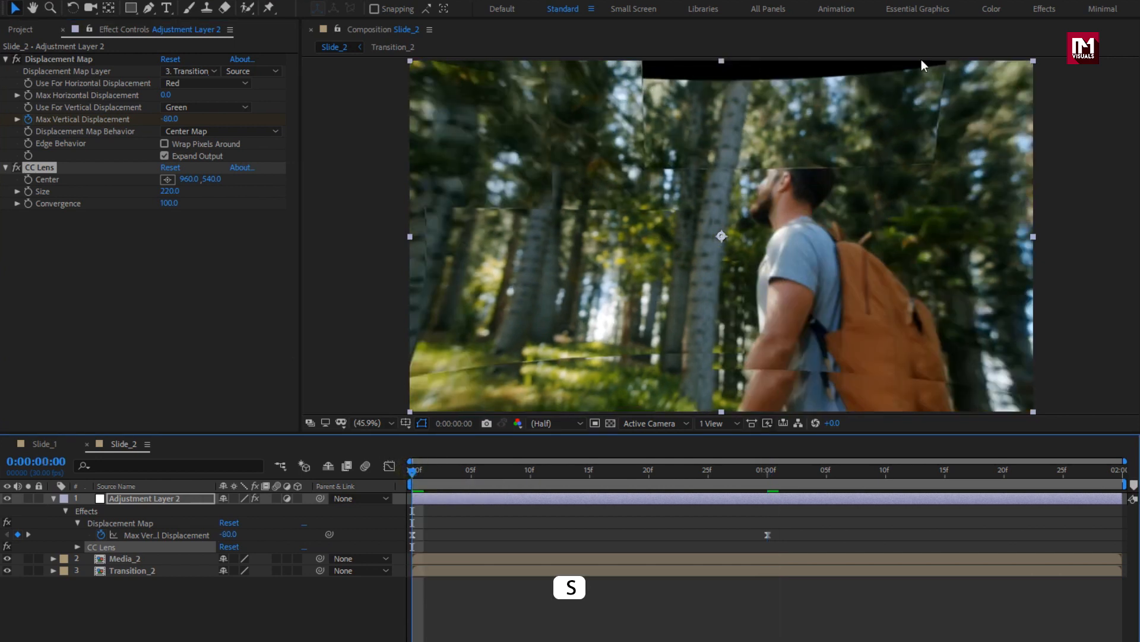
{"action": "left_click", "coordinate": [53, 498]}
{"action": "left_click", "coordinate": [122, 511]}
{"action": "key", "text": "s"}
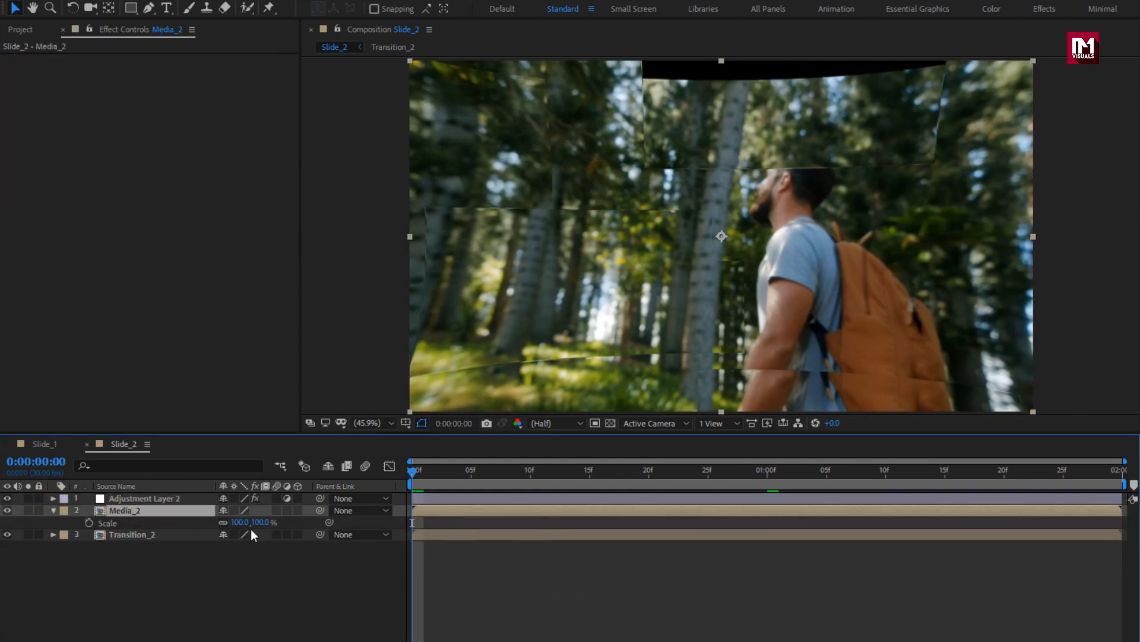
{"action": "left_click", "coordinate": [261, 522]}
{"action": "type", "text": "105"}
{"action": "key", "text": "Return"}
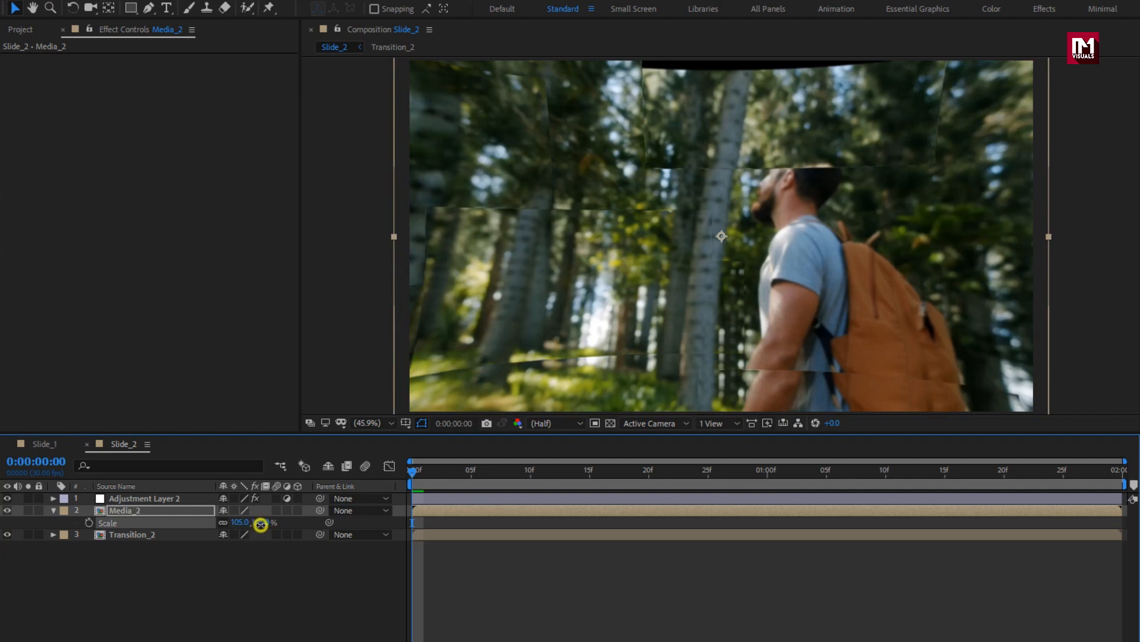
{"action": "left_click_drag", "start_coordinate": [261, 524], "coordinate": [259, 524]}
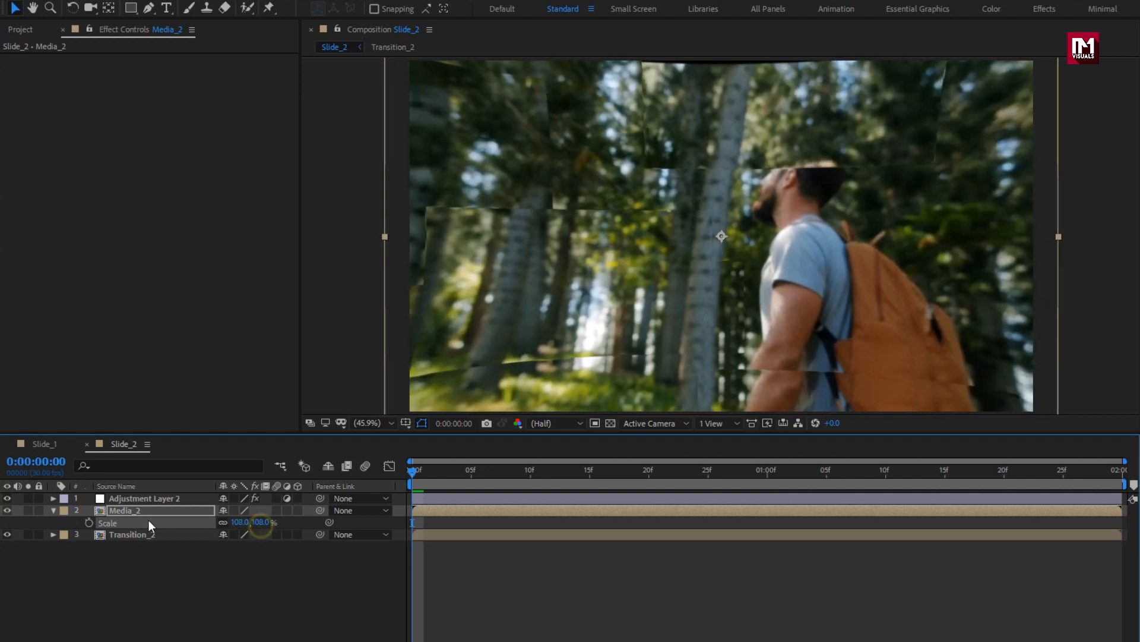
{"action": "left_click", "coordinate": [53, 511]}
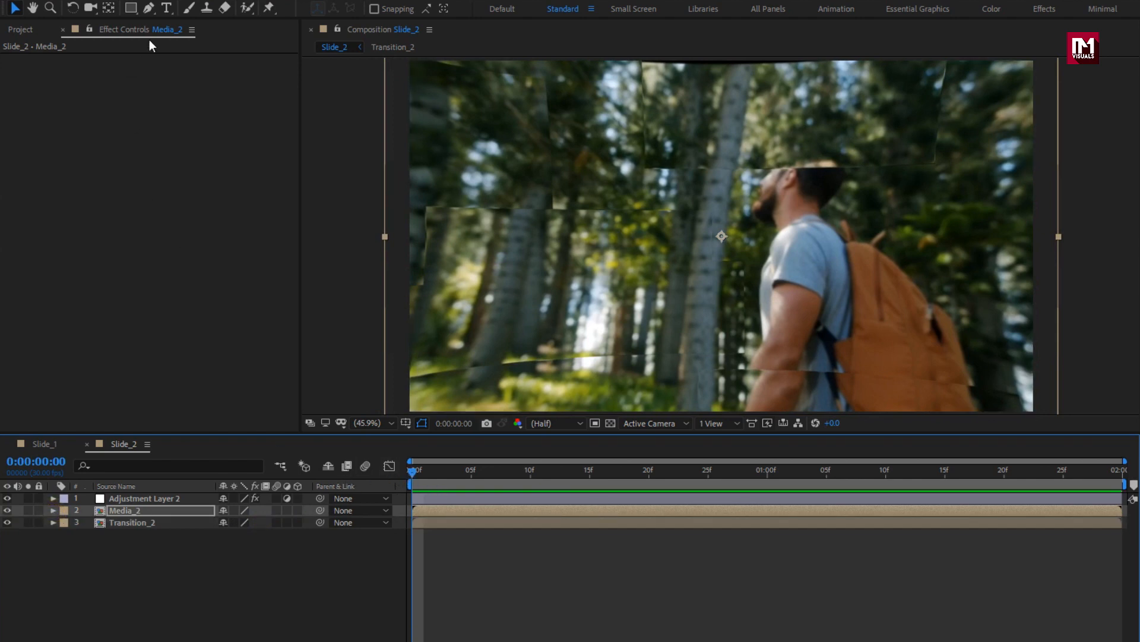
Step: Create a text layer reading "clean" in the composition and place it above Adjustment Layer 2
{"action": "left_click", "coordinate": [166, 8]}
{"action": "left_click", "coordinate": [671, 233]}
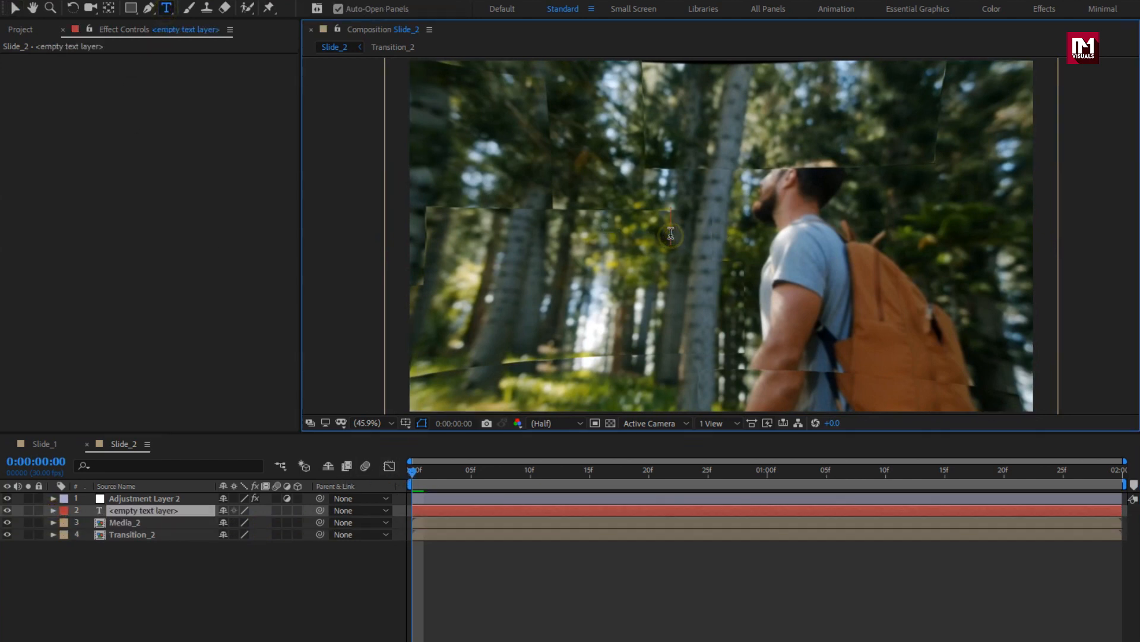
{"action": "type", "text": "clean"}
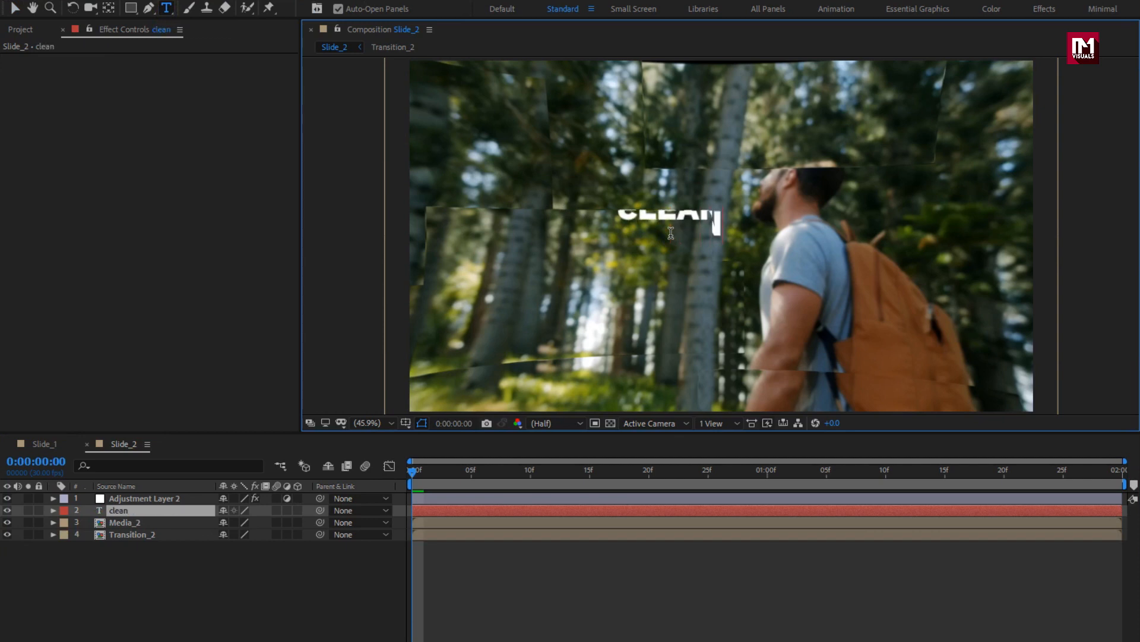
{"action": "key", "text": "KP_Enter"}
{"action": "left_click_drag", "start_coordinate": [115, 515], "coordinate": [123, 498]}
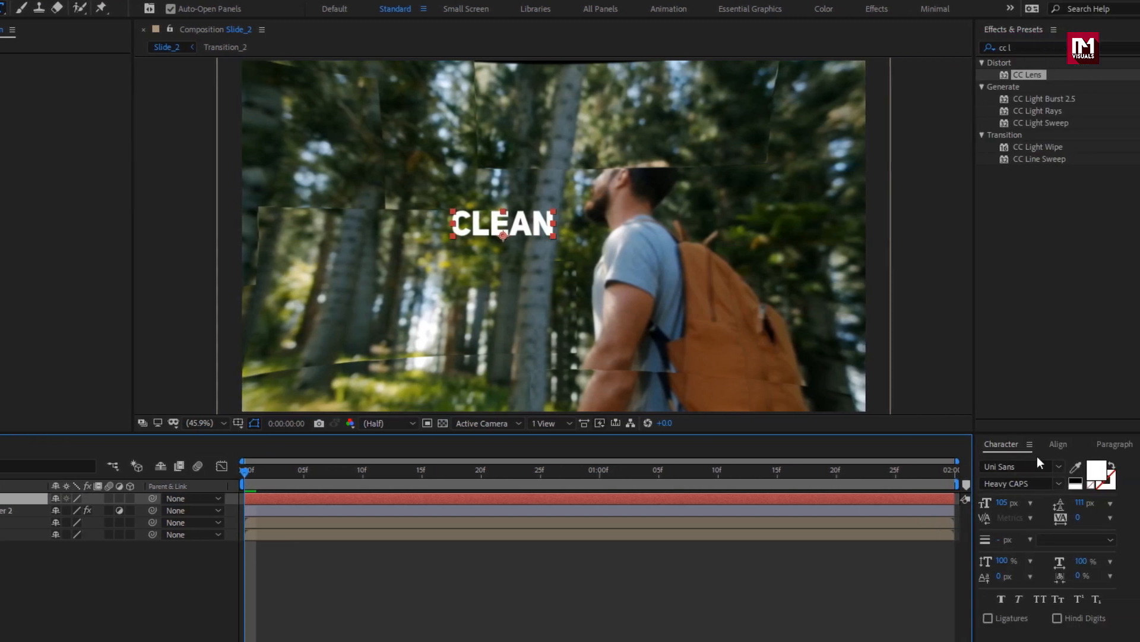
Step: Center the clean text layer horizontally and vertically in the composition
{"action": "left_click", "coordinate": [1047, 444]}
{"action": "left_click", "coordinate": [1003, 480]}
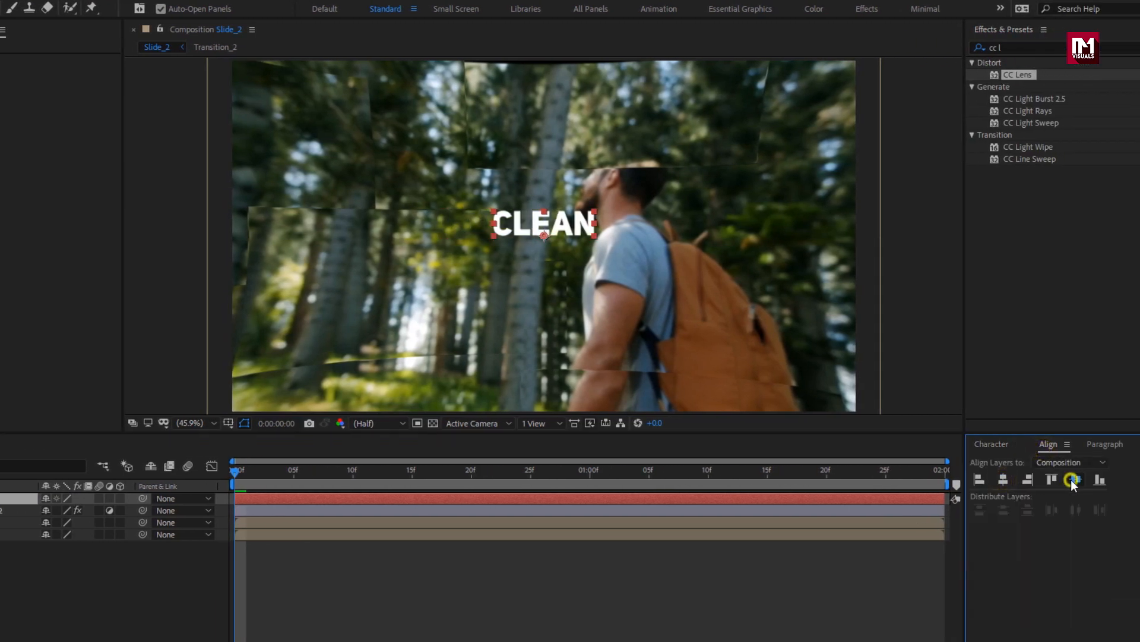
{"action": "left_click", "coordinate": [1074, 479]}
Step: Set the clean text's font size to 180 px and re-center it in the composition
{"action": "left_click", "coordinate": [989, 443]}
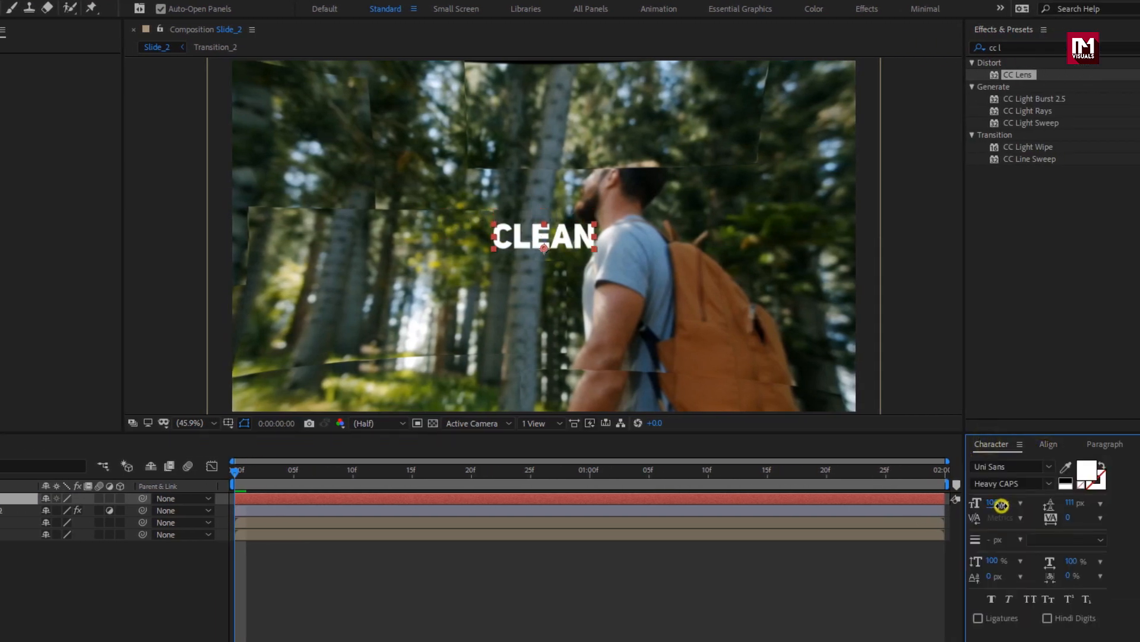
{"action": "left_click_drag", "start_coordinate": [1002, 505], "coordinate": [1048, 503]}
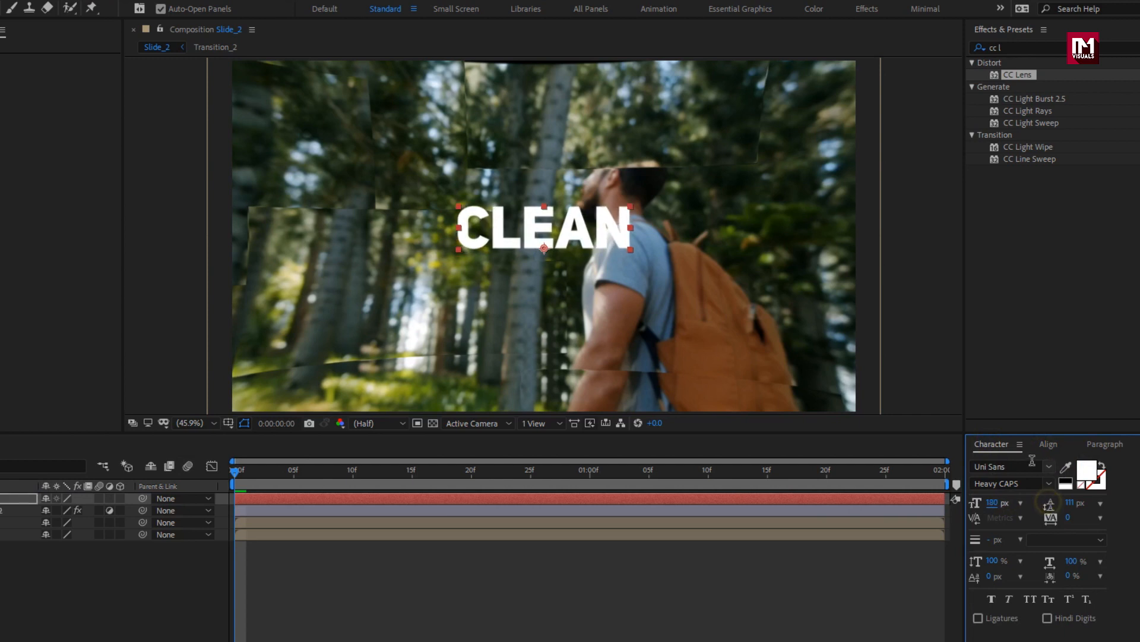
{"action": "left_click", "coordinate": [1047, 444]}
{"action": "left_click", "coordinate": [1004, 479]}
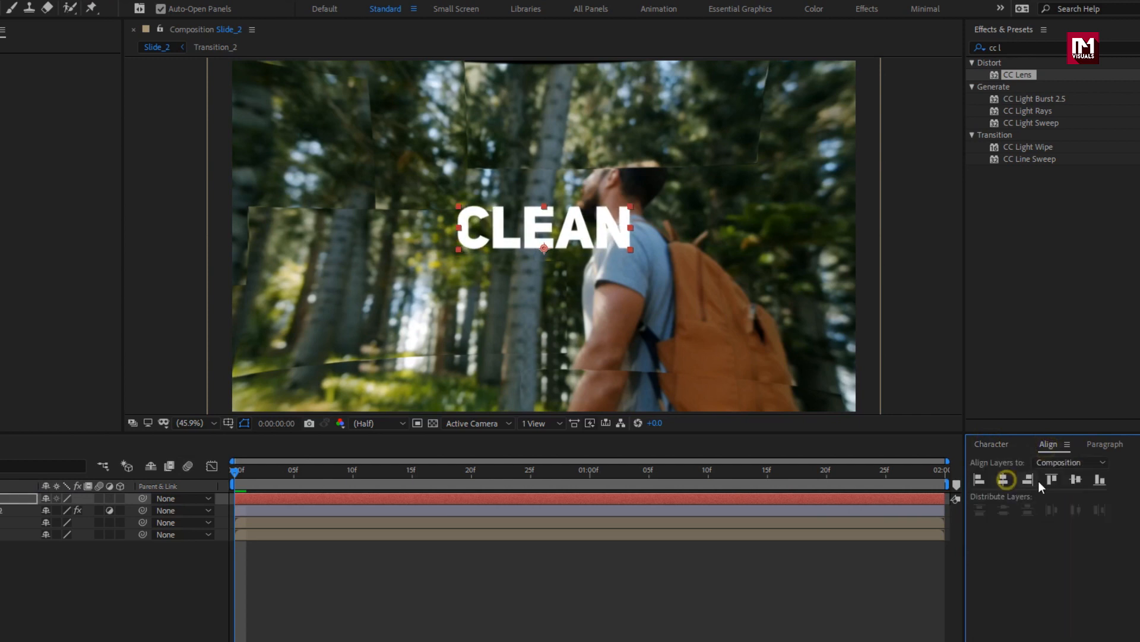
{"action": "left_click", "coordinate": [1071, 481]}
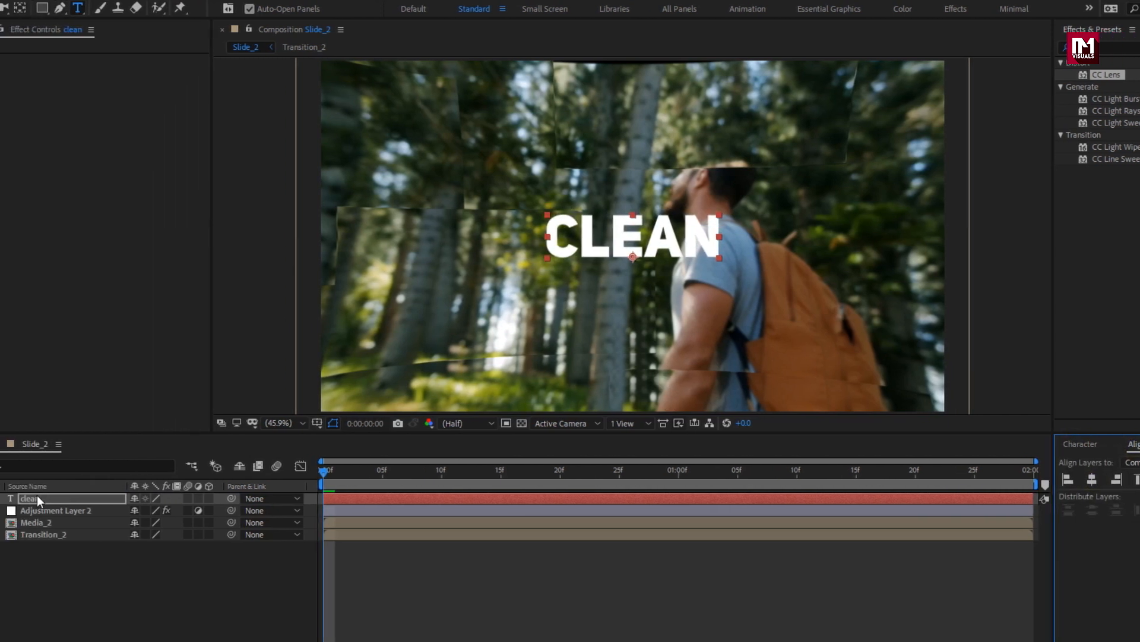
Step: Add a Tracking text animator to the clean layer and add a Position property to that animator
{"action": "left_click", "coordinate": [37, 499]}
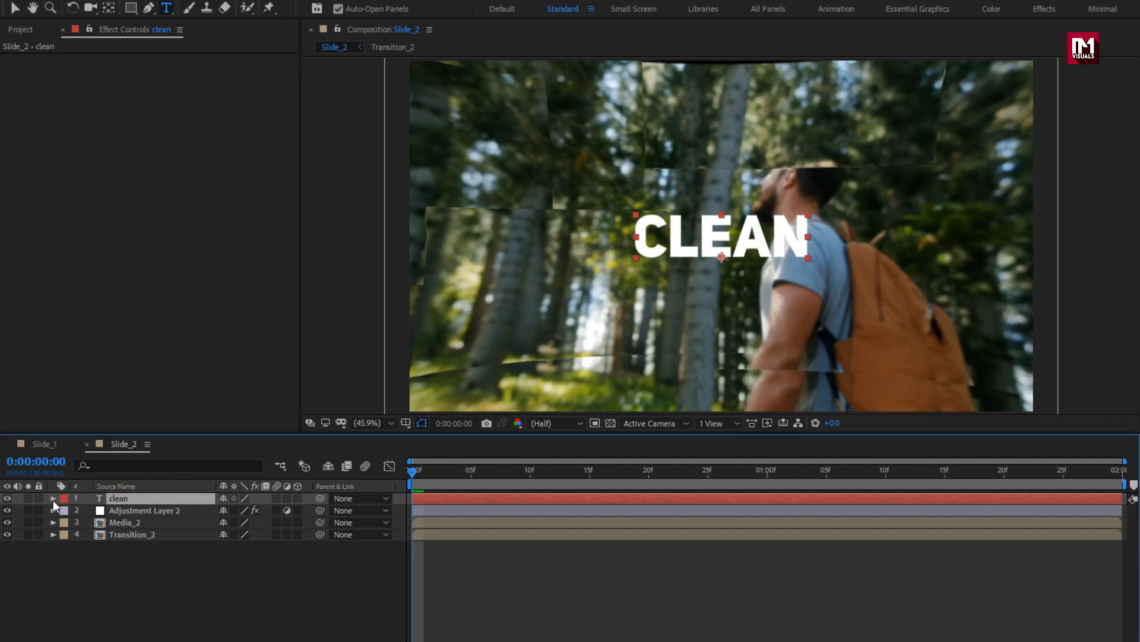
{"action": "left_click", "coordinate": [52, 499]}
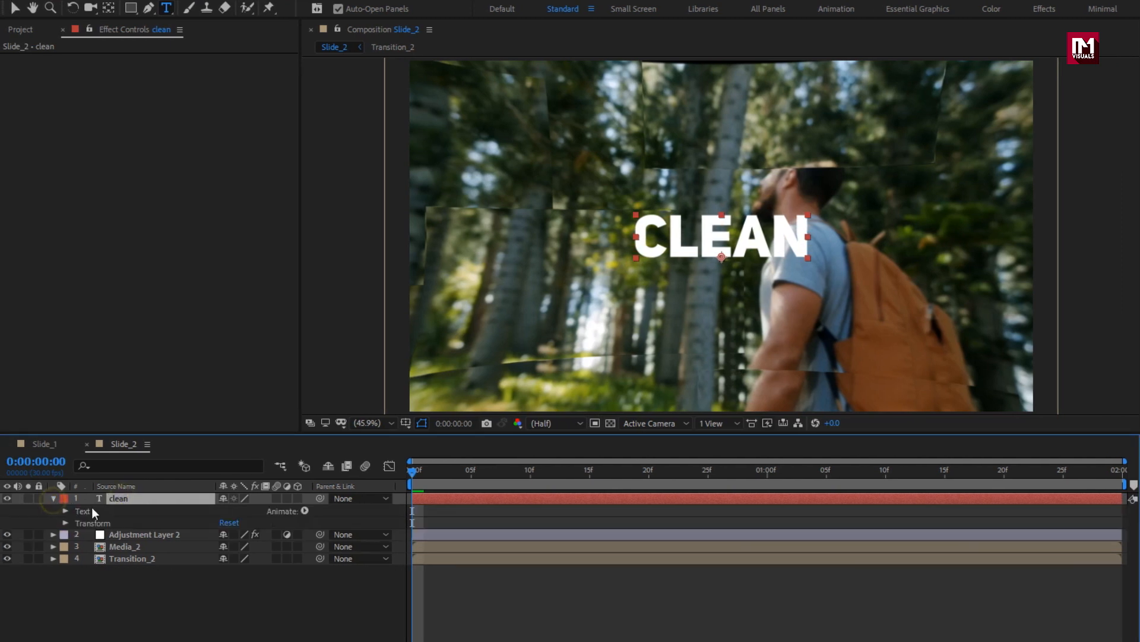
{"action": "left_click", "coordinate": [304, 510]}
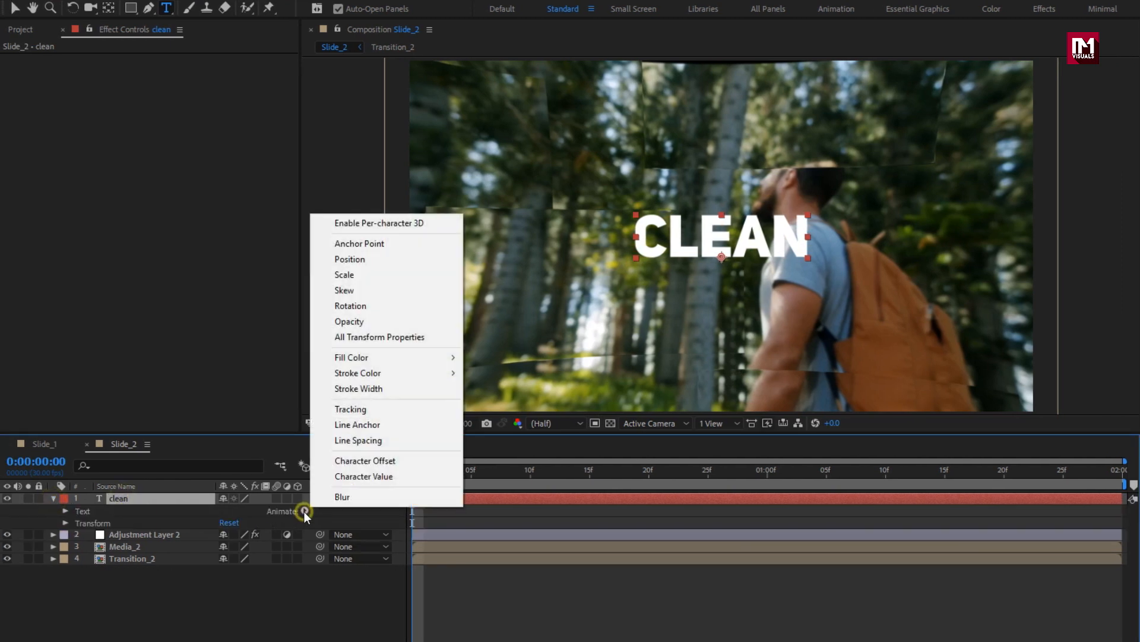
{"action": "left_click", "coordinate": [345, 408]}
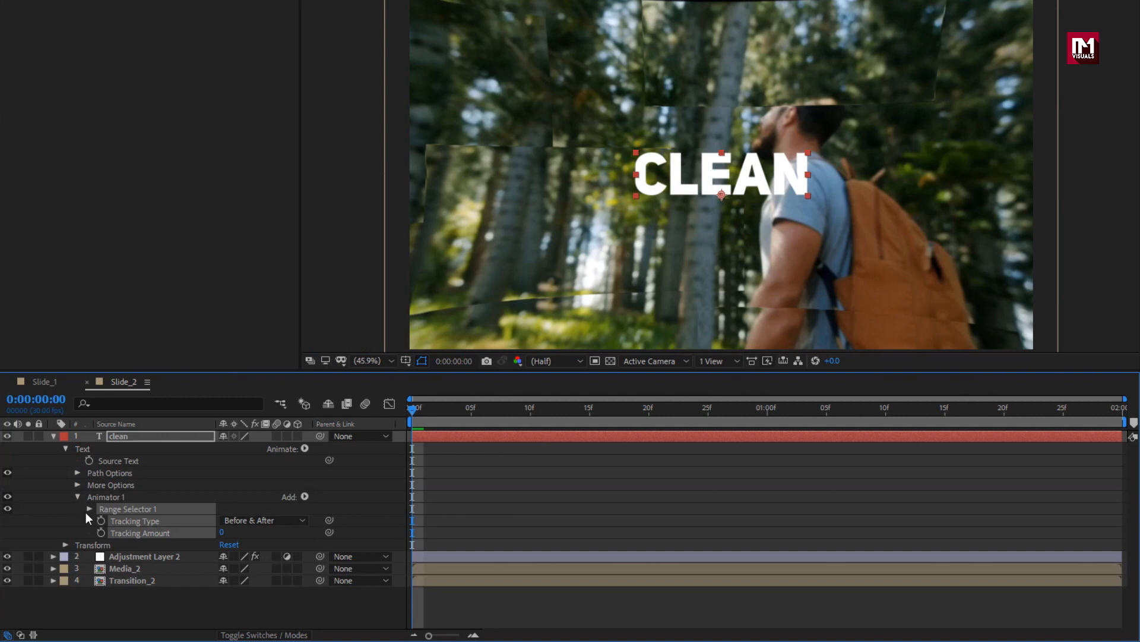
{"action": "left_click", "coordinate": [89, 509]}
{"action": "left_click", "coordinate": [304, 496]}
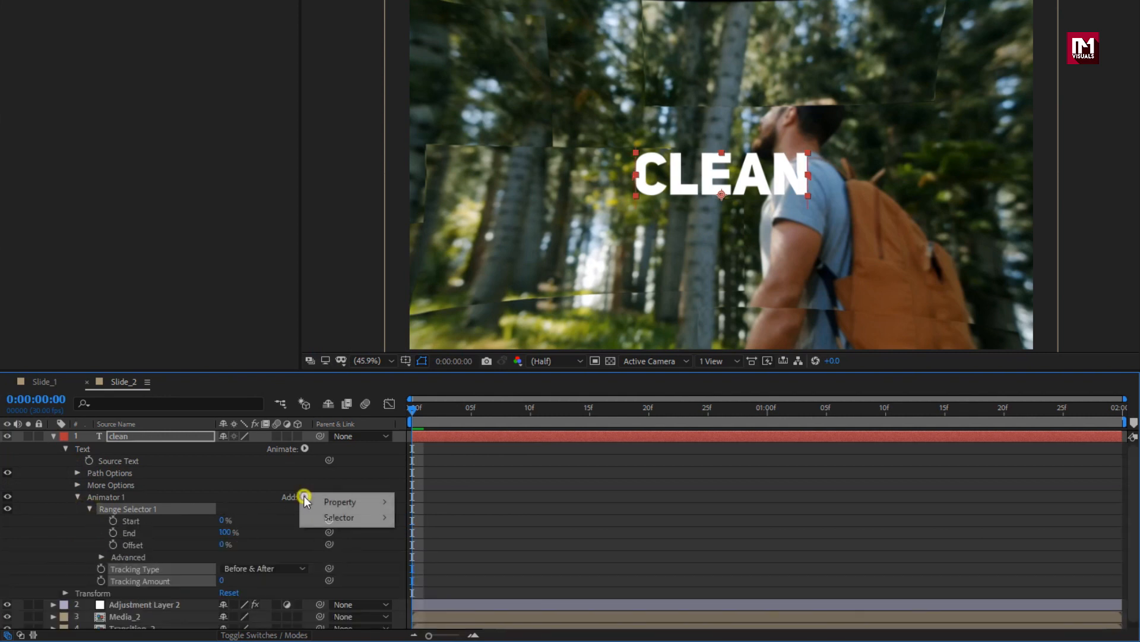
{"action": "mouse_move", "coordinate": [358, 502]}
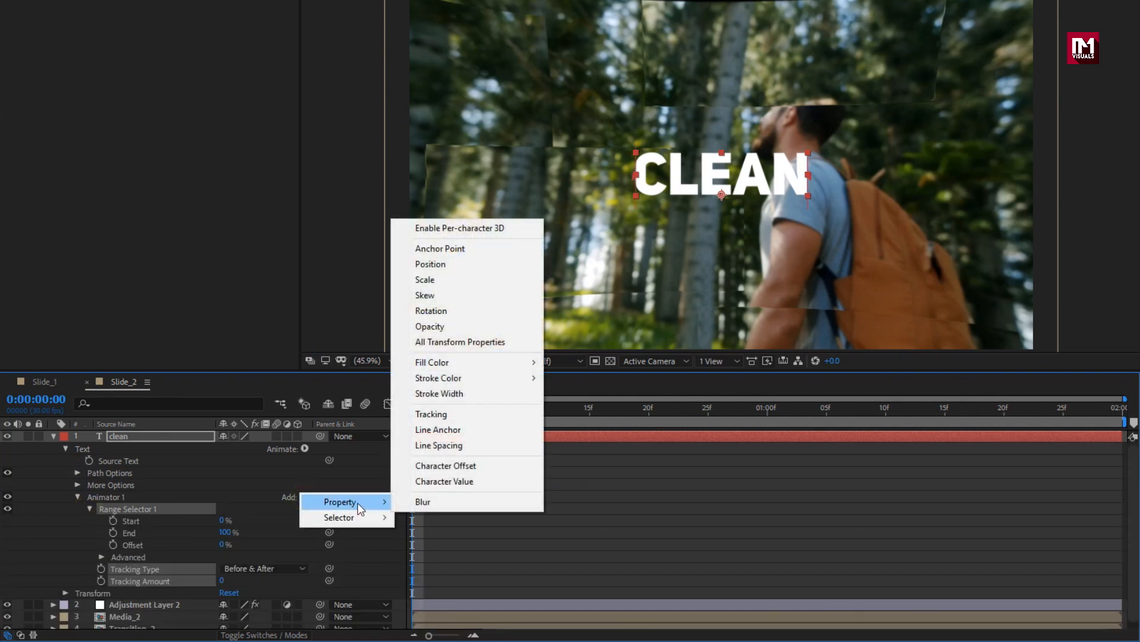
{"action": "left_click", "coordinate": [431, 265]}
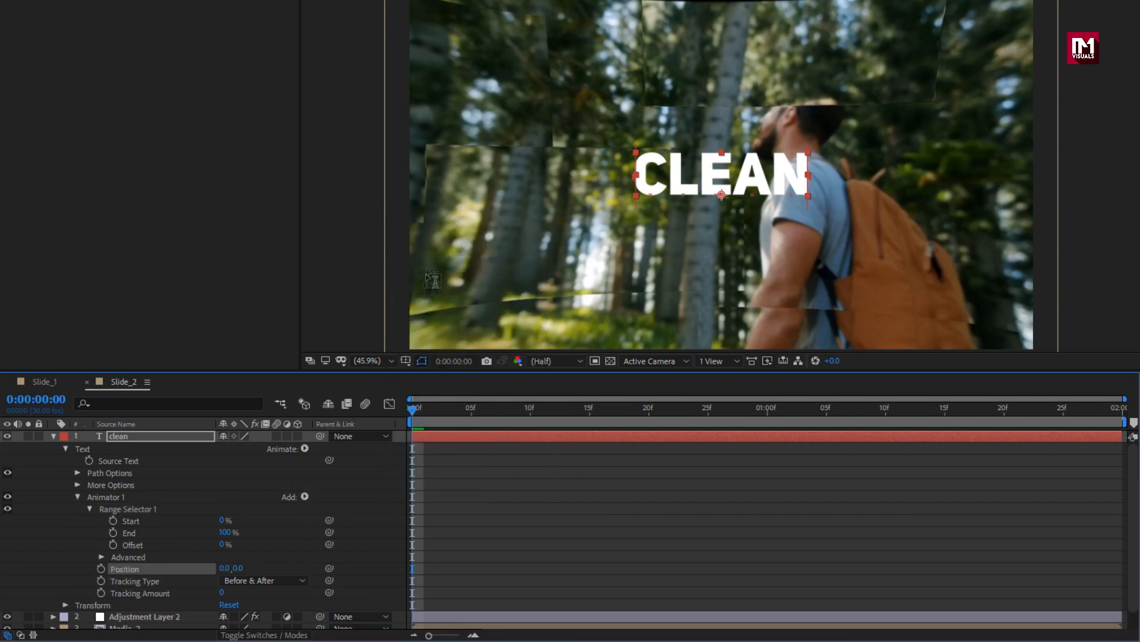
Step: Keyframe the animator's Position at 0,0 at 0:00:01:29 and at 0,-94 at 0:00:00:00
{"action": "left_click", "coordinate": [473, 413]}
{"action": "left_click_drag", "start_coordinate": [472, 412], "coordinate": [1111, 423]}
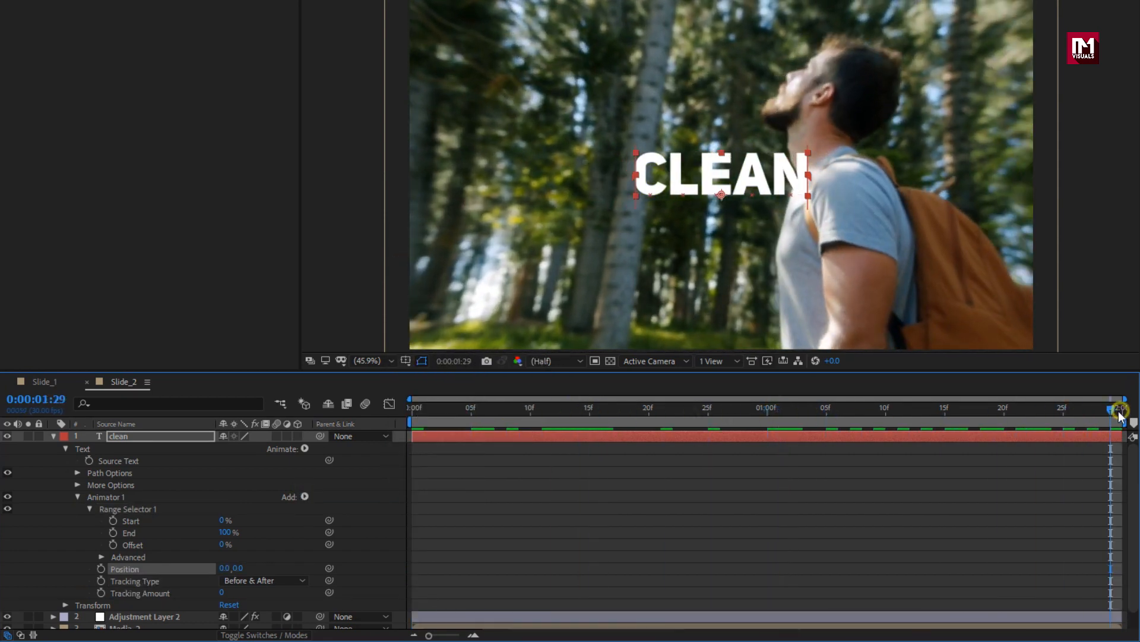
{"action": "left_click", "coordinate": [101, 568]}
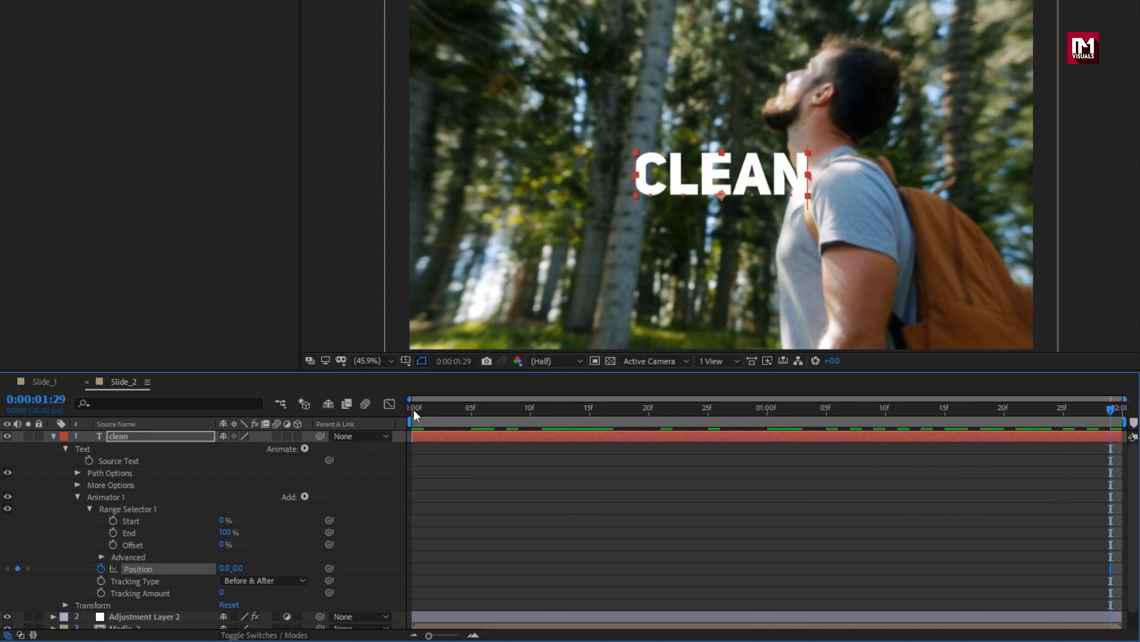
{"action": "left_click", "coordinate": [411, 409]}
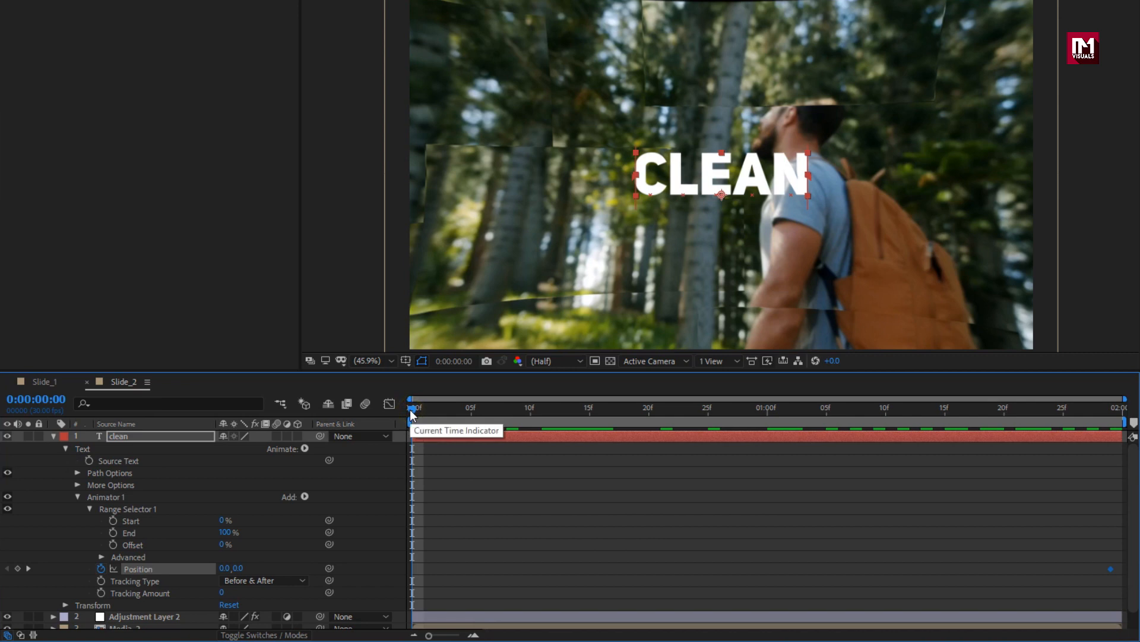
{"action": "left_click_drag", "start_coordinate": [236, 567], "coordinate": [178, 562]}
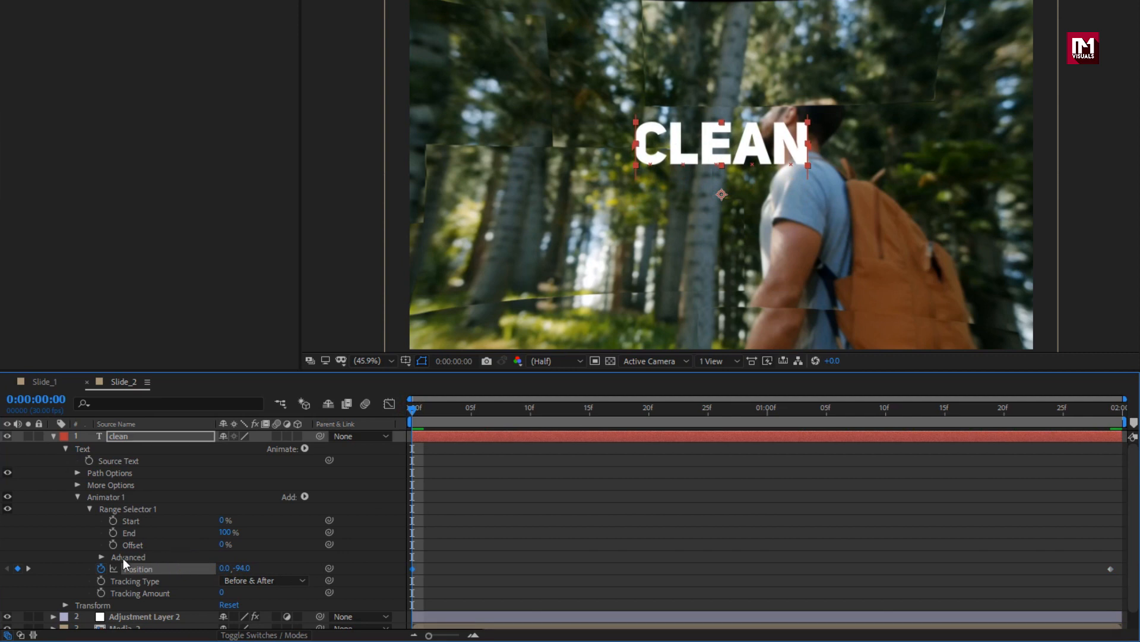
Step: In Range Selector 1, turn on Randomize Order, set Start to 50% and set Random Seed to 7
{"action": "left_click", "coordinate": [101, 556]}
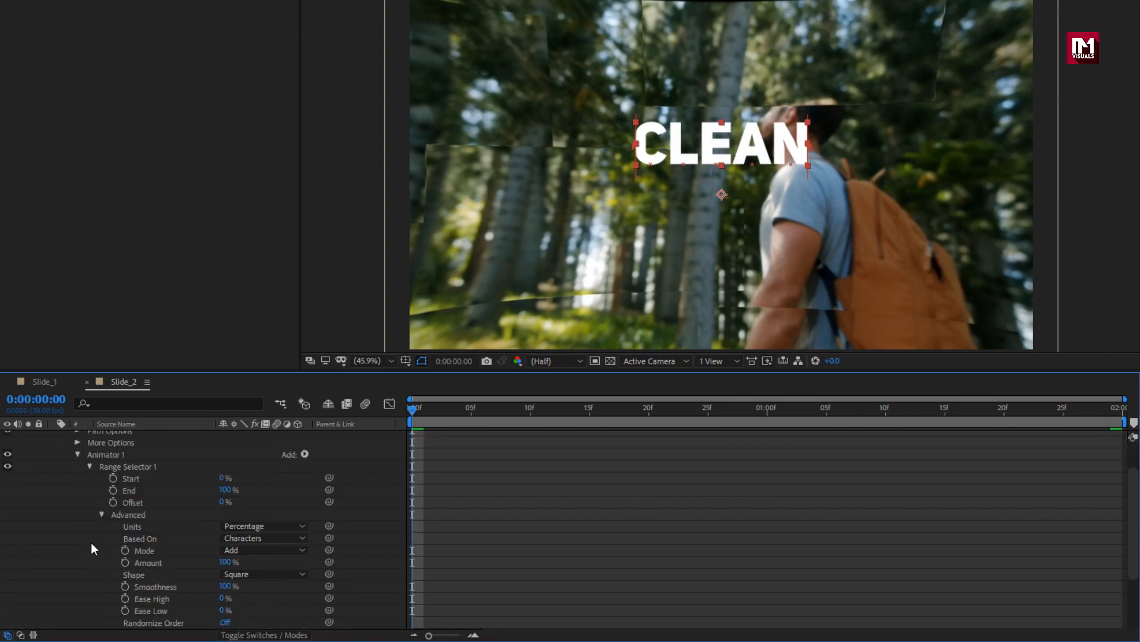
{"action": "scroll", "coordinate": [109, 534], "scroll_direction": "down", "scroll_amount": 1}
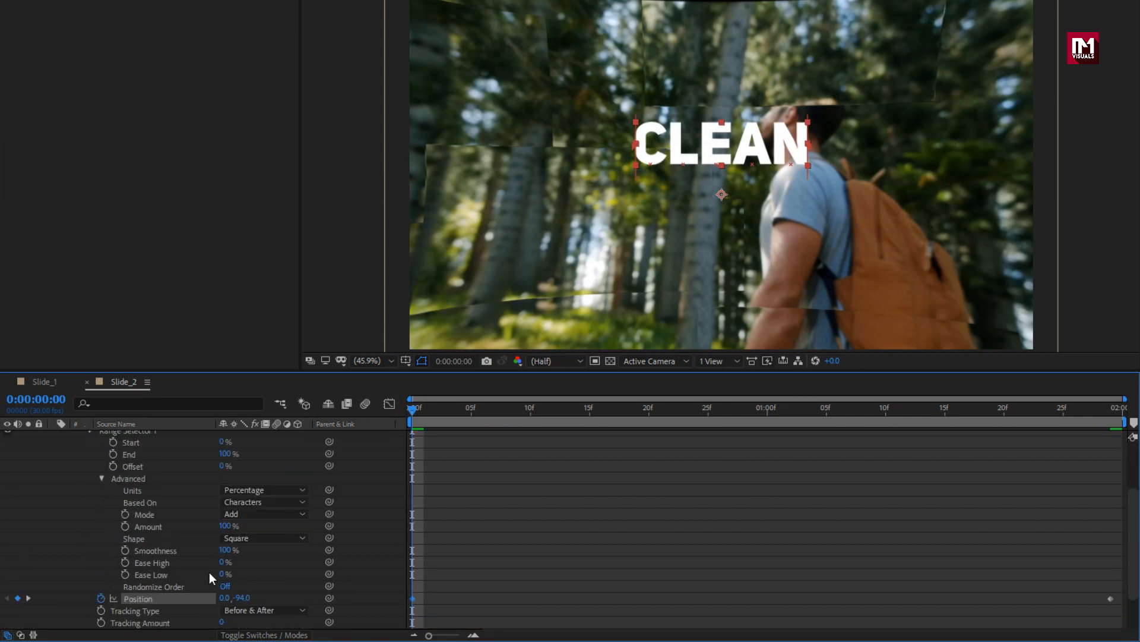
{"action": "left_click", "coordinate": [226, 586]}
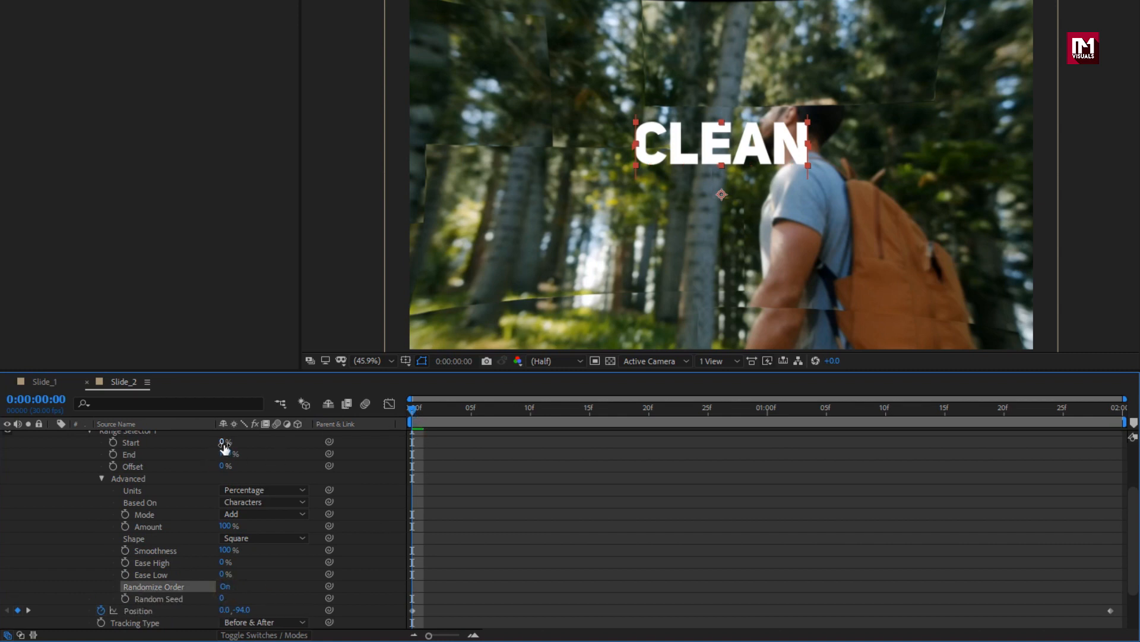
{"action": "left_click_drag", "start_coordinate": [223, 443], "coordinate": [257, 443]}
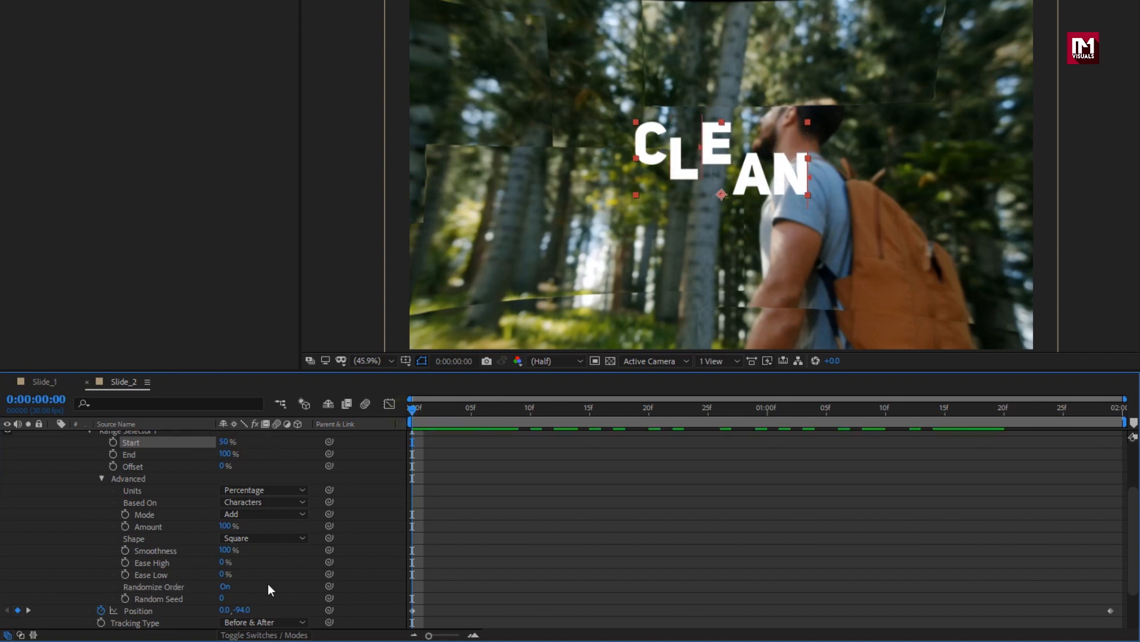
{"action": "left_click_drag", "start_coordinate": [223, 599], "coordinate": [218, 600]}
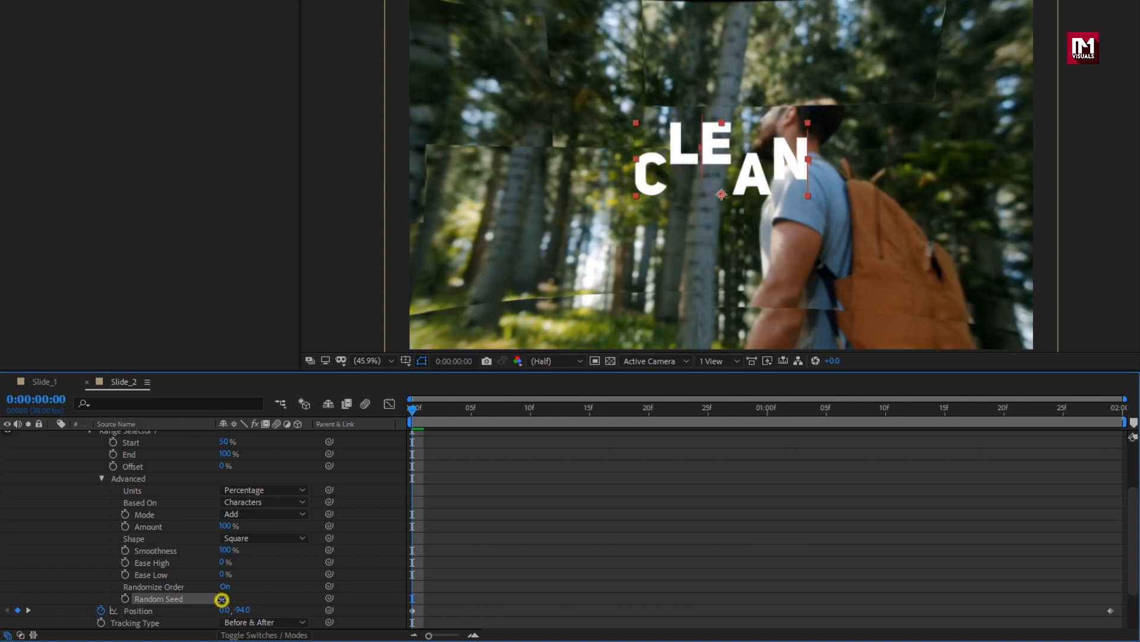
{"action": "left_click_drag", "start_coordinate": [222, 599], "coordinate": [226, 603]}
Step: Move the ending Position keyframe to 0:00:01:00 and apply Easy Ease to both Position keyframes
{"action": "left_click_drag", "start_coordinate": [1111, 610], "coordinate": [412, 622]}
{"action": "left_click", "coordinate": [767, 415]}
{"action": "left_click", "coordinate": [776, 617]}
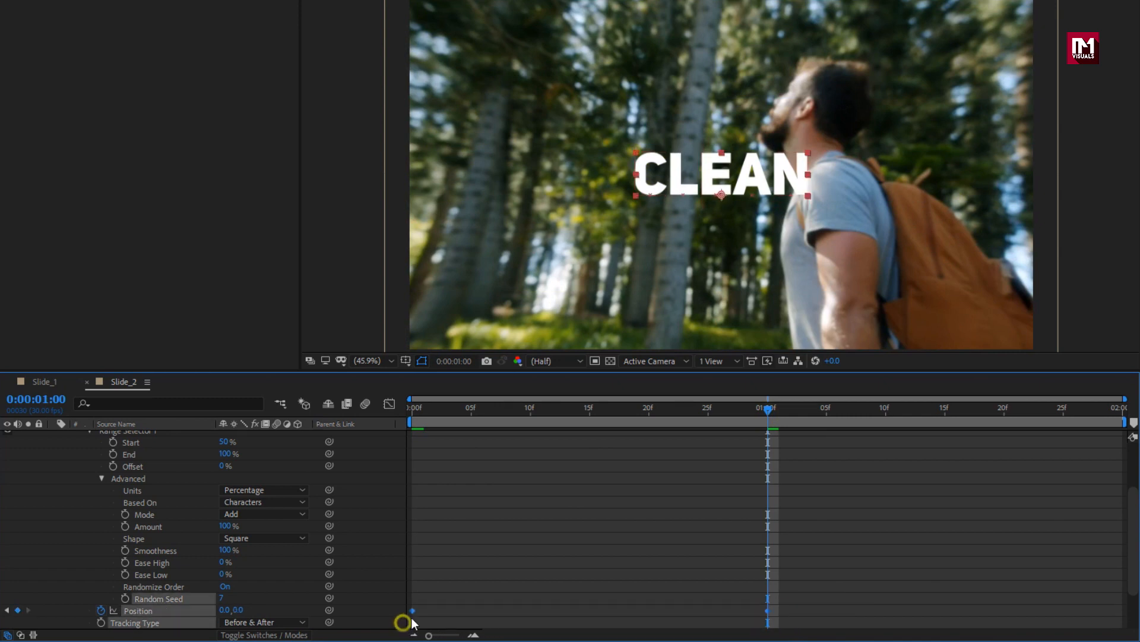
{"action": "right_click", "coordinate": [414, 612]}
{"action": "mouse_move", "coordinate": [567, 602]}
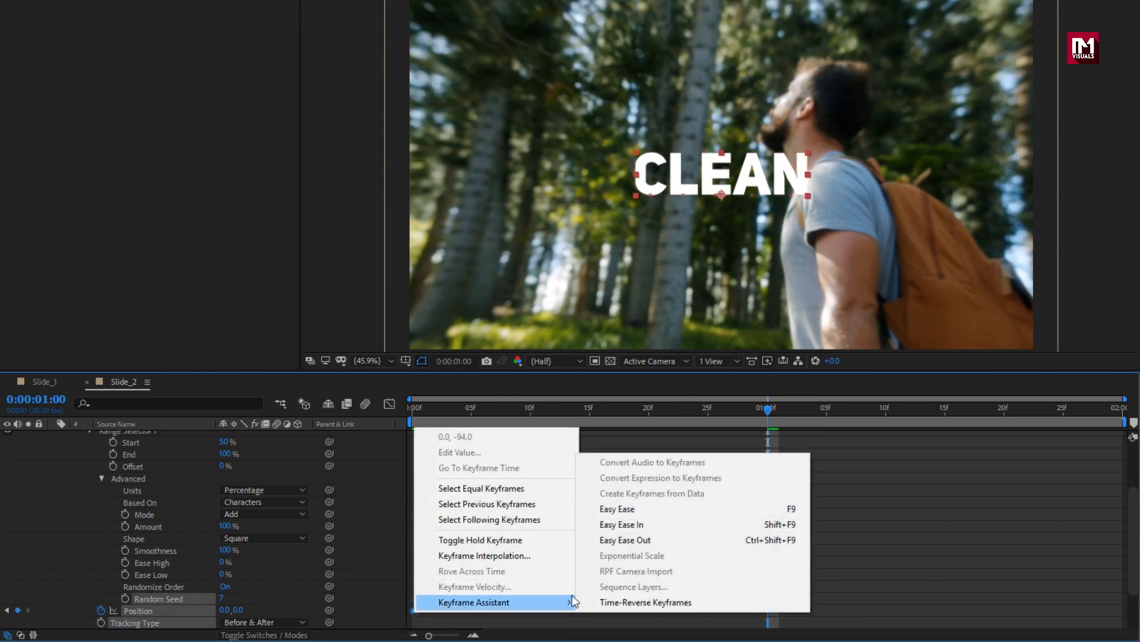
{"action": "left_click", "coordinate": [614, 509]}
Step: Collapse the clean layer's properties and preview the Slide_2 text animation from 0:00:00:00
{"action": "left_click", "coordinate": [414, 414]}
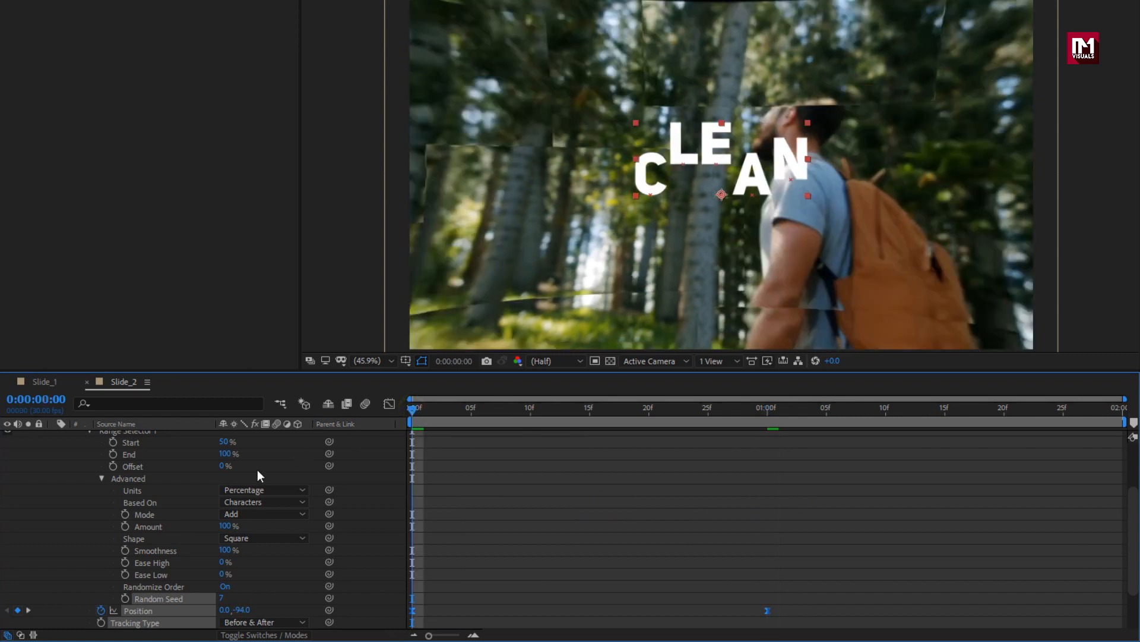
{"action": "scroll", "coordinate": [164, 525], "scroll_direction": "up", "scroll_amount": 3}
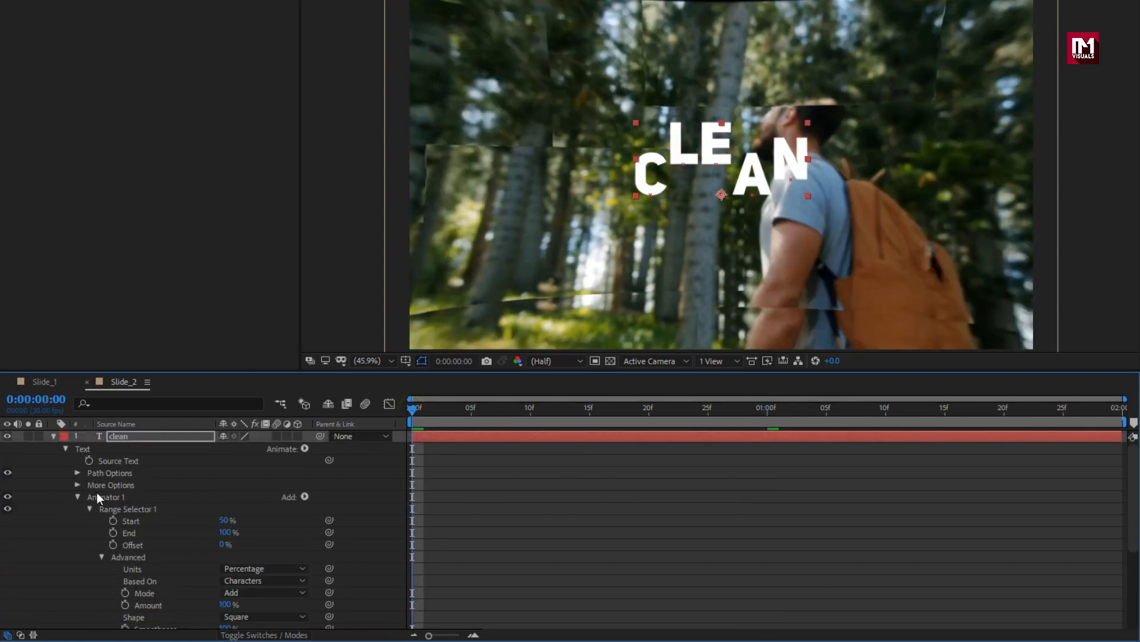
{"action": "left_click", "coordinate": [53, 437]}
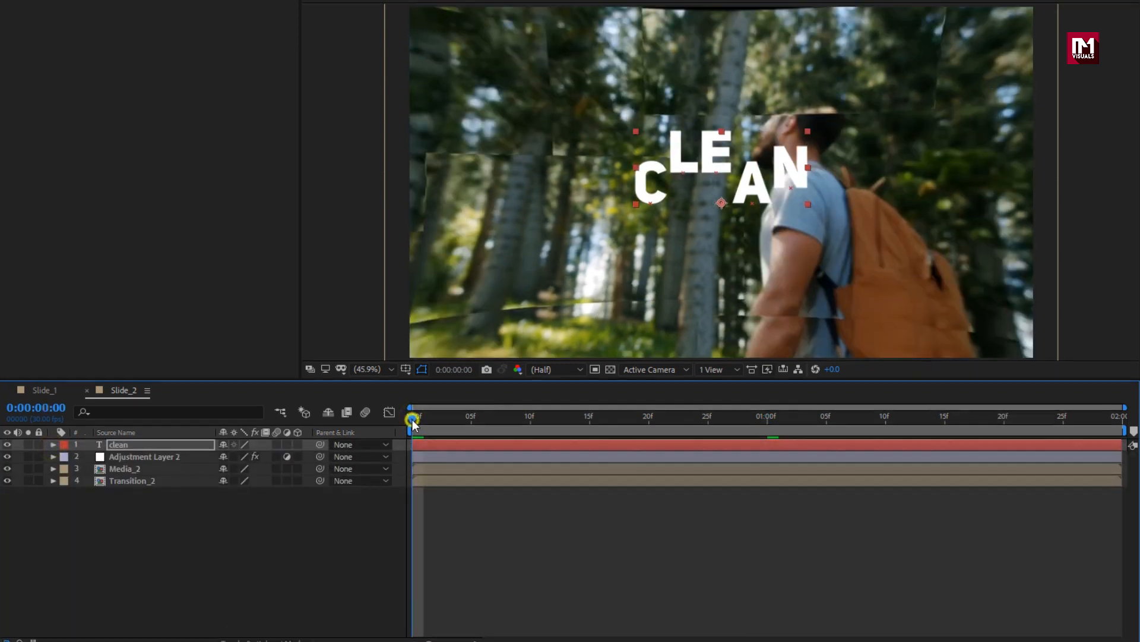
{"action": "key", "text": "space"}
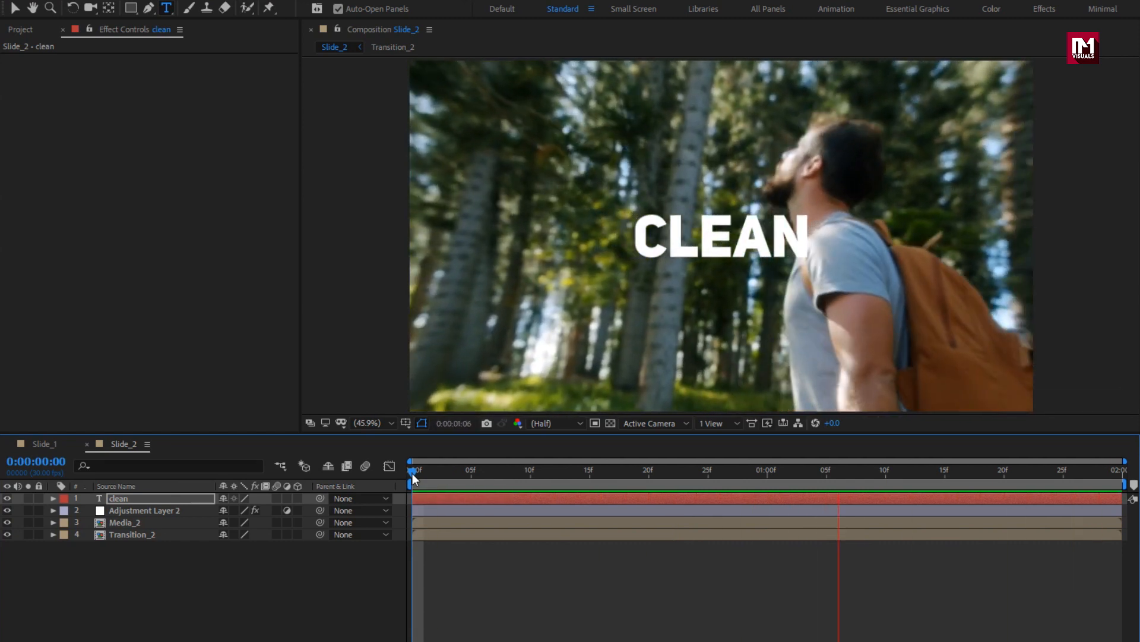
Step: Pre-compose the clean text layer into a new composition named Text_2, moving all attributes into it
{"action": "left_click", "coordinate": [145, 500]}
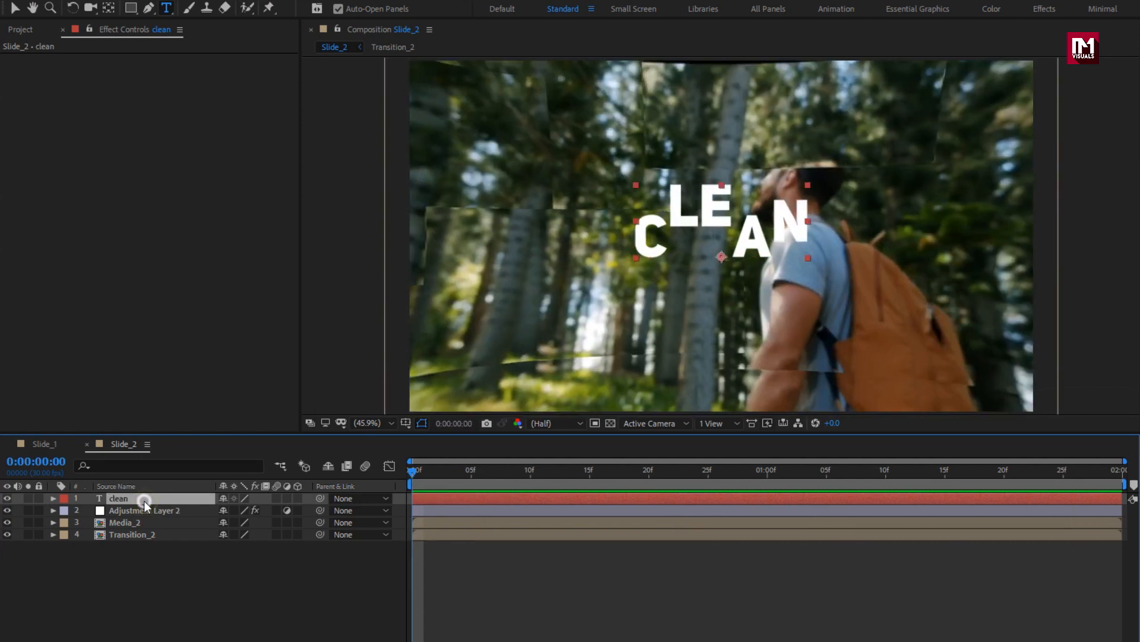
{"action": "right_click", "coordinate": [144, 500]}
{"action": "left_click", "coordinate": [176, 440]}
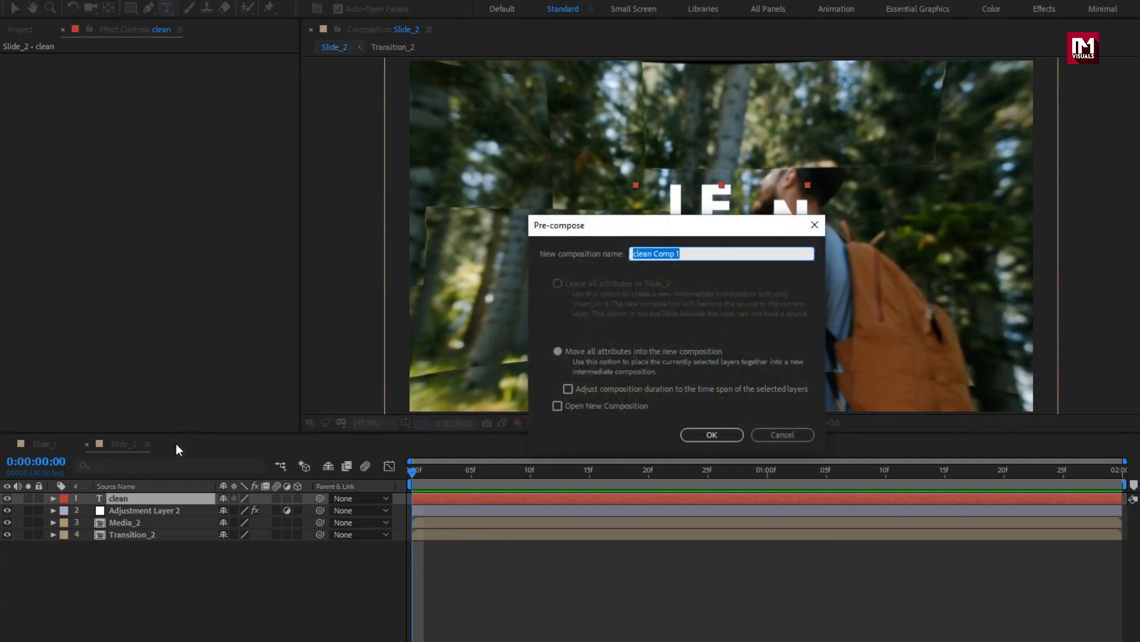
{"action": "type", "text": "Text_2"}
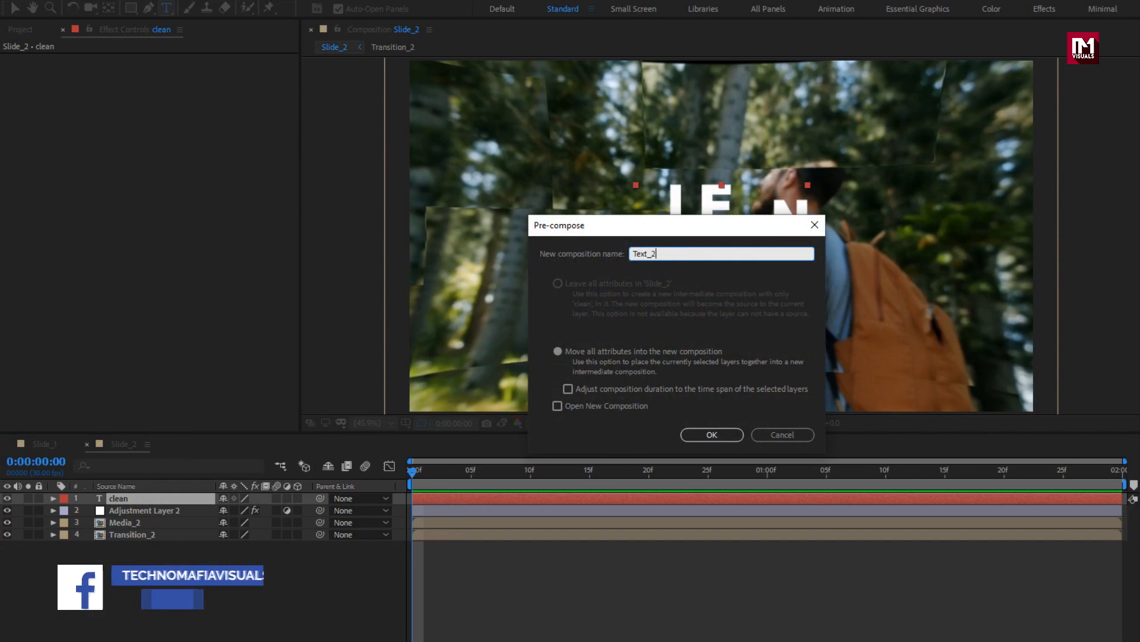
{"action": "key", "text": "Return"}
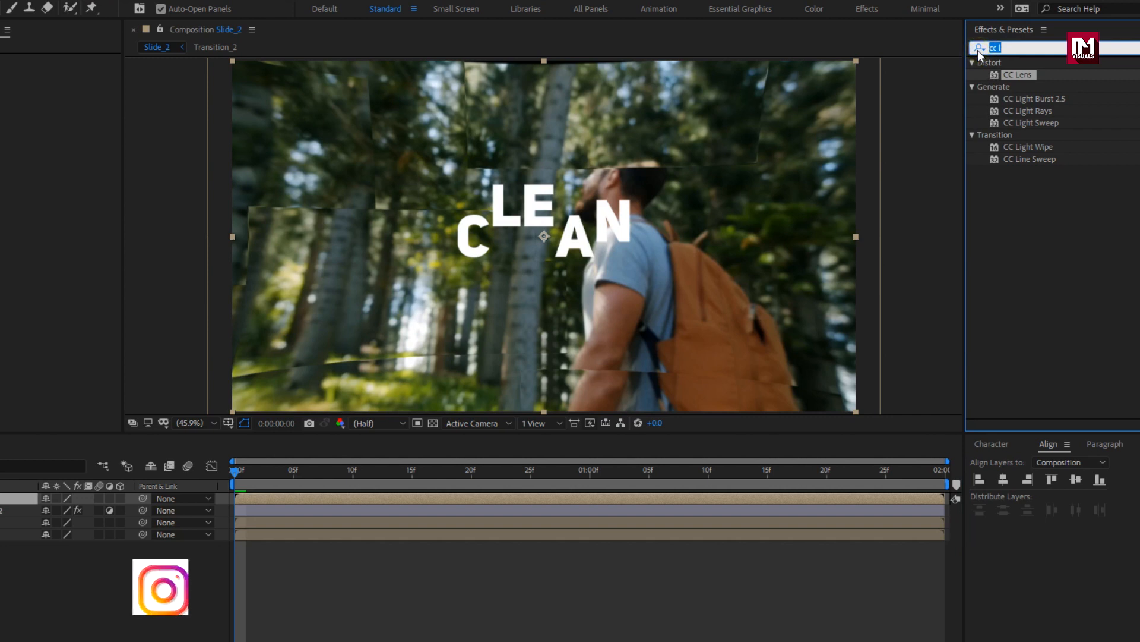
Step: Apply the Drop Shadow effect to the Text_2 layer and, viewing the frame at 0:00:01:09, set the shadow's Distance to 11
{"action": "left_click", "coordinate": [978, 50]}
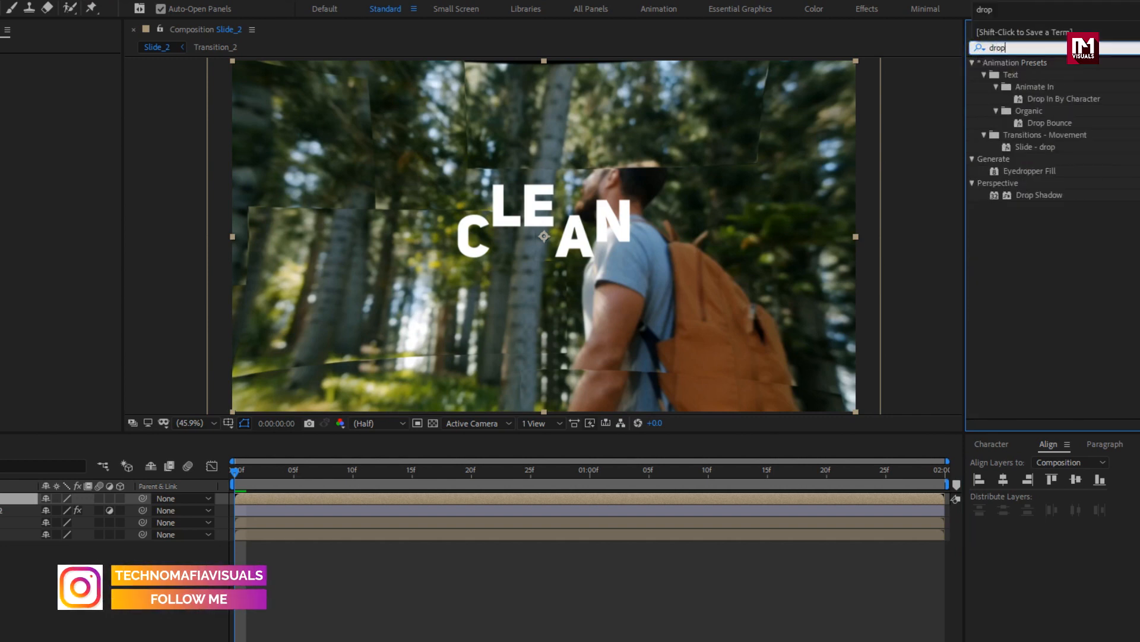
{"action": "double_click", "coordinate": [1035, 196]}
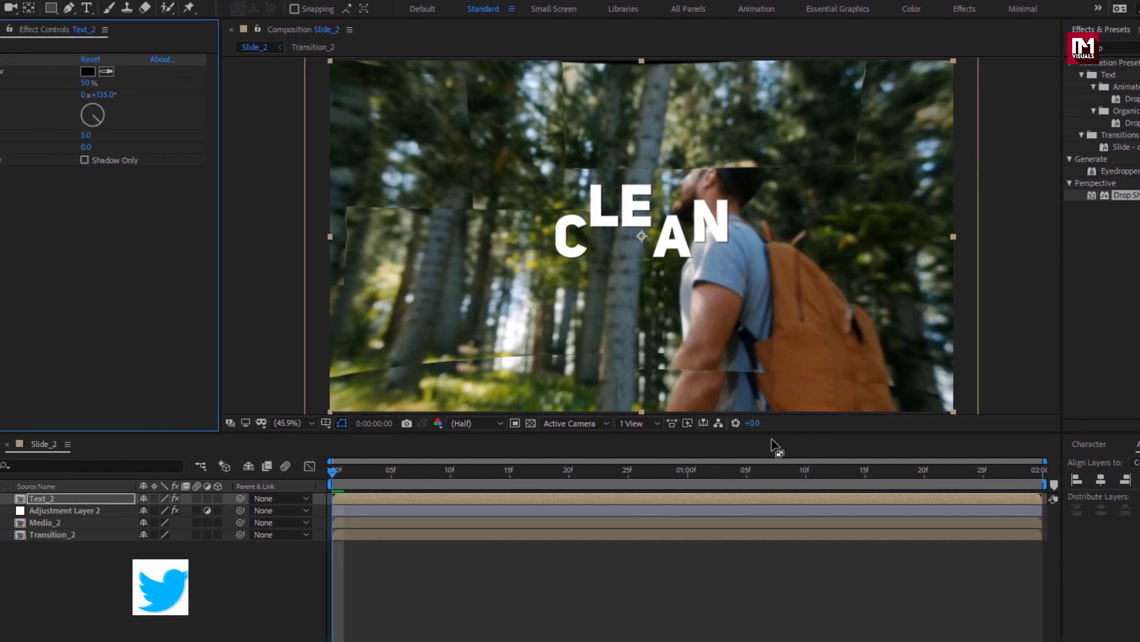
{"action": "left_click_drag", "start_coordinate": [615, 472], "coordinate": [694, 473]}
{"action": "left_click_drag", "start_coordinate": [872, 472], "coordinate": [875, 473]}
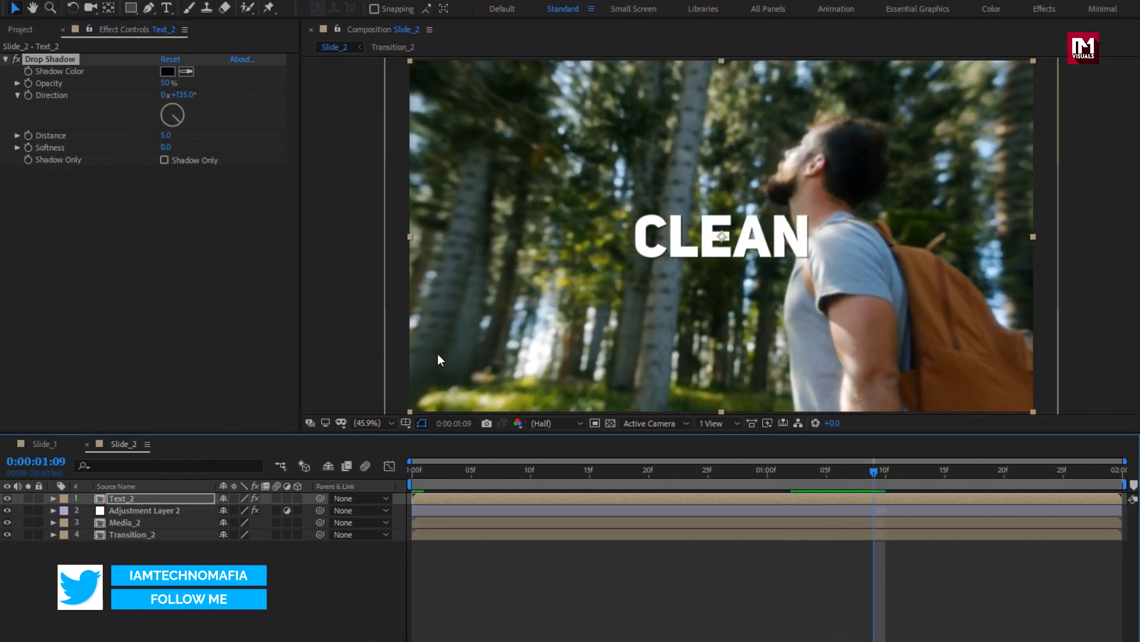
{"action": "left_click", "coordinate": [170, 87]}
{"action": "mouse_move", "coordinate": [170, 86]}
{"action": "left_mouse_down"}
{"action": "mouse_move", "coordinate": [148, 91]}
{"action": "mouse_move", "coordinate": [168, 94]}
{"action": "left_mouse_up"}
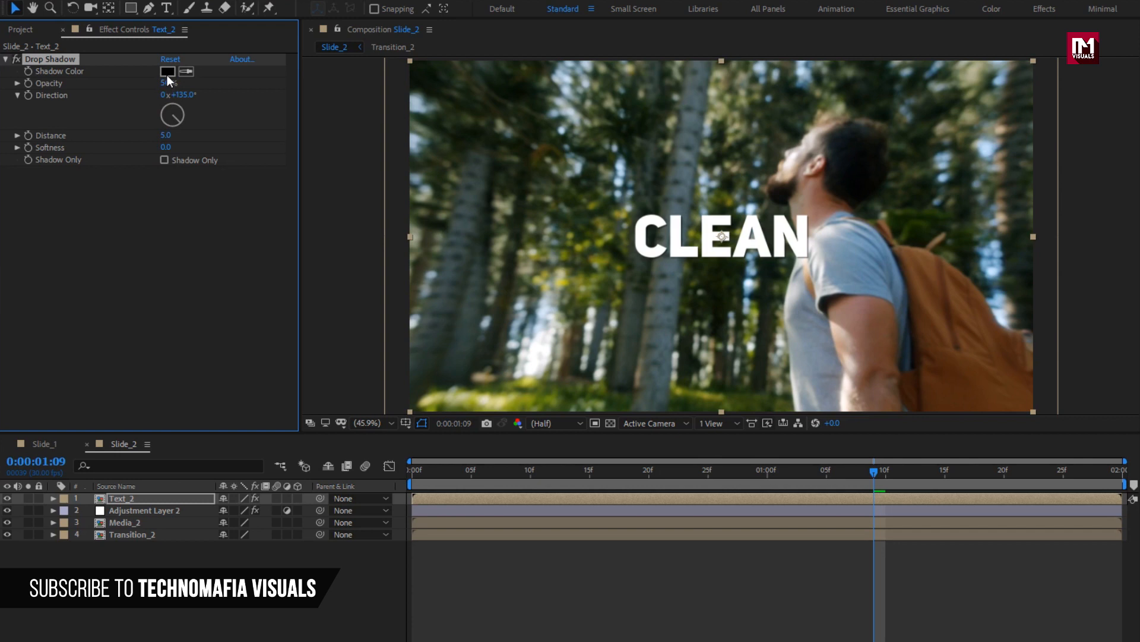
{"action": "left_click", "coordinate": [168, 140]}
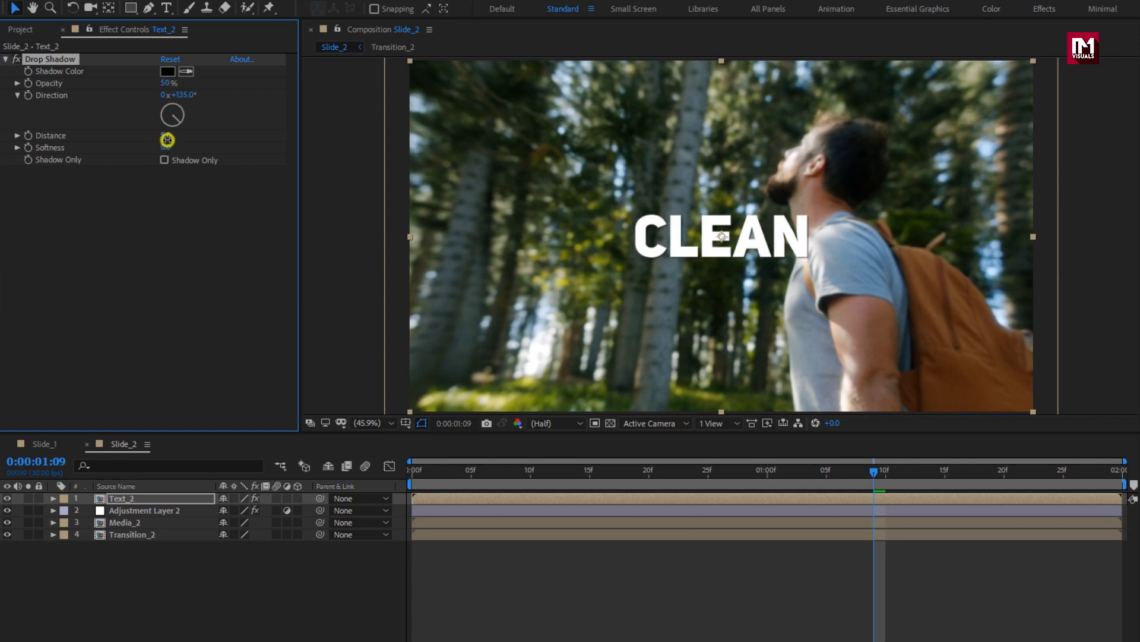
{"action": "left_click_drag", "start_coordinate": [168, 139], "coordinate": [172, 139]}
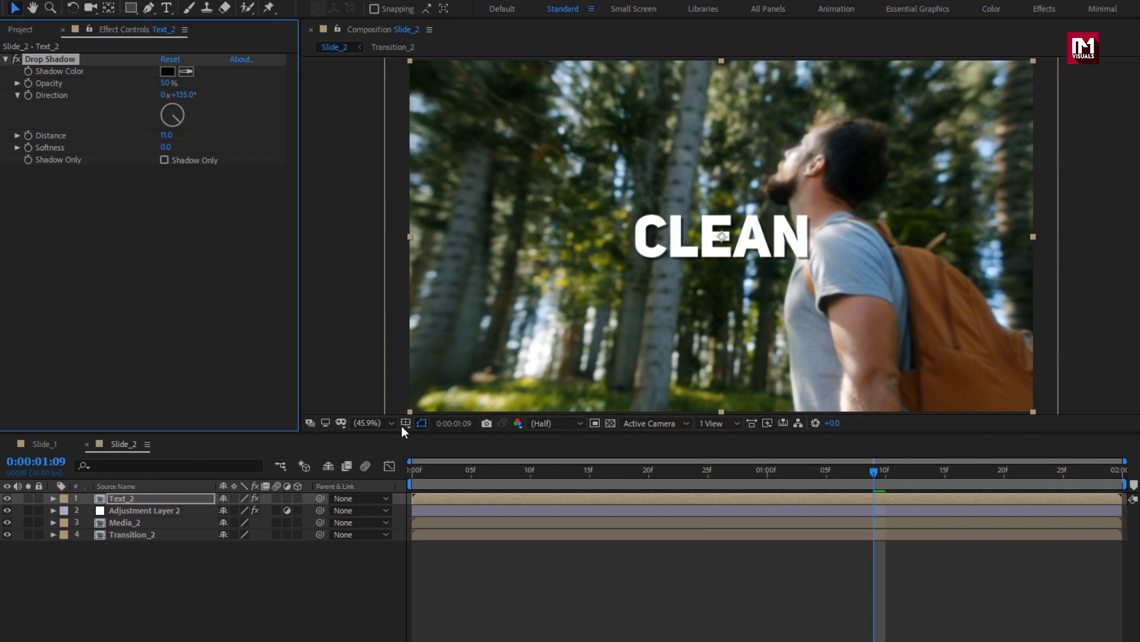
Step: Create a 1080p, 30 fps composition named Slide_3 with a duration of 0:00:02:00
{"action": "key", "text": "ctrl+n"}
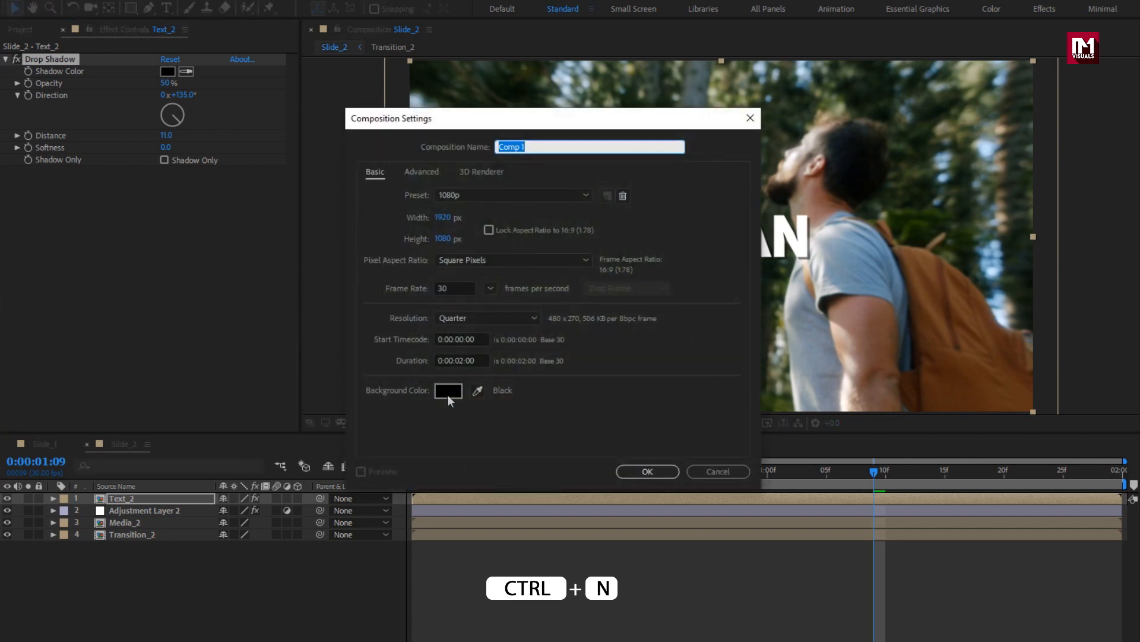
{"action": "type", "text": "Slide"}
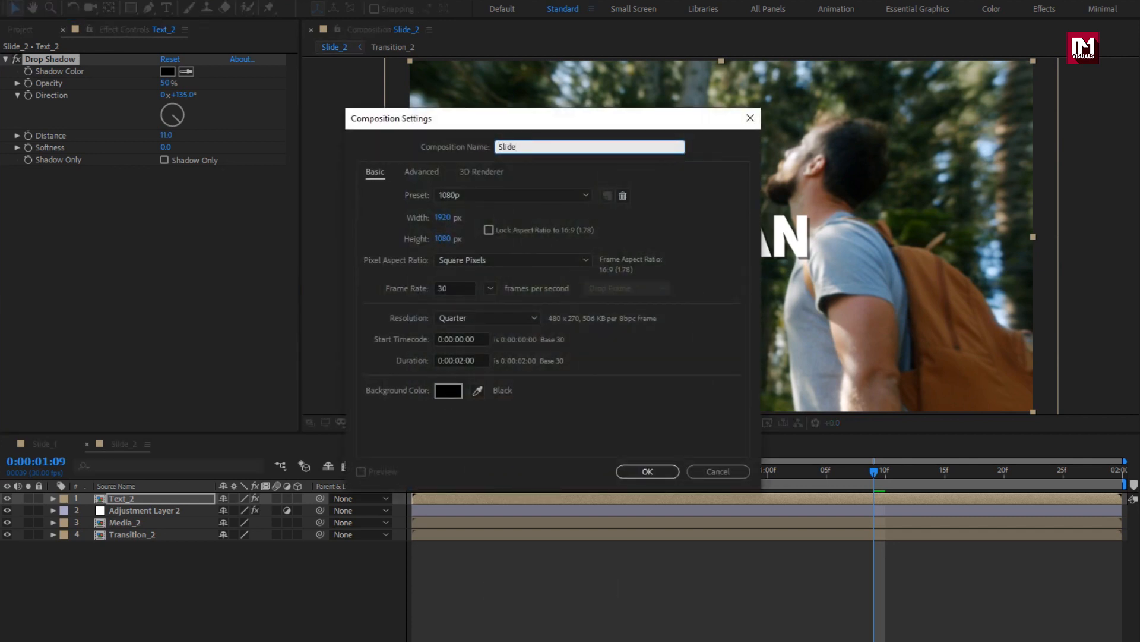
{"action": "type", "text": "_3"}
{"action": "left_click", "coordinate": [658, 475]}
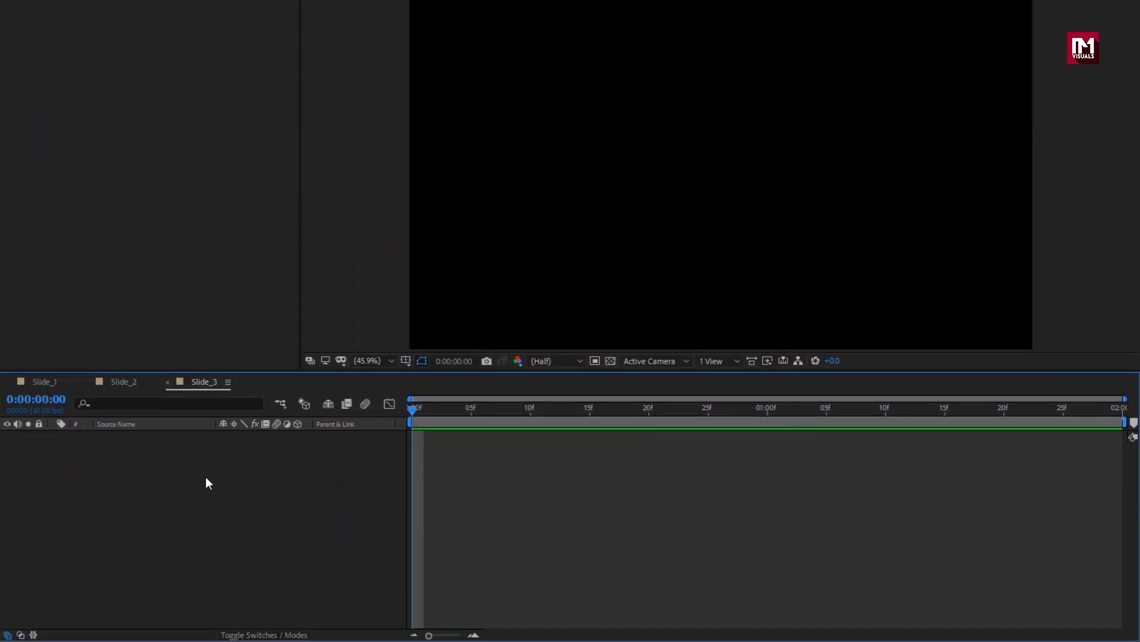
Step: Add a shape layer with five rectangles: large upper-left and lower-right blocks, a wide central bar, and blocks overhanging the frame's top-right and bottom-left corners
{"action": "right_click", "coordinate": [206, 485]}
{"action": "mouse_move", "coordinate": [324, 492]}
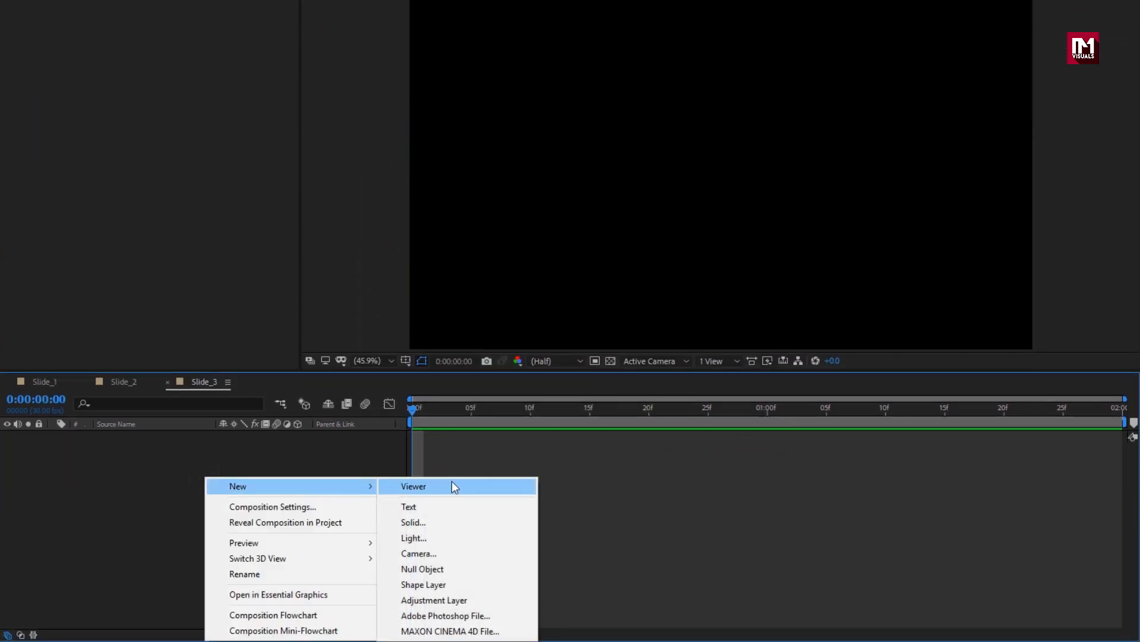
{"action": "left_click", "coordinate": [450, 586]}
{"action": "mouse_move", "coordinate": [648, 47]}
{"action": "left_mouse_down"}
{"action": "mouse_move", "coordinate": [476, 171]}
{"action": "mouse_move", "coordinate": [454, 203]}
{"action": "left_mouse_up"}
{"action": "left_click_drag", "start_coordinate": [968, 126], "coordinate": [542, 184]}
{"action": "mouse_move", "coordinate": [904, 156]}
{"action": "left_mouse_down"}
{"action": "mouse_move", "coordinate": [766, 270]}
{"action": "mouse_move", "coordinate": [724, 326]}
{"action": "left_mouse_up"}
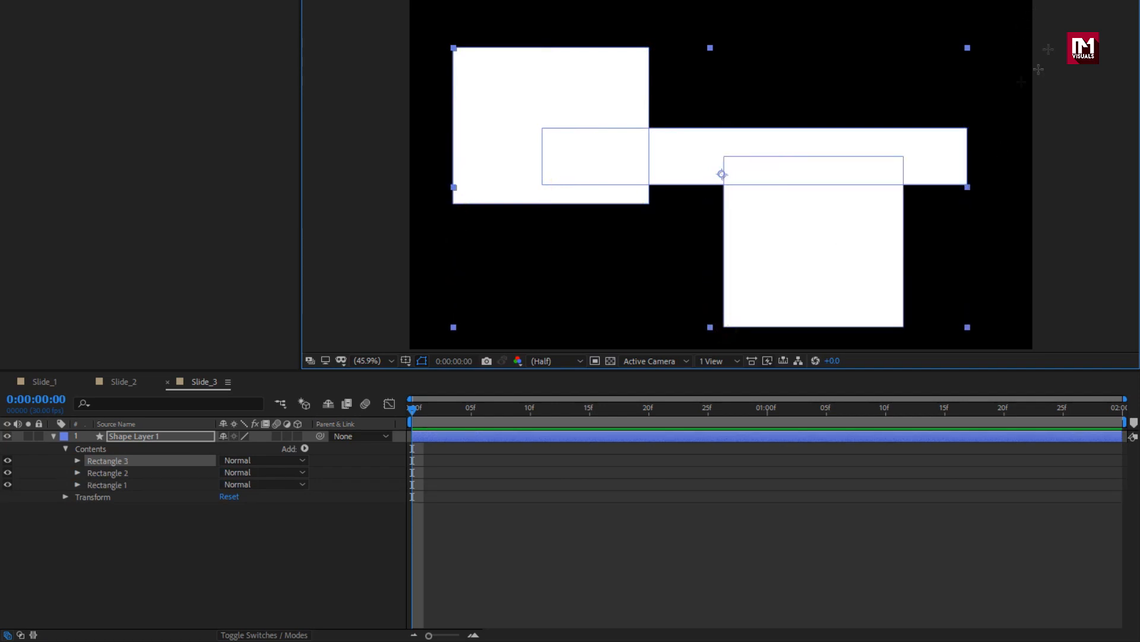
{"action": "left_click_drag", "start_coordinate": [891, 101], "coordinate": [1060, 0]}
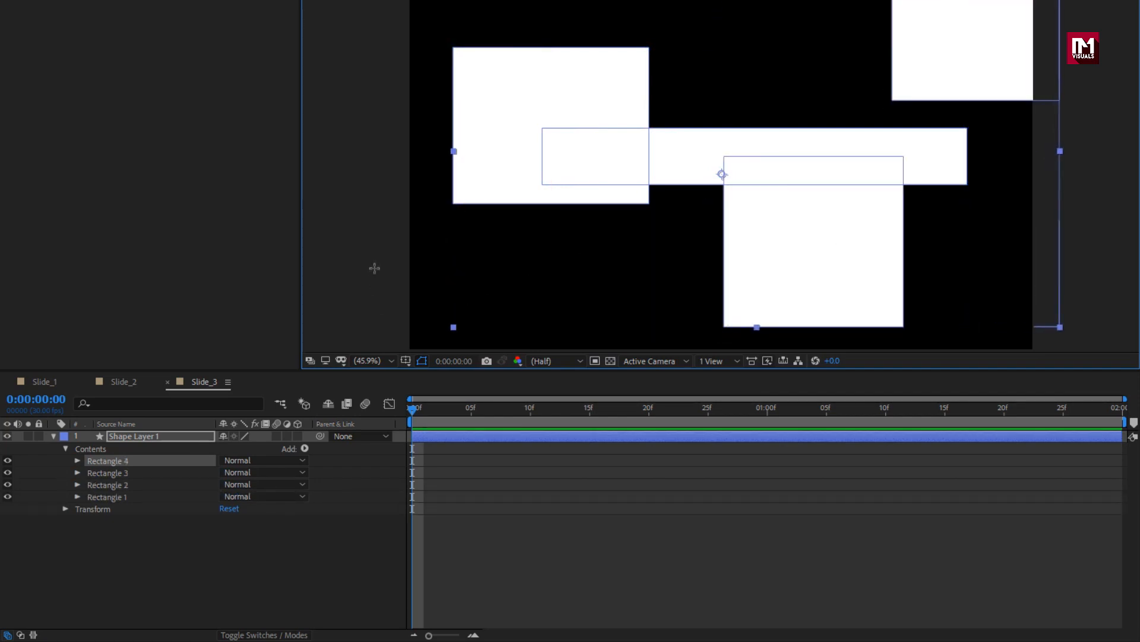
{"action": "left_click_drag", "start_coordinate": [374, 268], "coordinate": [593, 370]}
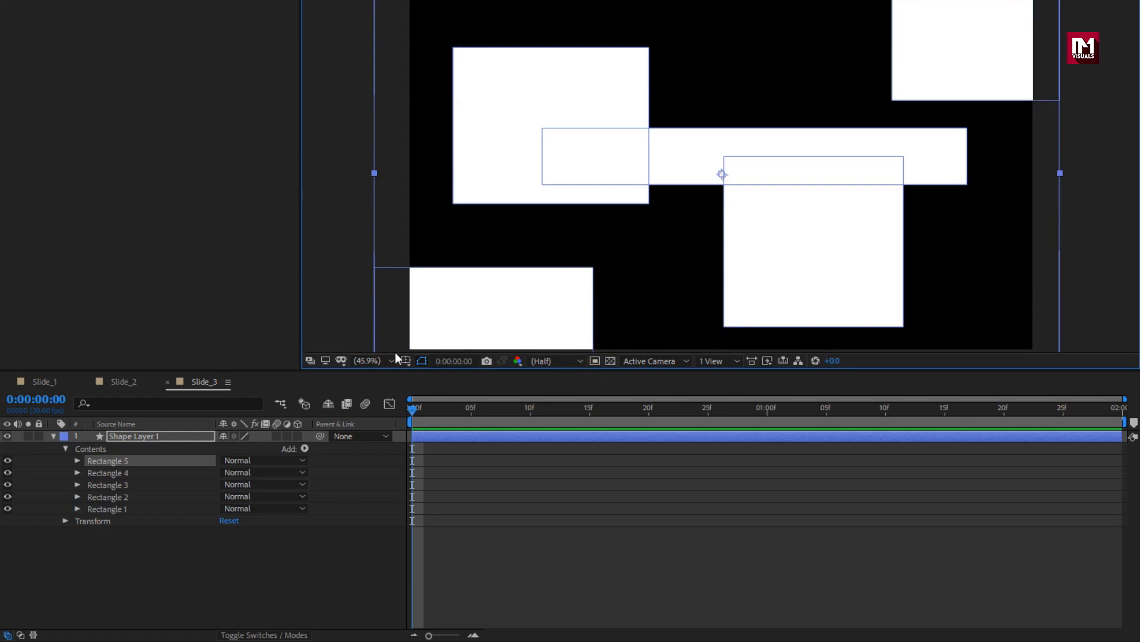
Step: Change Rectangle 2's fill to a warm grey, about B1ABAB, and collapse the shape layer's properties
{"action": "left_click", "coordinate": [77, 497]}
{"action": "left_click", "coordinate": [89, 532]}
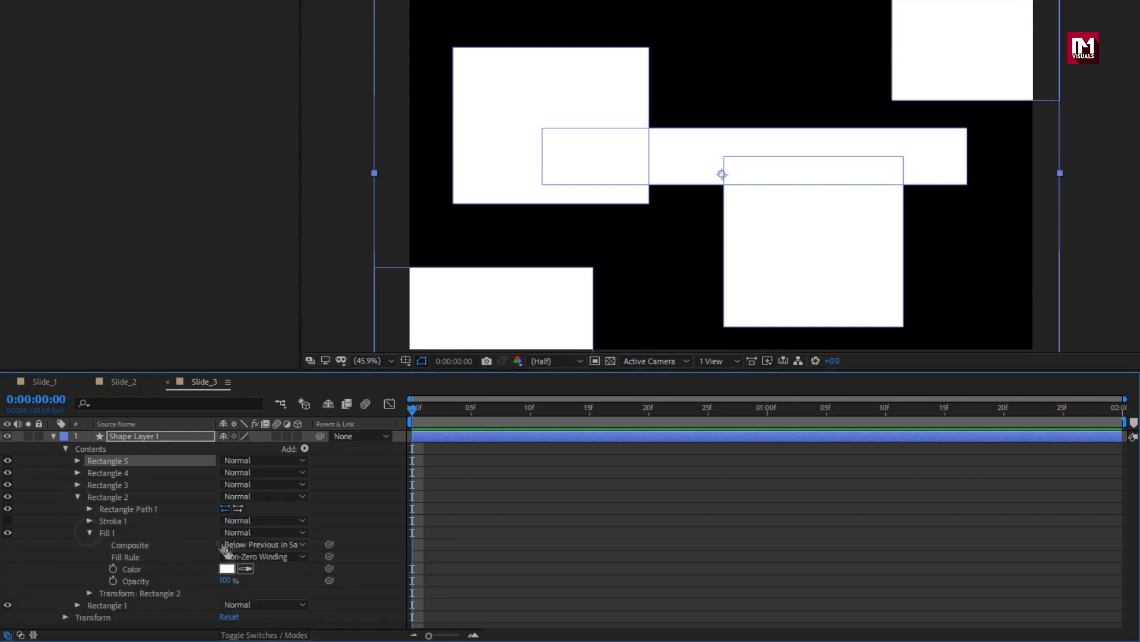
{"action": "left_click", "coordinate": [227, 568]}
{"action": "left_click", "coordinate": [15, 187]}
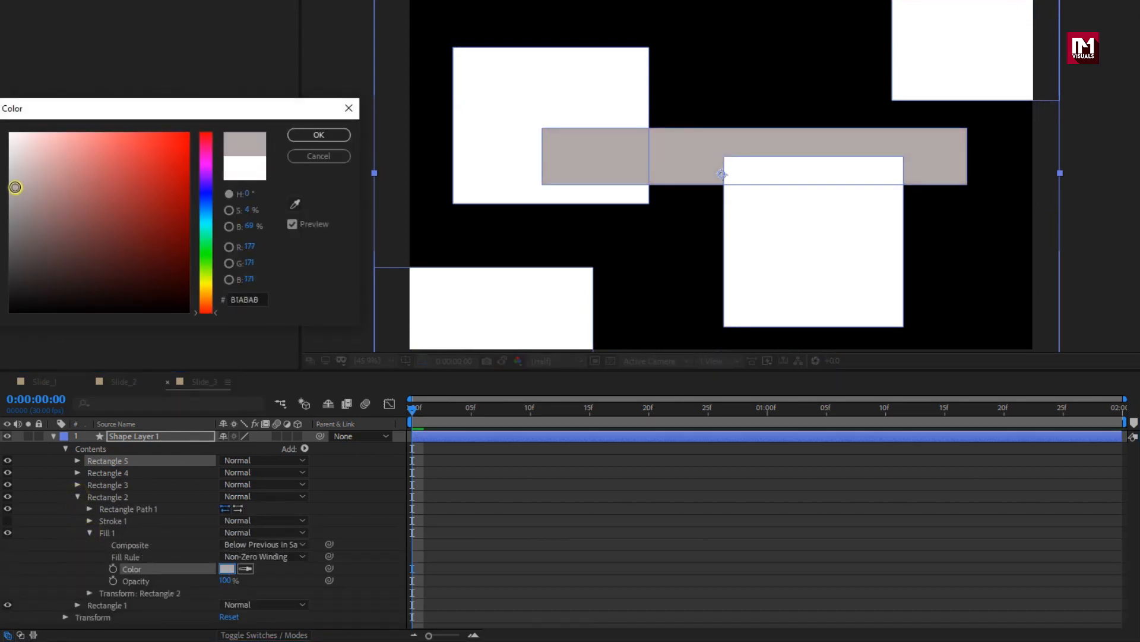
{"action": "left_click", "coordinate": [319, 135]}
{"action": "left_click", "coordinate": [54, 436]}
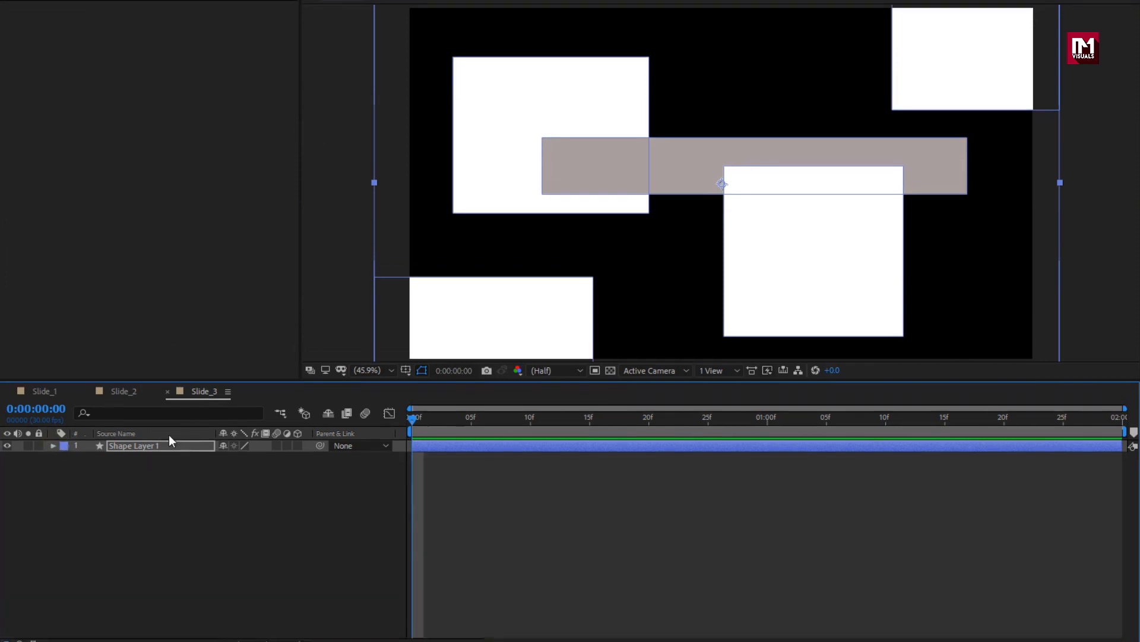
Step: Pre-compose the shape layer in Slide_3 into a new composition named Transition_3
{"action": "right_click", "coordinate": [140, 438]}
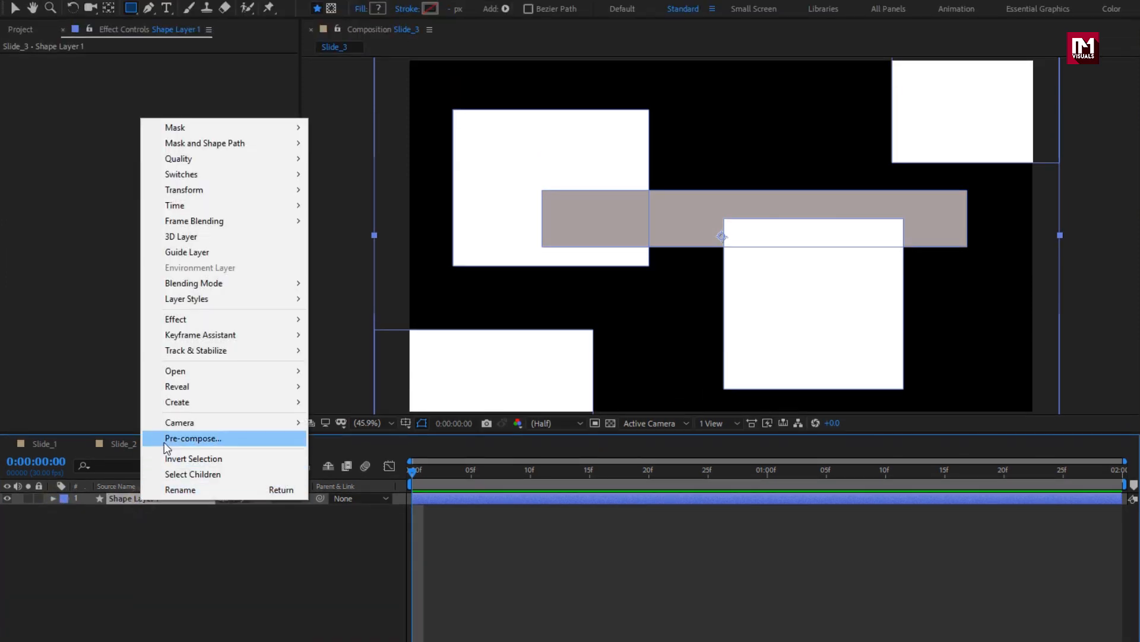
{"action": "left_click", "coordinate": [164, 441]}
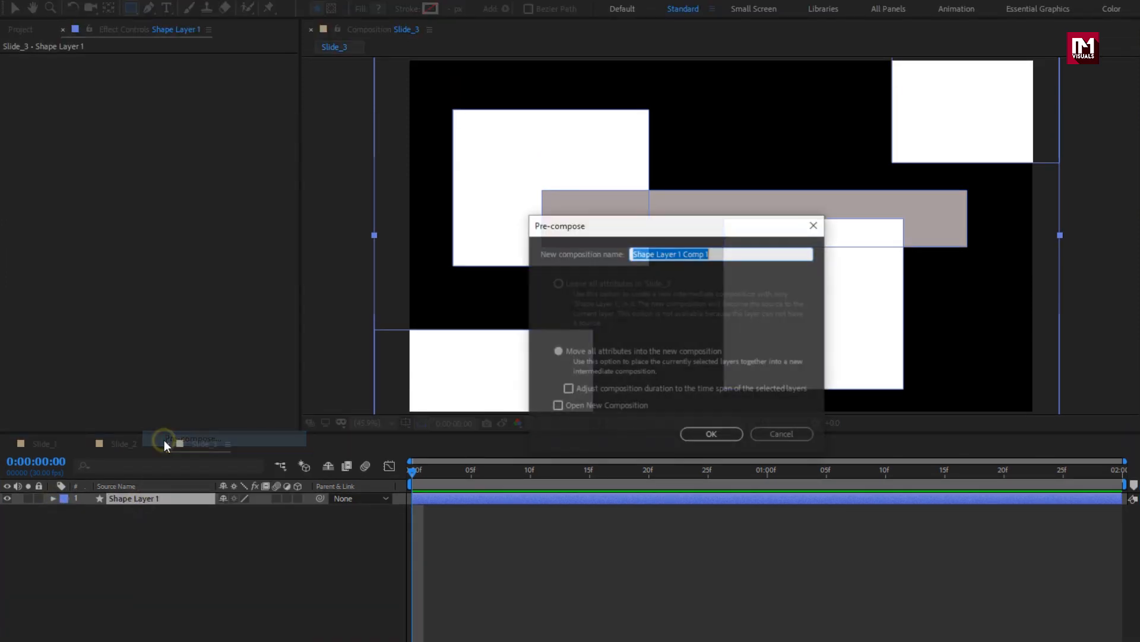
{"action": "type", "text": "Transition_"}
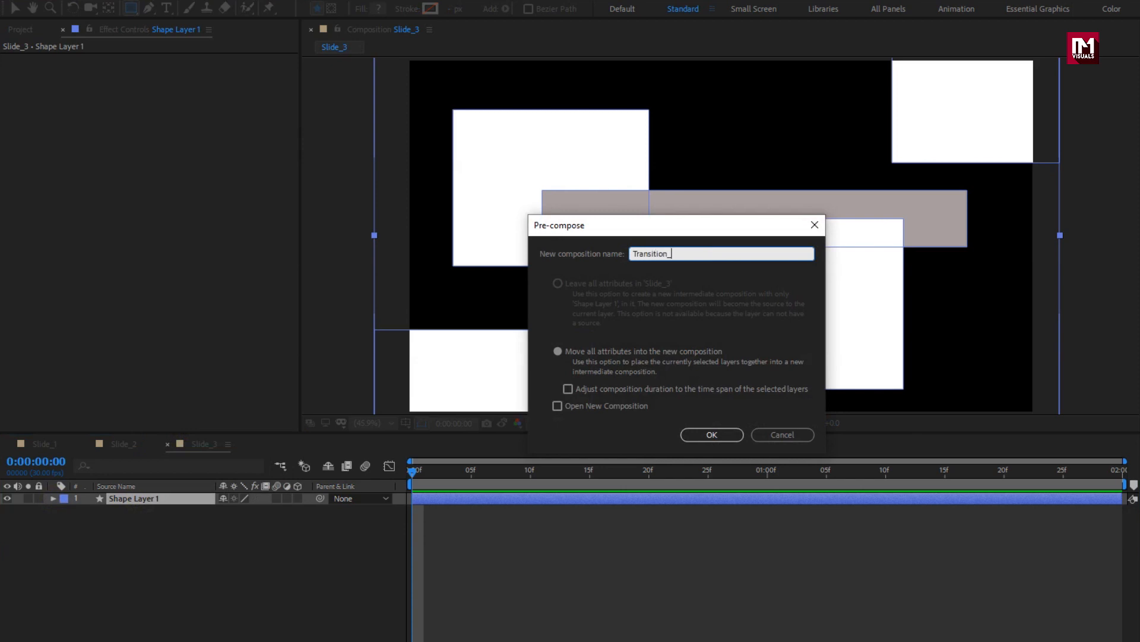
{"action": "type", "text": "3"}
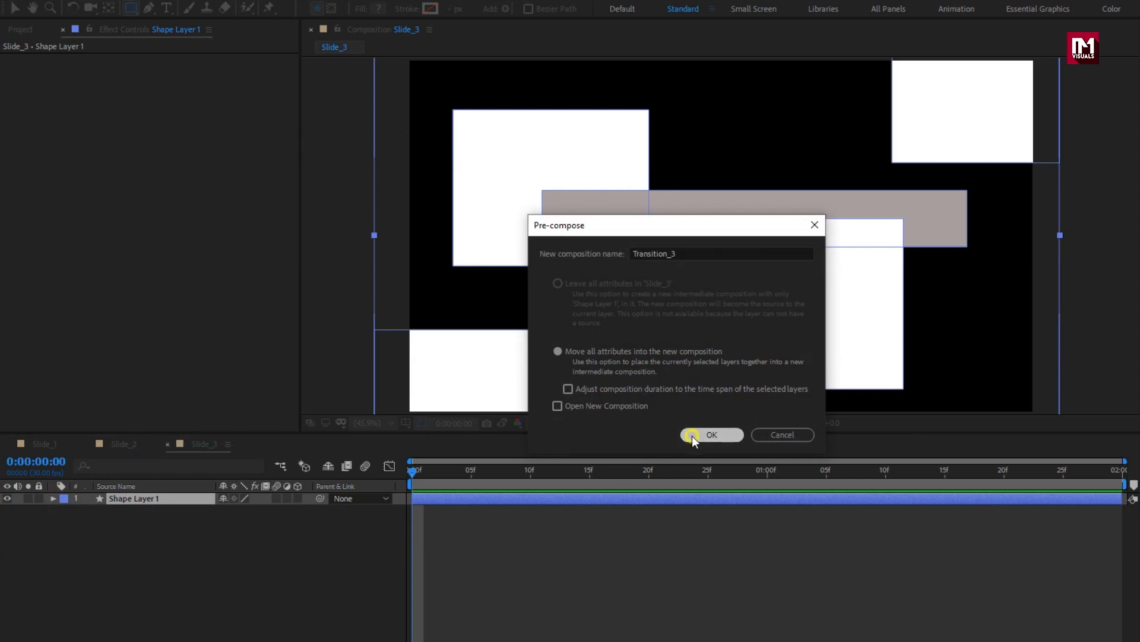
{"action": "left_click", "coordinate": [693, 435]}
Step: Add Video_3.mp4 to the Slide_3 composition above the Transition_3 layer
{"action": "left_click", "coordinate": [12, 33]}
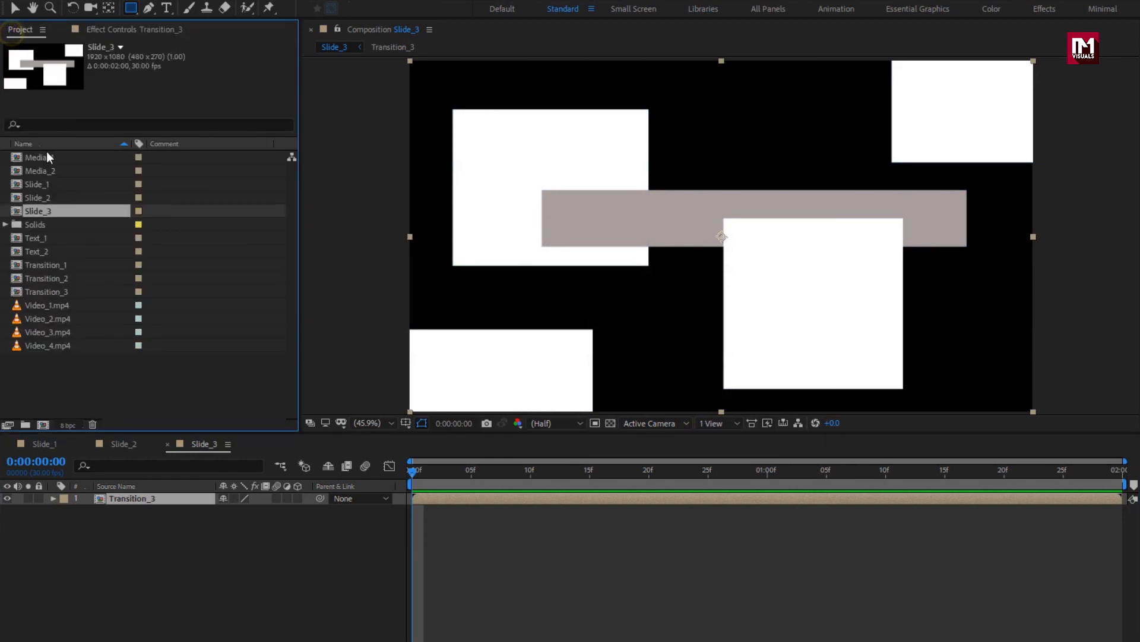
{"action": "left_click", "coordinate": [48, 333]}
{"action": "left_click_drag", "start_coordinate": [49, 336], "coordinate": [149, 498]}
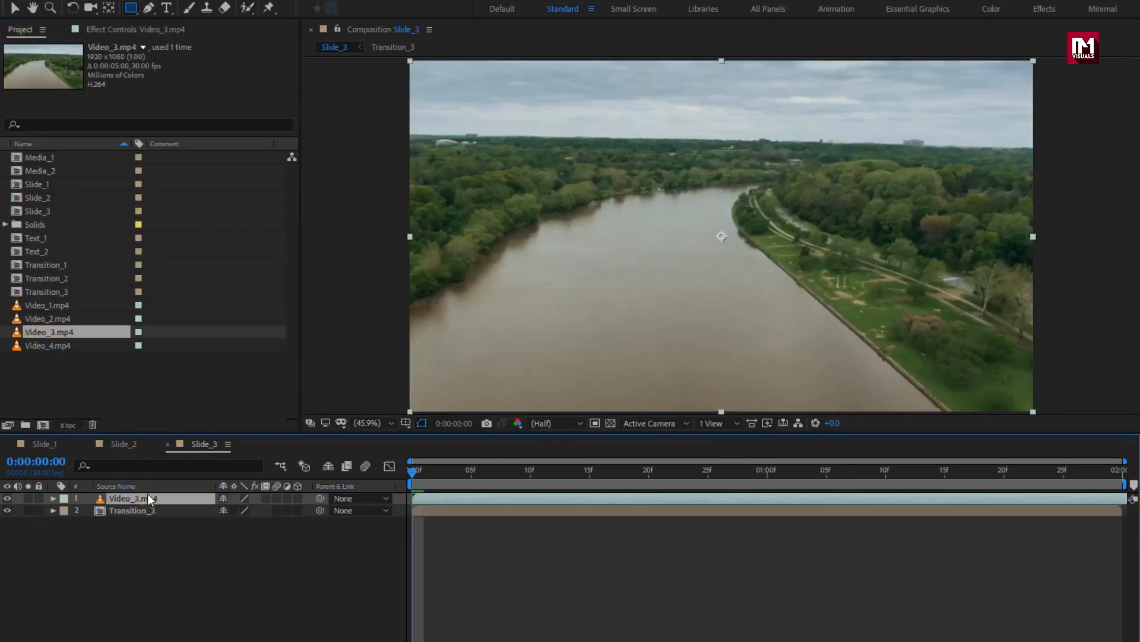
Step: Pre-compose the Video_3.mp4 layer into a new composition named Media_3
{"action": "right_click", "coordinate": [149, 497]}
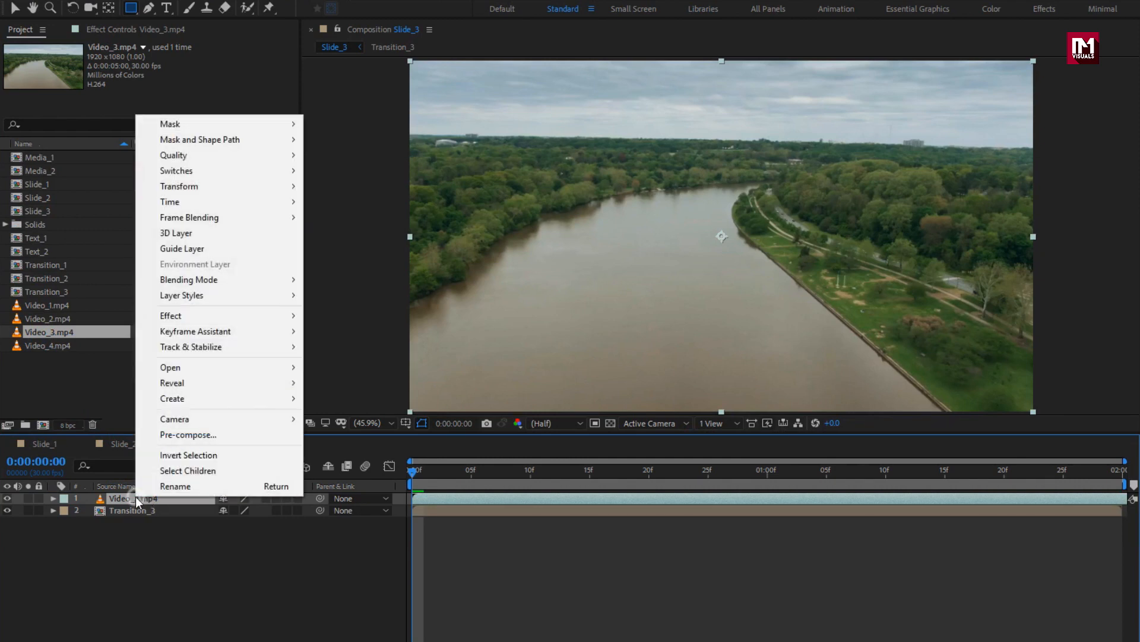
{"action": "left_click", "coordinate": [162, 432]}
{"action": "type", "text": "Media_3"}
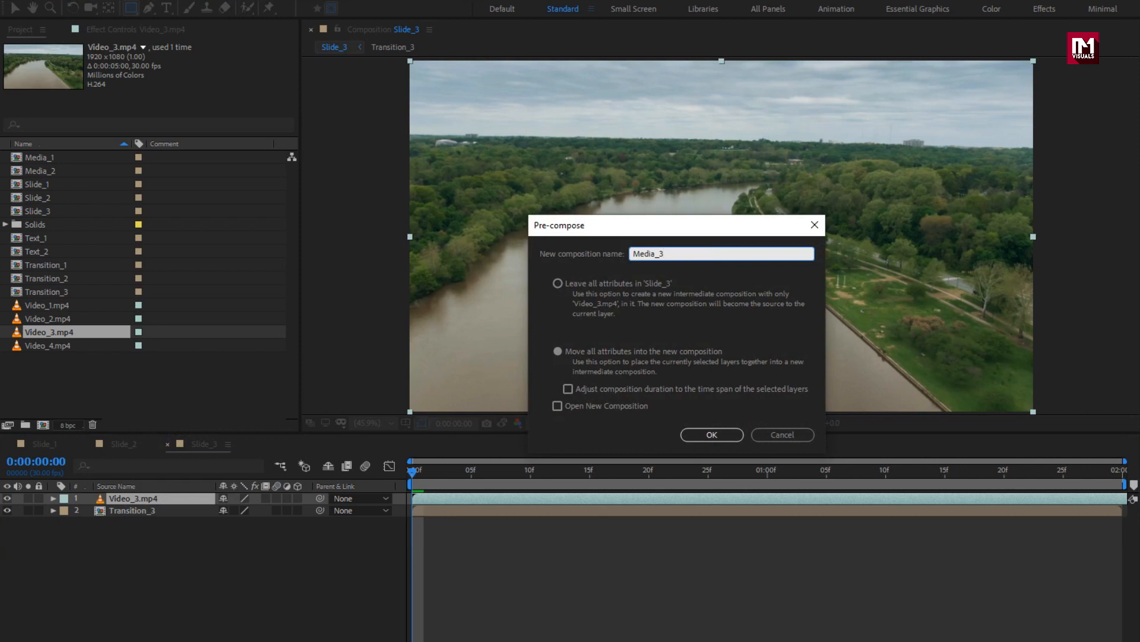
{"action": "left_click", "coordinate": [712, 436]}
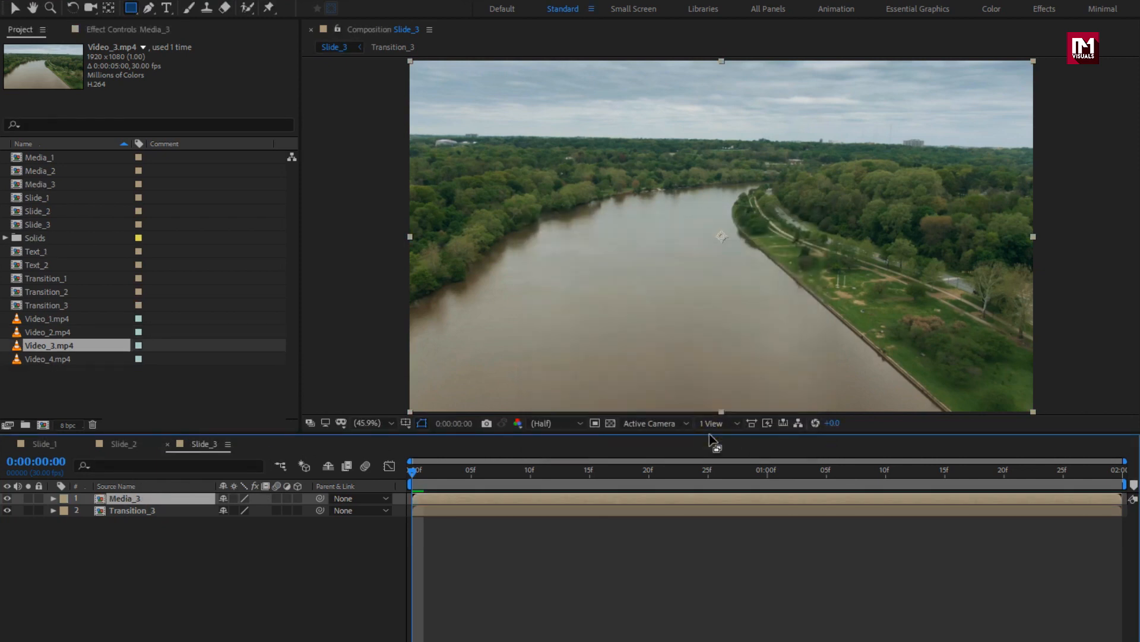
Step: Add an adjustment layer above Media_3 in the Slide_3 composition
{"action": "right_click", "coordinate": [120, 572]}
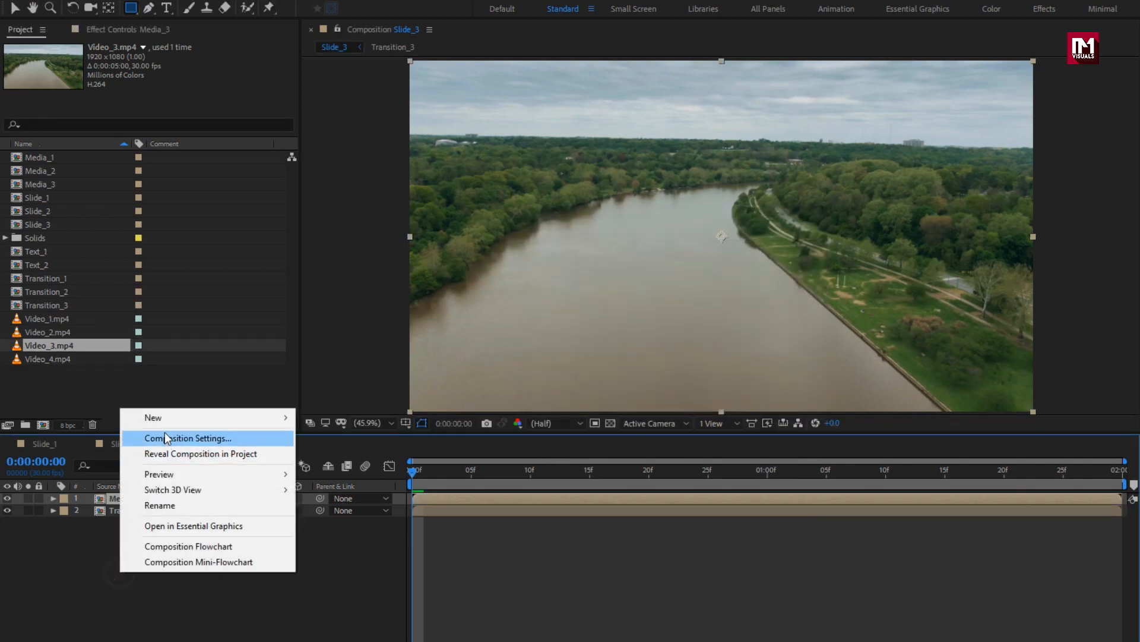
{"action": "mouse_move", "coordinate": [162, 417]}
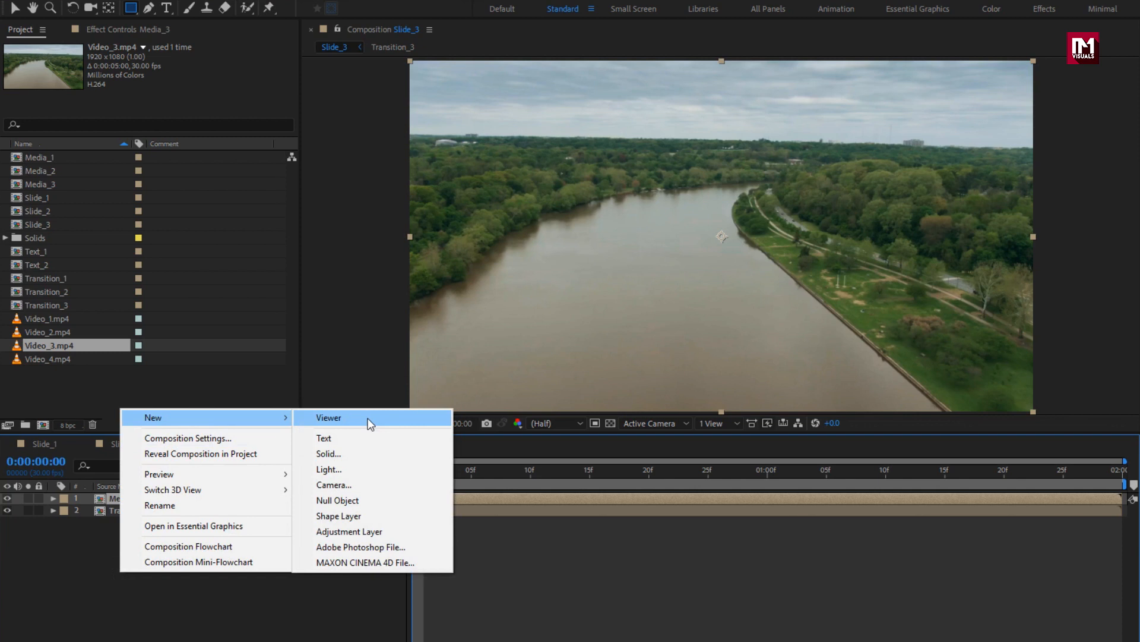
{"action": "left_click", "coordinate": [351, 532]}
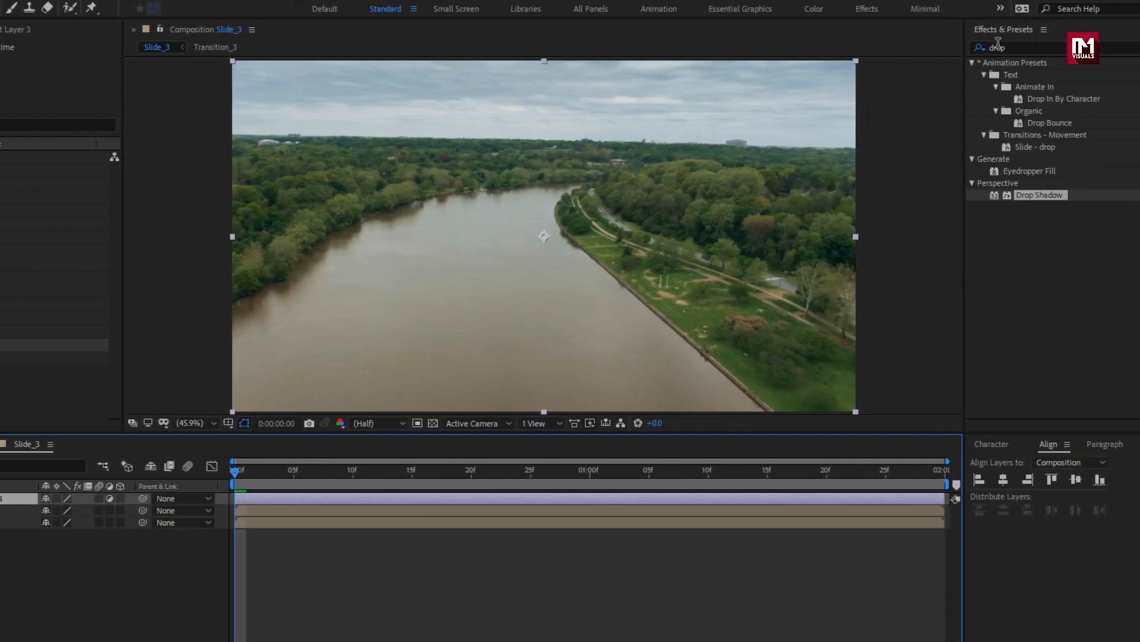
Step: Apply the Displacement Map effect to the adjustment layer, using Transition_3 as its displacement map layer
{"action": "left_click", "coordinate": [998, 47]}
{"action": "type", "text": "disp"}
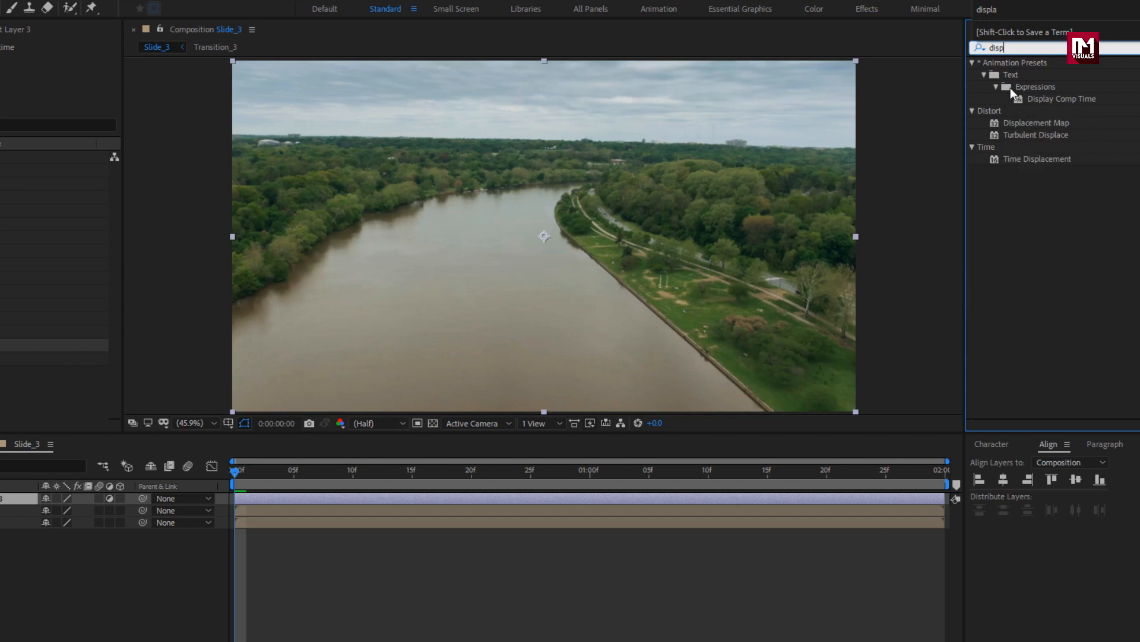
{"action": "double_click", "coordinate": [1027, 123]}
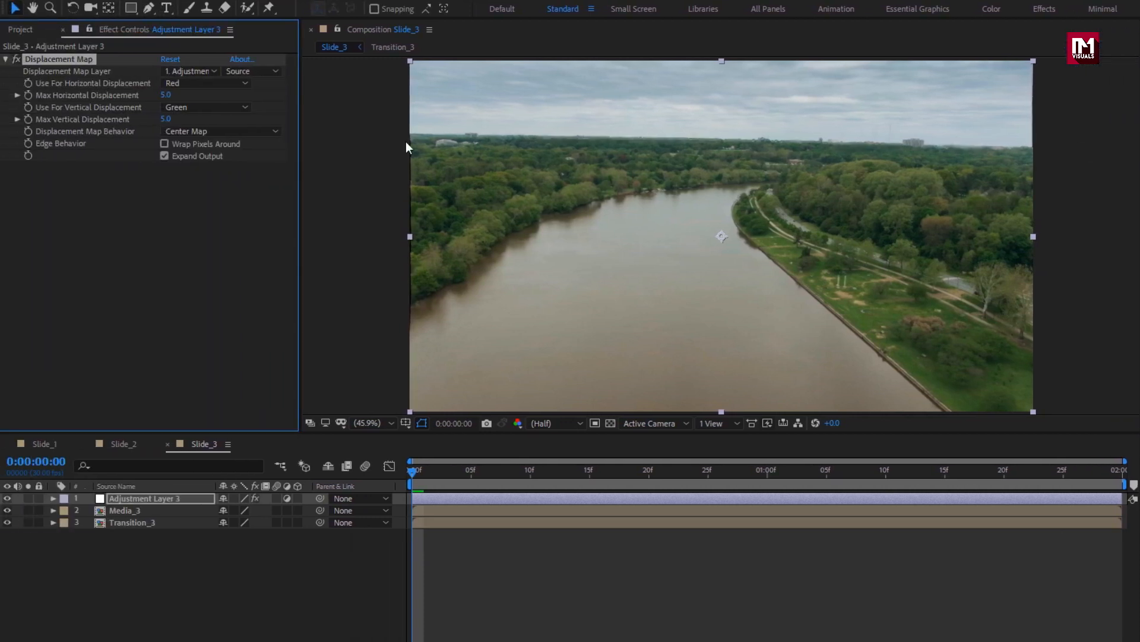
{"action": "left_click", "coordinate": [196, 71]}
{"action": "left_click", "coordinate": [198, 135]}
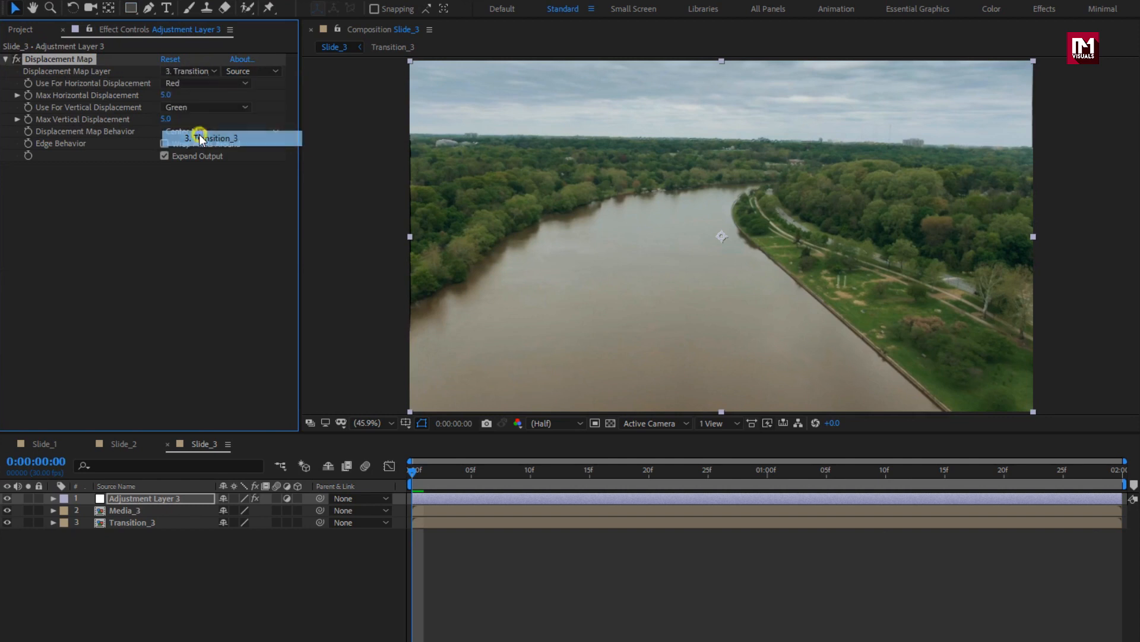
Step: Keyframe Max Horizontal Displacement on the adjustment layer at -80 at the start and 0 at 0:00:00:25
{"action": "left_click", "coordinate": [410, 474]}
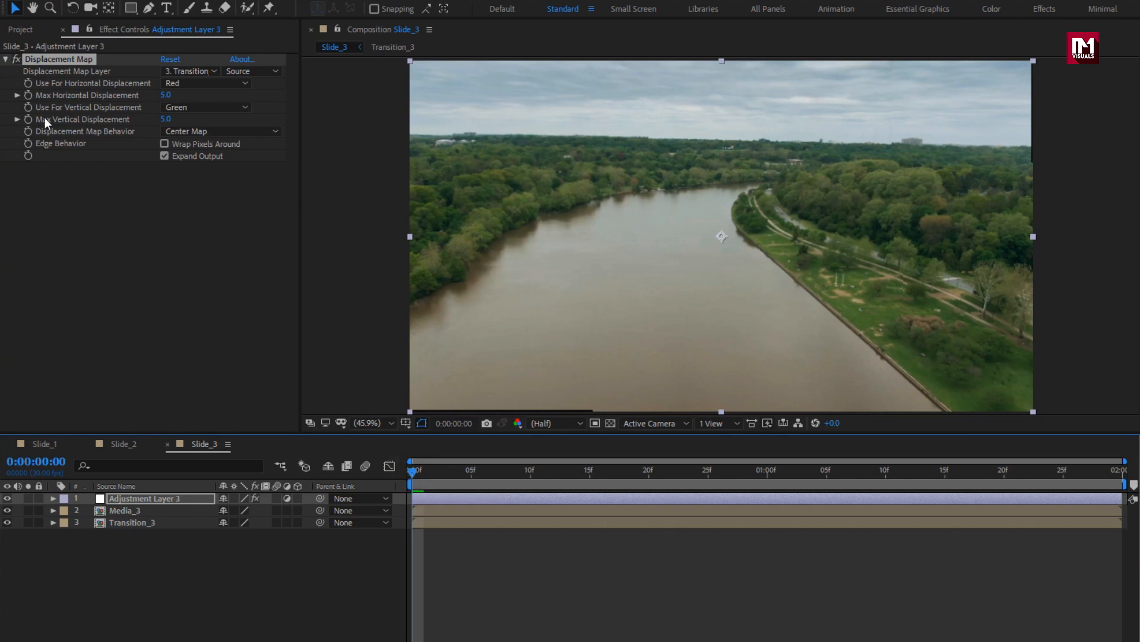
{"action": "left_click", "coordinate": [28, 94]}
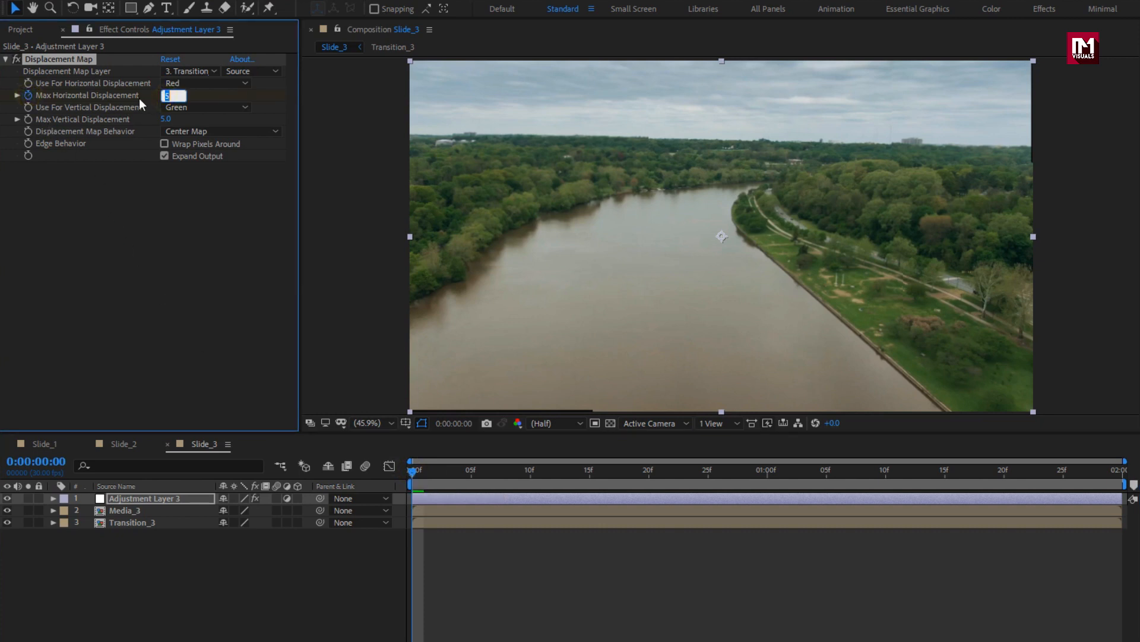
{"action": "type", "text": "-80"}
{"action": "key", "text": "Return"}
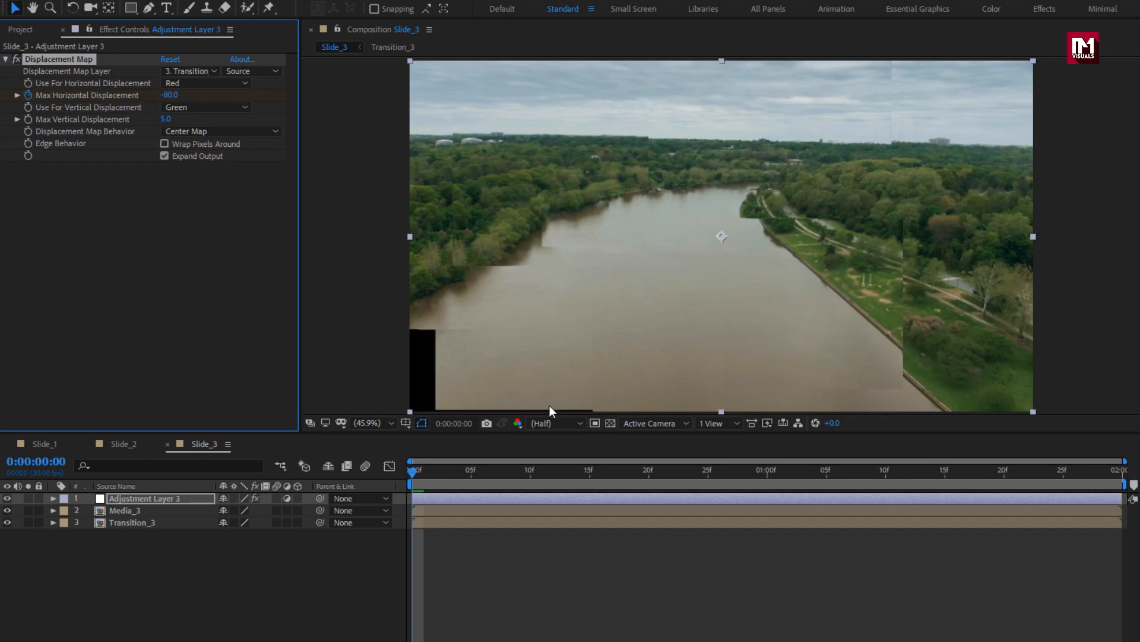
{"action": "left_click", "coordinate": [707, 472]}
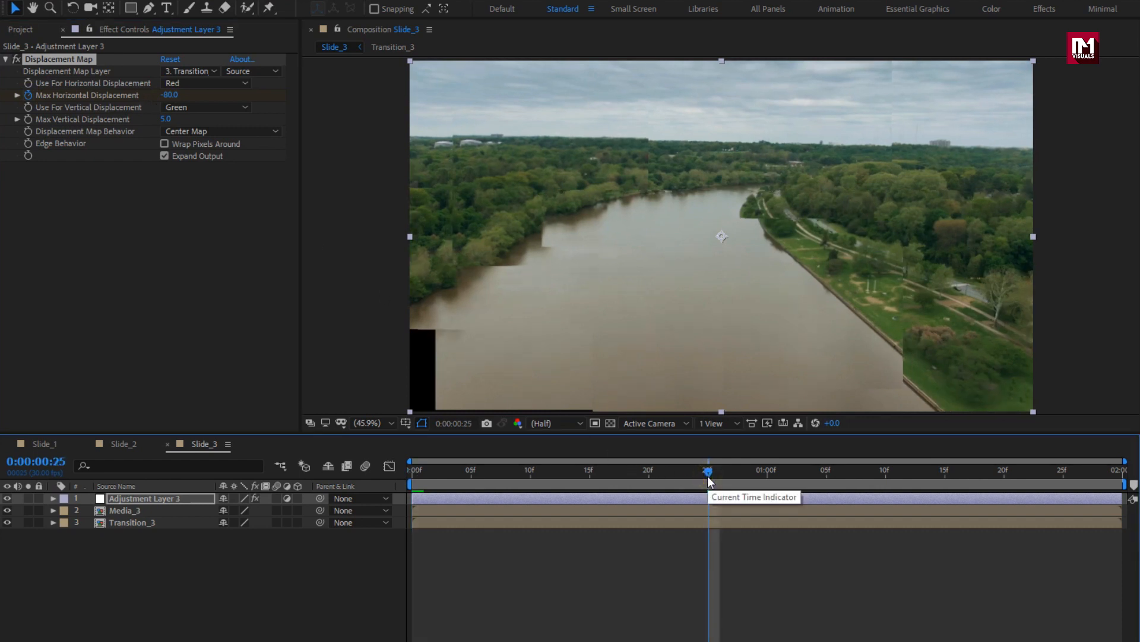
{"action": "left_click", "coordinate": [170, 95]}
{"action": "type", "text": "0"}
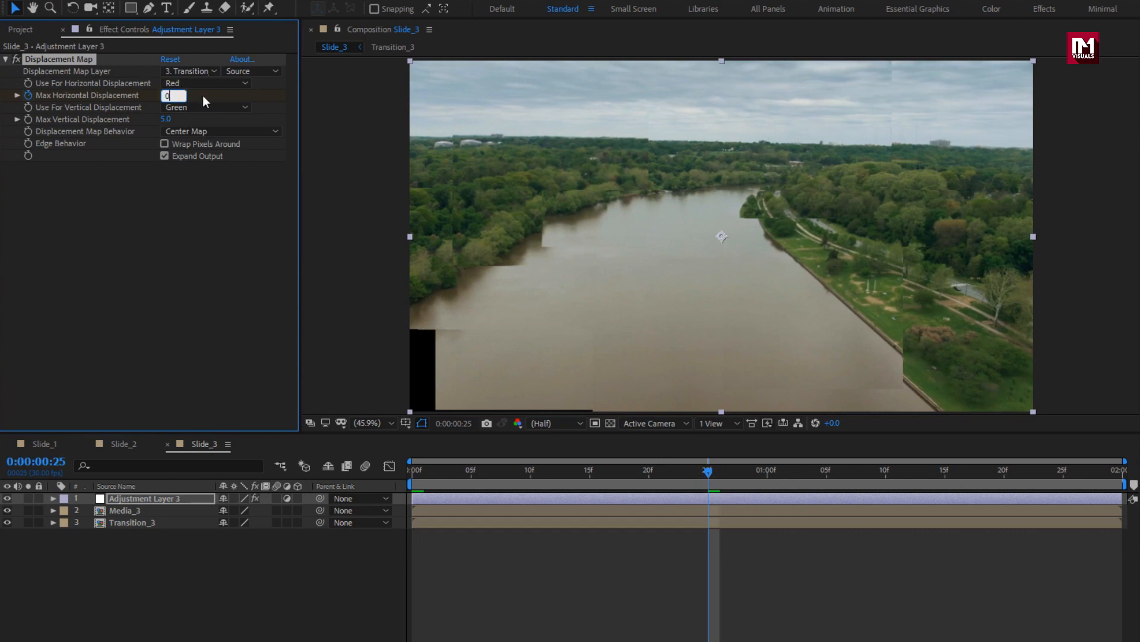
{"action": "key", "text": "Return"}
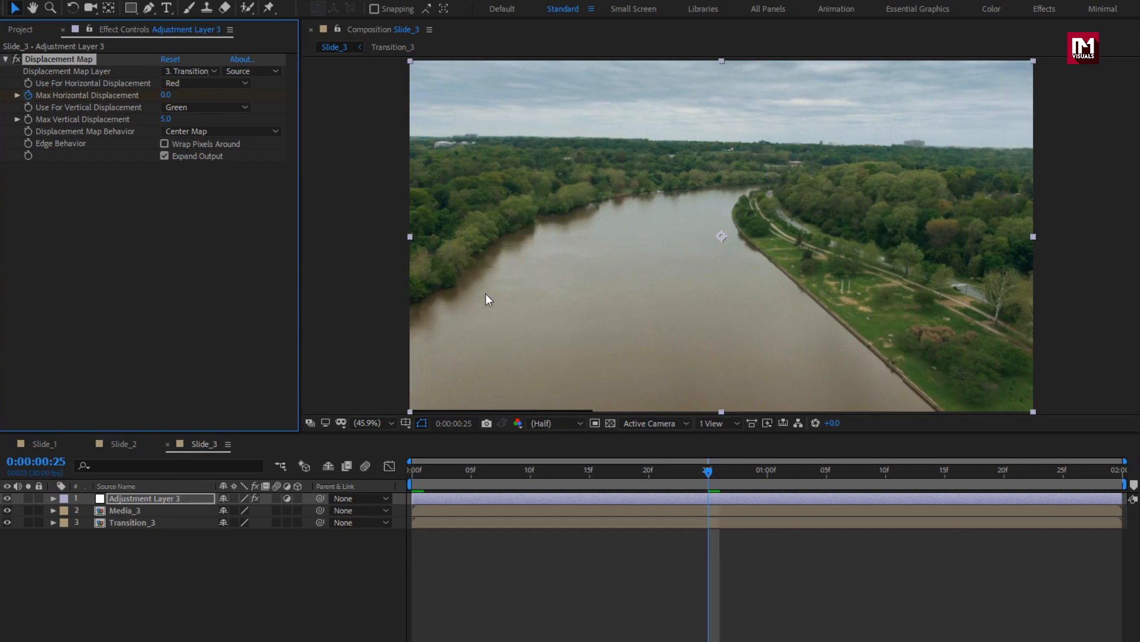
Step: Keyframe Max Vertical Displacement on the adjustment layer at 0 at 0:00:01:00 and 30 at 0:00:01:29
{"action": "left_click", "coordinate": [768, 472]}
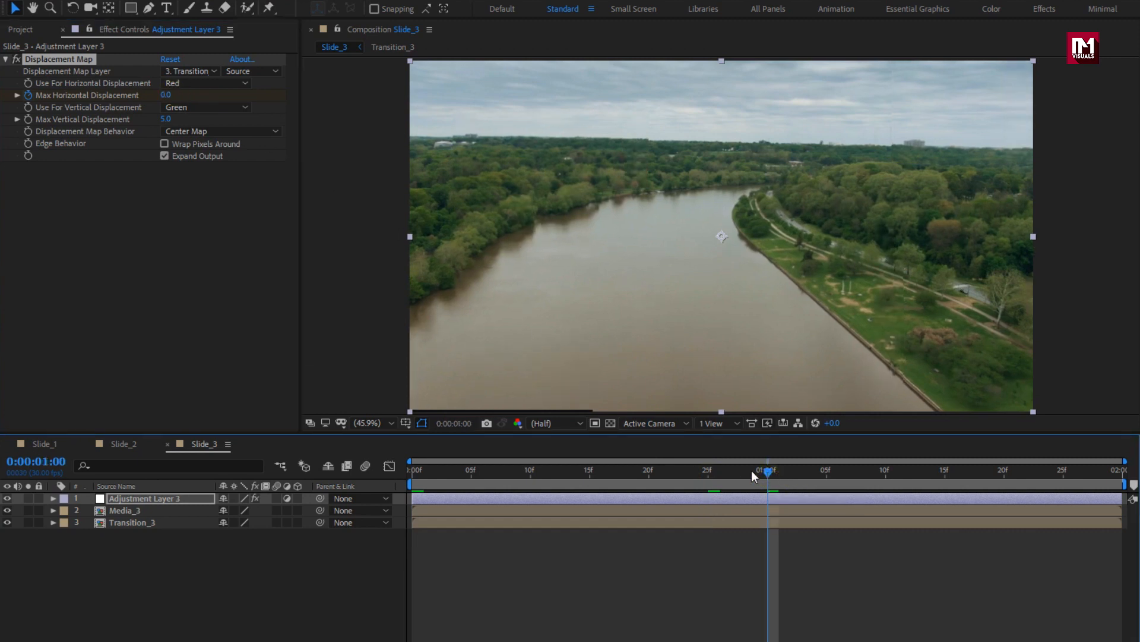
{"action": "left_click", "coordinate": [28, 119]}
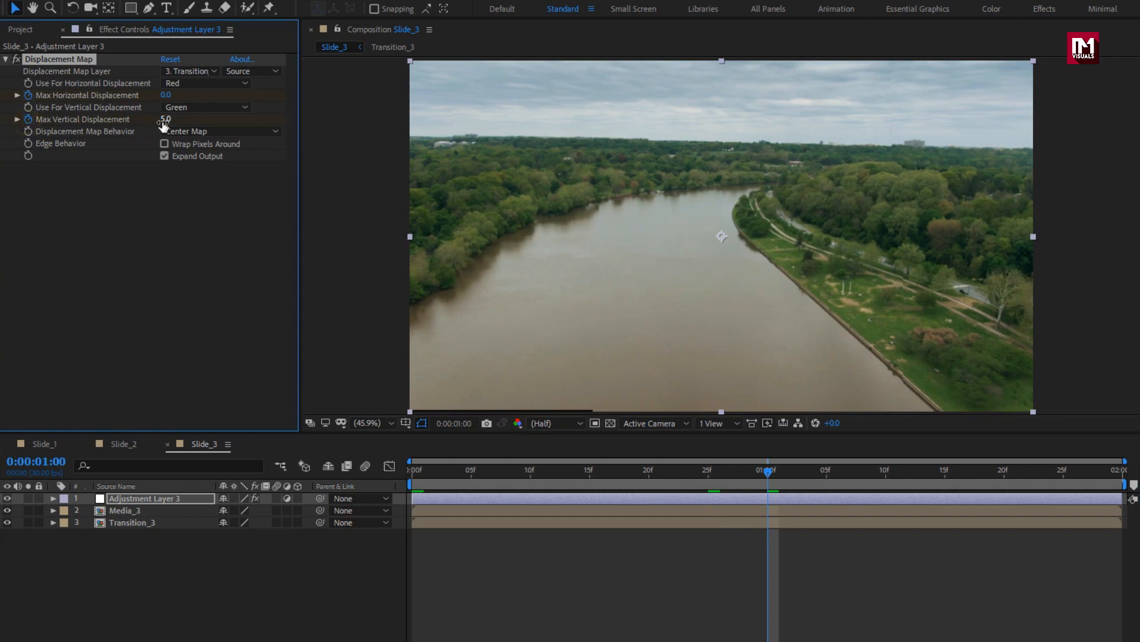
{"action": "left_click", "coordinate": [164, 120]}
{"action": "type", "text": "0"}
{"action": "key", "text": "Return"}
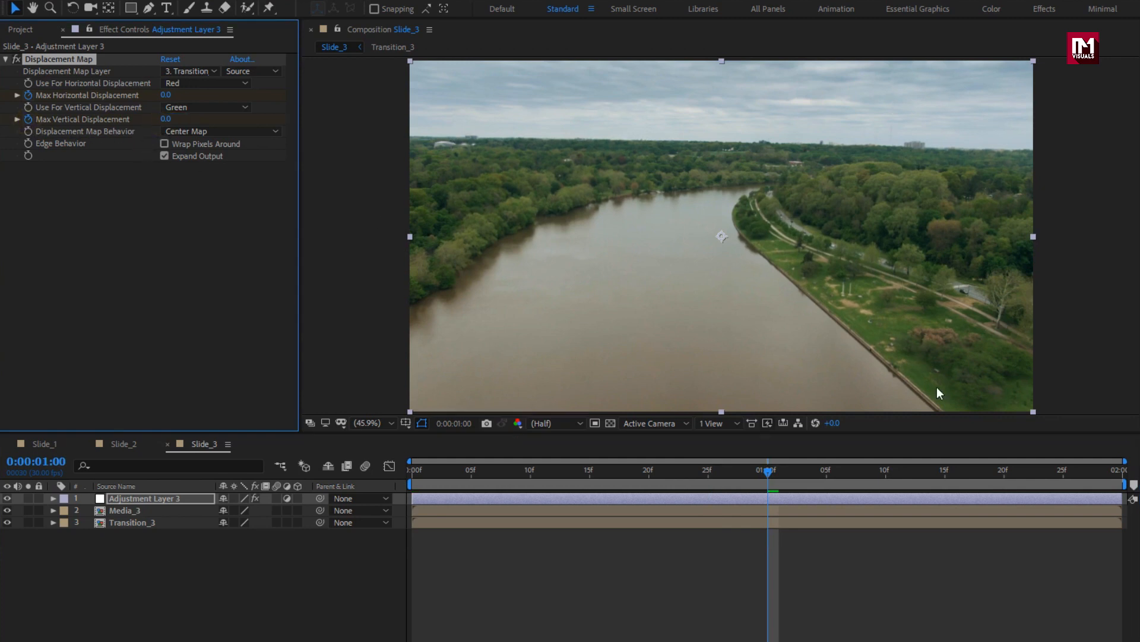
{"action": "left_click", "coordinate": [1111, 472]}
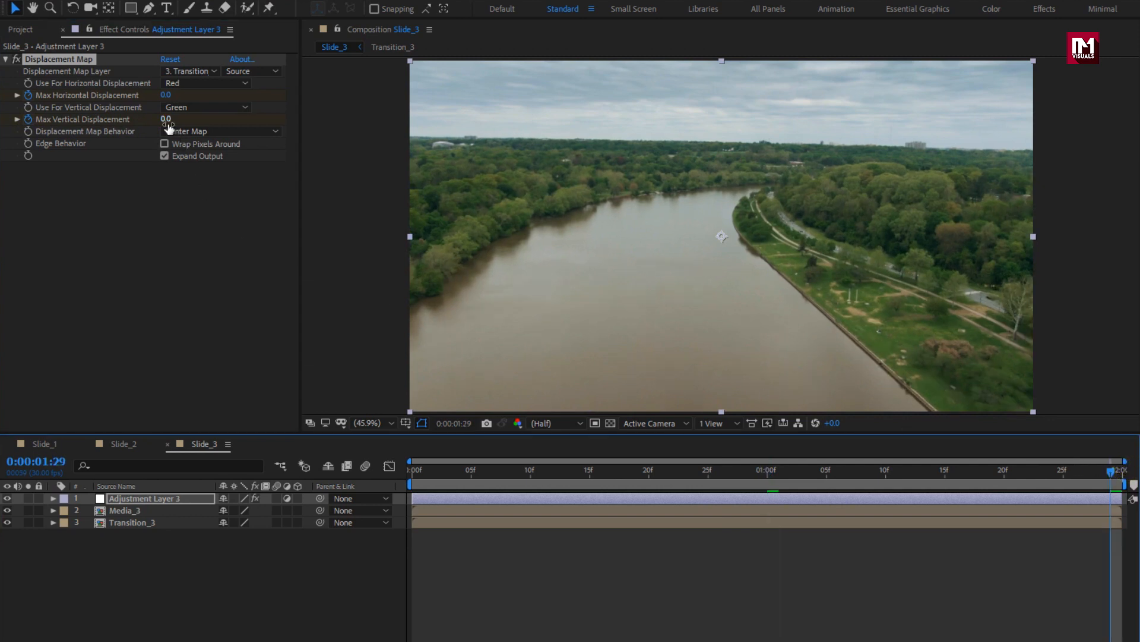
{"action": "left_click_drag", "start_coordinate": [168, 123], "coordinate": [186, 121]}
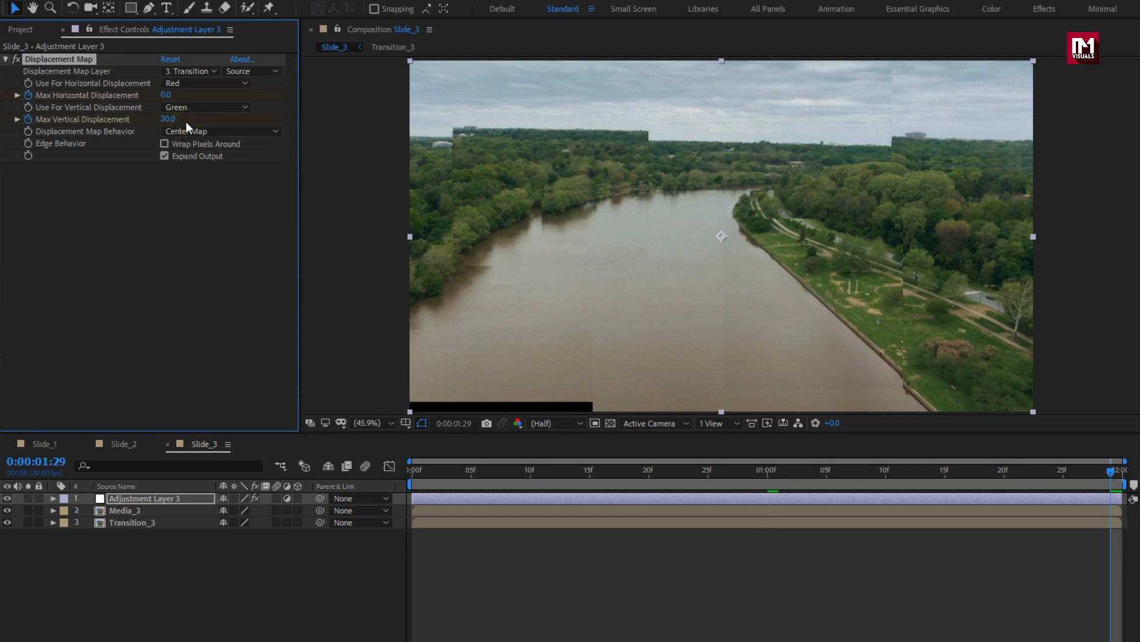
Step: Apply Easy Ease to all horizontal and vertical displacement keyframes of the adjustment layer
{"action": "left_click", "coordinate": [131, 497]}
{"action": "key", "text": "u"}
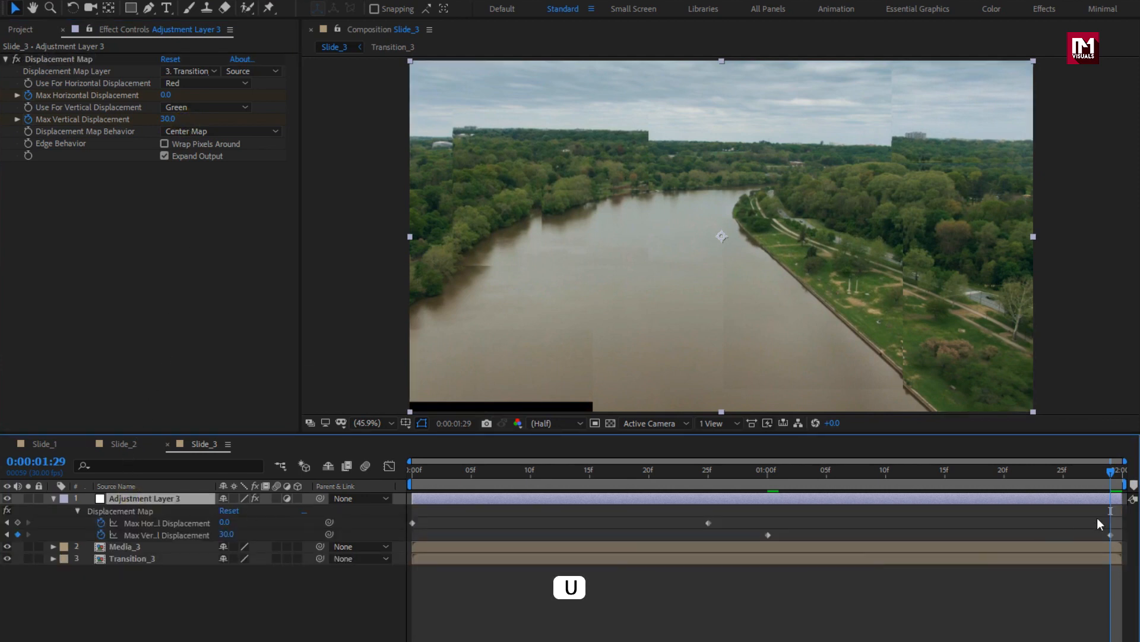
{"action": "left_click_drag", "start_coordinate": [1119, 512], "coordinate": [406, 542]}
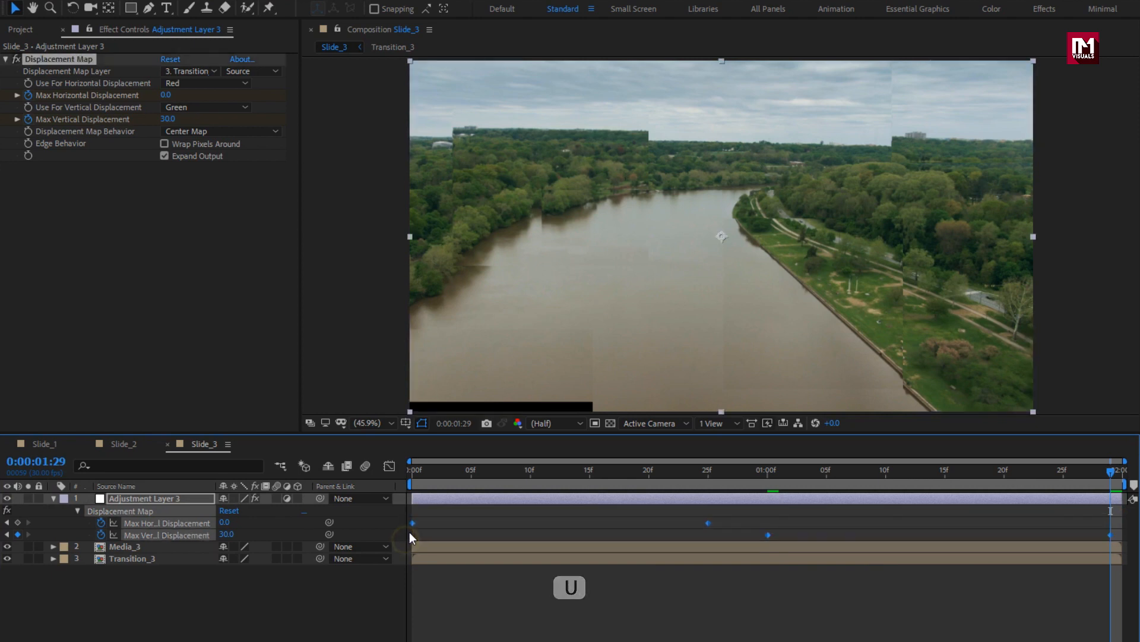
{"action": "right_click", "coordinate": [415, 522]}
{"action": "mouse_move", "coordinate": [512, 517]}
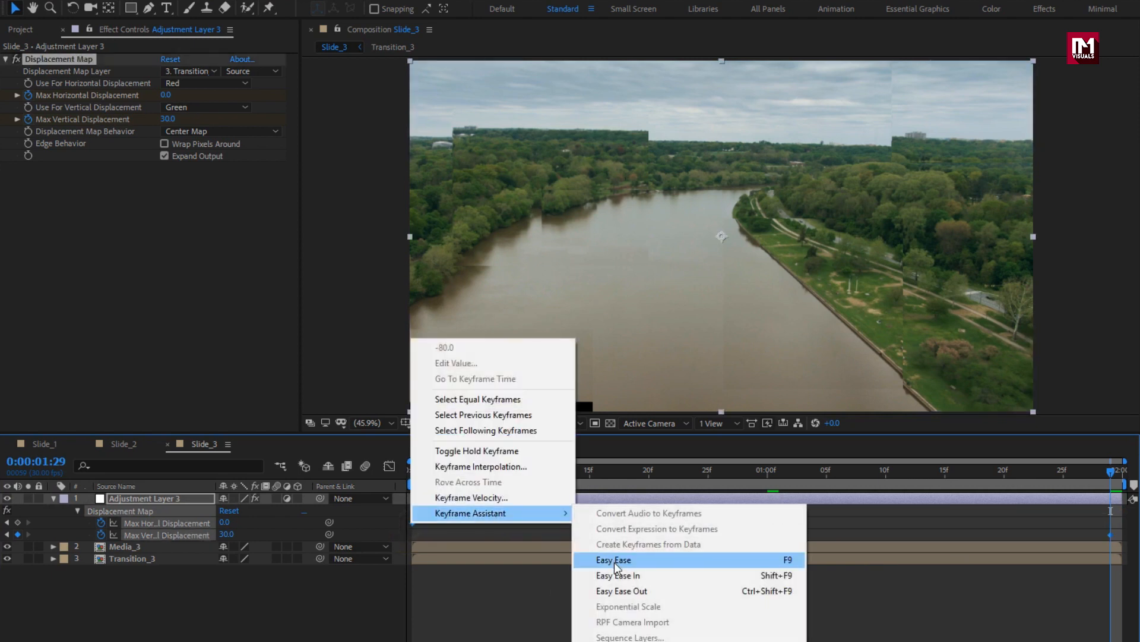
{"action": "left_click", "coordinate": [614, 559]}
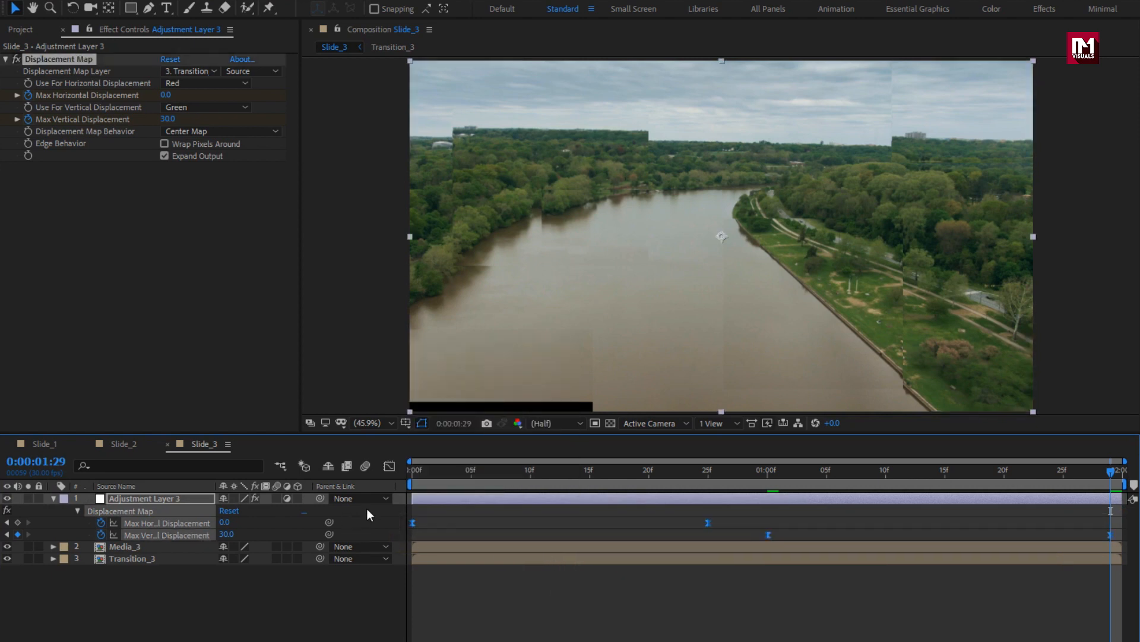
Step: Apply the CC Lens effect to the adjustment layer and set its Size to 220
{"action": "left_click", "coordinate": [193, 499]}
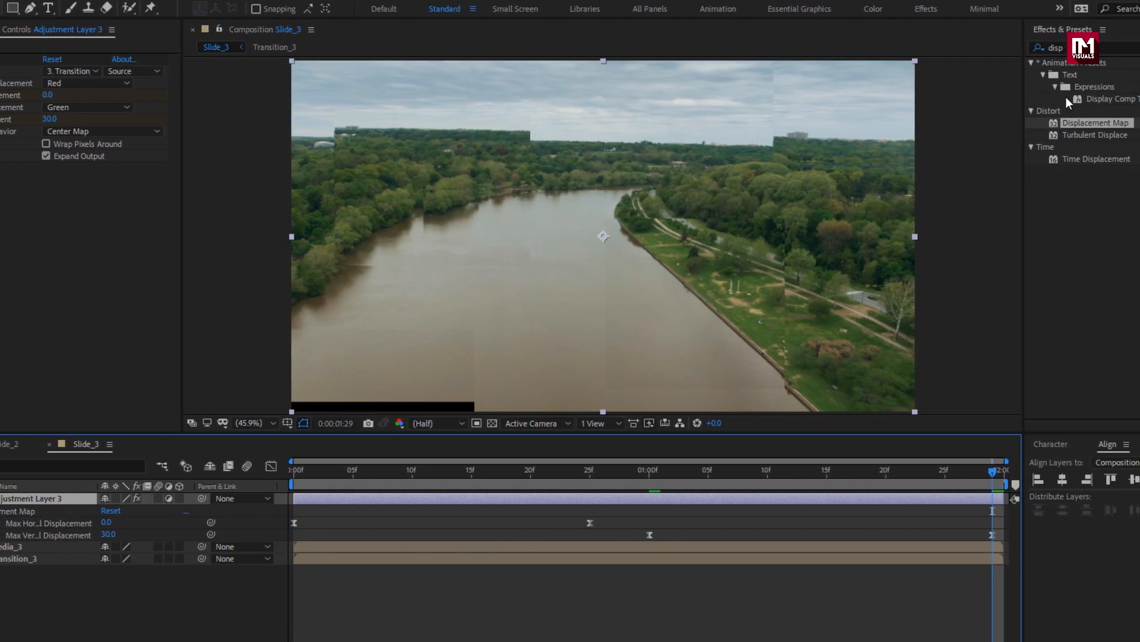
{"action": "left_click", "coordinate": [1002, 47]}
{"action": "key", "text": "BackSpace"}
{"action": "key", "text": "BackSpace"}
{"action": "key", "text": "BackSpace"}
{"action": "key", "text": "BackSpace"}
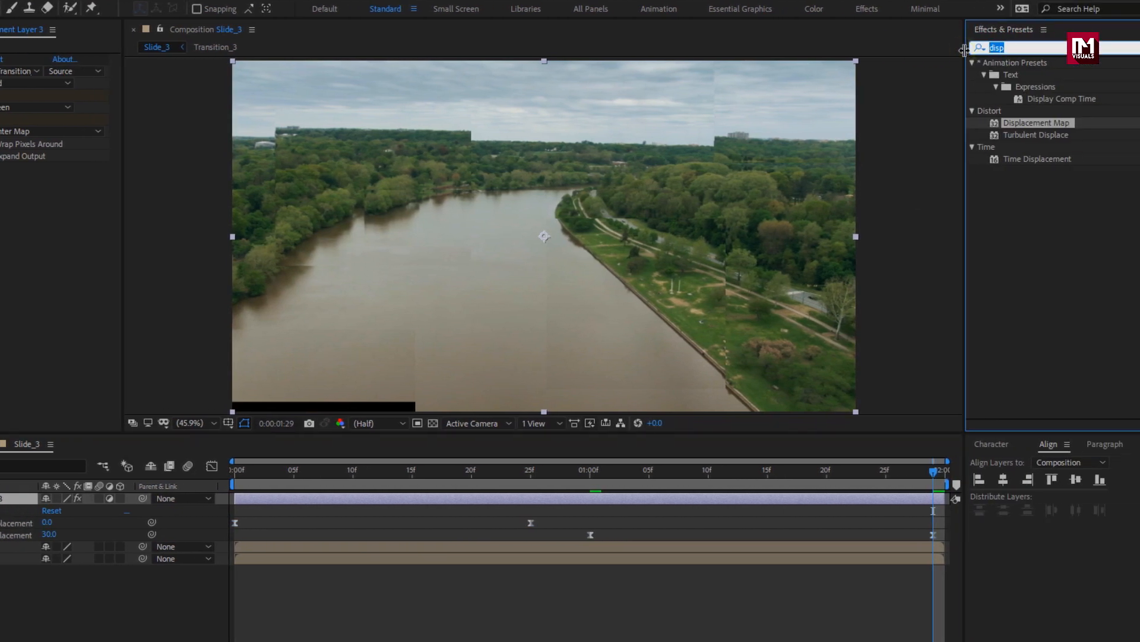
{"action": "type", "text": "cc l"}
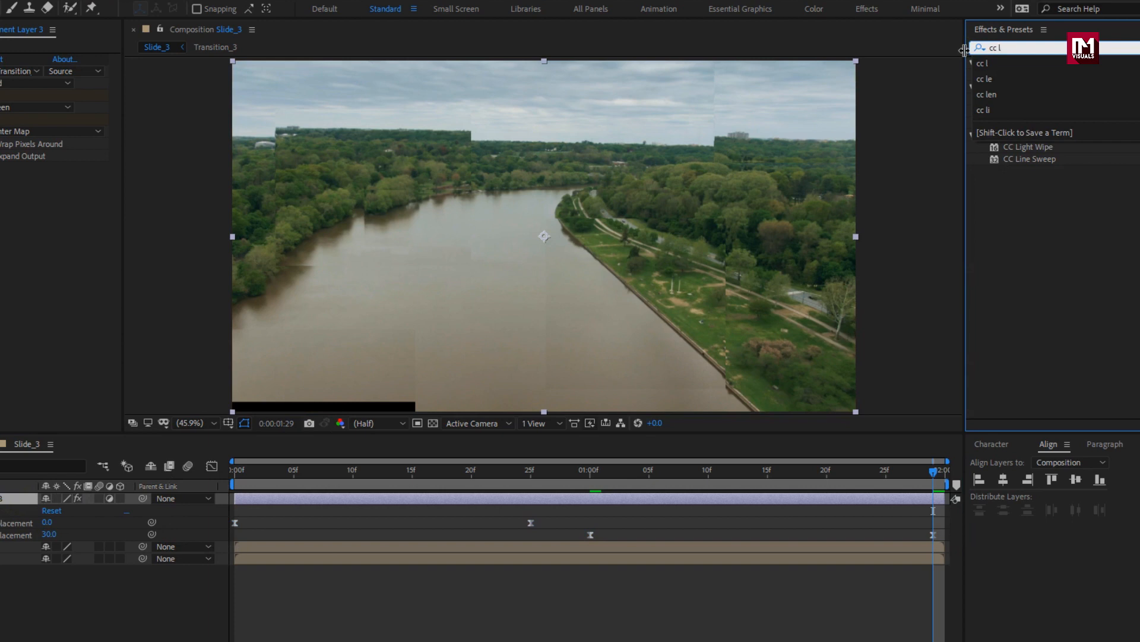
{"action": "double_click", "coordinate": [1031, 75]}
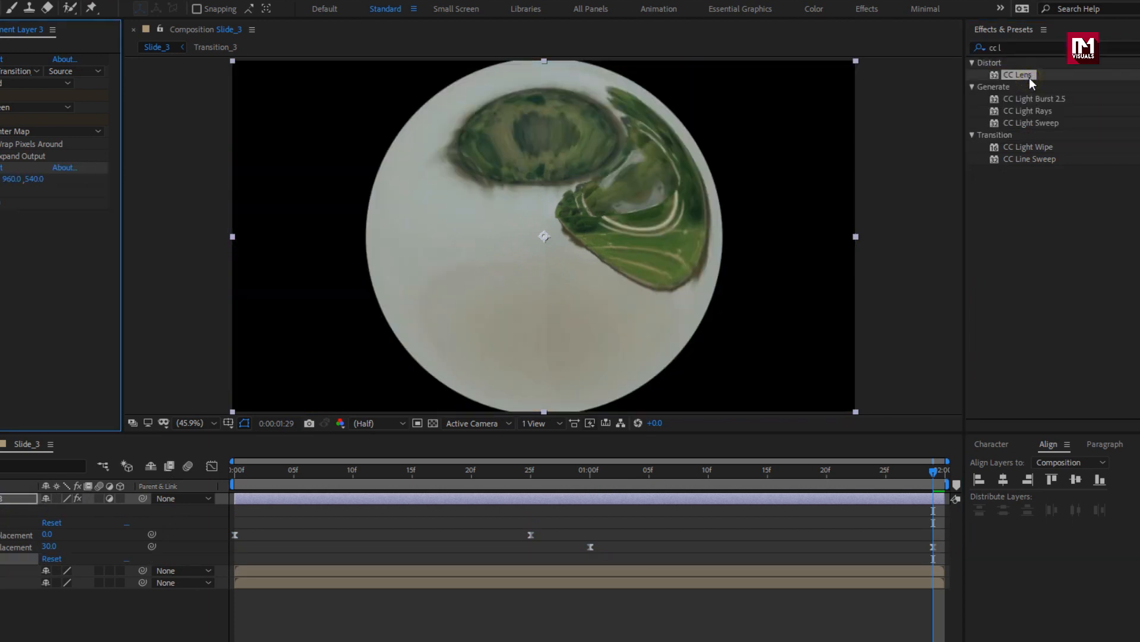
{"action": "left_click", "coordinate": [169, 191]}
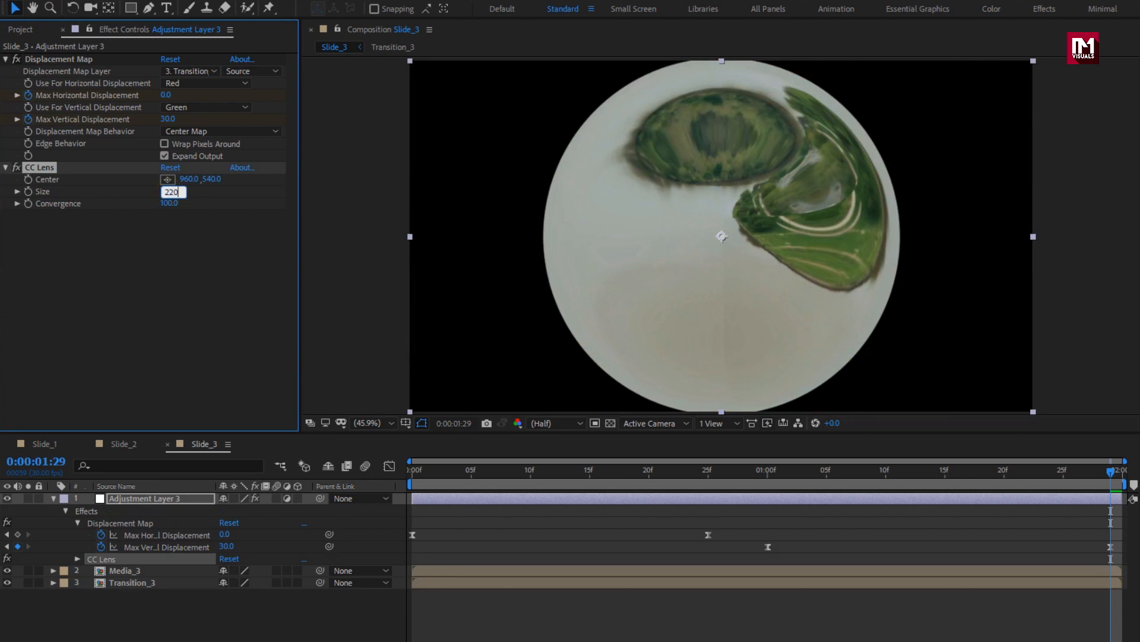
{"action": "type", "text": "220"}
{"action": "key", "text": "Return"}
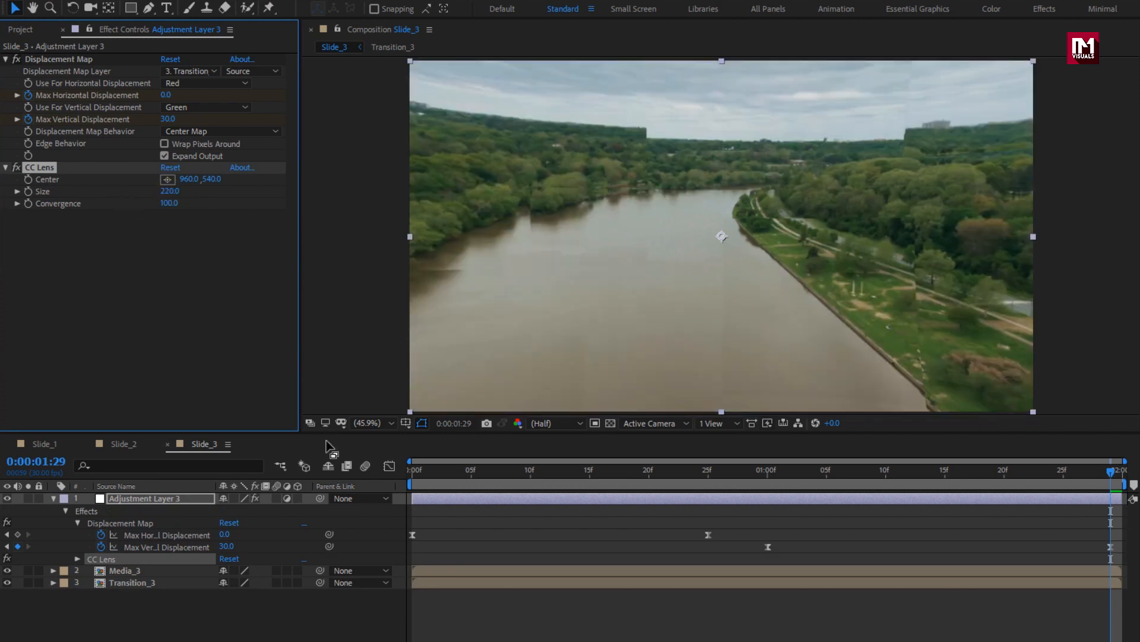
Step: Return to the composition start and add a two-line text layer reading "dynamic" and "slideshow"
{"action": "left_click", "coordinate": [408, 476]}
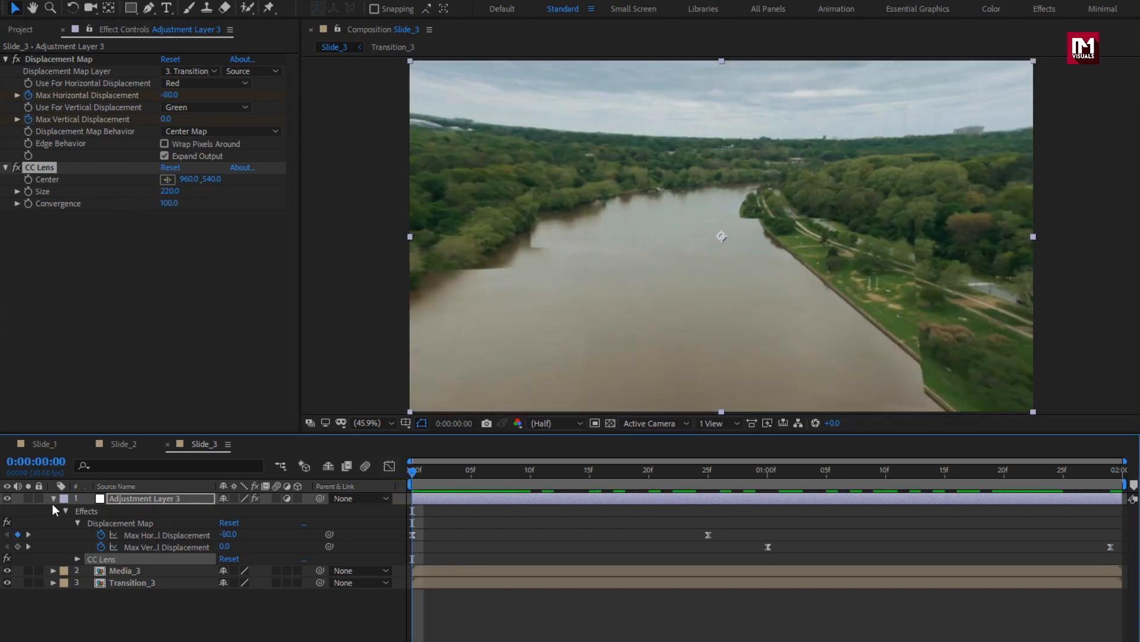
{"action": "left_click", "coordinate": [53, 500]}
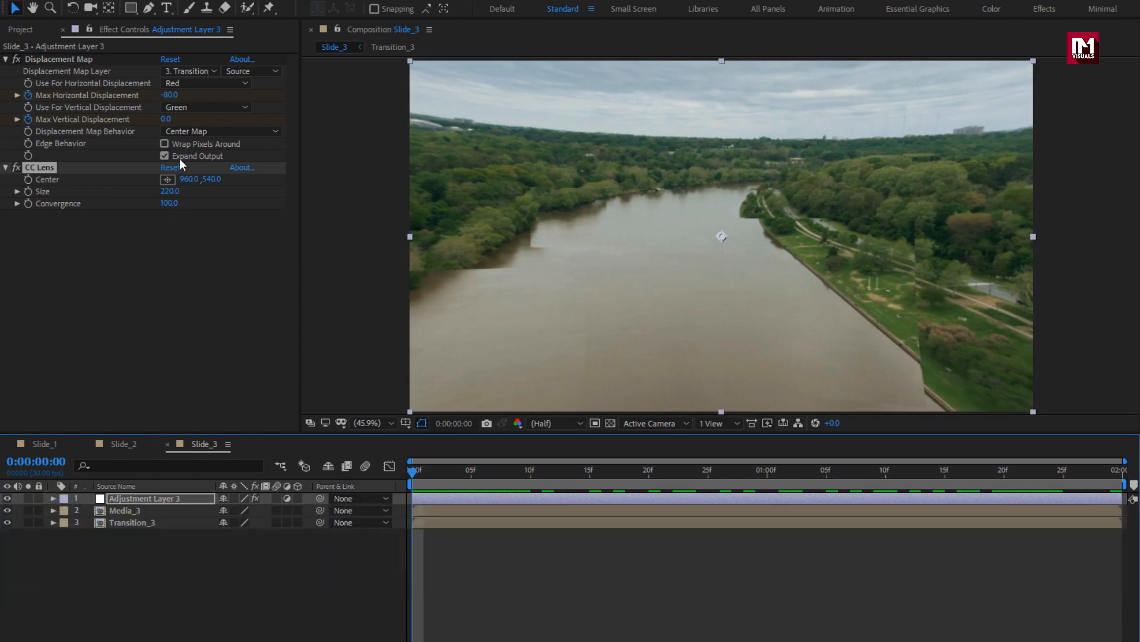
{"action": "left_click", "coordinate": [141, 562]}
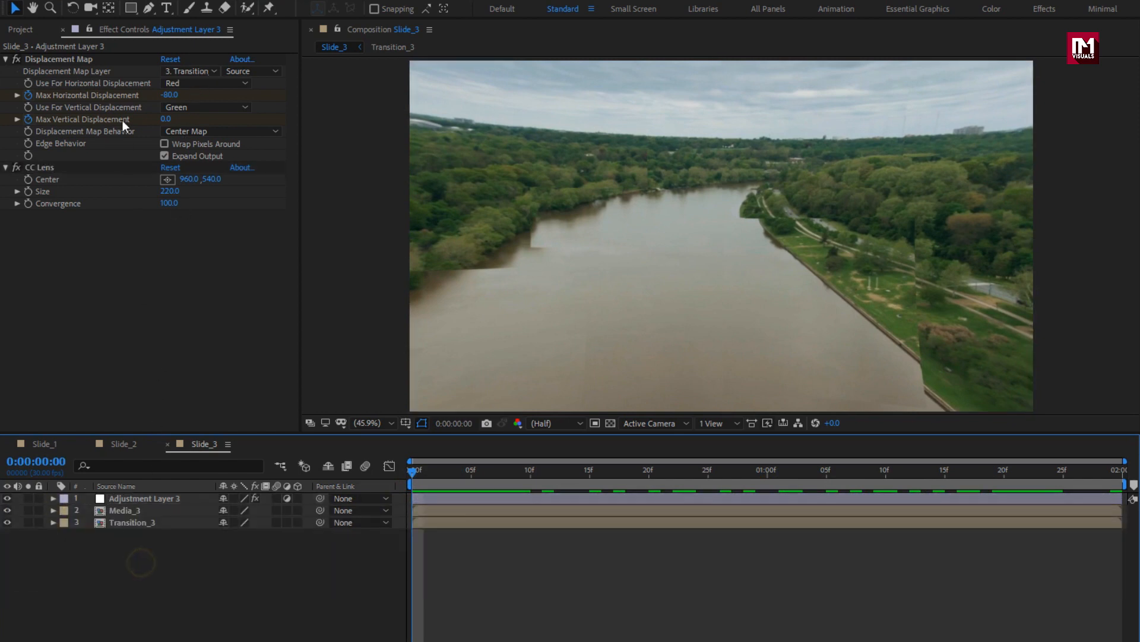
{"action": "left_click", "coordinate": [166, 9]}
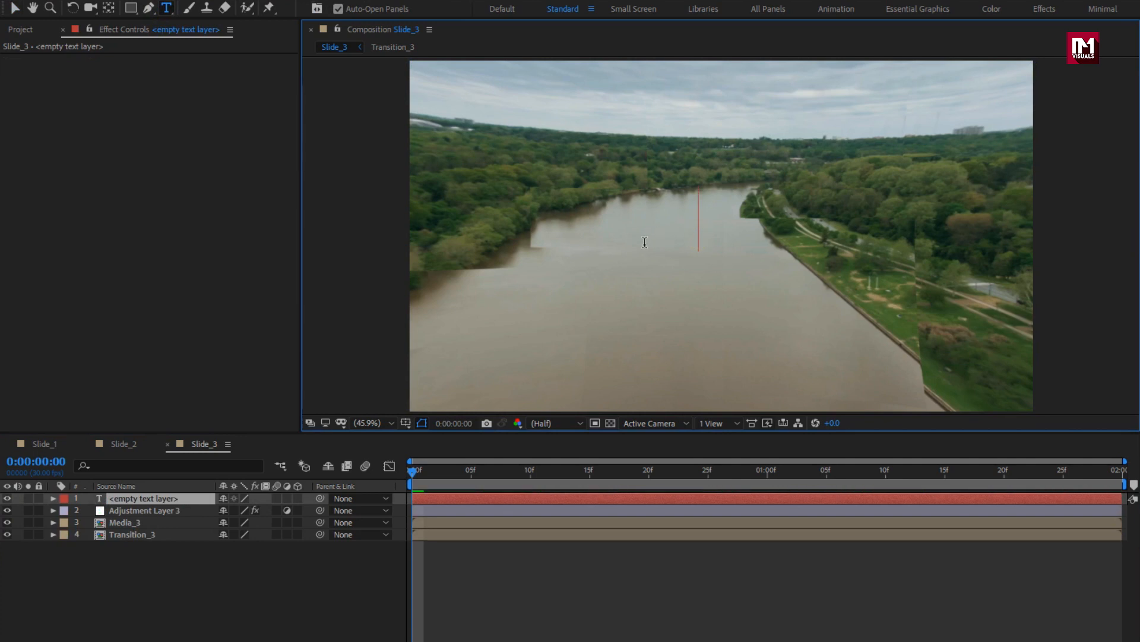
{"action": "type", "text": "dynamic"}
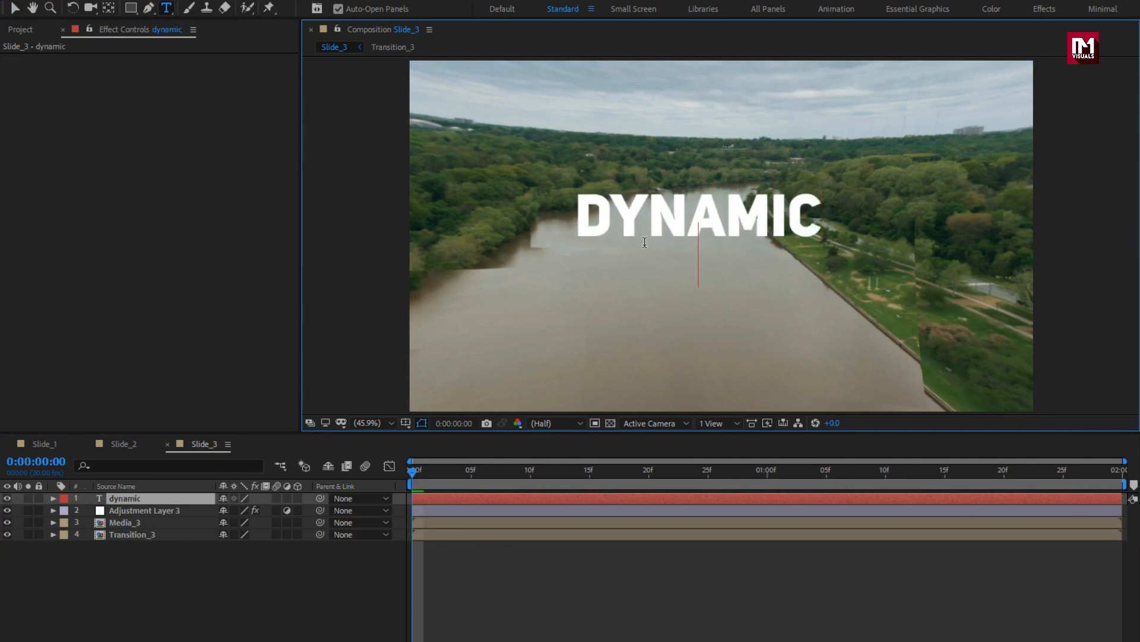
{"action": "type", "text": "slidesho"}
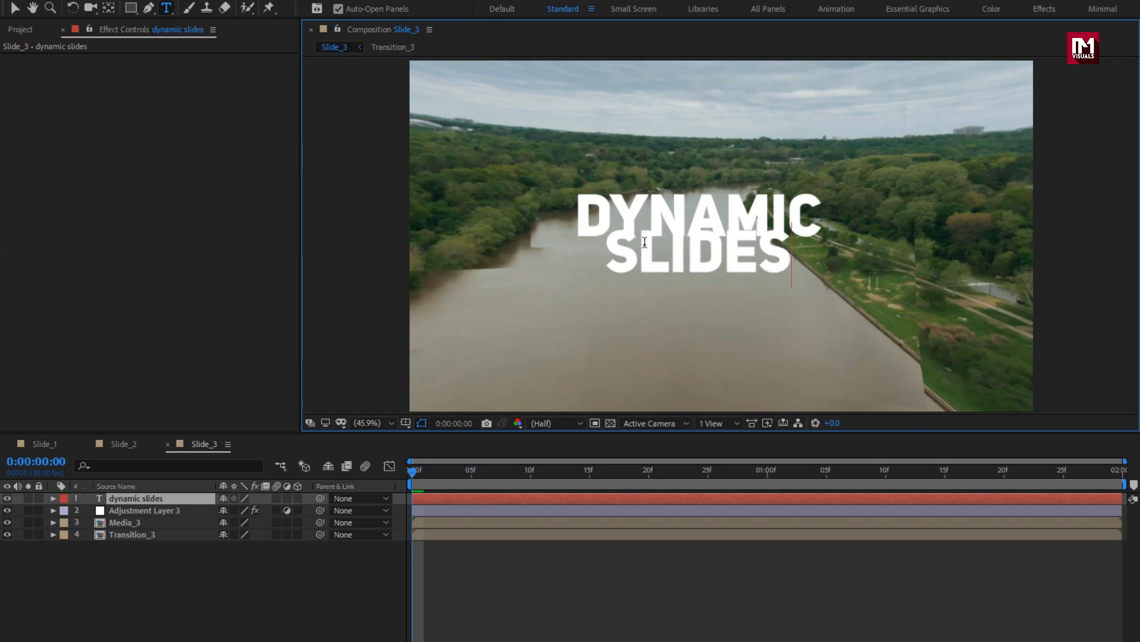
{"action": "type", "text": "w"}
{"action": "key", "text": "KP_Enter"}
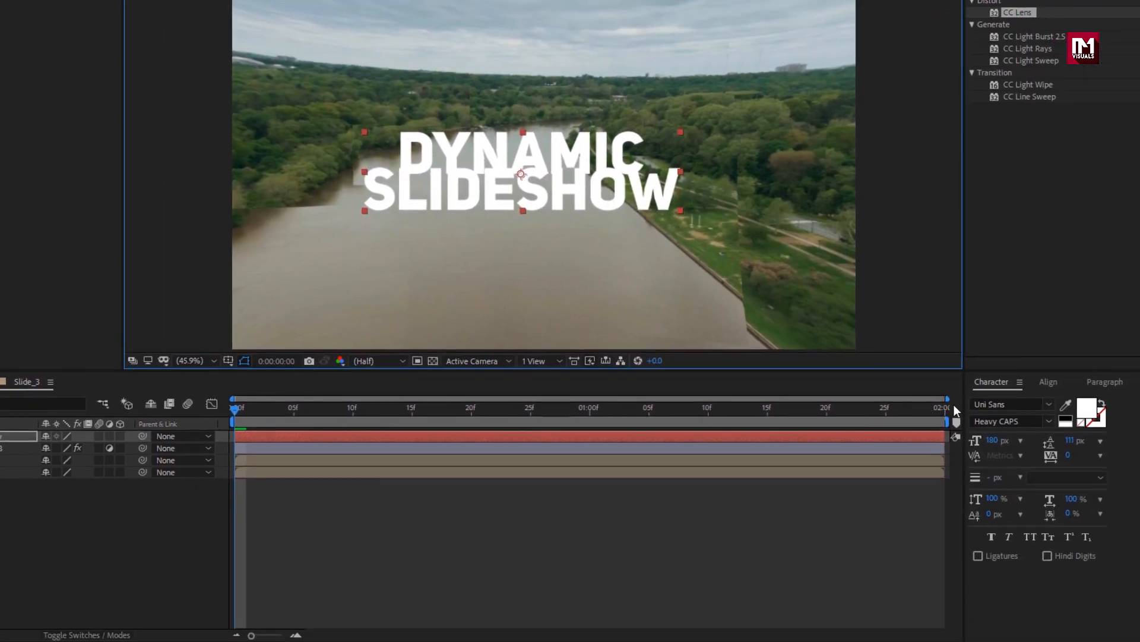
Step: Set the title's font size to 155 px and increase the leading between its two lines
{"action": "left_click", "coordinate": [993, 444]}
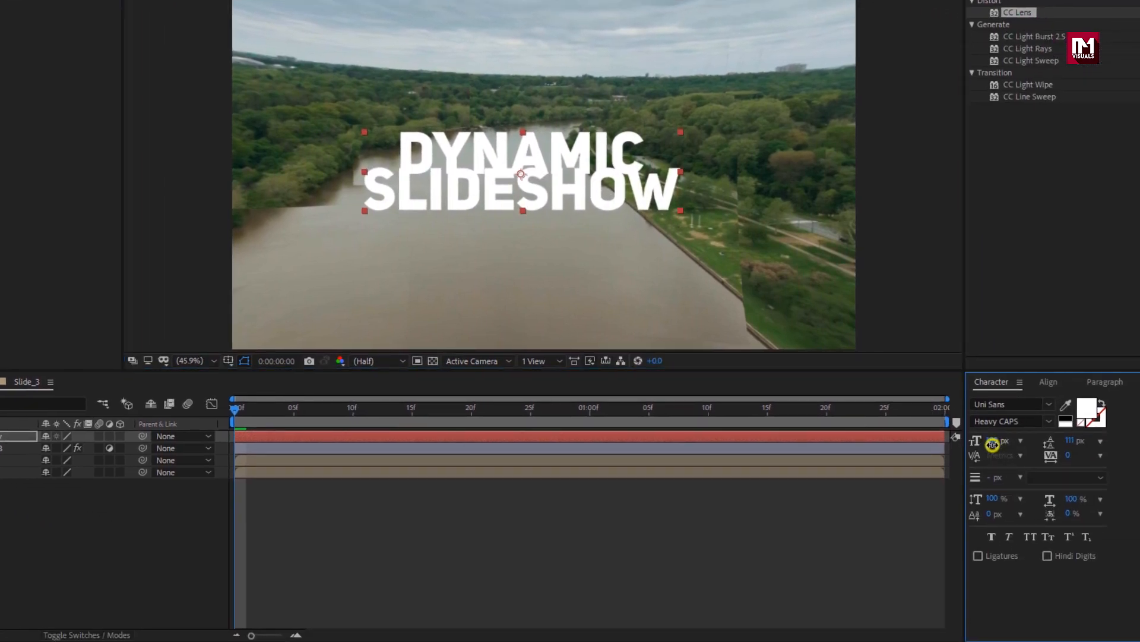
{"action": "left_click_drag", "start_coordinate": [993, 444], "coordinate": [978, 452]}
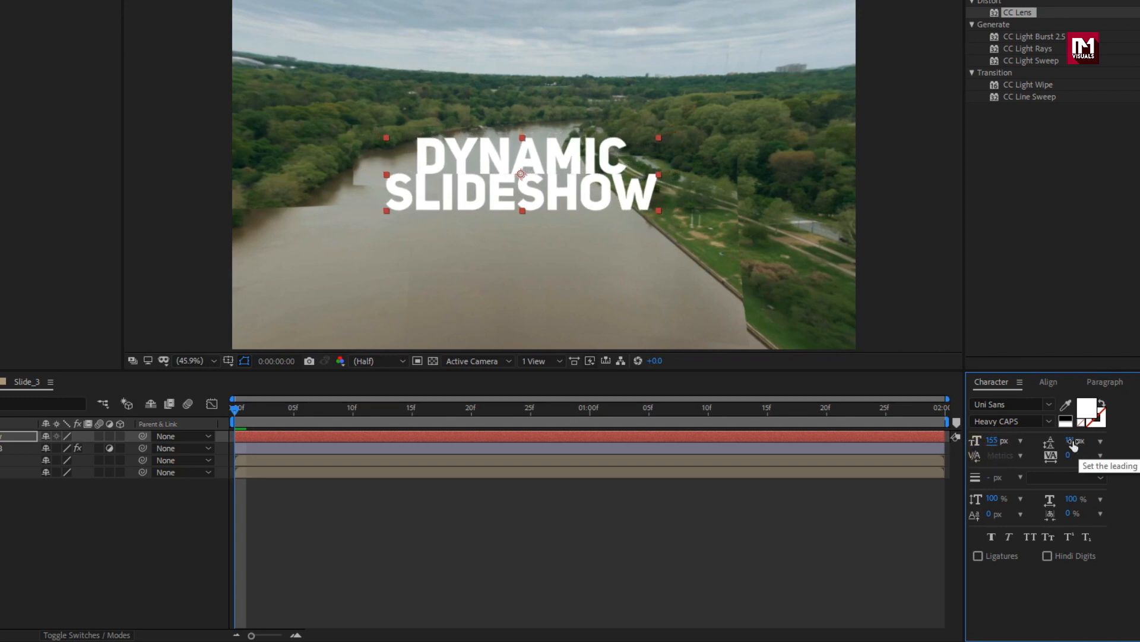
{"action": "left_click_drag", "start_coordinate": [1072, 440], "coordinate": [1091, 443]}
Step: Center the title horizontally and vertically in the composition
{"action": "left_click", "coordinate": [1040, 383]}
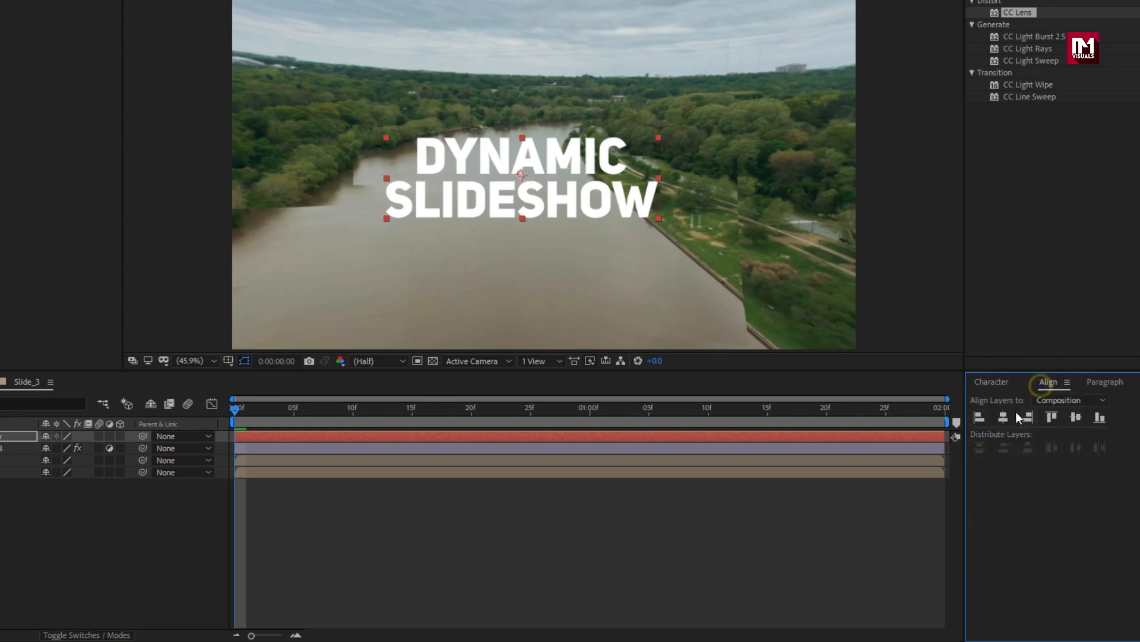
{"action": "left_click", "coordinate": [1003, 417]}
{"action": "left_click", "coordinate": [1072, 418]}
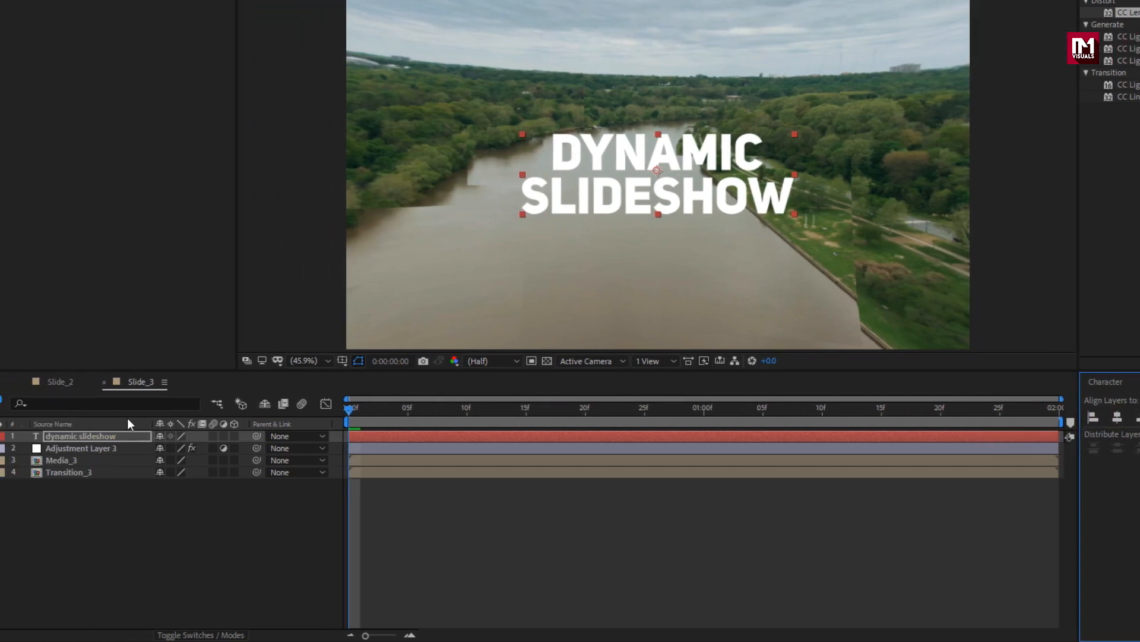
Step: Add a Tracking text animator to the title layer and add the Position property to the same animator
{"action": "left_click", "coordinate": [166, 436]}
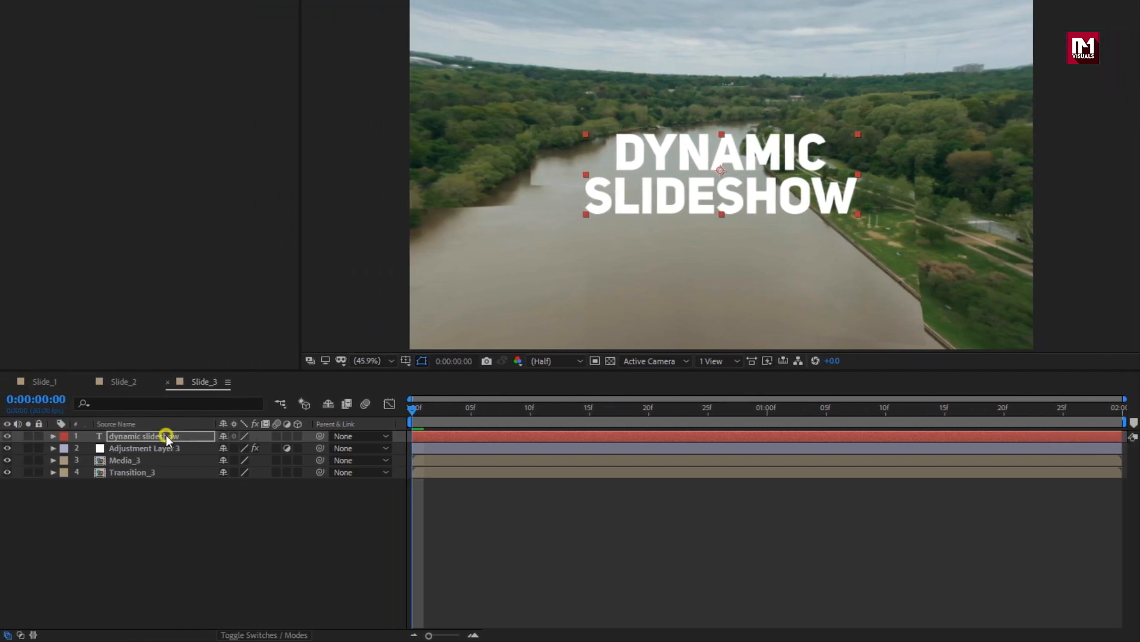
{"action": "left_click", "coordinate": [53, 436]}
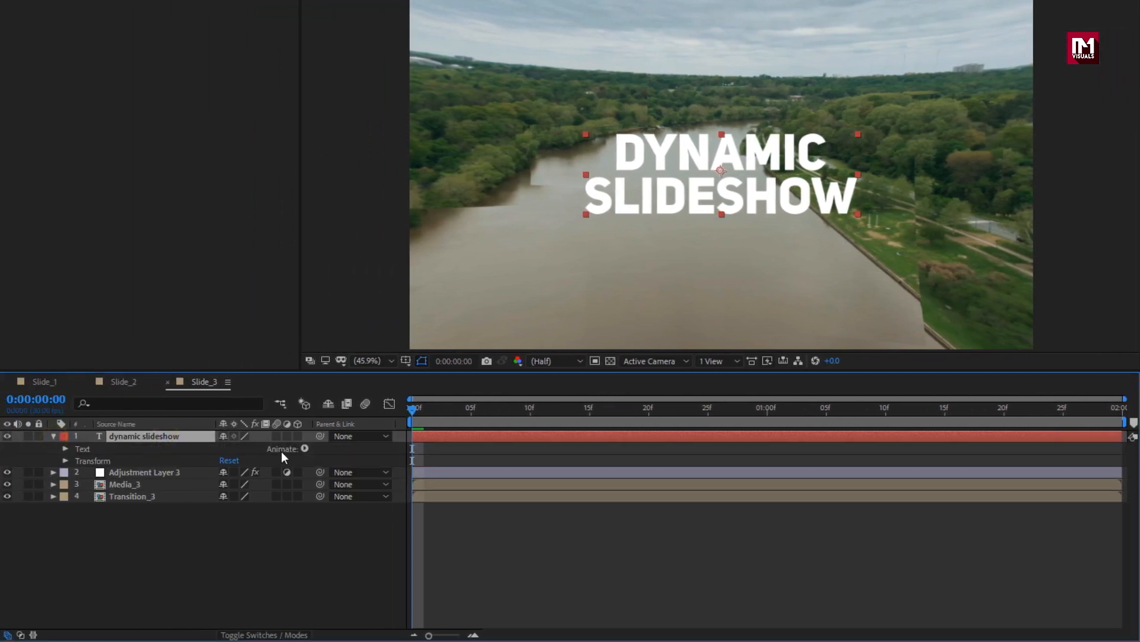
{"action": "left_click", "coordinate": [302, 449]}
{"action": "left_click", "coordinate": [340, 347]}
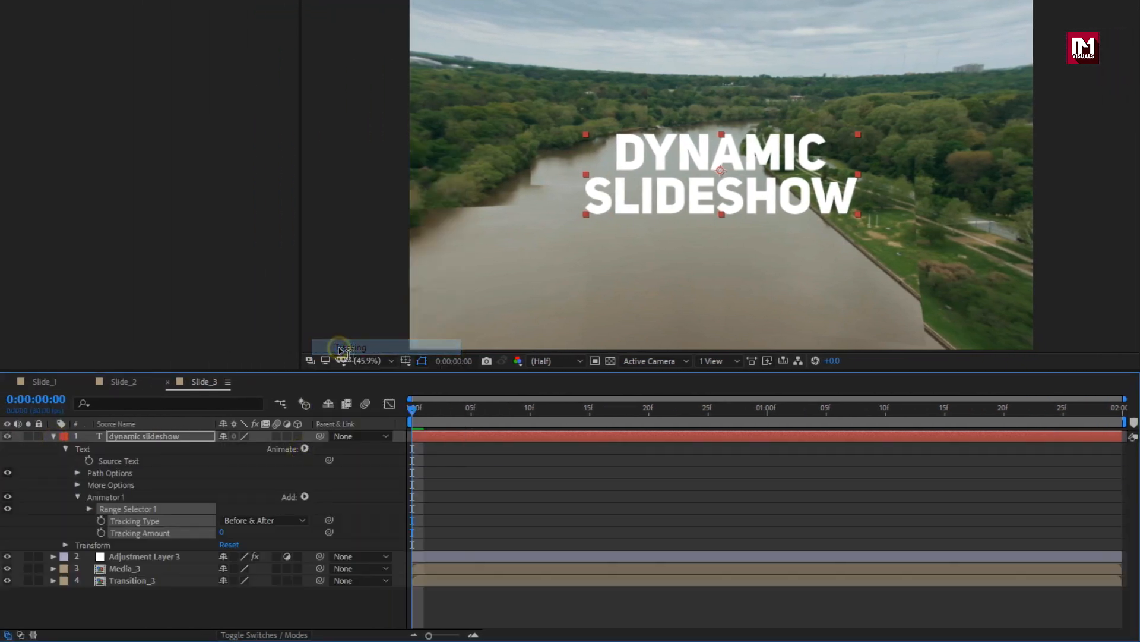
{"action": "left_click", "coordinate": [90, 509]}
{"action": "left_click", "coordinate": [303, 497]}
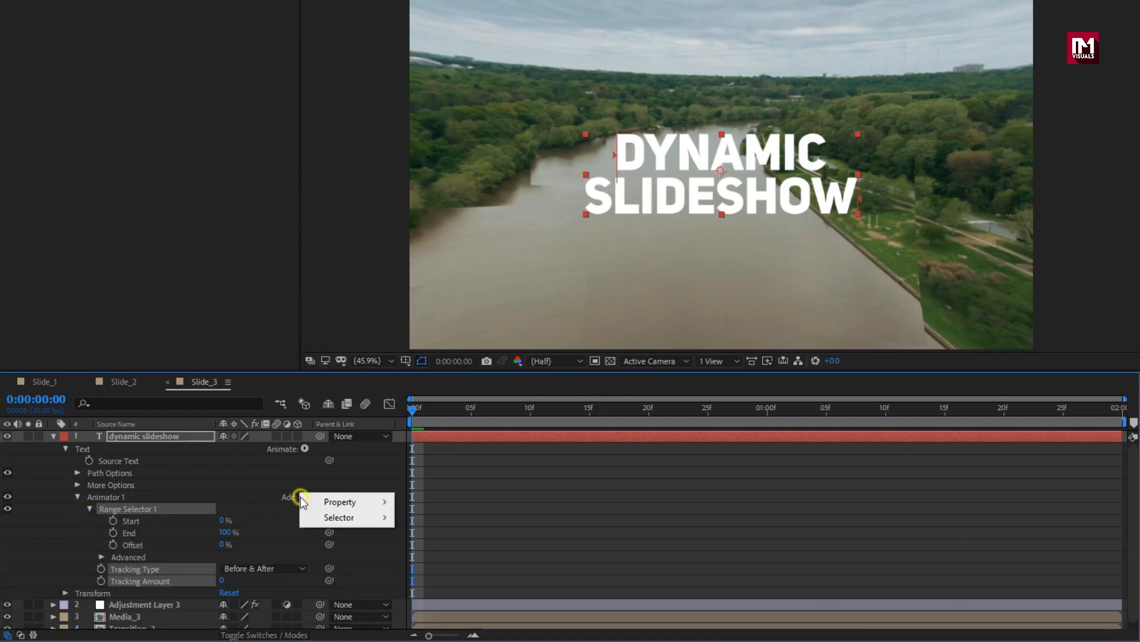
{"action": "mouse_move", "coordinate": [350, 502]}
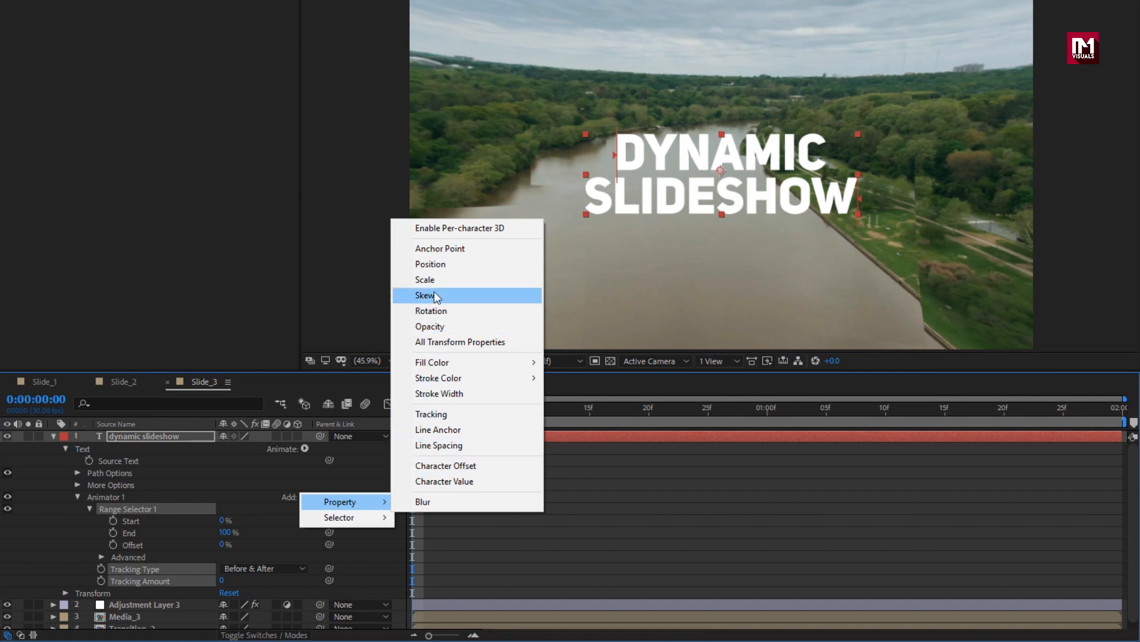
{"action": "left_click", "coordinate": [432, 265]}
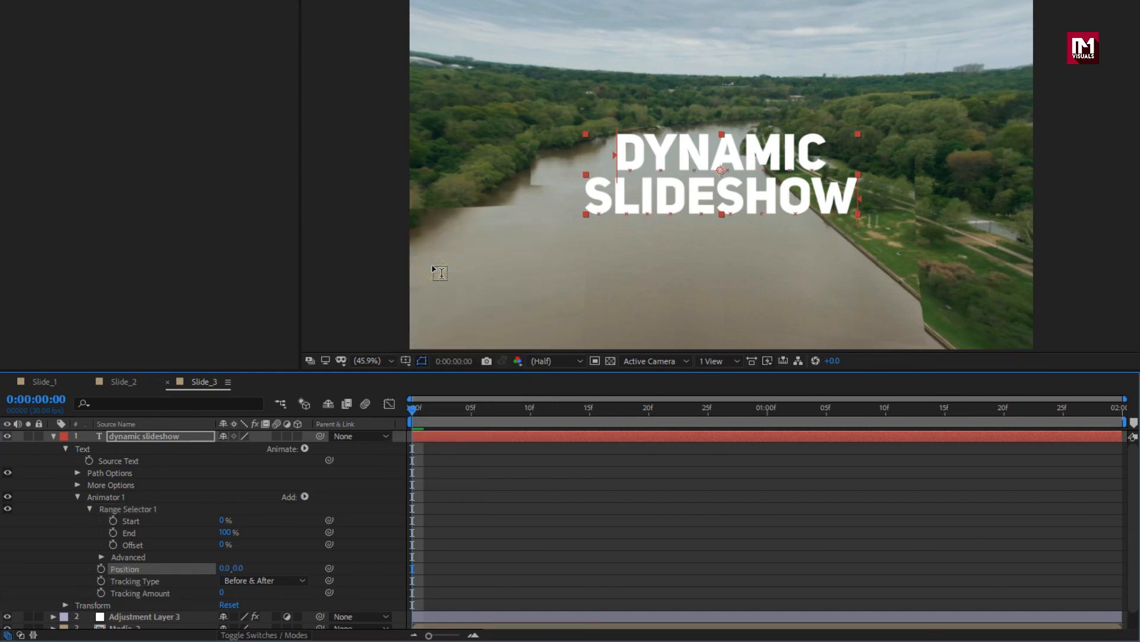
Step: Keyframe the title animator's Position at 0, 0 at 0:00:00:25 and 0, -90 at the start
{"action": "left_click_drag", "start_coordinate": [443, 408], "coordinate": [705, 415]}
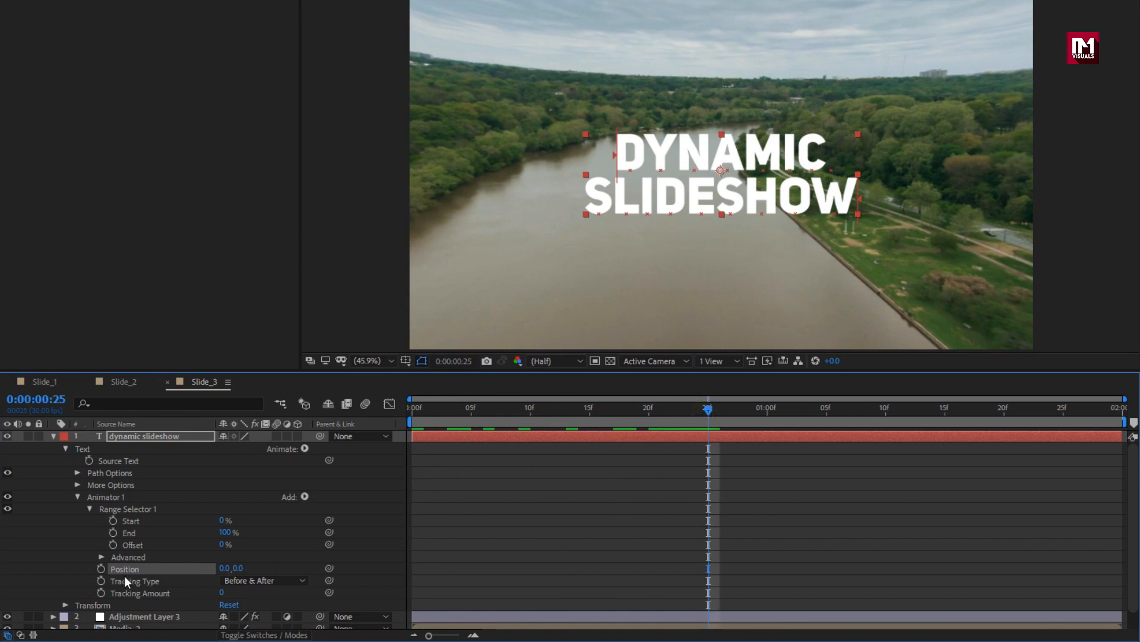
{"action": "left_click", "coordinate": [101, 569]}
{"action": "left_click_drag", "start_coordinate": [711, 417], "coordinate": [382, 407]}
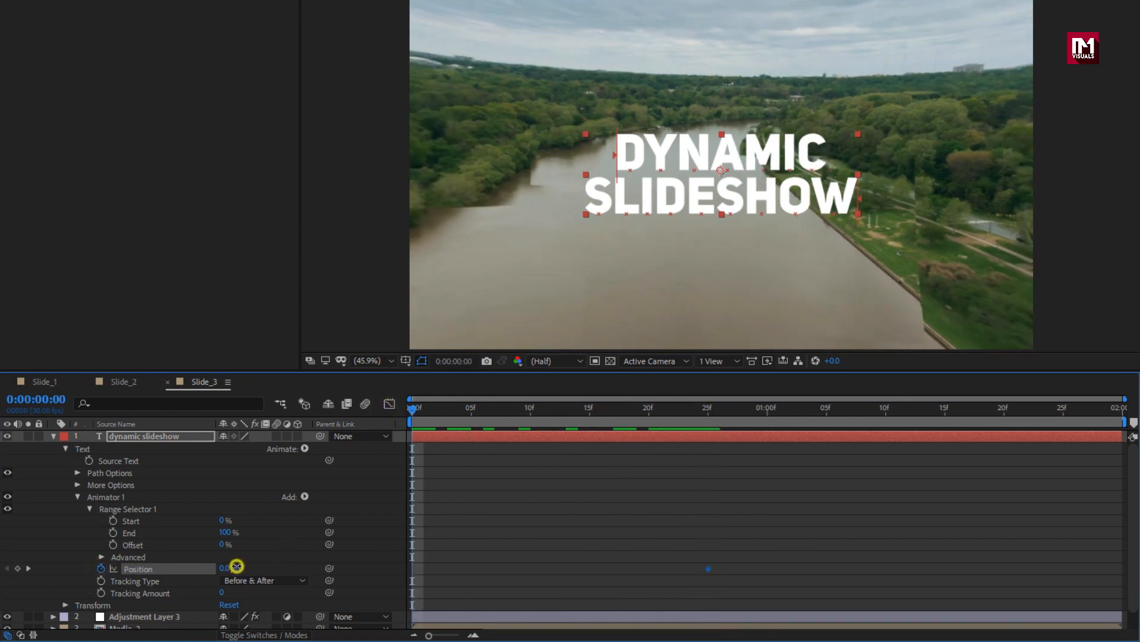
{"action": "left_click_drag", "start_coordinate": [237, 566], "coordinate": [167, 572]}
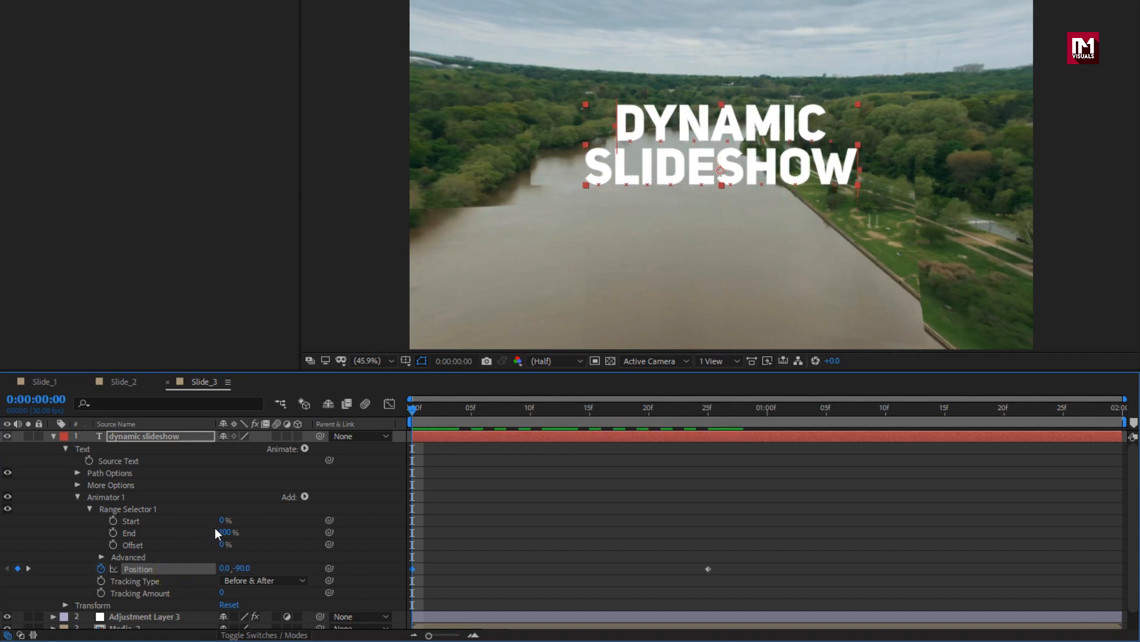
Step: Set the title's Range Selector Start to 49% and Offset to -29%, and scrub through the text animation
{"action": "left_click_drag", "start_coordinate": [219, 523], "coordinate": [205, 549]}
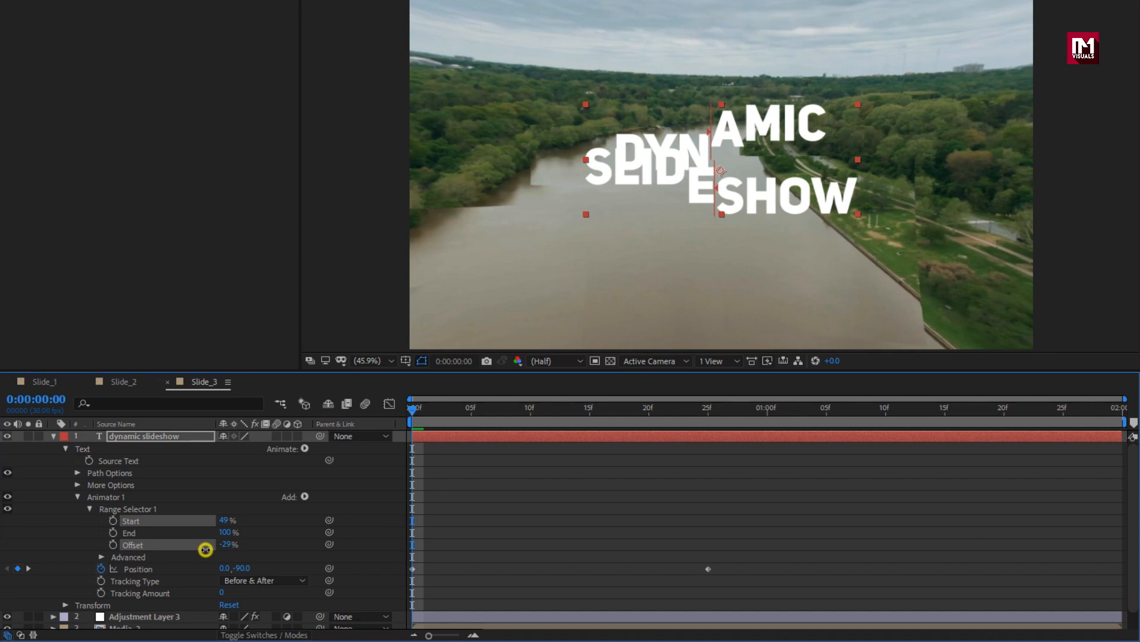
{"action": "left_click_drag", "start_coordinate": [205, 549], "coordinate": [205, 549]}
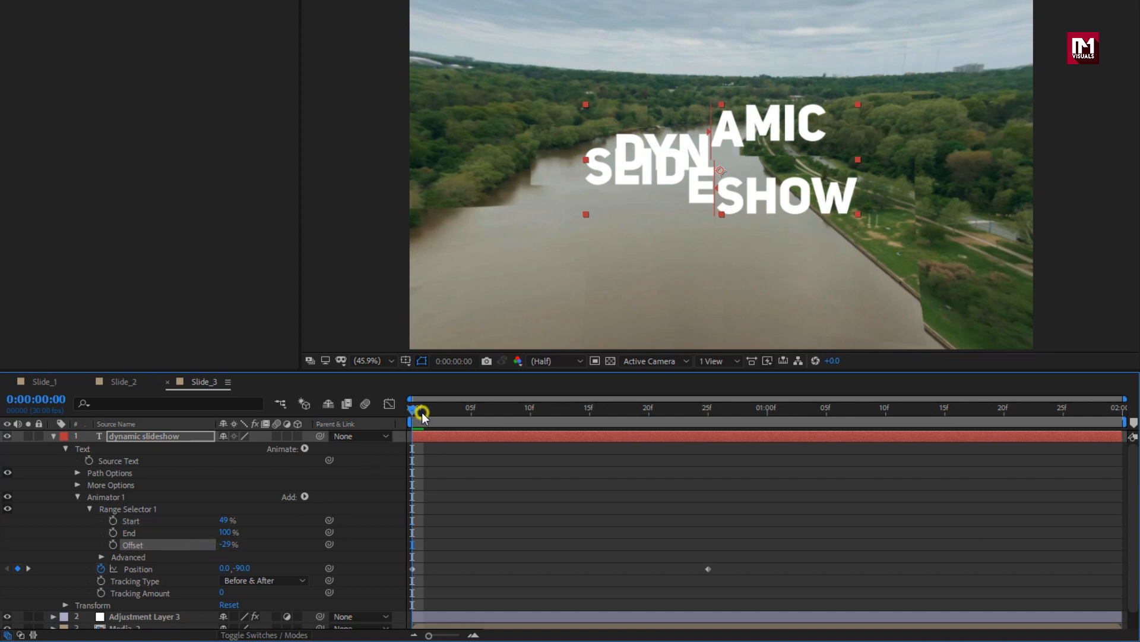
{"action": "left_click_drag", "start_coordinate": [421, 411], "coordinate": [391, 437]}
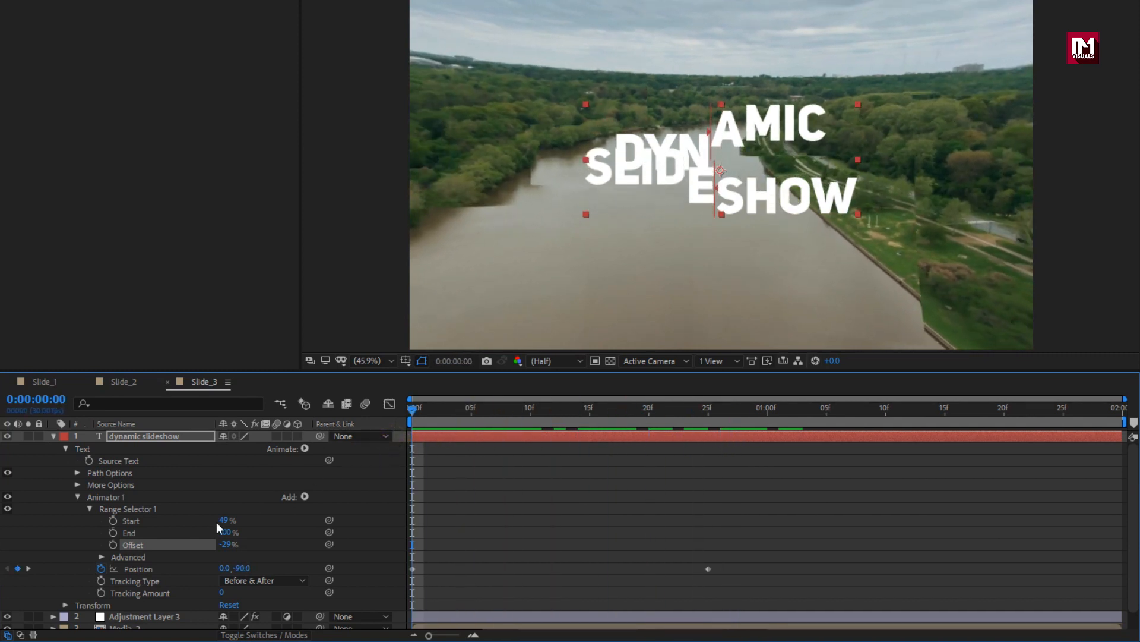
Step: Turn on Randomize Order in the Range Selector's advanced options, set Random Seed to 7, and scrub through the animation
{"action": "left_click", "coordinate": [101, 557]}
{"action": "scroll", "coordinate": [102, 557], "scroll_direction": "down", "scroll_amount": 4}
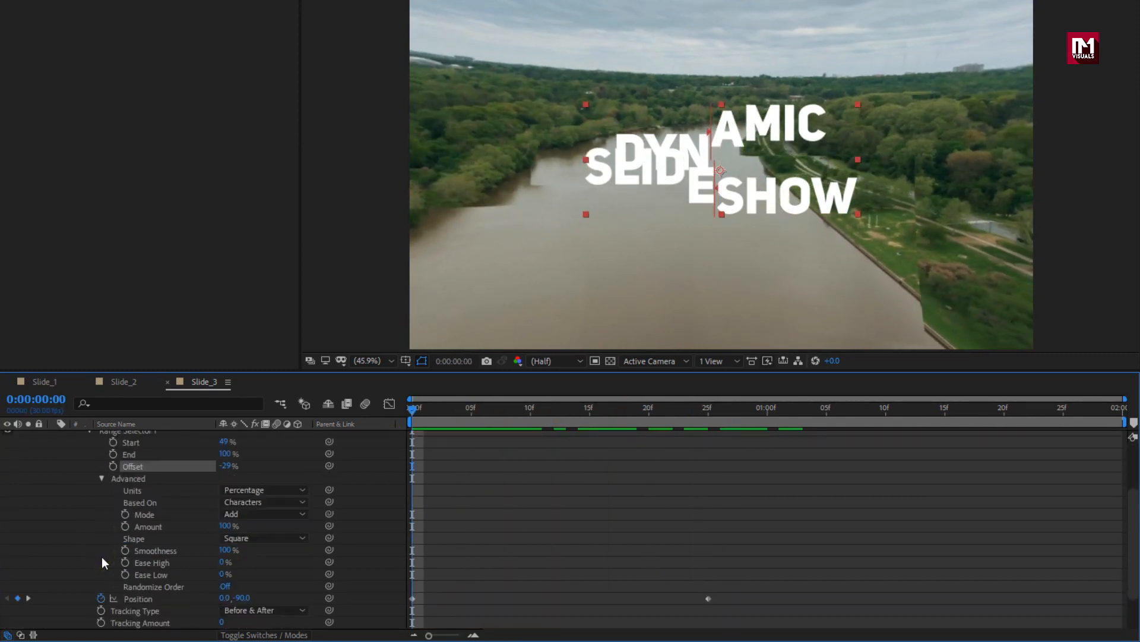
{"action": "left_click", "coordinate": [228, 585]}
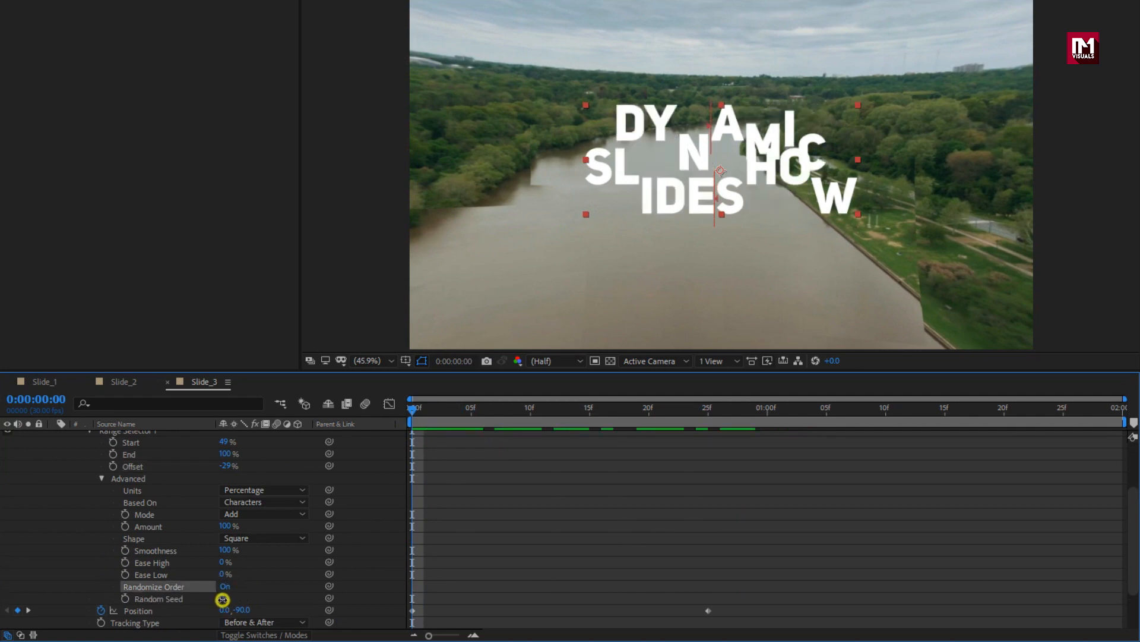
{"action": "left_click_drag", "start_coordinate": [222, 599], "coordinate": [224, 598]}
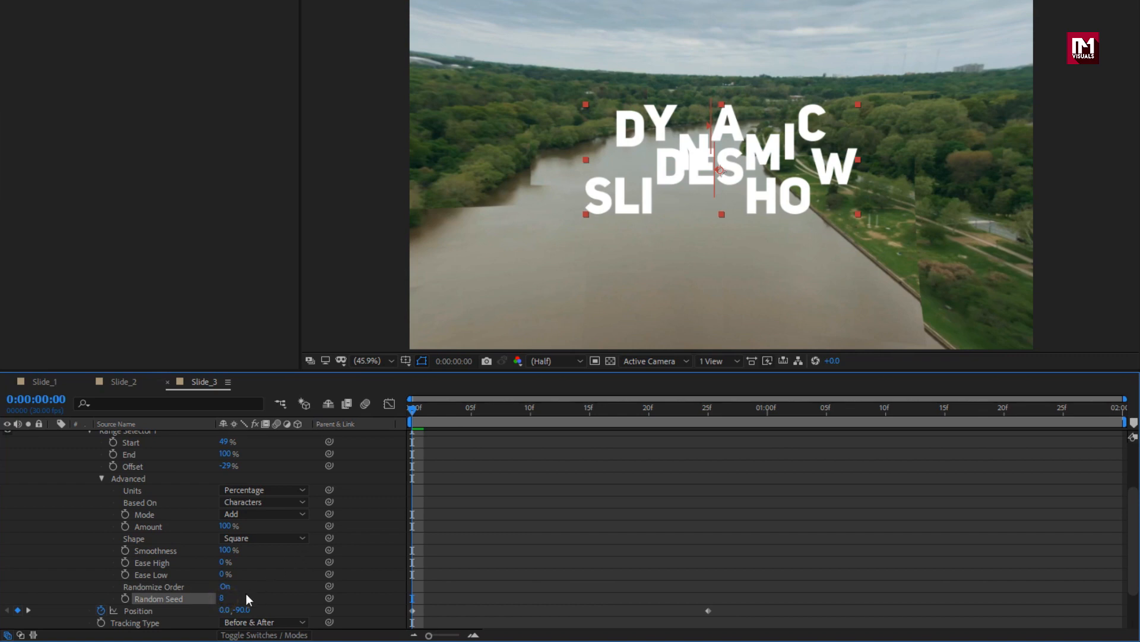
{"action": "key", "text": "Up"}
{"action": "key", "text": "Up"}
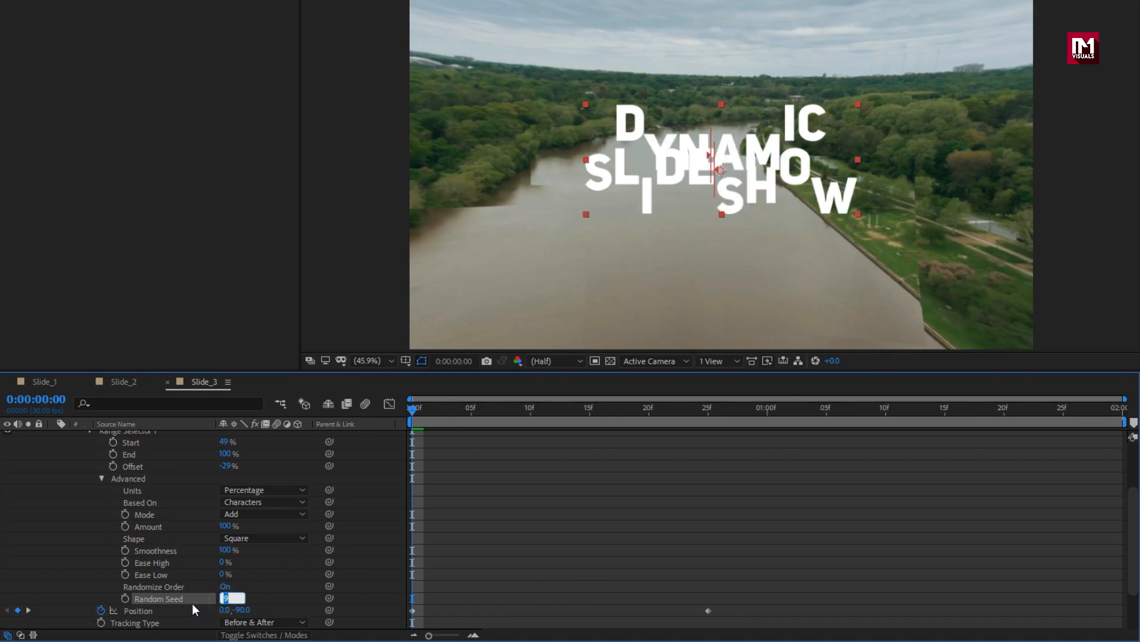
{"action": "key", "text": "Down"}
{"action": "key", "text": "Down"}
{"action": "key", "text": "Down"}
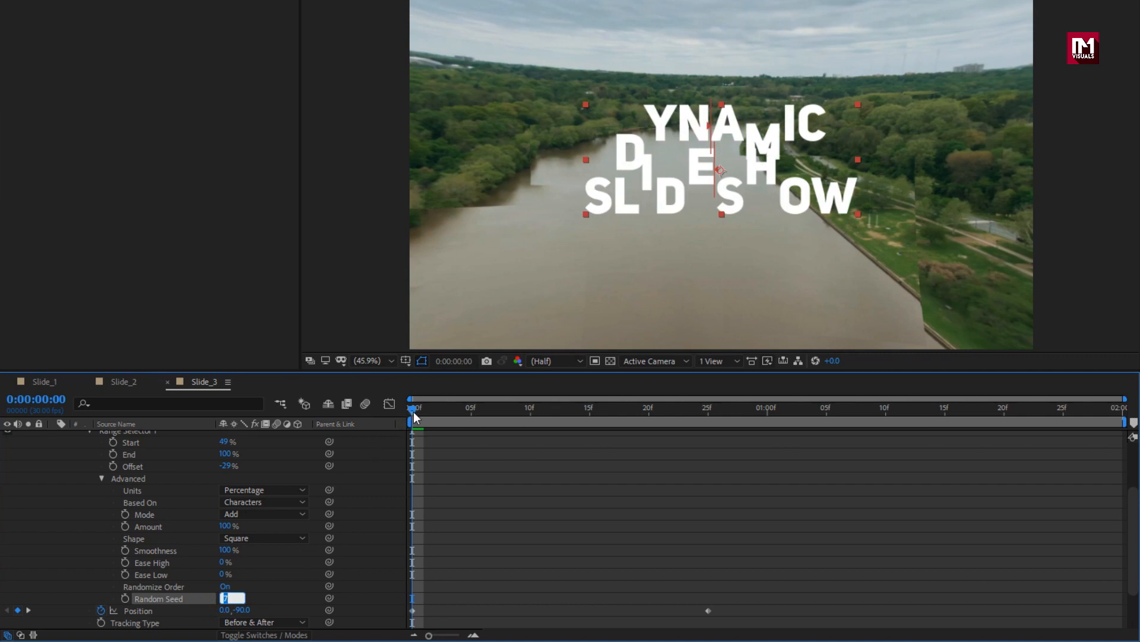
{"action": "mouse_move", "coordinate": [414, 411]}
{"action": "left_mouse_down"}
{"action": "mouse_move", "coordinate": [794, 420]}
{"action": "mouse_move", "coordinate": [400, 418]}
{"action": "left_mouse_up"}
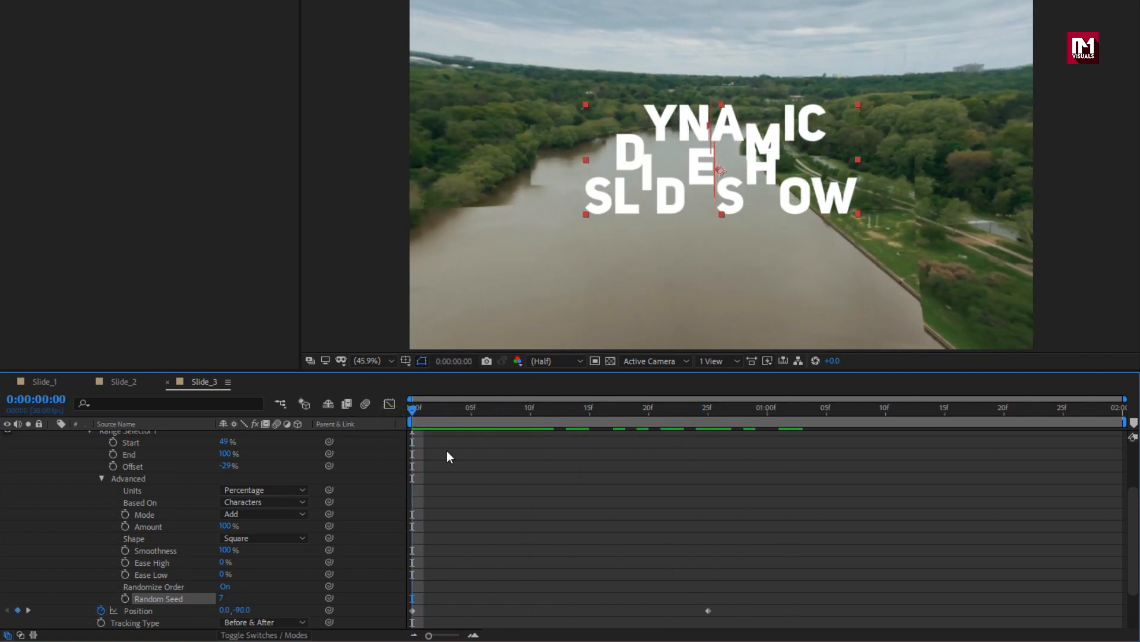
Step: Apply Easy Ease to both Position keyframes of the title's text animator
{"action": "left_click_drag", "start_coordinate": [729, 606], "coordinate": [398, 627]}
{"action": "right_click", "coordinate": [413, 612]}
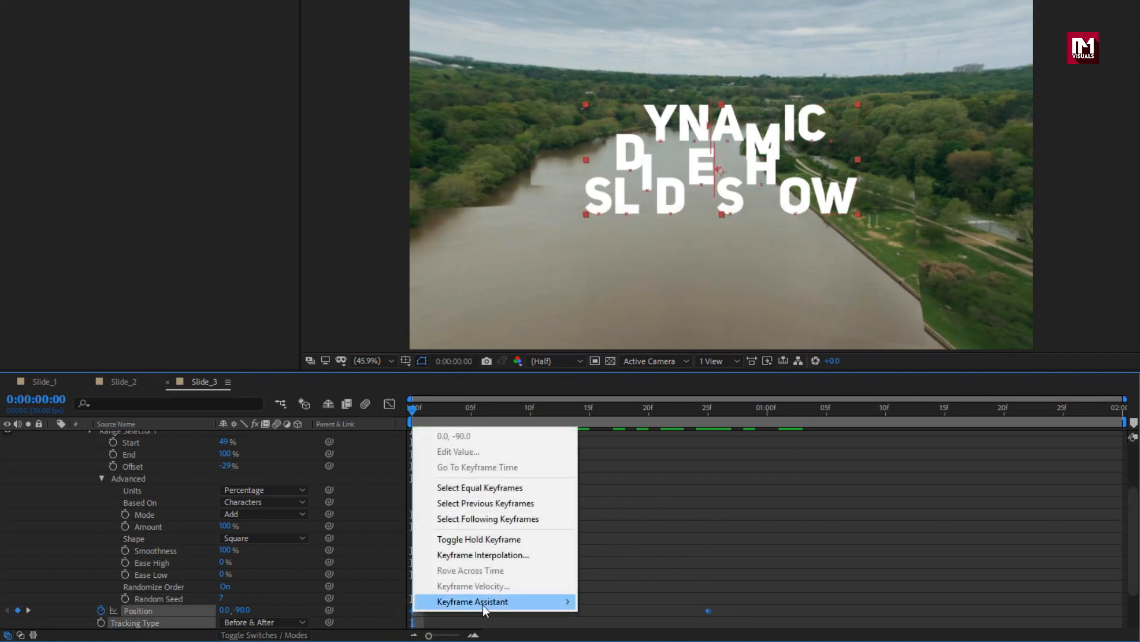
{"action": "mouse_move", "coordinate": [483, 602]}
{"action": "left_click", "coordinate": [617, 512]}
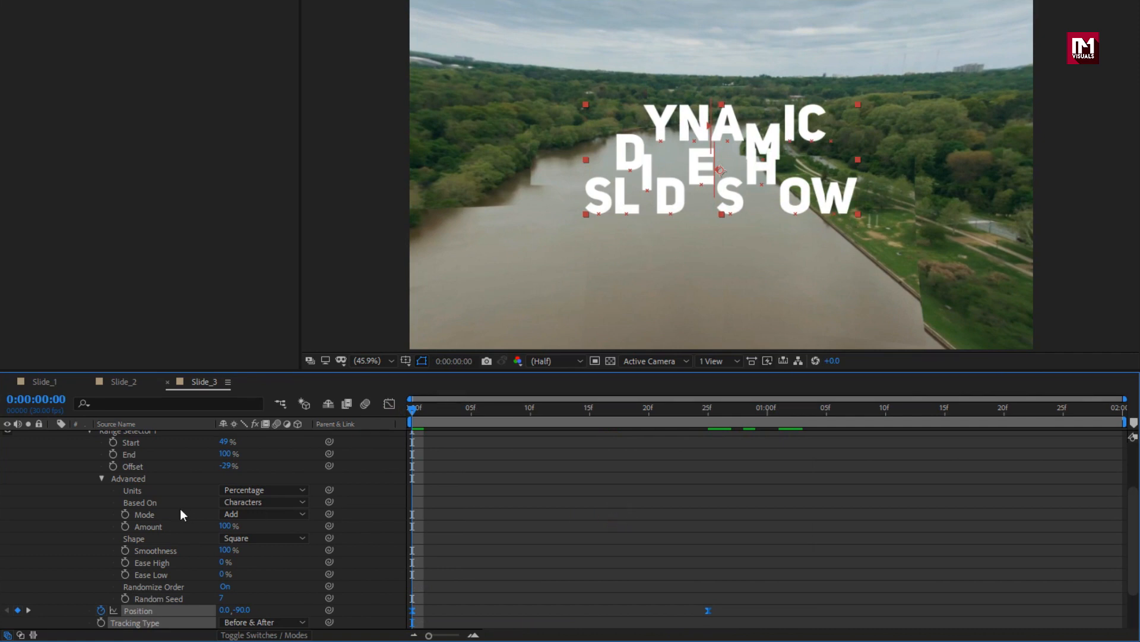
Step: Collapse the dynamic slideshow title layer and pre-compose it as Text_3
{"action": "scroll", "coordinate": [159, 521], "scroll_direction": "up", "scroll_amount": 3}
{"action": "left_click", "coordinate": [52, 438]}
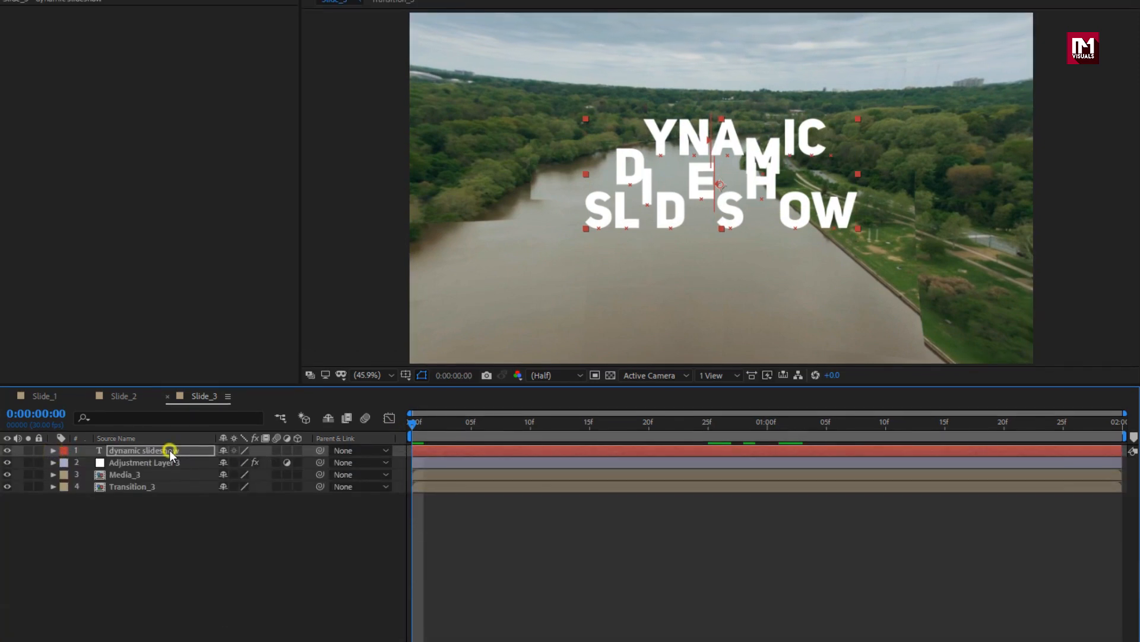
{"action": "right_click", "coordinate": [169, 436]}
{"action": "left_click", "coordinate": [203, 438]}
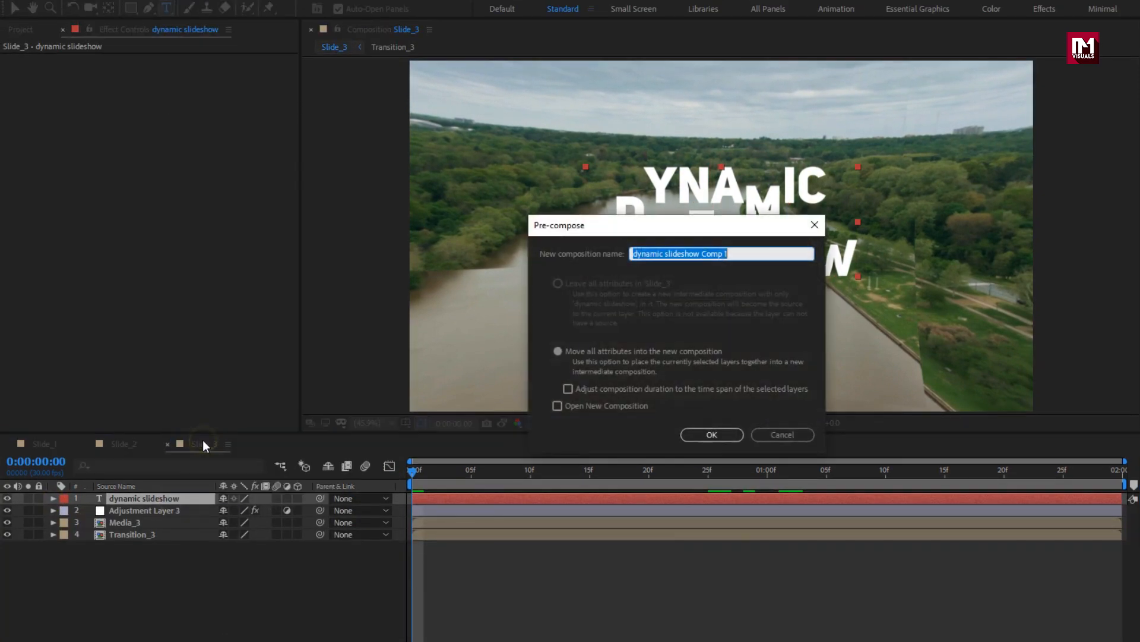
{"action": "type", "text": "Text_3"}
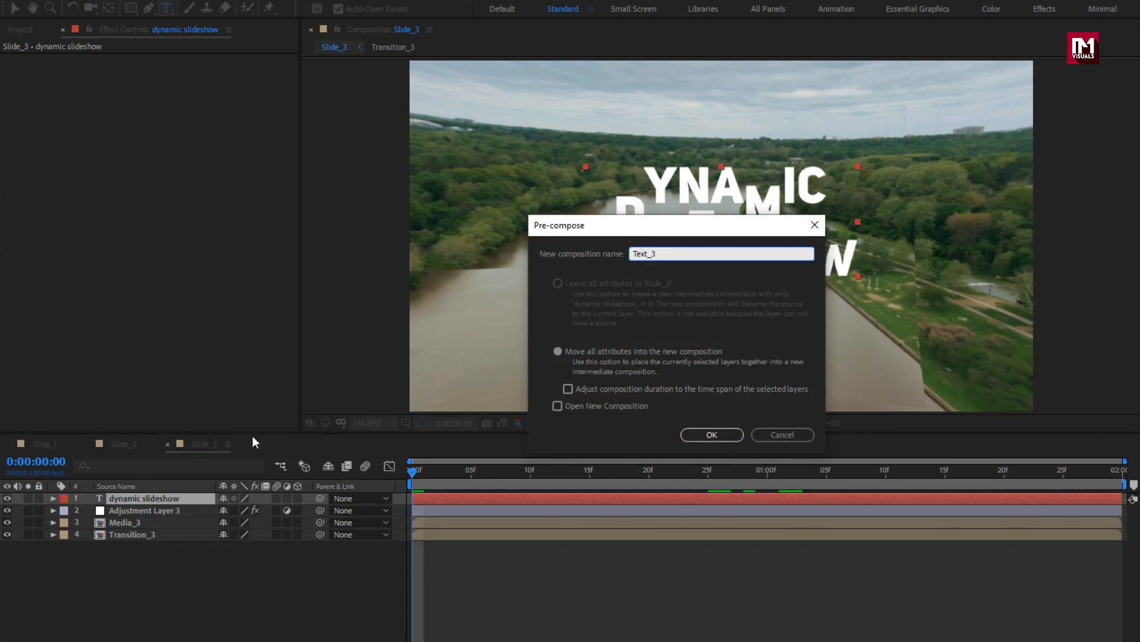
{"action": "left_click", "coordinate": [696, 433]}
Step: Apply Drop Shadow to Text_3 with Distance 10 and Opacity 80%, and play the composition from the start
{"action": "left_click", "coordinate": [140, 501]}
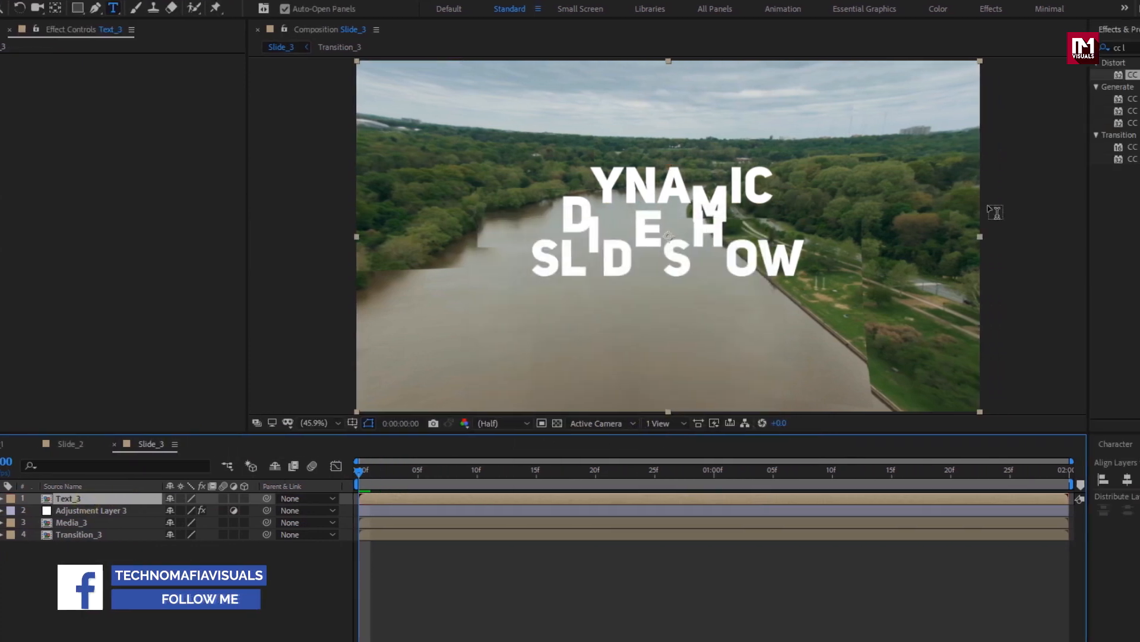
{"action": "type", "text": "drop"}
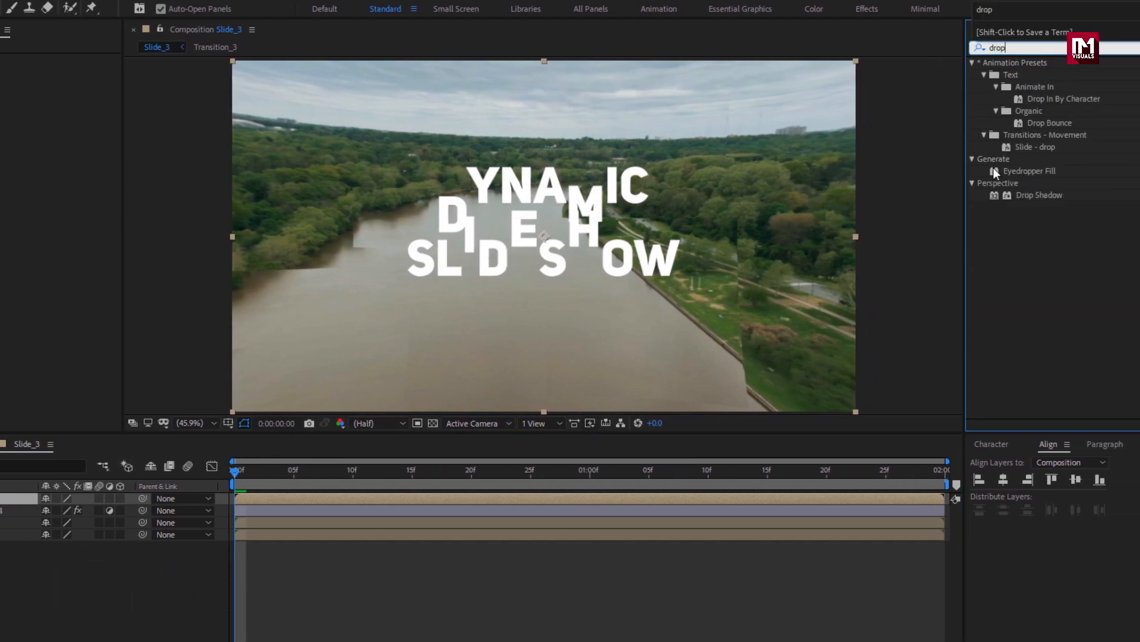
{"action": "double_click", "coordinate": [1032, 194]}
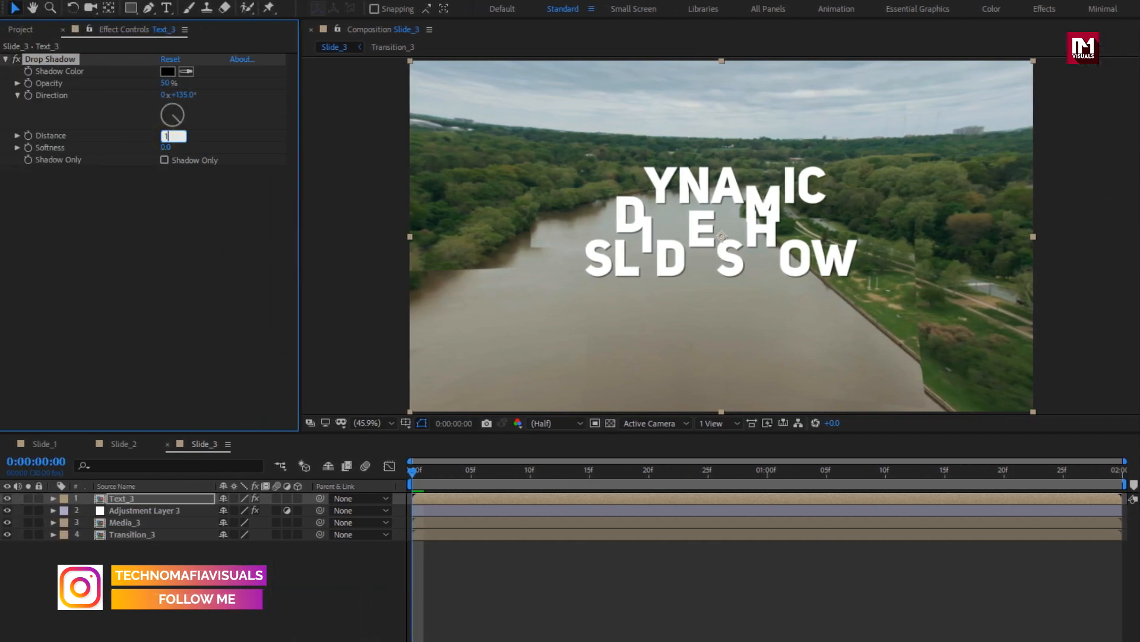
{"action": "type", "text": "10"}
{"action": "key", "text": "Return"}
{"action": "left_click", "coordinate": [165, 83]}
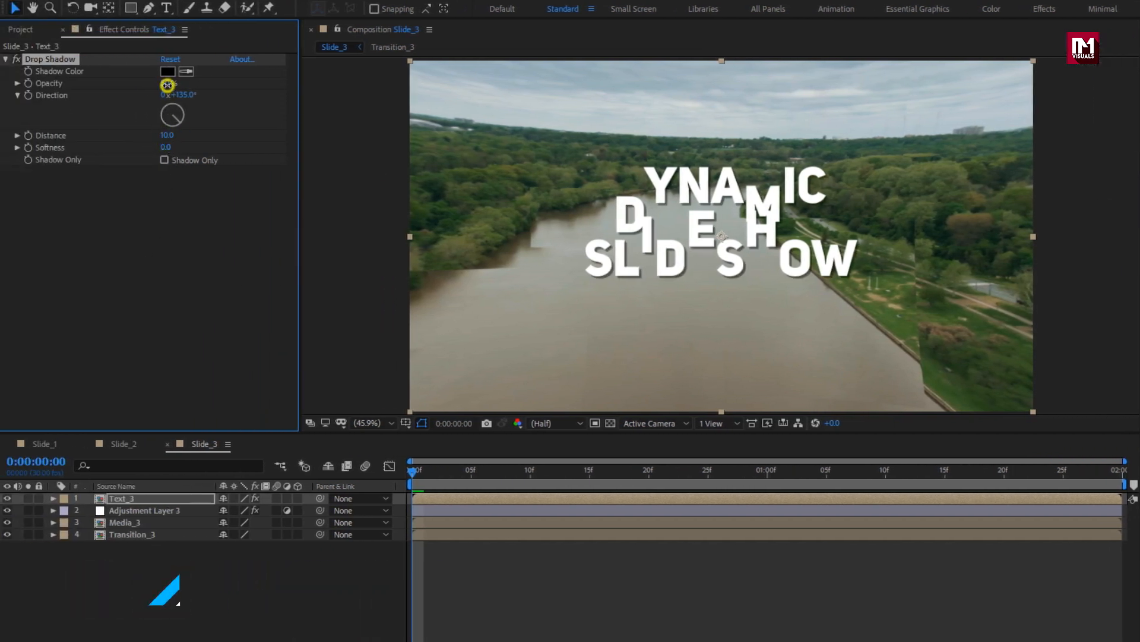
{"action": "type", "text": "80"}
{"action": "key", "text": "Return"}
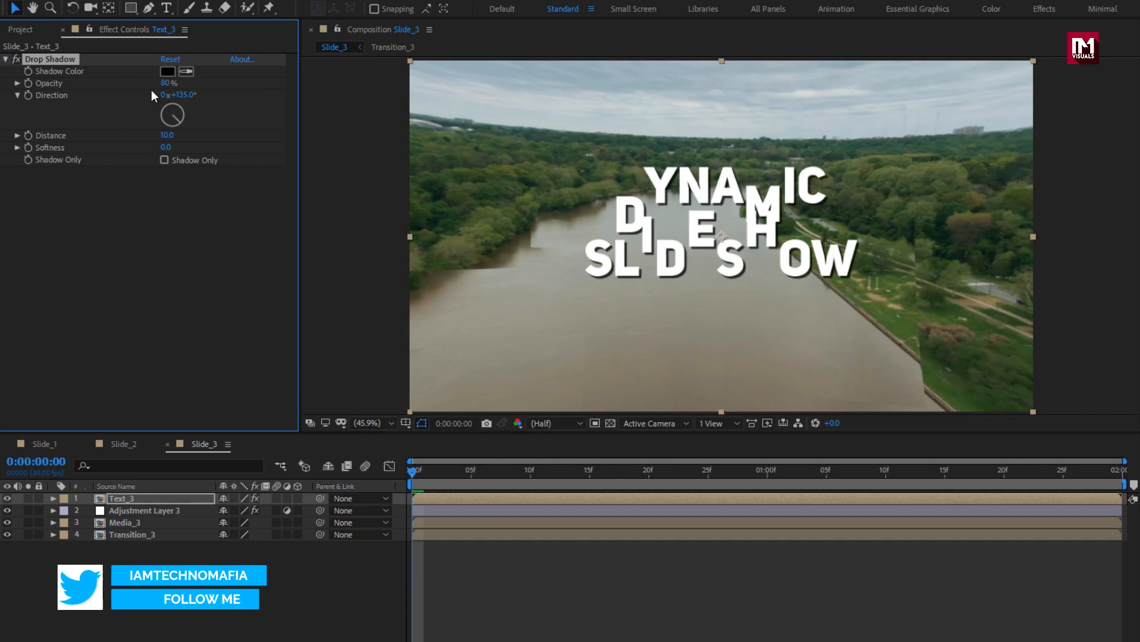
{"action": "left_click", "coordinate": [411, 472]}
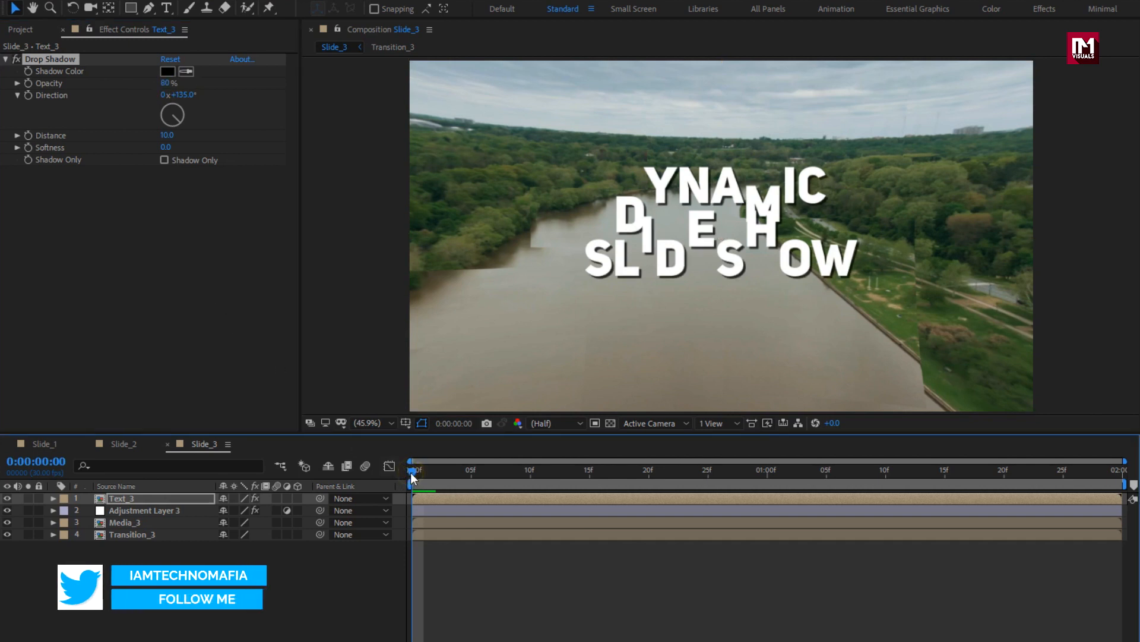
{"action": "key", "text": "space"}
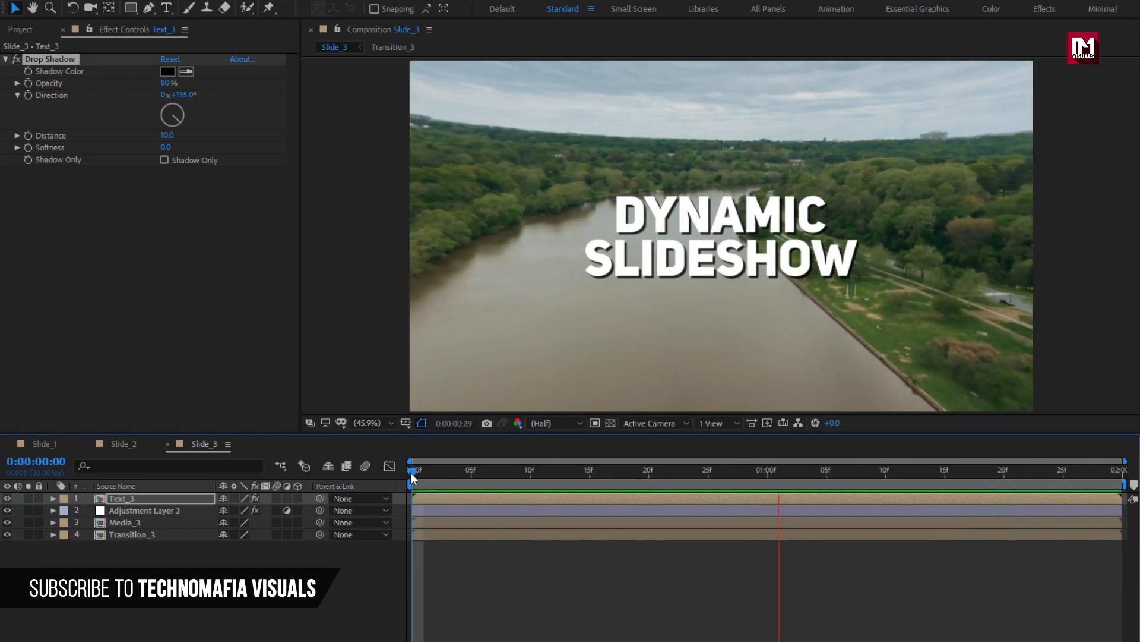
Step: Create a new composition named Slide_4 with a duration of 0:00:03:00
{"action": "key", "text": "ctrl+n"}
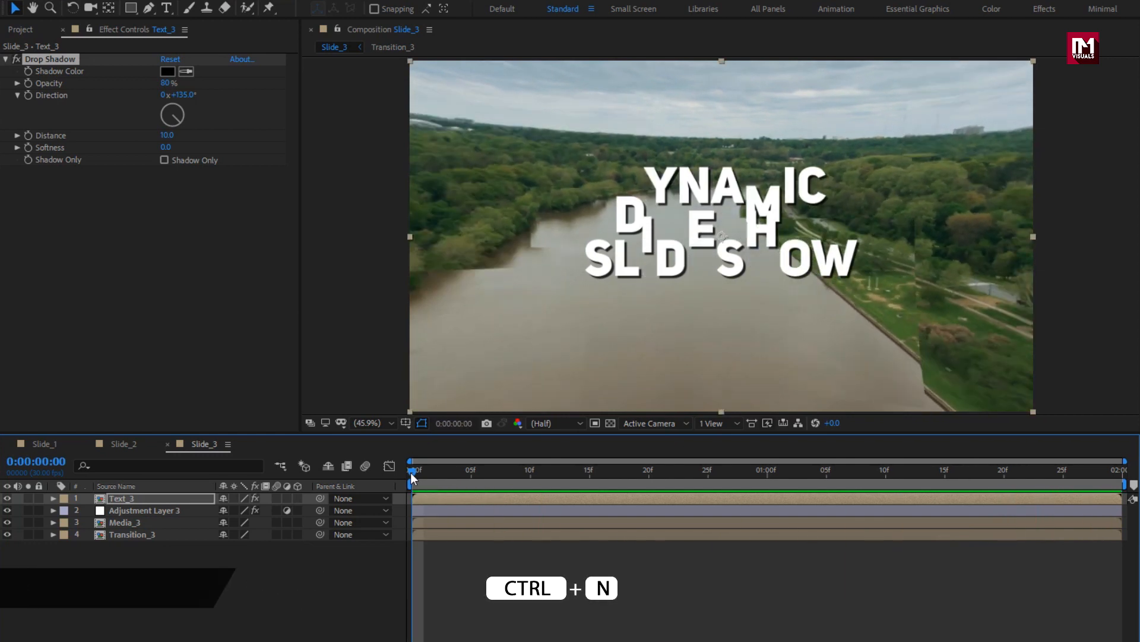
{"action": "left_click", "coordinate": [119, 497]}
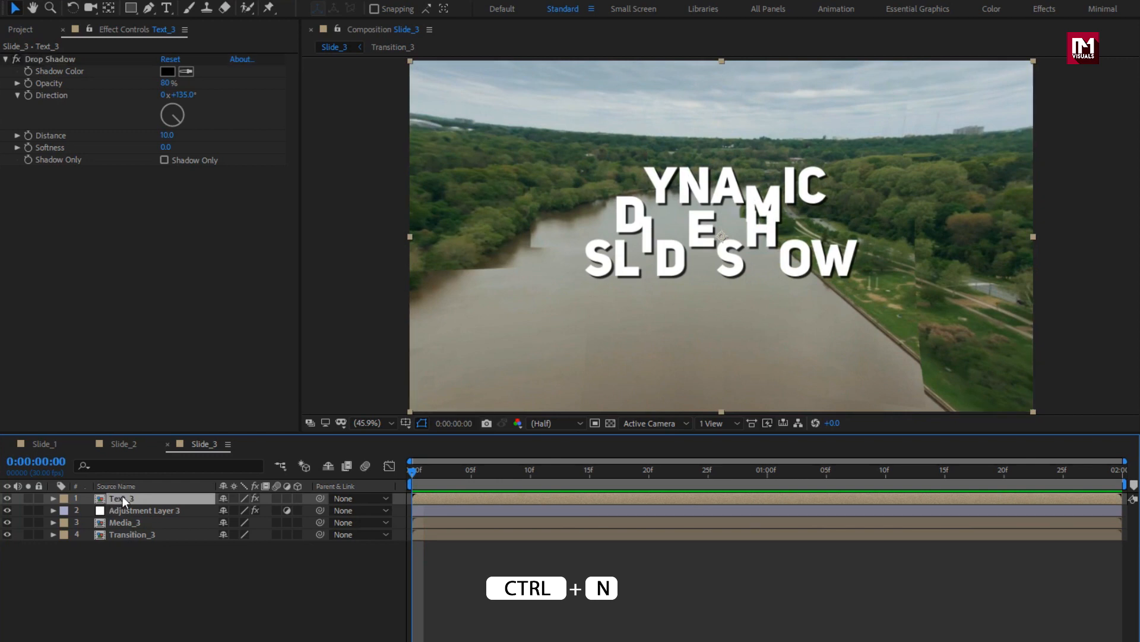
{"action": "key", "text": "ctrl+n"}
{"action": "type", "text": "Slide_4"}
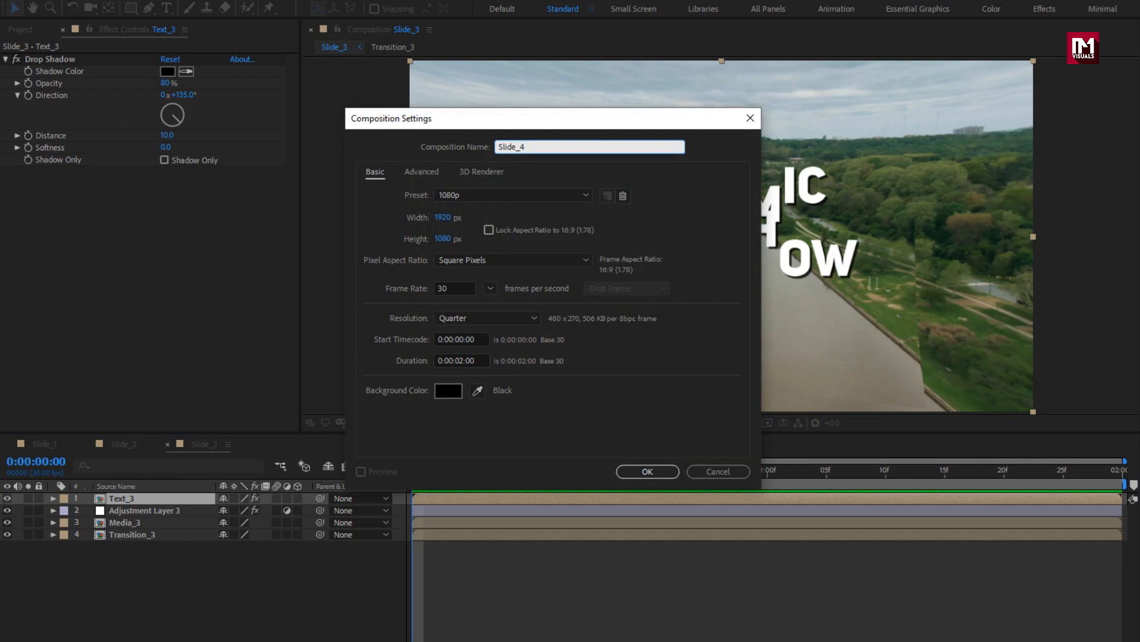
{"action": "left_click", "coordinate": [463, 359]}
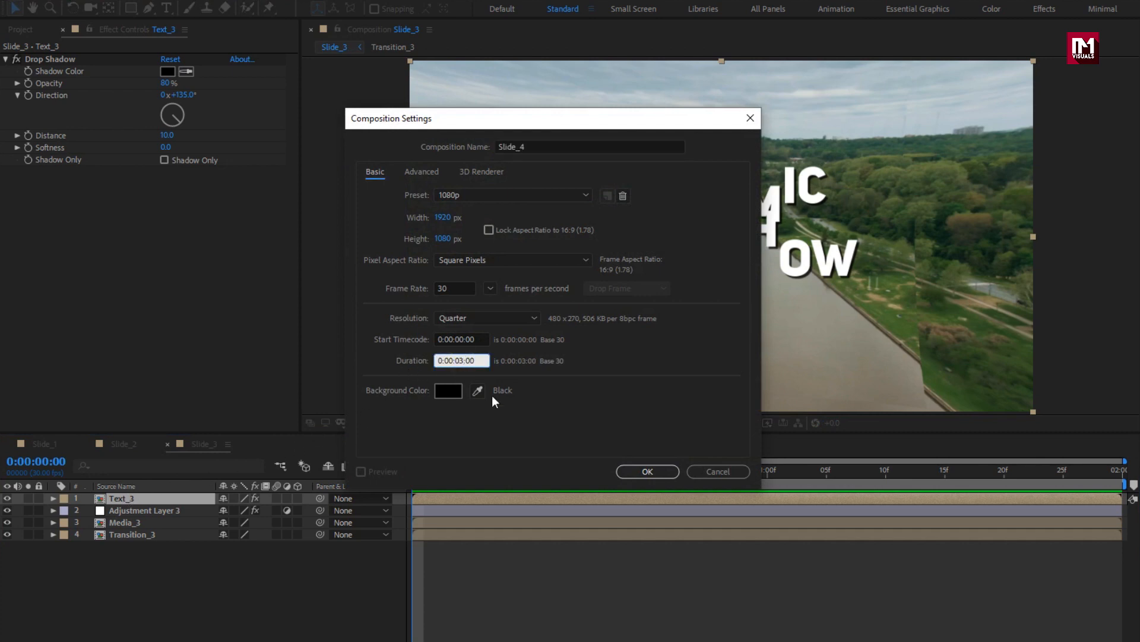
{"action": "left_click", "coordinate": [645, 471]}
Step: Add a shape layer to Slide_4 and draw five scattered white rectangles of different sizes, one of them a tall vertical bar
{"action": "right_click", "coordinate": [173, 524]}
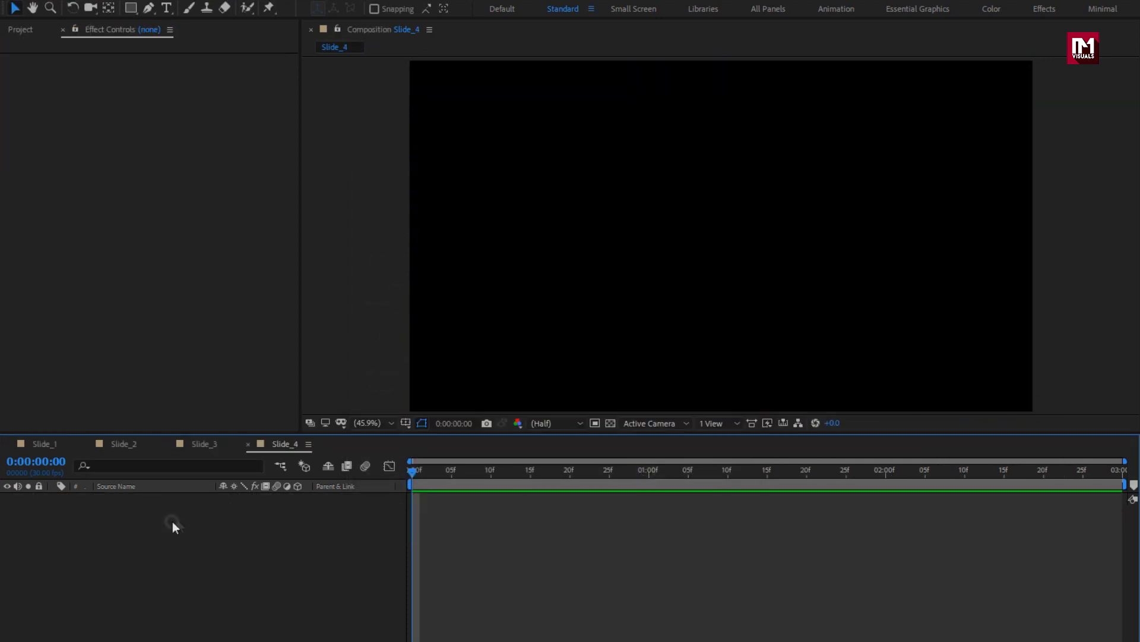
{"action": "mouse_move", "coordinate": [174, 526]}
{"action": "left_click", "coordinate": [390, 629]}
{"action": "key", "text": "q"}
{"action": "left_click_drag", "start_coordinate": [822, 170], "coordinate": [565, 283]}
{"action": "left_click_drag", "start_coordinate": [611, 206], "coordinate": [379, 96]}
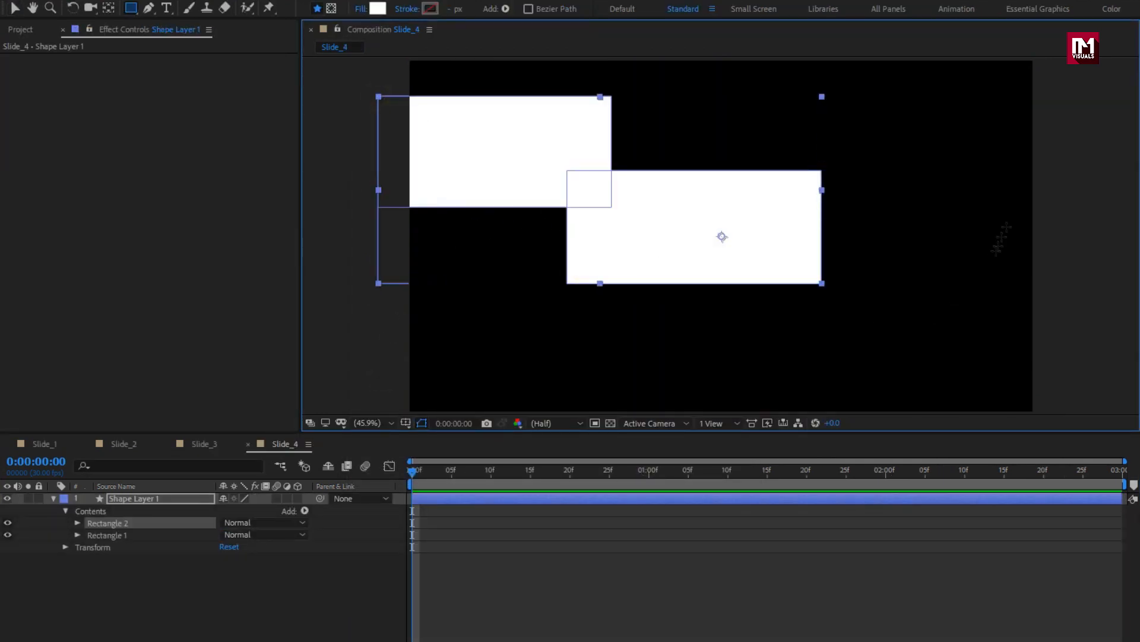
{"action": "left_click_drag", "start_coordinate": [1046, 193], "coordinate": [905, 269]}
{"action": "left_click_drag", "start_coordinate": [857, 84], "coordinate": [799, 411]}
{"action": "mouse_move", "coordinate": [454, 347]}
{"action": "left_mouse_down"}
{"action": "mouse_move", "coordinate": [674, 372]}
{"action": "mouse_move", "coordinate": [711, 405]}
{"action": "left_mouse_up"}
Step: Set the fill color of Rectangle 2 in the shape layer to 917777
{"action": "left_click", "coordinate": [77, 559]}
{"action": "left_click", "coordinate": [90, 595]}
{"action": "left_click", "coordinate": [227, 631]}
{"action": "left_click", "coordinate": [38, 267]}
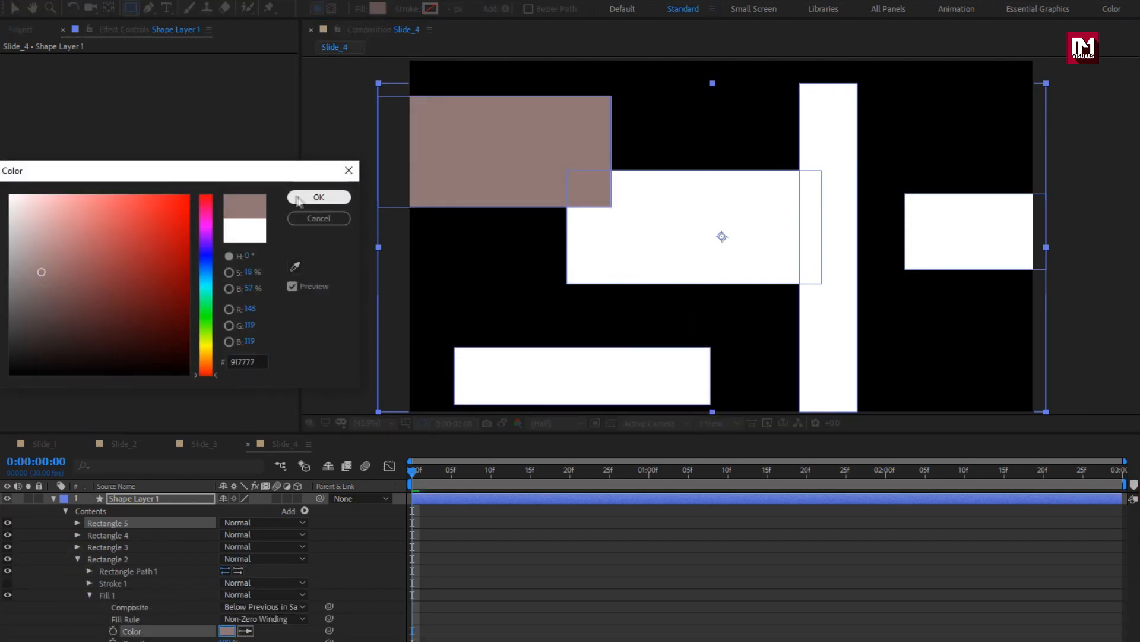
{"action": "left_click", "coordinate": [316, 194]}
Step: Set the fill color of Rectangle 1 in the shape layer to B87979
{"action": "left_click", "coordinate": [76, 558]}
{"action": "left_click", "coordinate": [77, 570]}
{"action": "left_click", "coordinate": [89, 606]}
{"action": "left_click", "coordinate": [226, 639]}
{"action": "left_click", "coordinate": [72, 242]}
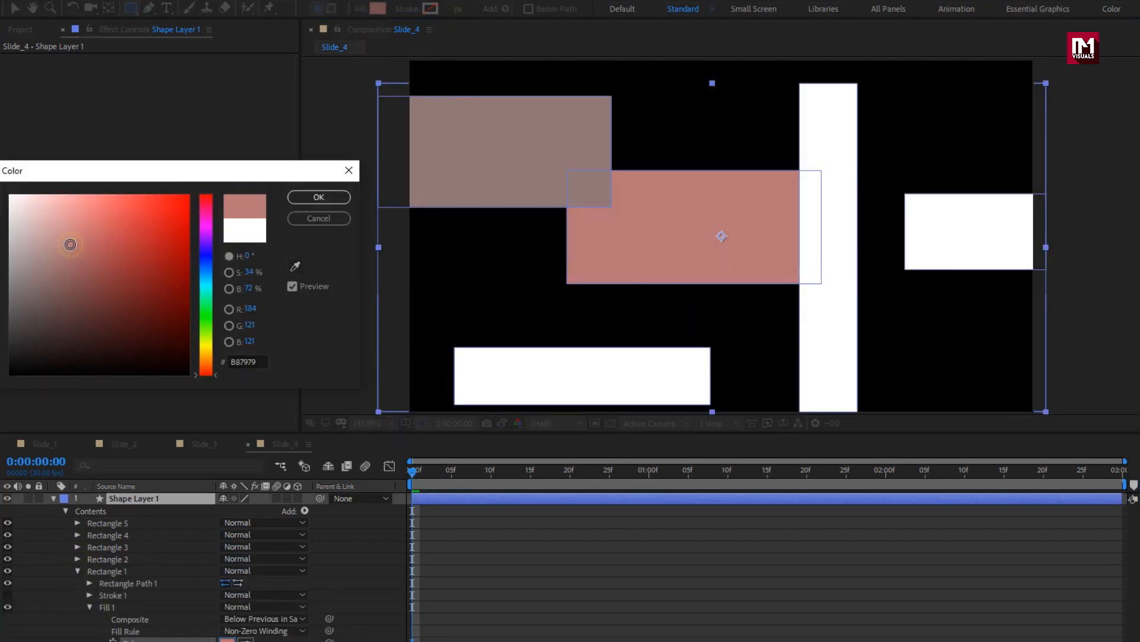
{"action": "left_click", "coordinate": [315, 194]}
Step: Collapse the shape layer and pre-compose it as Transition_4
{"action": "left_click", "coordinate": [53, 498]}
{"action": "right_click", "coordinate": [136, 501]}
{"action": "left_click", "coordinate": [148, 443]}
{"action": "type", "text": "Tran"}
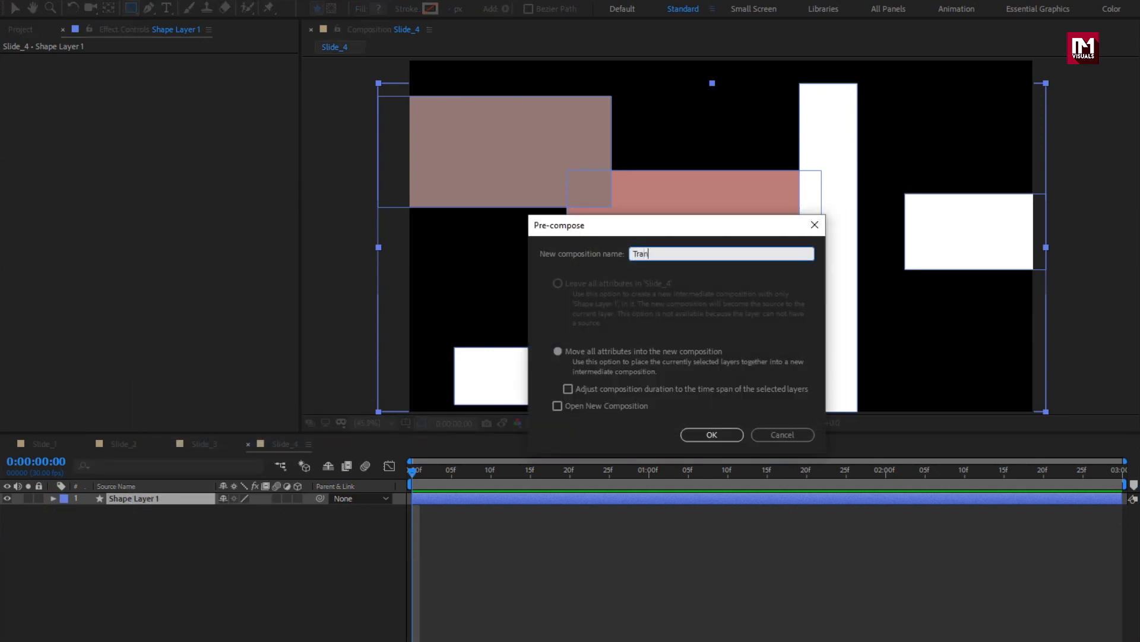
{"action": "type", "text": "sition_4"}
{"action": "left_click", "coordinate": [711, 434]}
Step: Place Video_4.mp4 above Transition_4 in Slide_4 and pre-compose it as Media_4
{"action": "left_click", "coordinate": [20, 29]}
{"action": "left_click", "coordinate": [47, 399]}
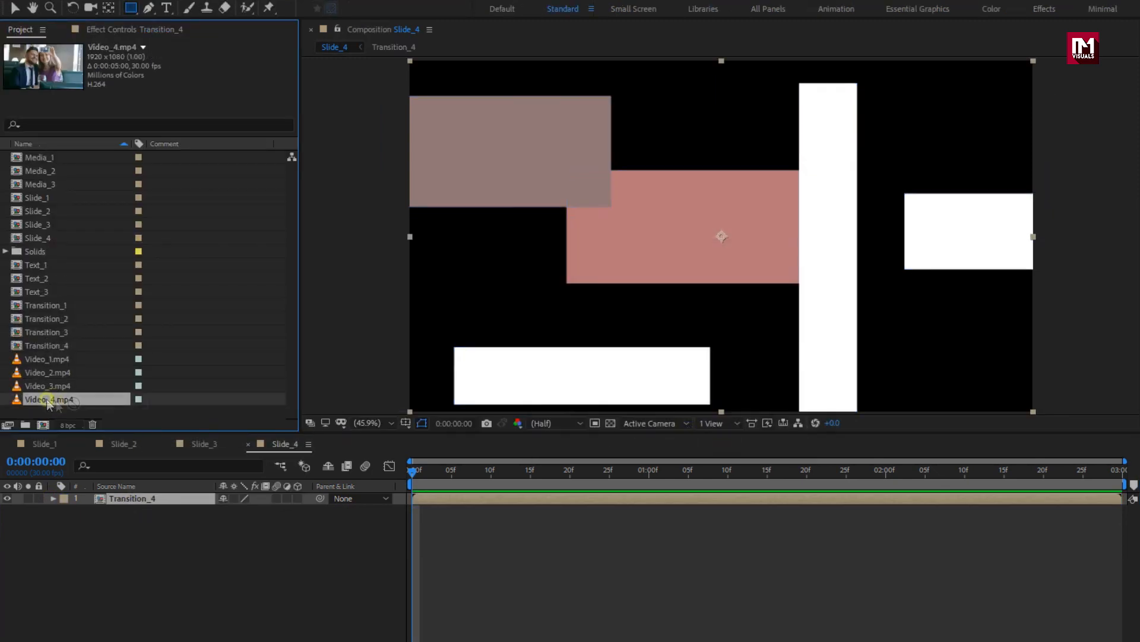
{"action": "left_click_drag", "start_coordinate": [47, 399], "coordinate": [146, 501]}
{"action": "right_click", "coordinate": [146, 501]}
{"action": "left_click", "coordinate": [157, 443]}
{"action": "type", "text": "Media_4"}
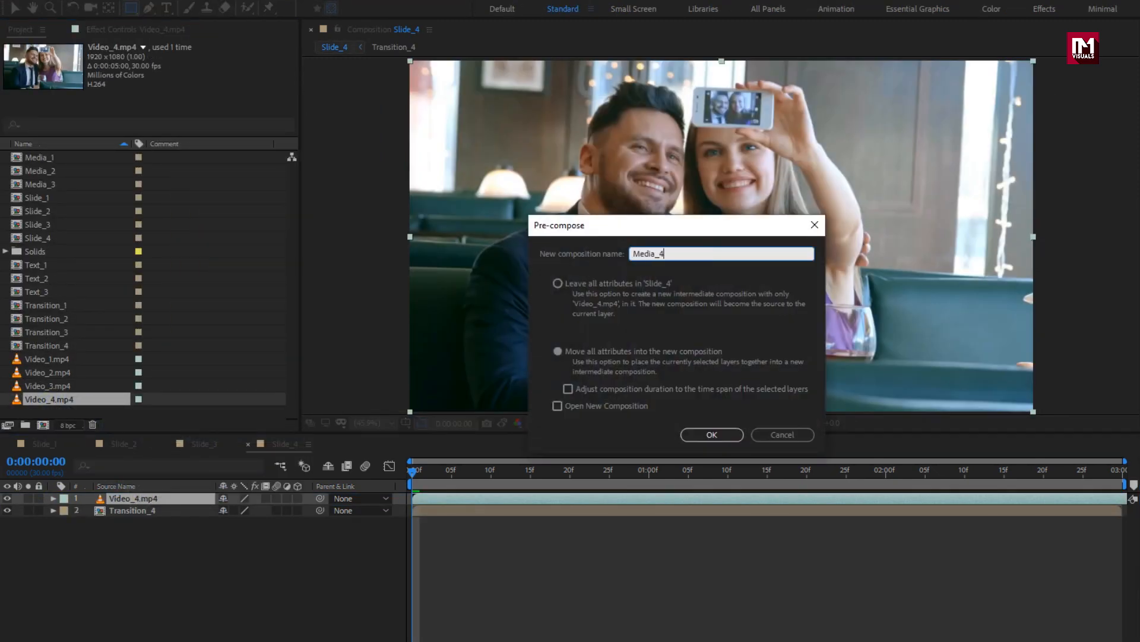
{"action": "key", "text": "Return"}
Step: Add an adjustment layer above Media_4 and apply Displacement Map to it, using Transition_4 as the map layer
{"action": "right_click", "coordinate": [89, 582]}
{"action": "mouse_move", "coordinate": [119, 417]}
{"action": "left_click", "coordinate": [321, 539]}
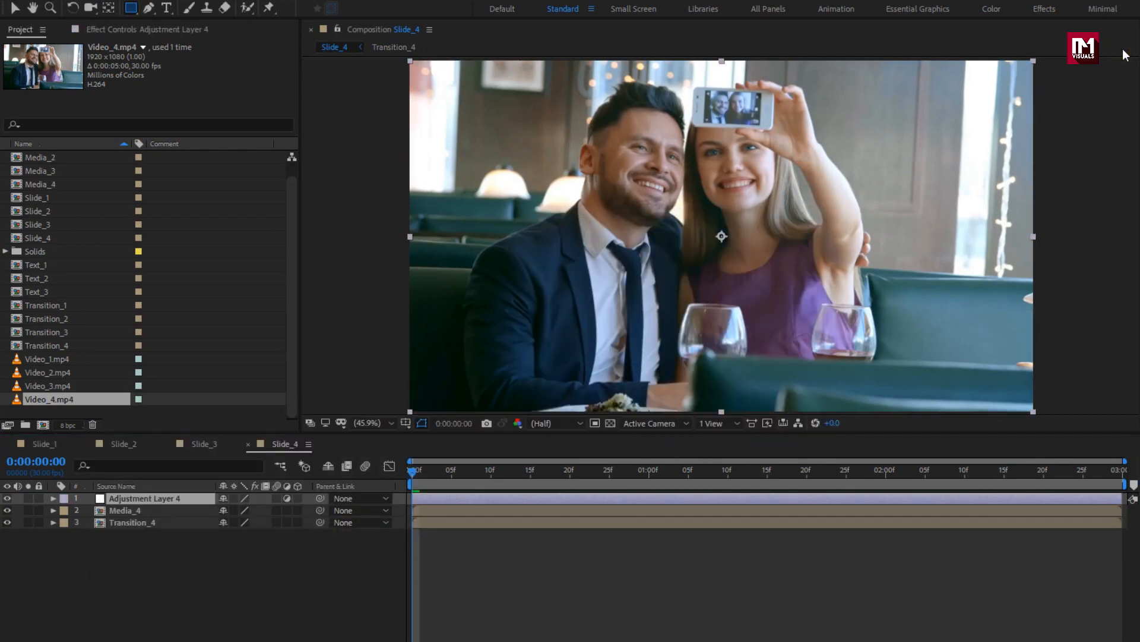
{"action": "double_click", "coordinate": [1139, 123]}
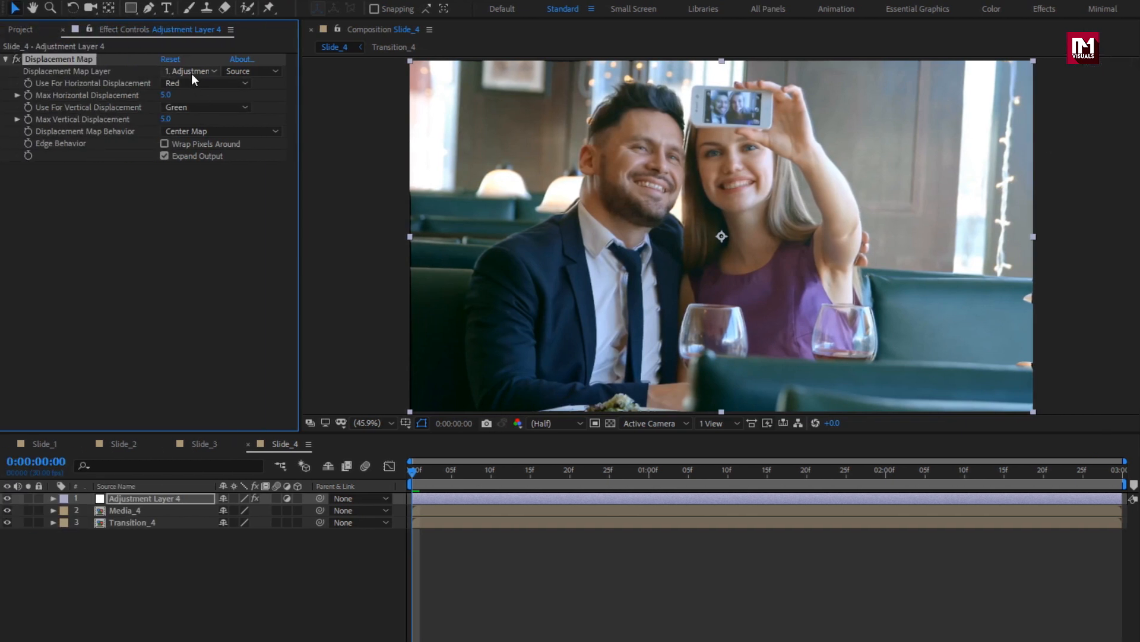
{"action": "left_click", "coordinate": [192, 72]}
{"action": "left_click", "coordinate": [206, 137]}
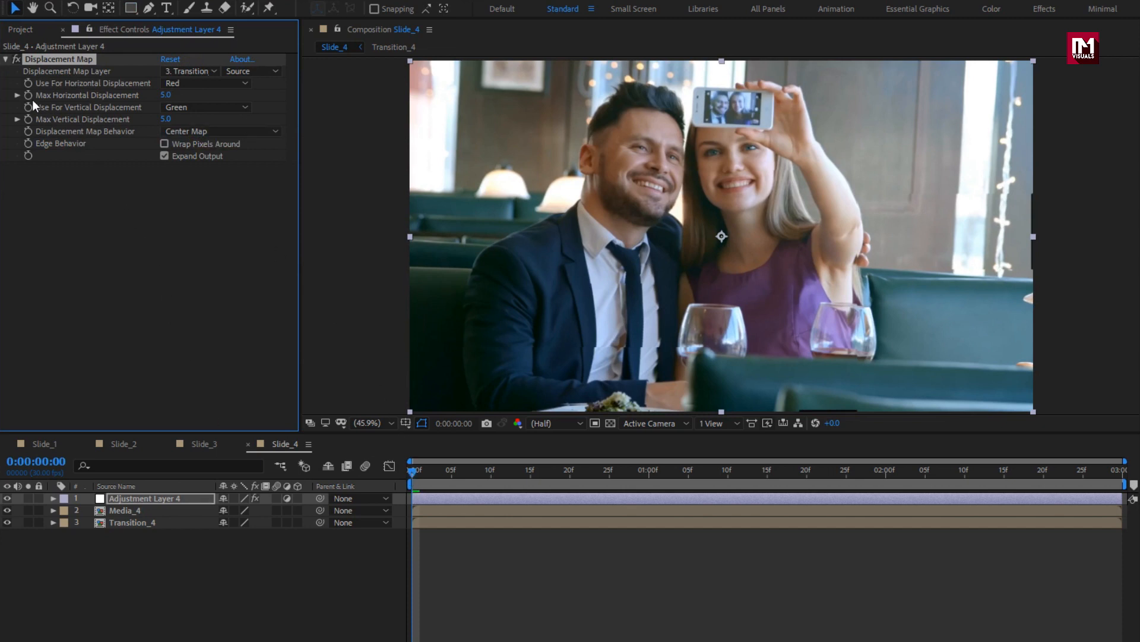
Step: Keyframe Max Horizontal Displacement at 70 at the start and 0 at 0:00:00:20
{"action": "left_click", "coordinate": [166, 96]}
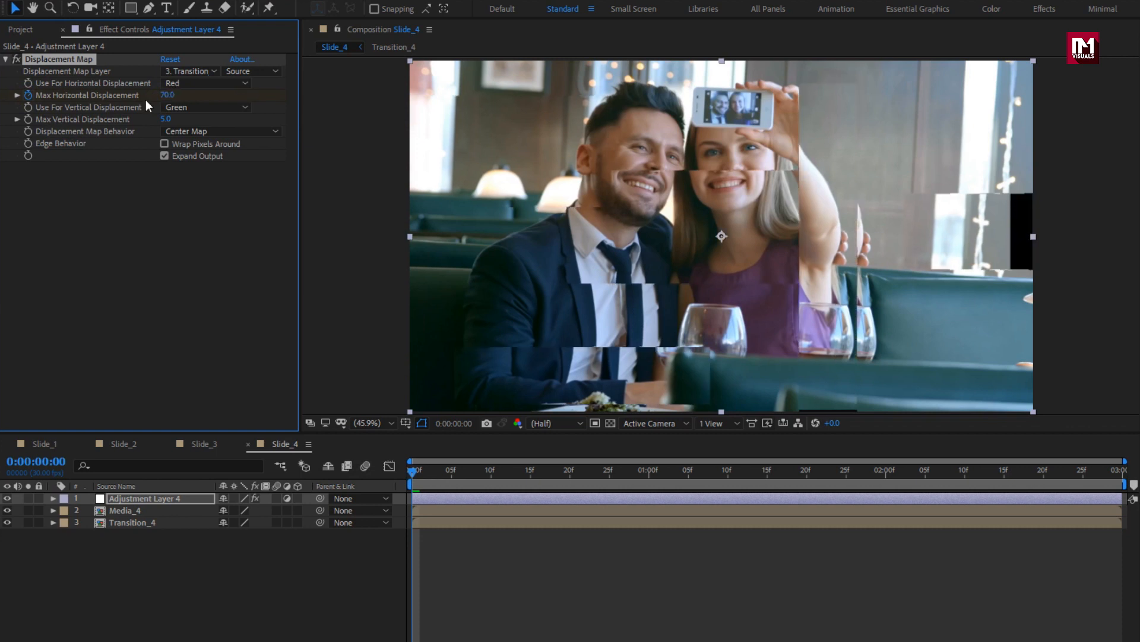
{"action": "left_click", "coordinate": [569, 473]}
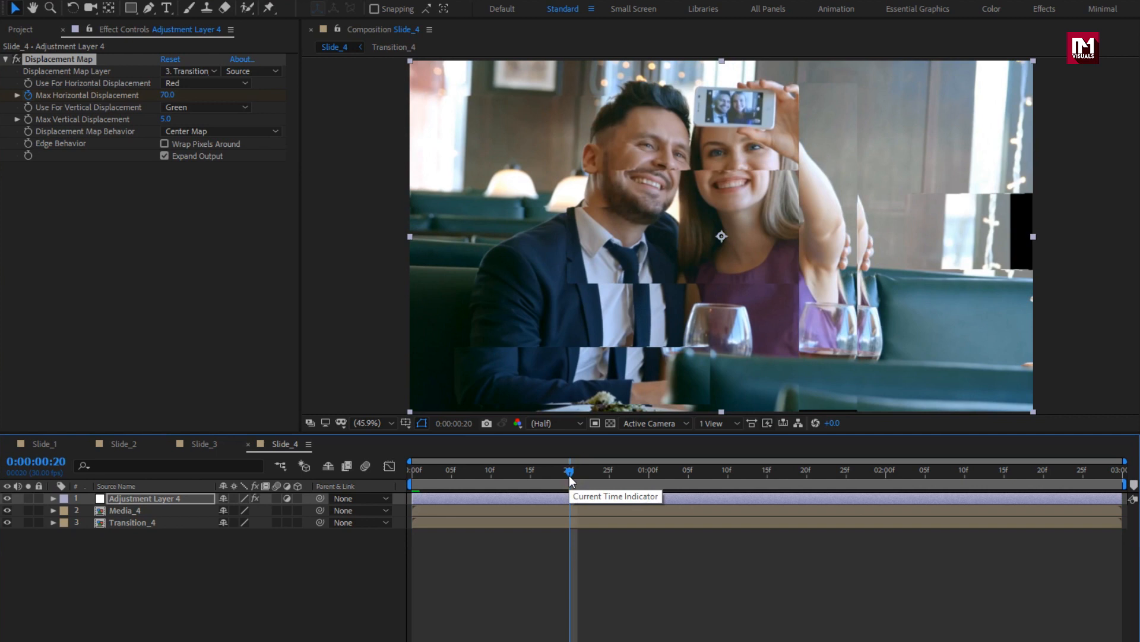
{"action": "left_click", "coordinate": [167, 95]}
{"action": "type", "text": "0"}
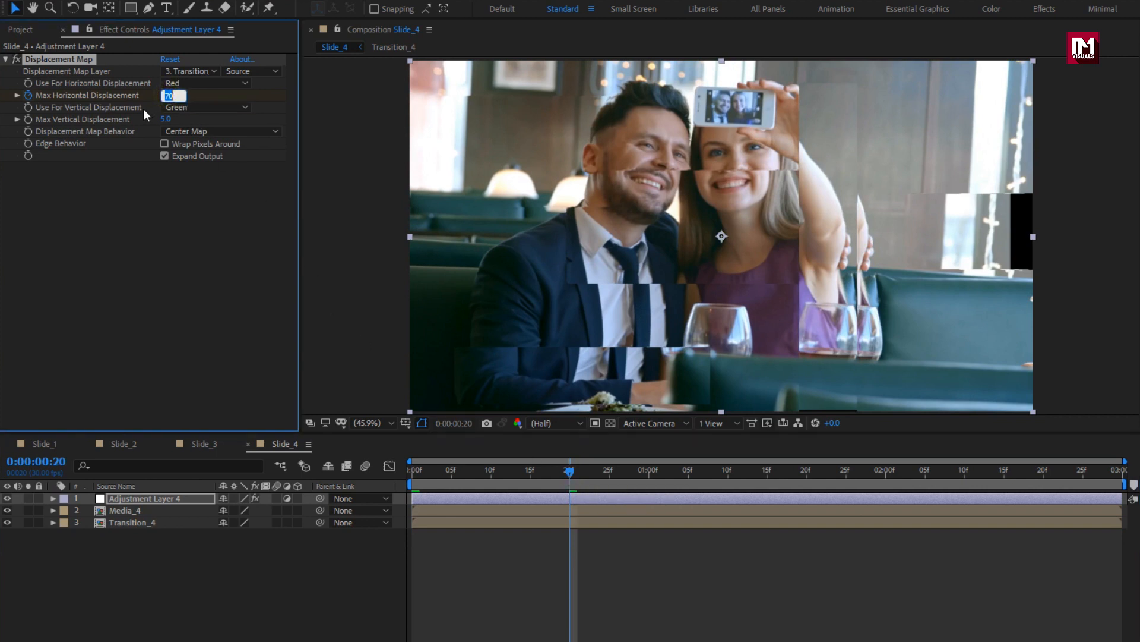
{"action": "key", "text": "Return"}
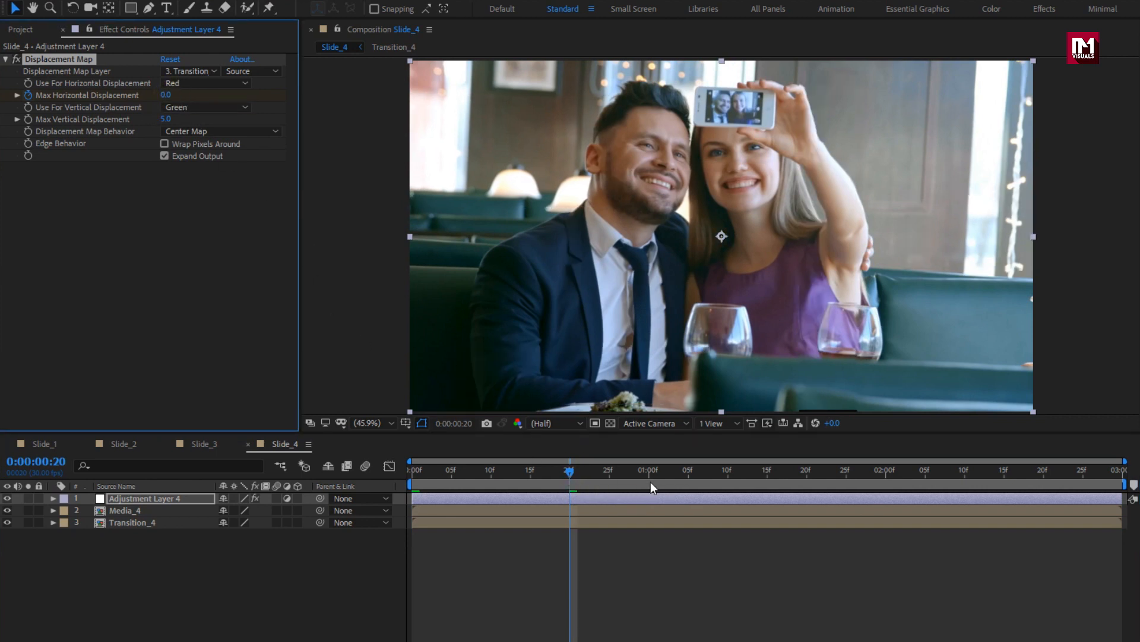
Step: Keyframe Max Vertical Displacement at 0 at 0:00:01:10 and 80 at 0:00:02:29
{"action": "left_click_drag", "start_coordinate": [659, 473], "coordinate": [729, 480]}
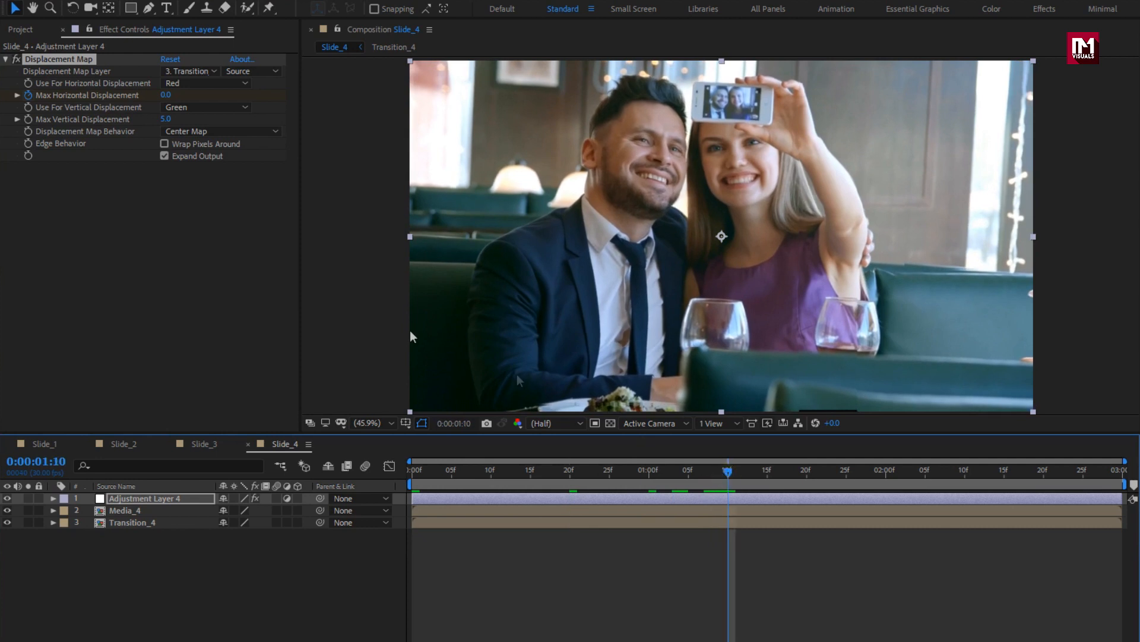
{"action": "left_click", "coordinate": [26, 118]}
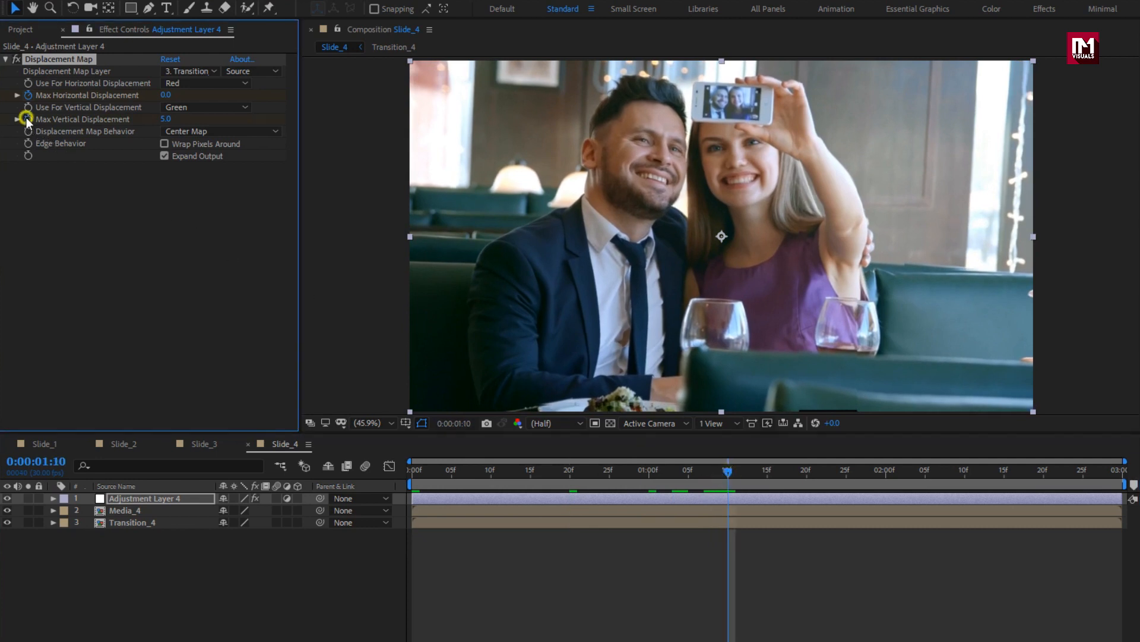
{"action": "left_click", "coordinate": [166, 119]}
{"action": "type", "text": "0"}
{"action": "key", "text": "Return"}
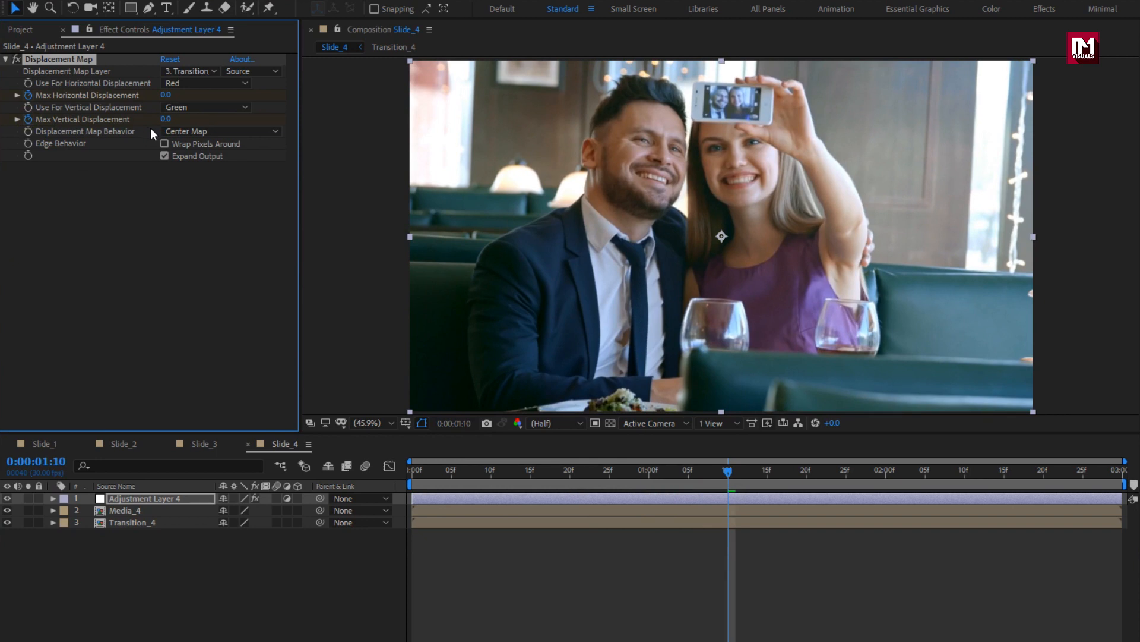
{"action": "left_click_drag", "start_coordinate": [968, 473], "coordinate": [1124, 481]}
{"action": "left_click", "coordinate": [166, 120]}
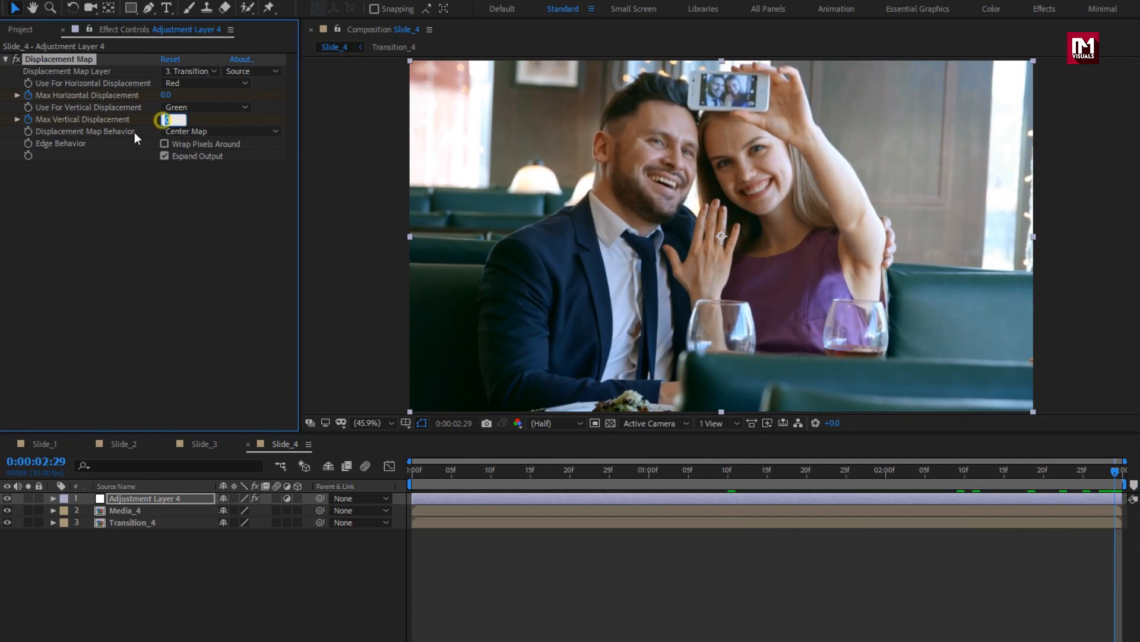
{"action": "type", "text": "80"}
{"action": "key", "text": "Return"}
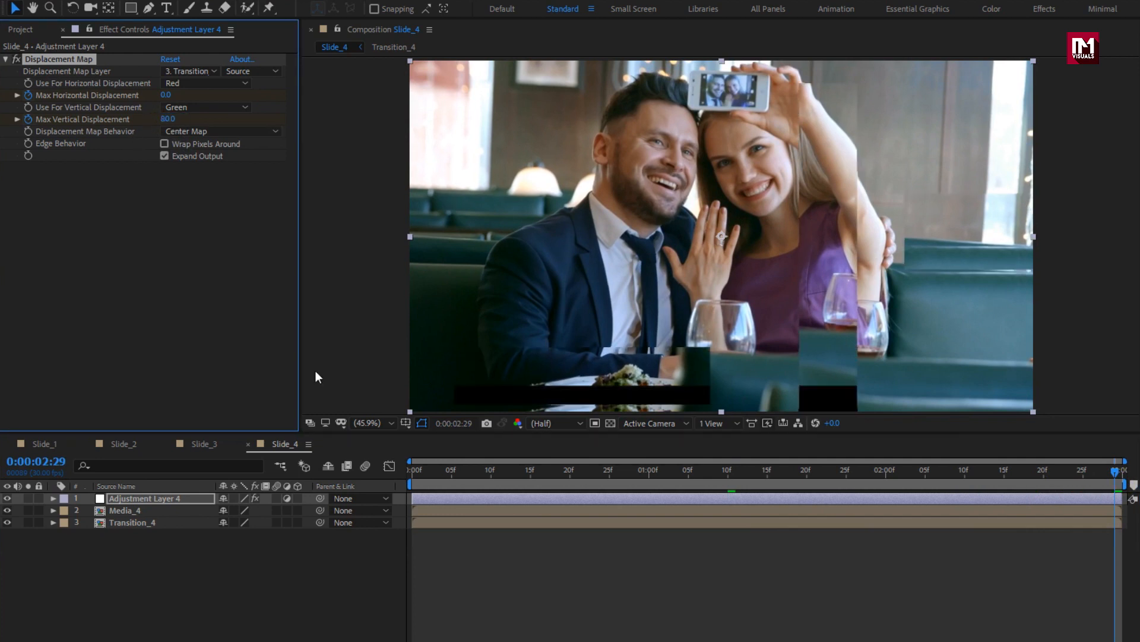
Step: Apply CC Lens to Adjustment Layer 4 and set its size to 220
{"action": "left_click_drag", "start_coordinate": [411, 469], "coordinate": [404, 486]}
{"action": "left_click", "coordinate": [128, 498]}
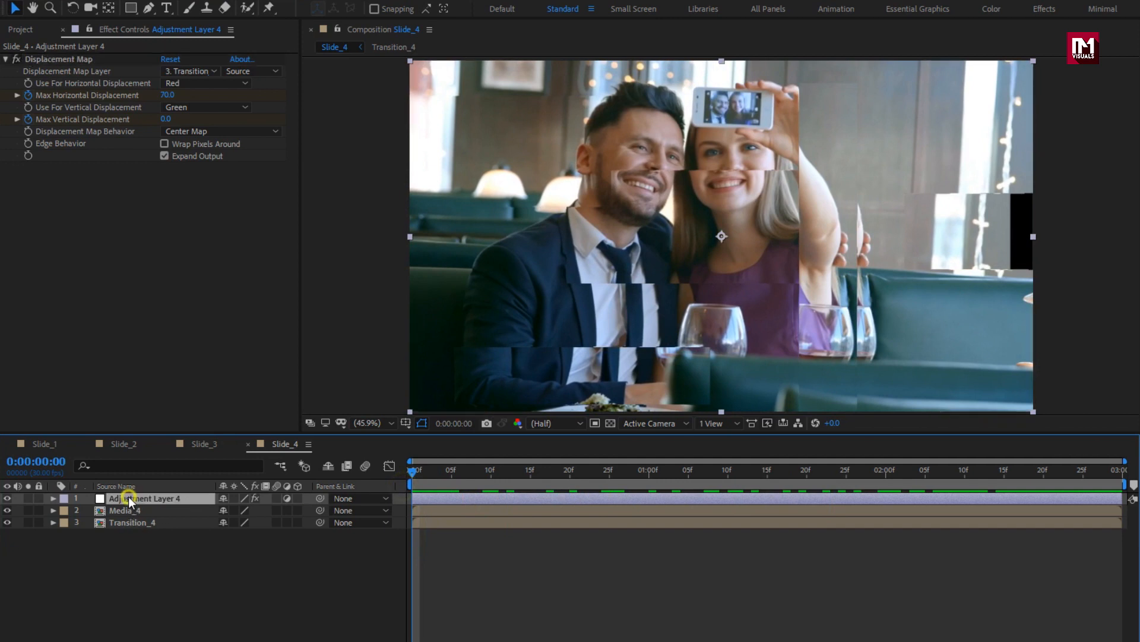
{"action": "left_click_drag", "start_coordinate": [1077, 48], "coordinate": [1020, 50]}
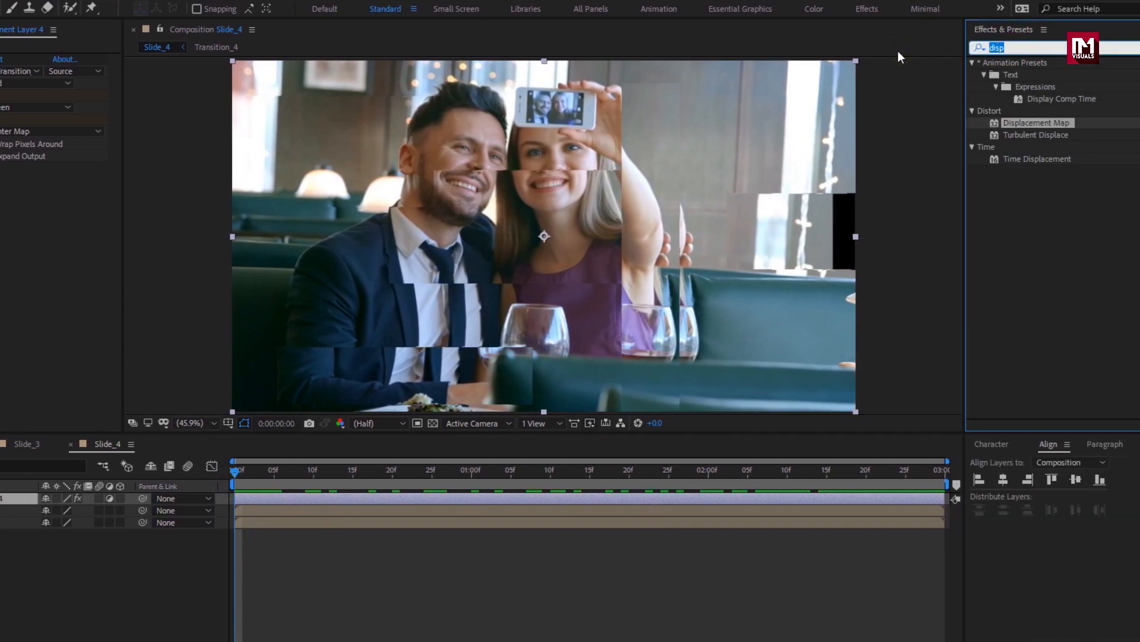
{"action": "type", "text": "cc le"}
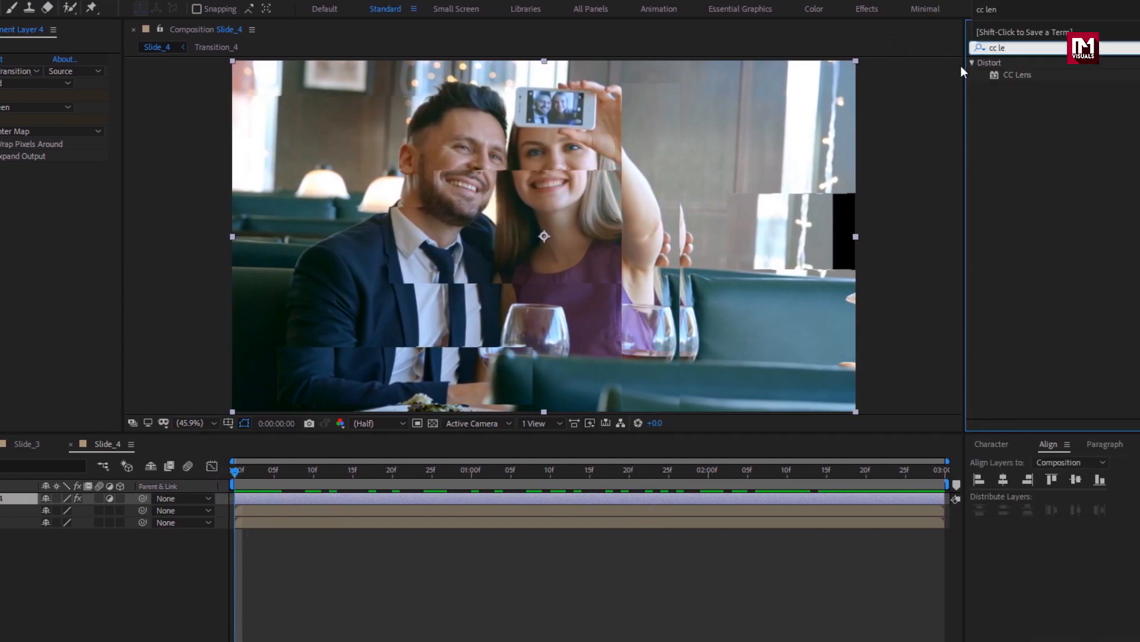
{"action": "double_click", "coordinate": [1010, 74]}
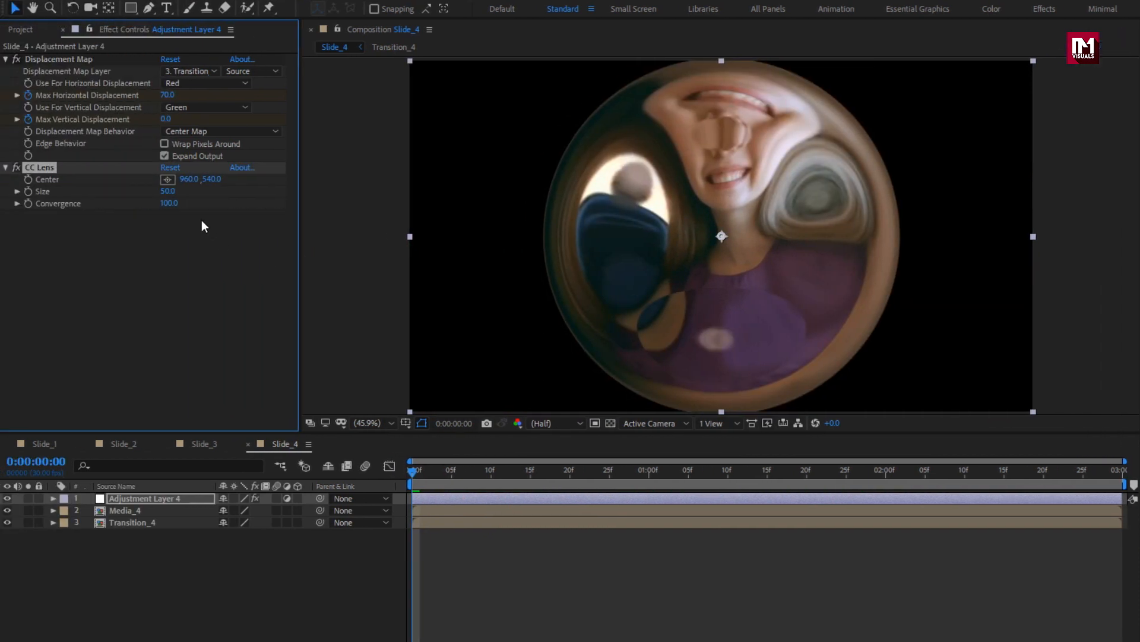
{"action": "left_click", "coordinate": [44, 190]}
{"action": "type", "text": "220"}
{"action": "key", "text": "Return"}
Step: Check the end of Slide_4 and scale the Media_4 layer to 111%
{"action": "left_click_drag", "start_coordinate": [476, 471], "coordinate": [1106, 472]}
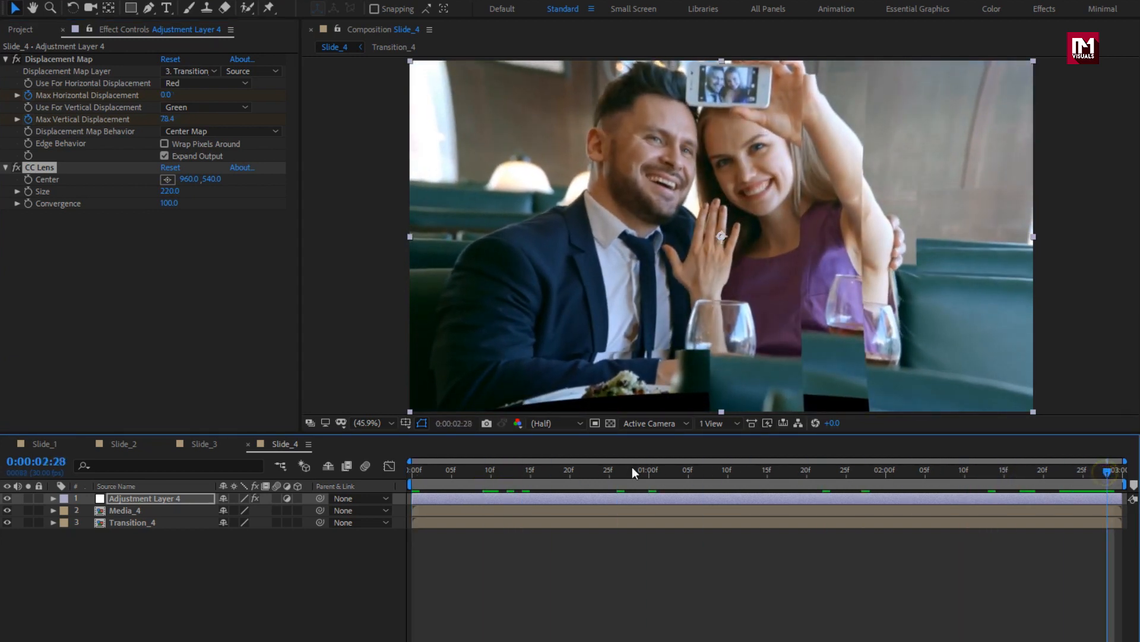
{"action": "left_click", "coordinate": [117, 508]}
{"action": "key", "text": "s"}
{"action": "left_click", "coordinate": [240, 521]}
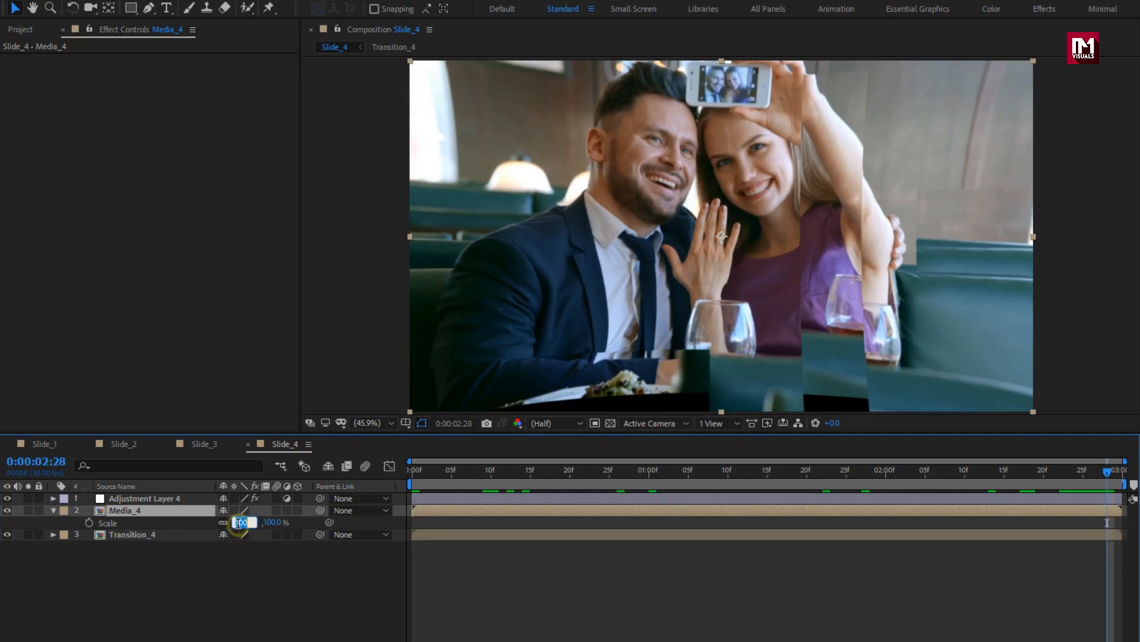
{"action": "type", "text": "110"}
{"action": "key", "text": "Return"}
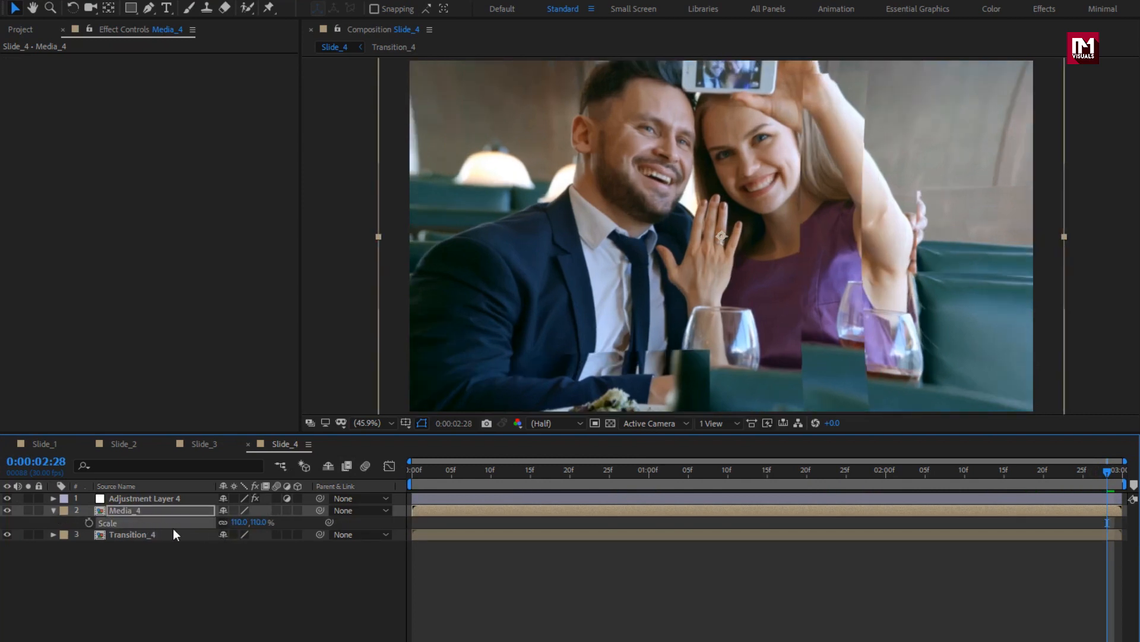
{"action": "left_click_drag", "start_coordinate": [236, 530], "coordinate": [234, 525]}
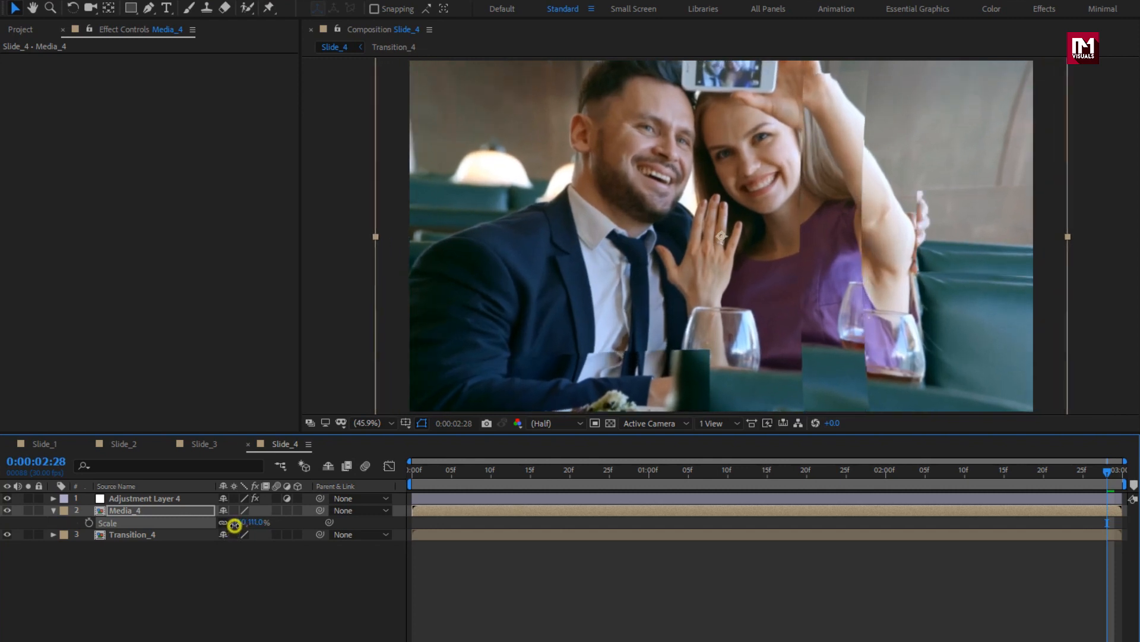
{"action": "left_click", "coordinate": [51, 511]}
{"action": "left_click", "coordinate": [121, 550]}
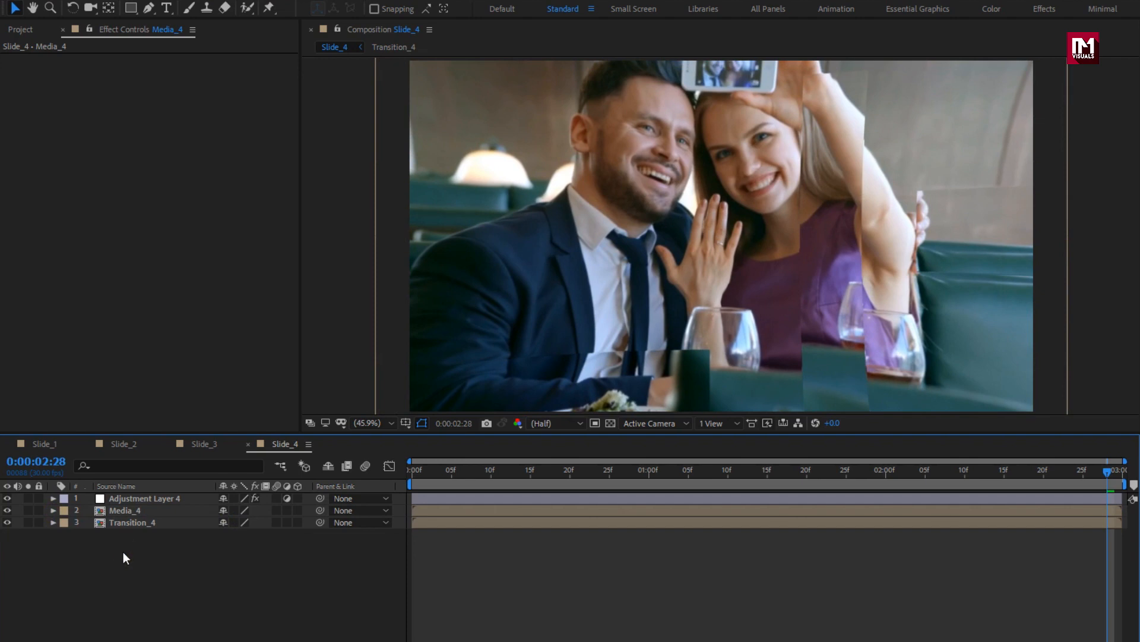
Step: Add a text layer over the video reading "in After effects"
{"action": "left_click", "coordinate": [167, 8]}
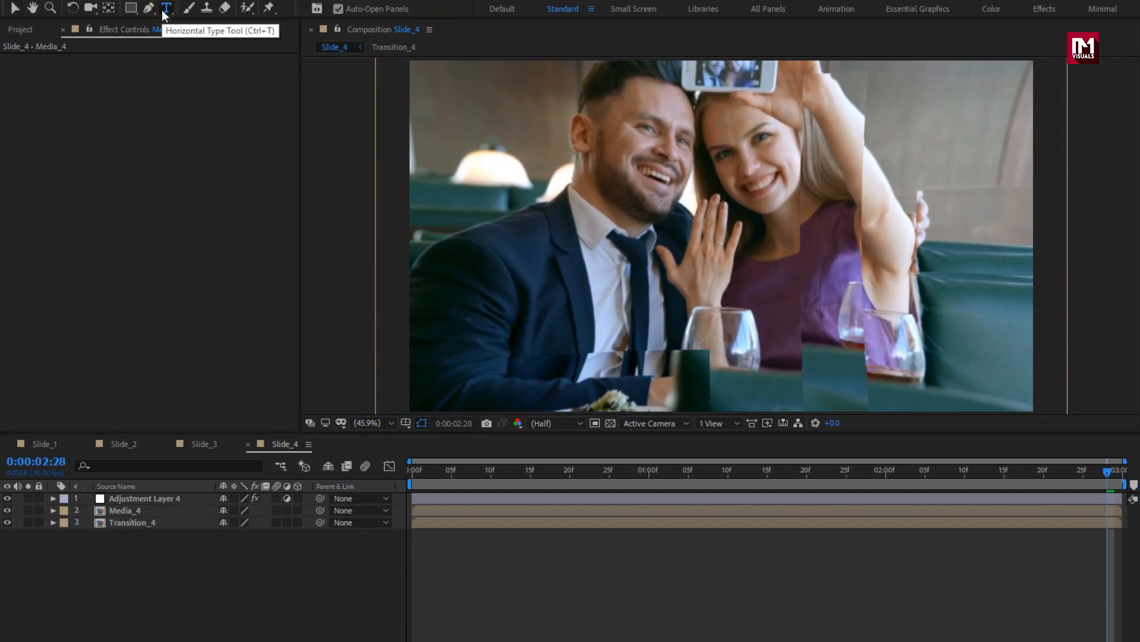
{"action": "left_click", "coordinate": [711, 228]}
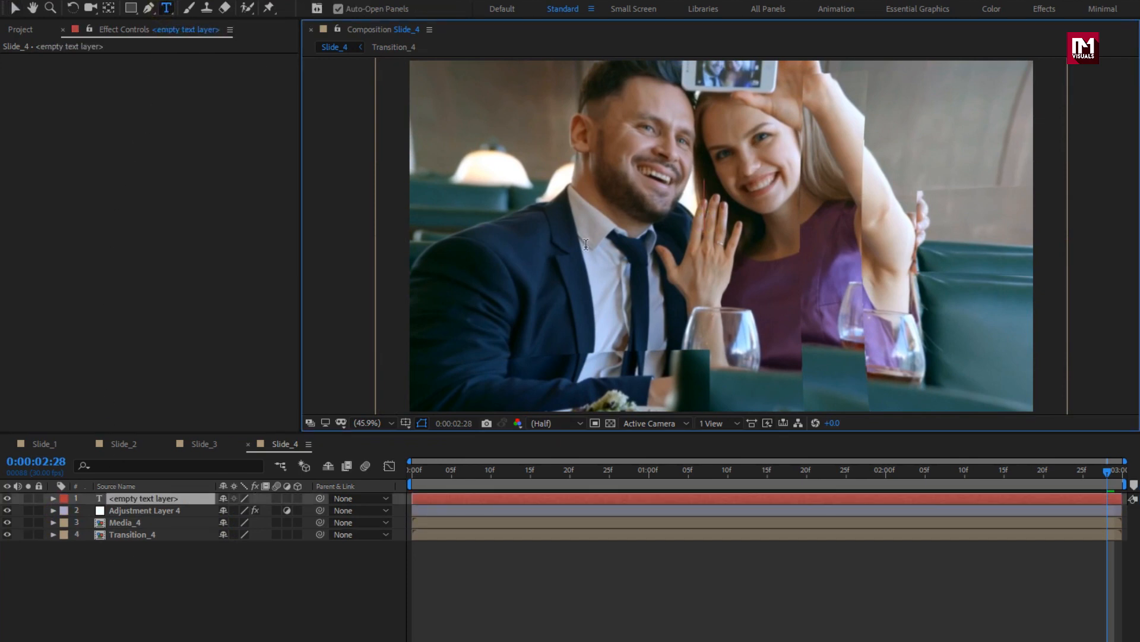
{"action": "type", "text": "in"}
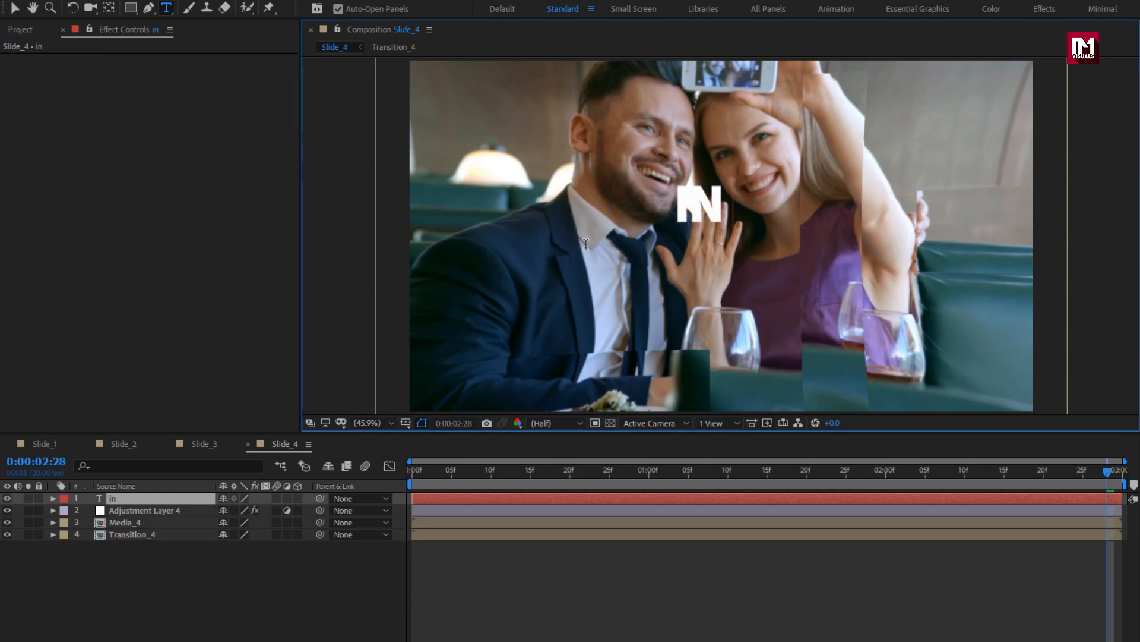
{"action": "type", "text": " After eff"}
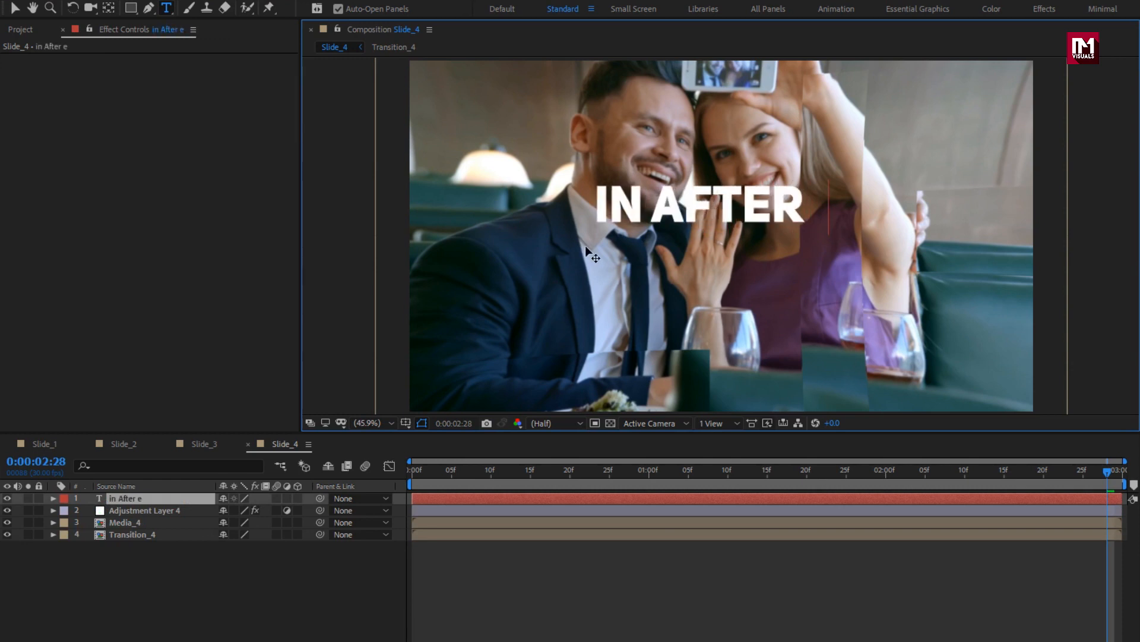
{"action": "type", "text": "ects"}
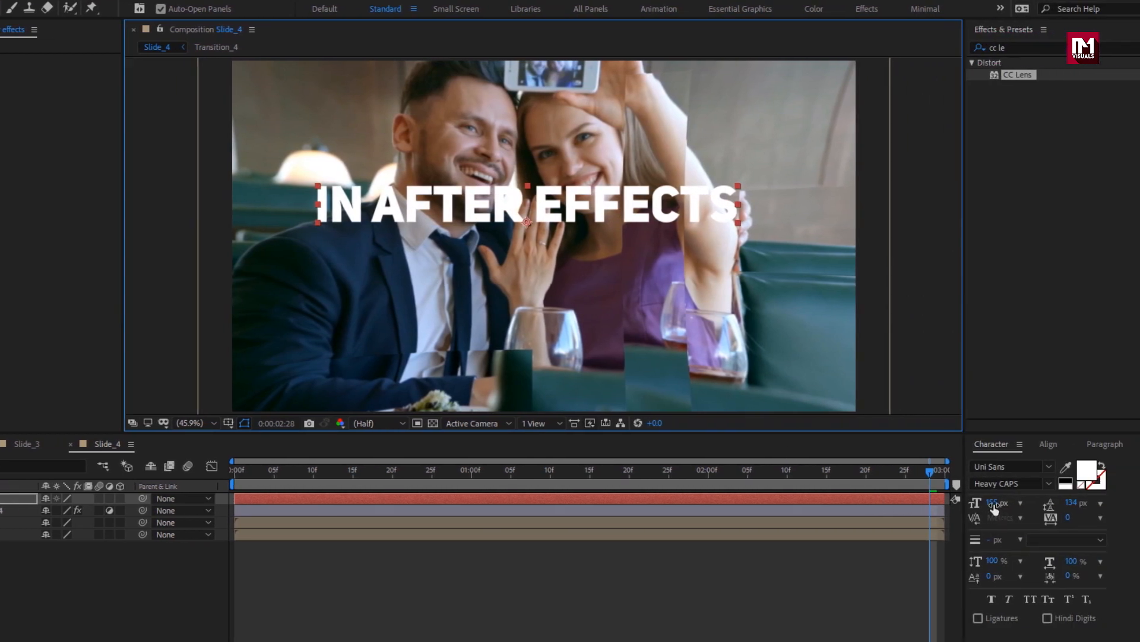
Step: Reduce the title's font size and centre it horizontally and vertically in the composition
{"action": "mouse_move", "coordinate": [995, 508]}
{"action": "left_mouse_down"}
{"action": "mouse_move", "coordinate": [981, 504]}
{"action": "mouse_move", "coordinate": [996, 506]}
{"action": "left_mouse_up"}
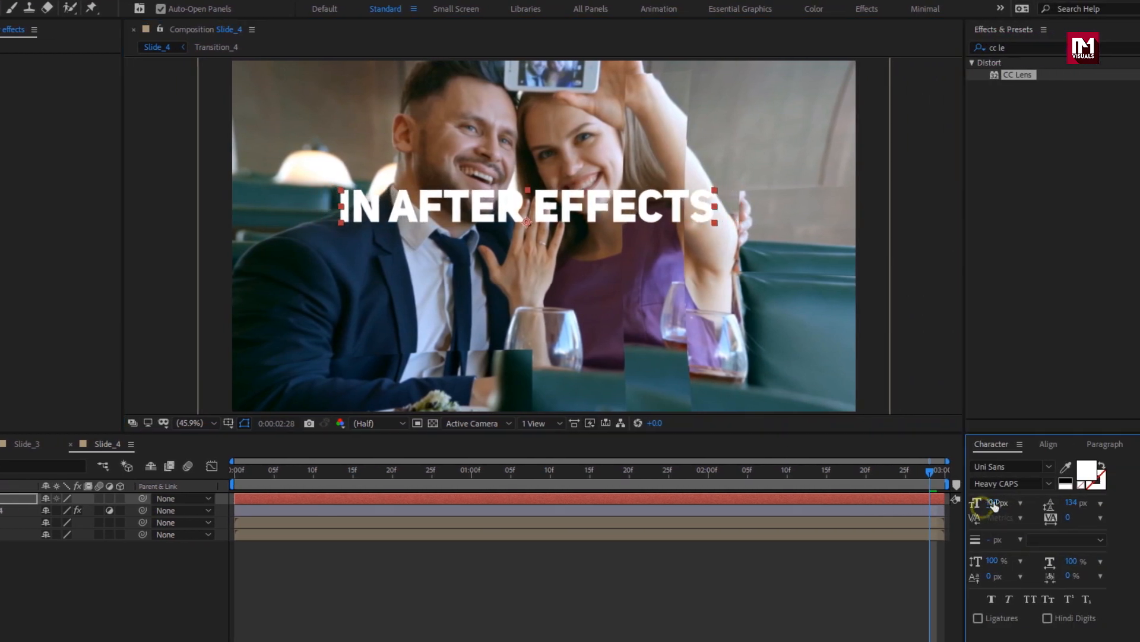
{"action": "left_click", "coordinate": [1047, 444]}
{"action": "left_click", "coordinate": [1003, 479]}
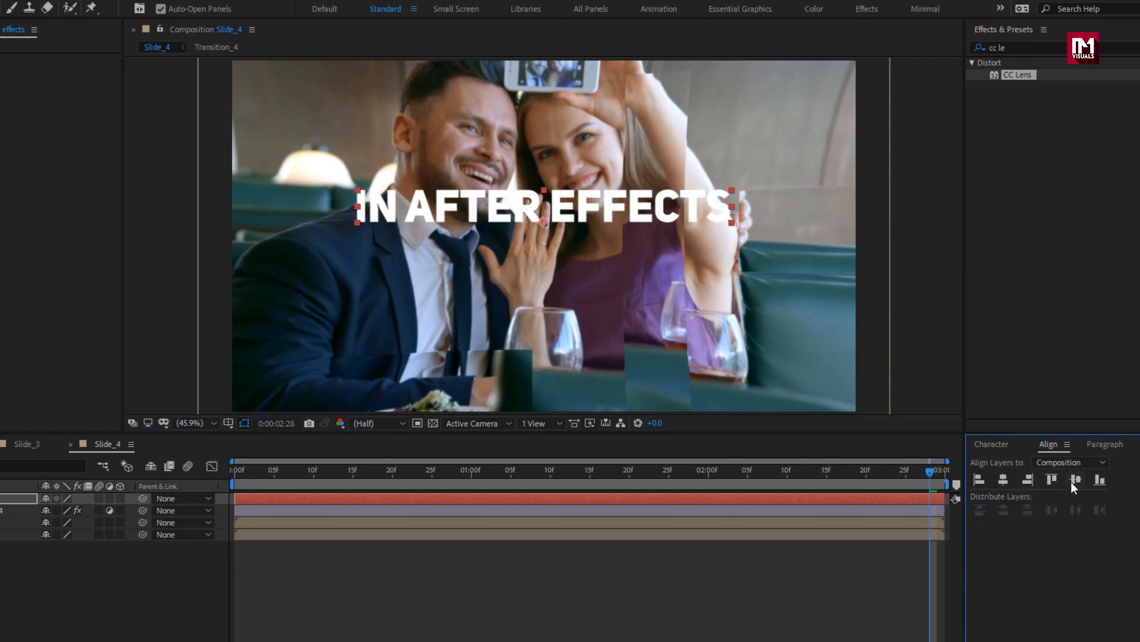
{"action": "left_click", "coordinate": [1073, 483]}
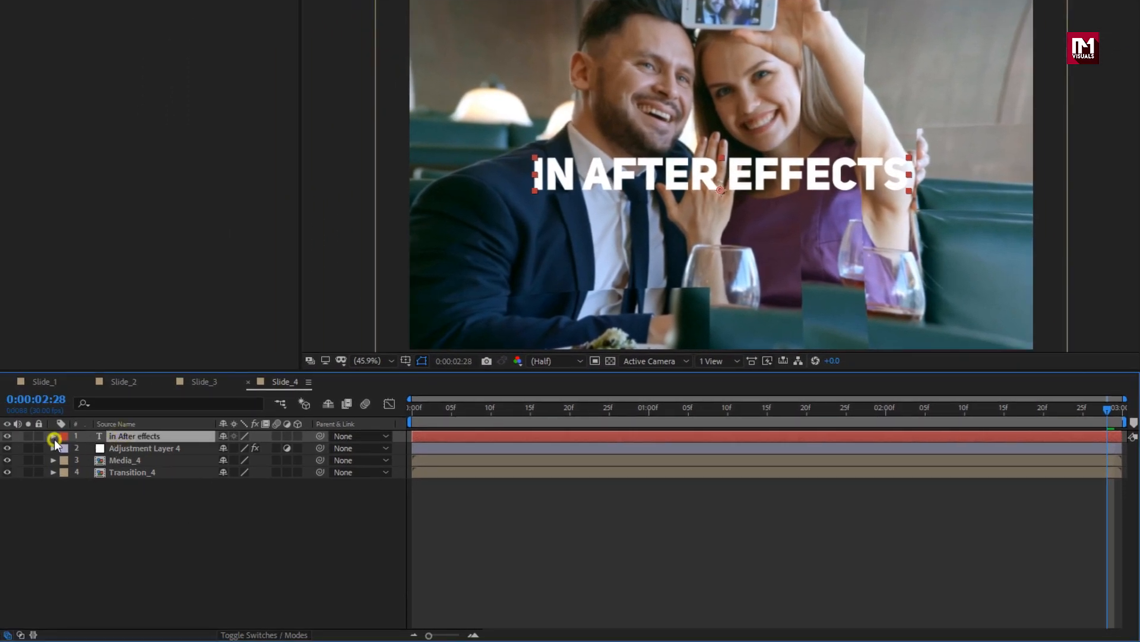
Step: Add a Tracking text animator to the title and include the Position property in it
{"action": "left_click", "coordinate": [53, 437]}
{"action": "left_click", "coordinate": [303, 449]}
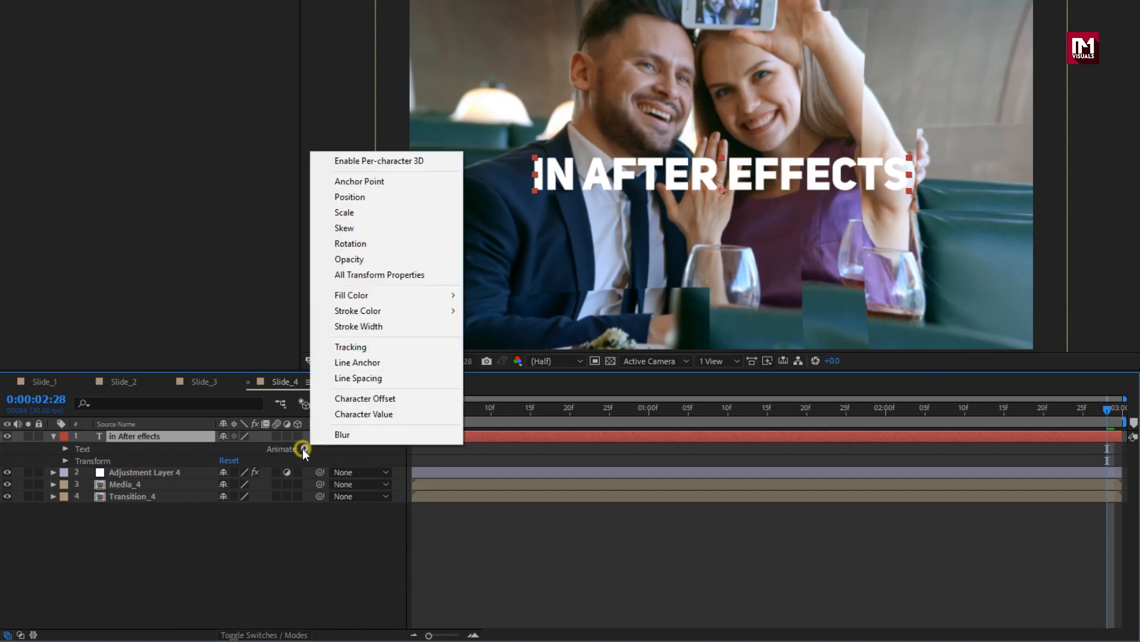
{"action": "left_click", "coordinate": [330, 347]}
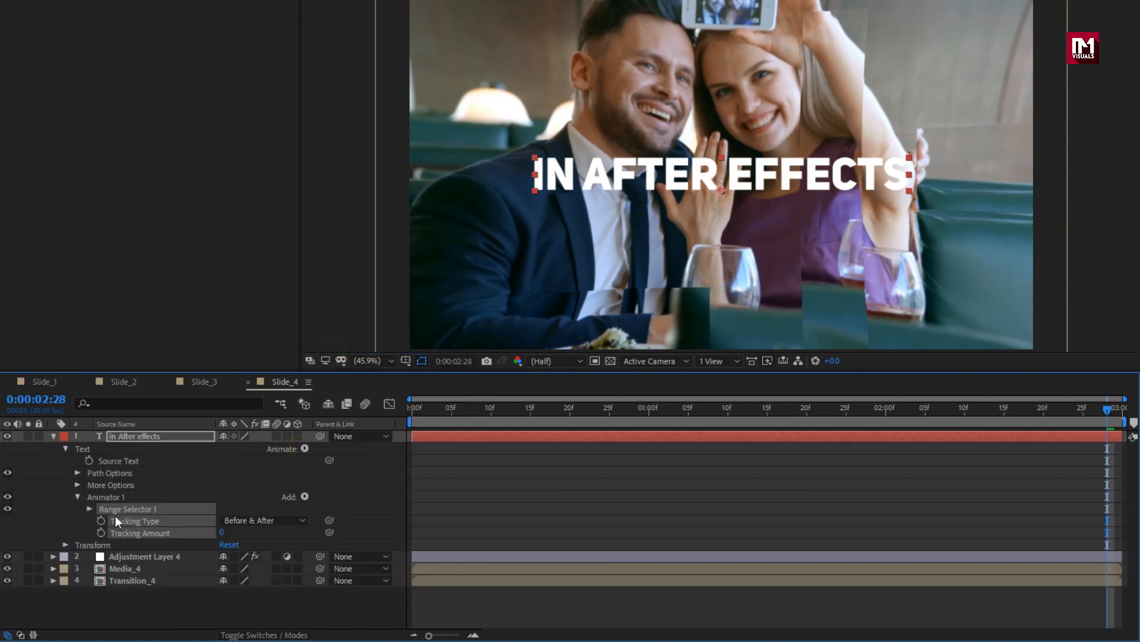
{"action": "left_click", "coordinate": [304, 496]}
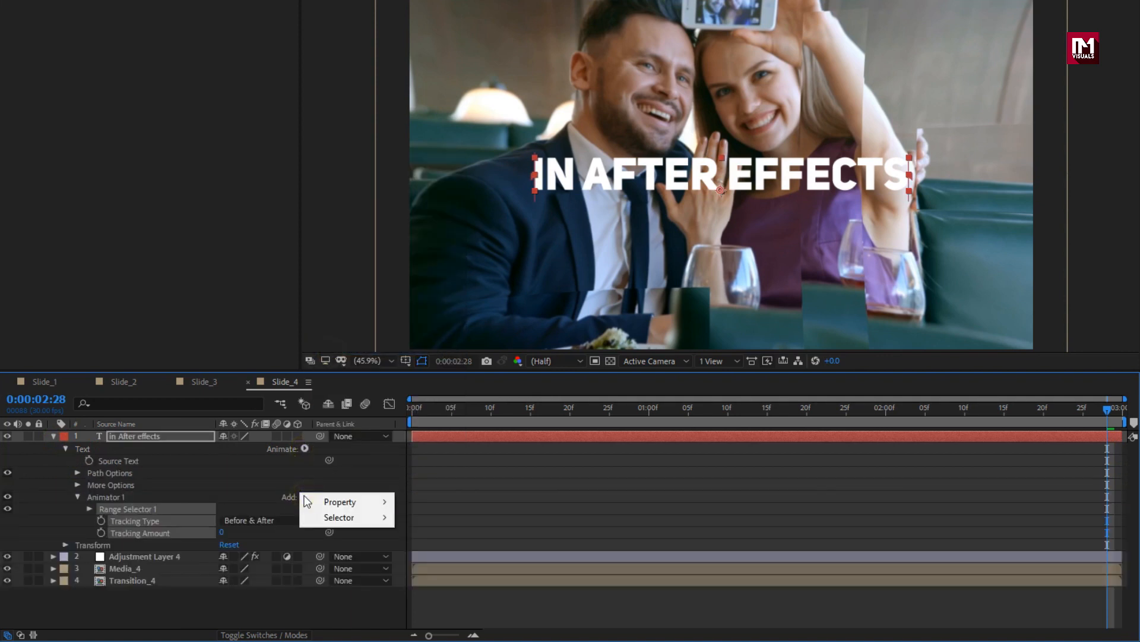
{"action": "mouse_move", "coordinate": [336, 501]}
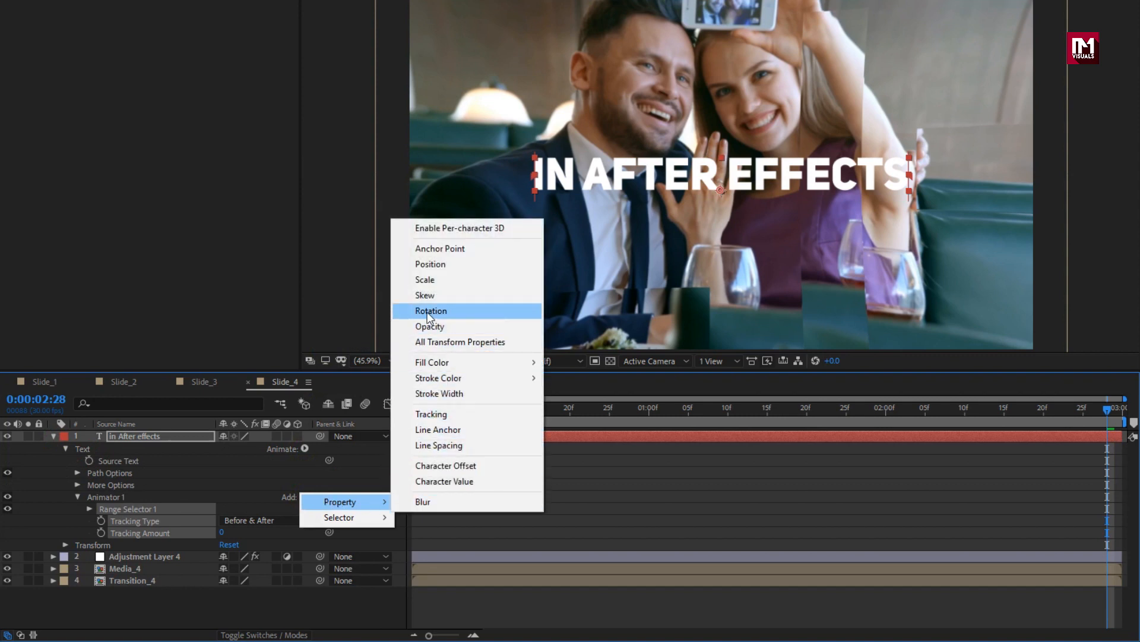
{"action": "left_click", "coordinate": [424, 265]}
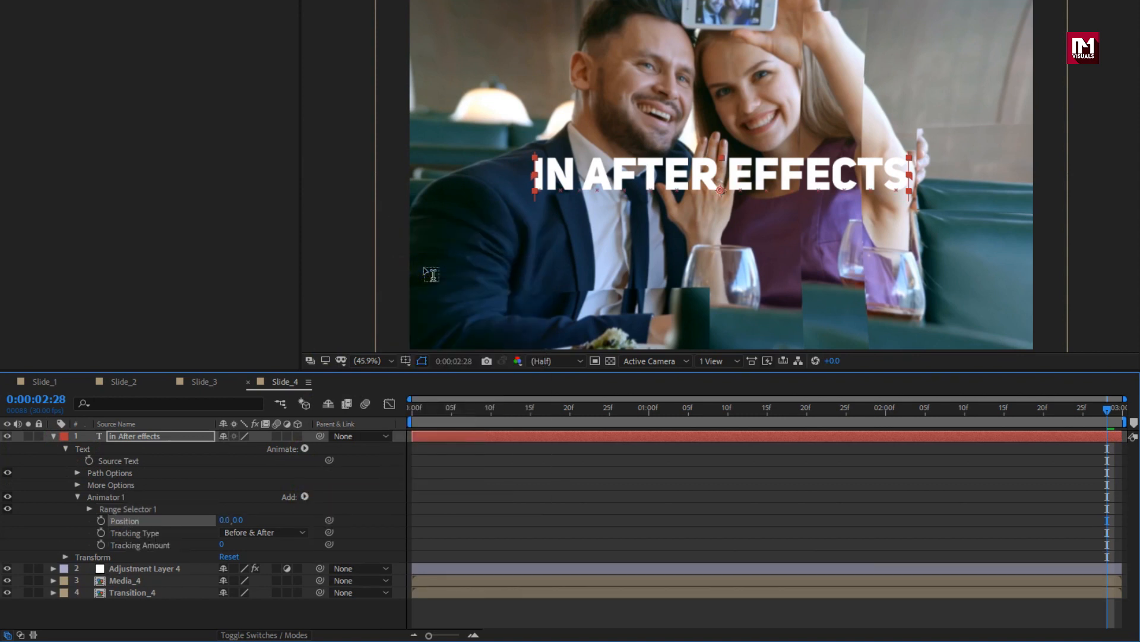
Step: Keyframe the animator's Position at 0, 0 at 0:00:00:20 and 0, 120 at 0:00:00:00
{"action": "left_click_drag", "start_coordinate": [564, 419], "coordinate": [572, 415]}
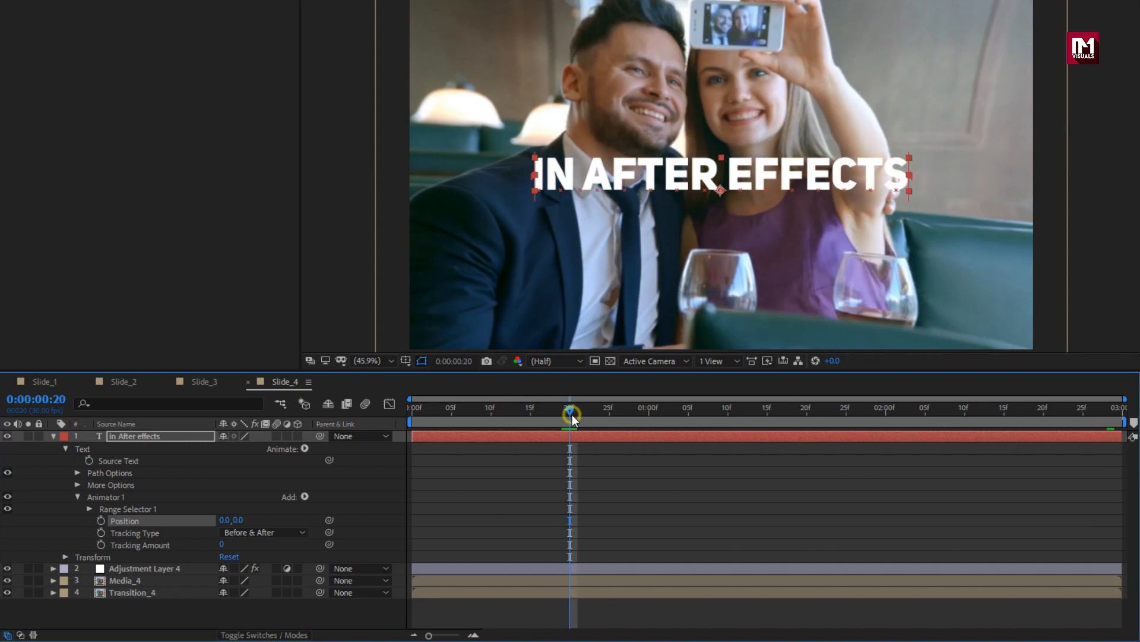
{"action": "left_click", "coordinate": [101, 521]}
{"action": "left_click", "coordinate": [411, 409]}
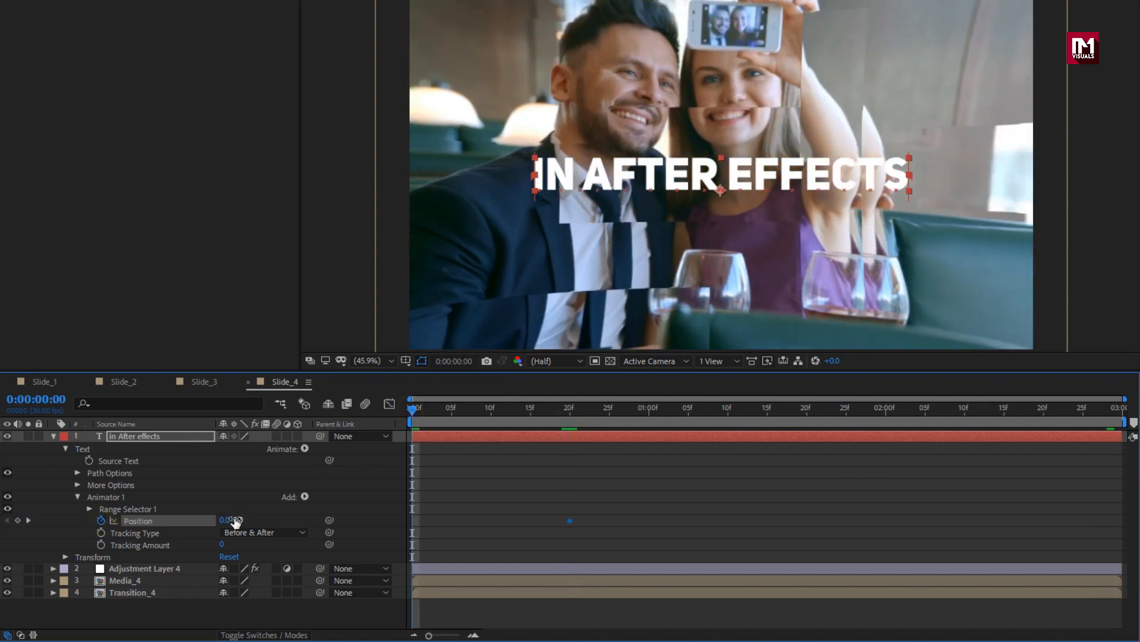
{"action": "left_click_drag", "start_coordinate": [236, 521], "coordinate": [326, 517]}
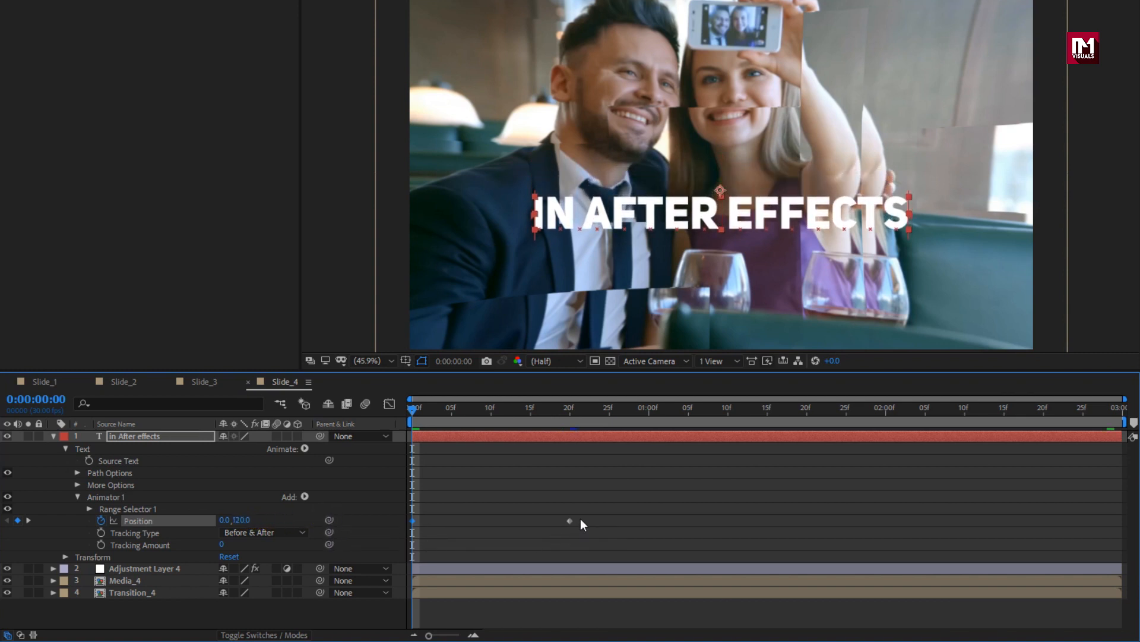
Step: Apply Easy Ease to both Position keyframes of the title's animator
{"action": "left_click_drag", "start_coordinate": [579, 517], "coordinate": [394, 541]}
{"action": "right_click", "coordinate": [412, 521]}
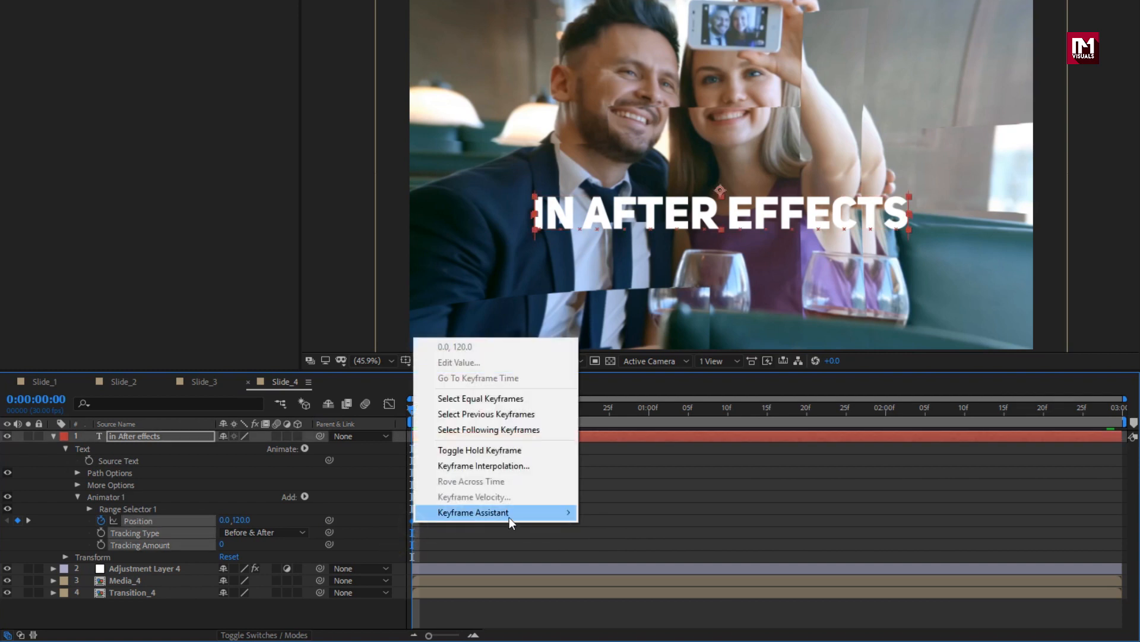
{"action": "mouse_move", "coordinate": [508, 513]}
{"action": "left_click", "coordinate": [616, 559]}
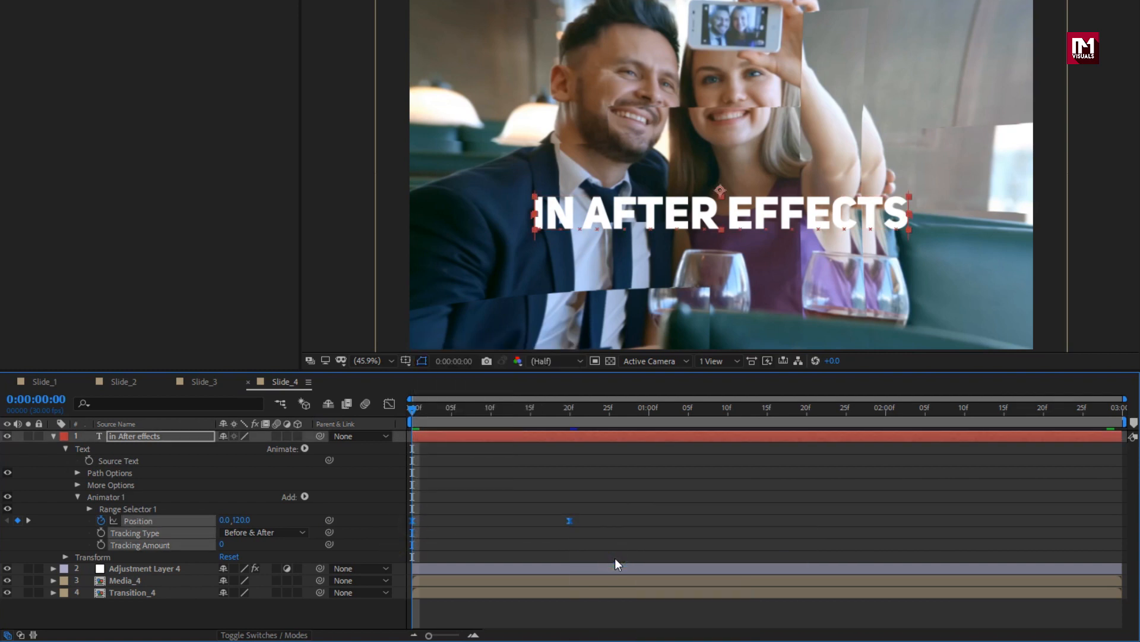
Step: Set the Start of the animator's Range Selector 1 to 30%
{"action": "left_click", "coordinate": [89, 509]}
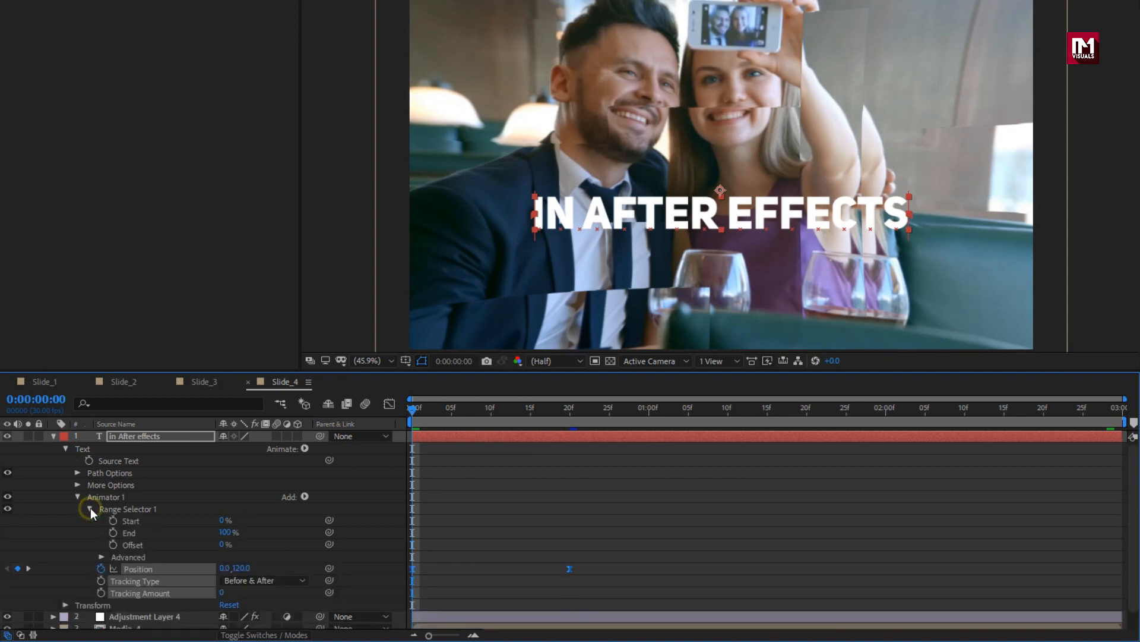
{"action": "left_click", "coordinate": [223, 520]}
{"action": "type", "text": "30"}
{"action": "left_click", "coordinate": [190, 522]}
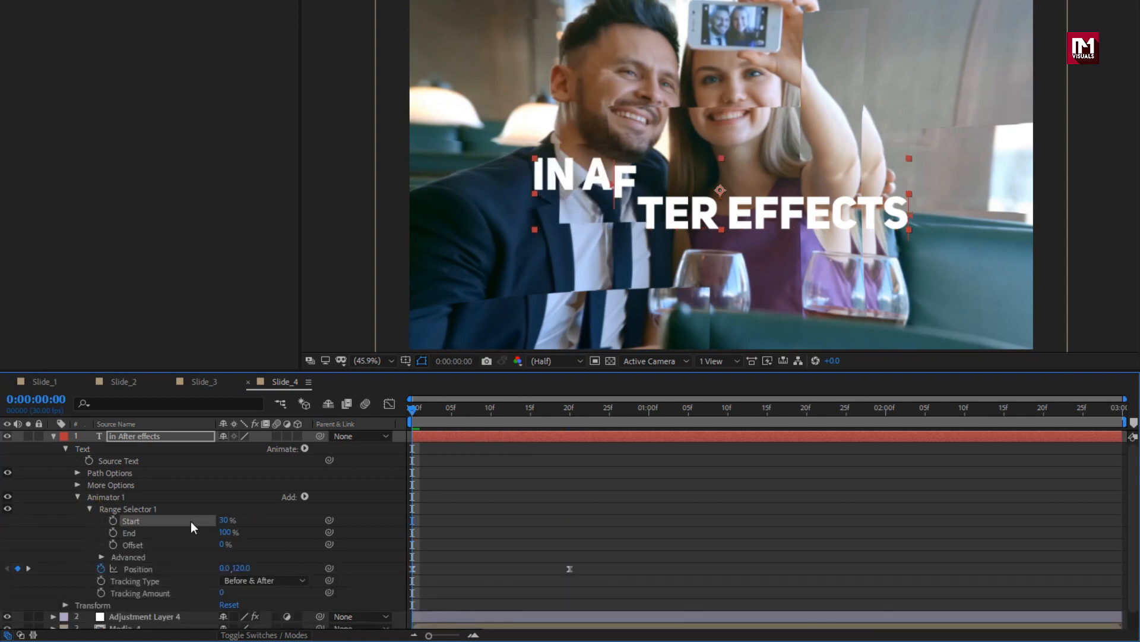
Step: Turn on Randomize Order in the range selector's advanced options and set Random Seed to 4
{"action": "left_click", "coordinate": [101, 557]}
{"action": "scroll", "coordinate": [101, 558], "scroll_direction": "down", "scroll_amount": 3}
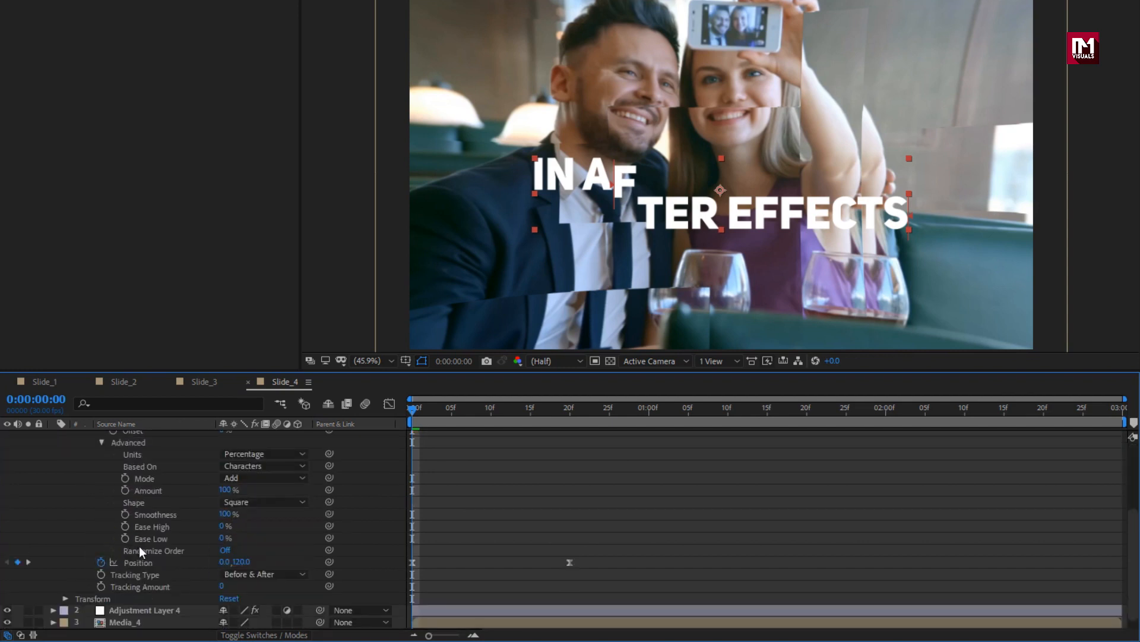
{"action": "left_click", "coordinate": [225, 550]}
{"action": "left_click", "coordinate": [222, 562]}
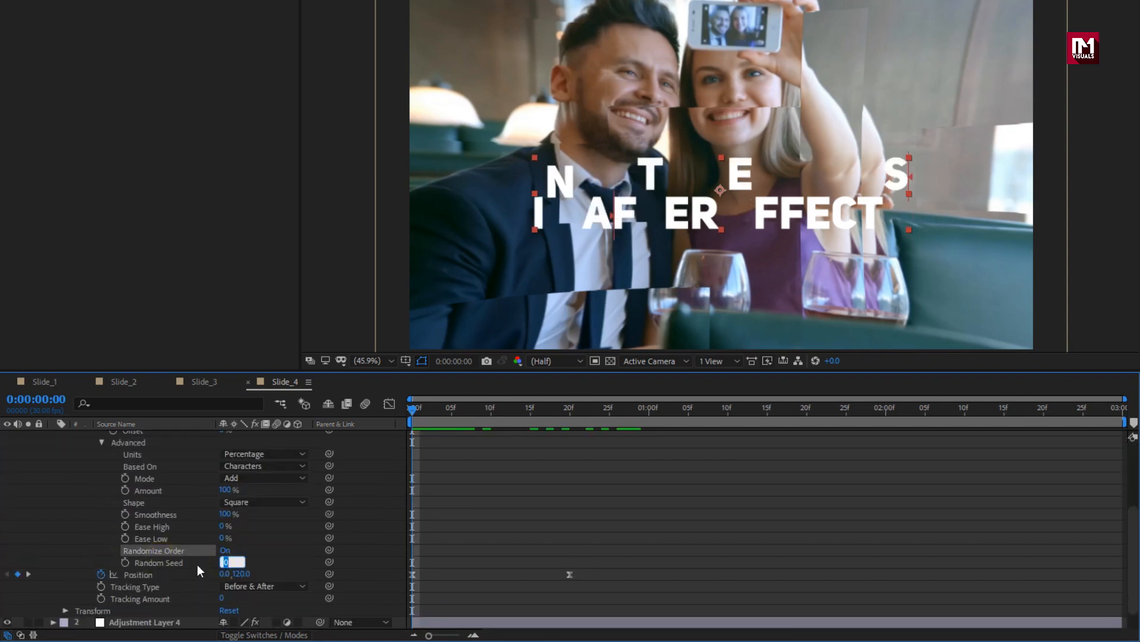
{"action": "key", "text": "Up"}
{"action": "key", "text": "Up"}
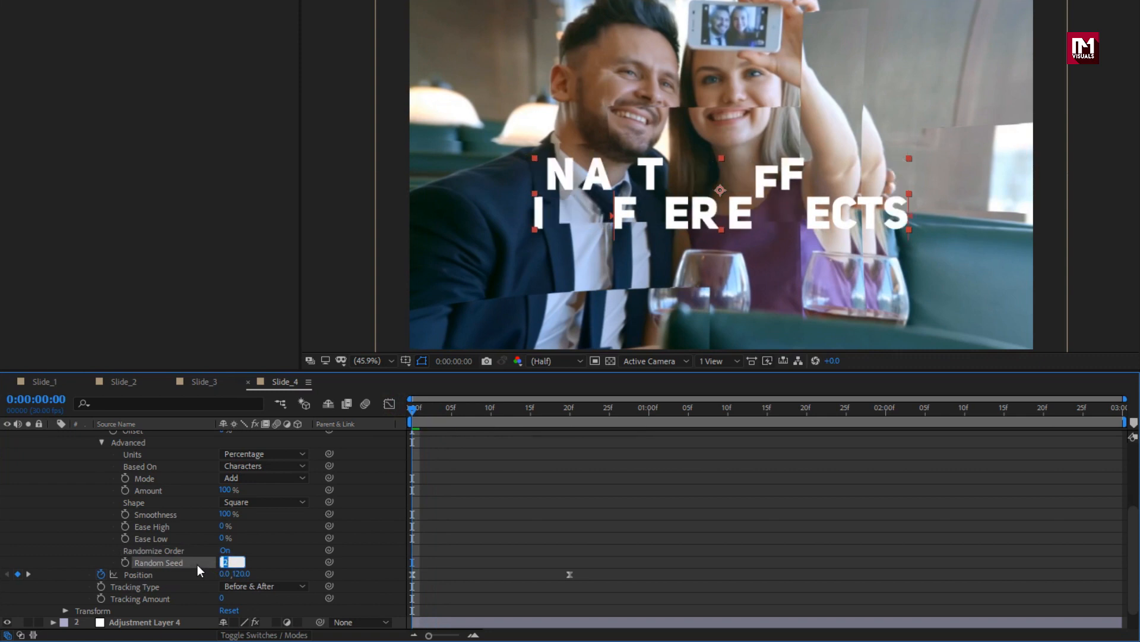
{"action": "key", "text": "Up"}
{"action": "key", "text": "Up"}
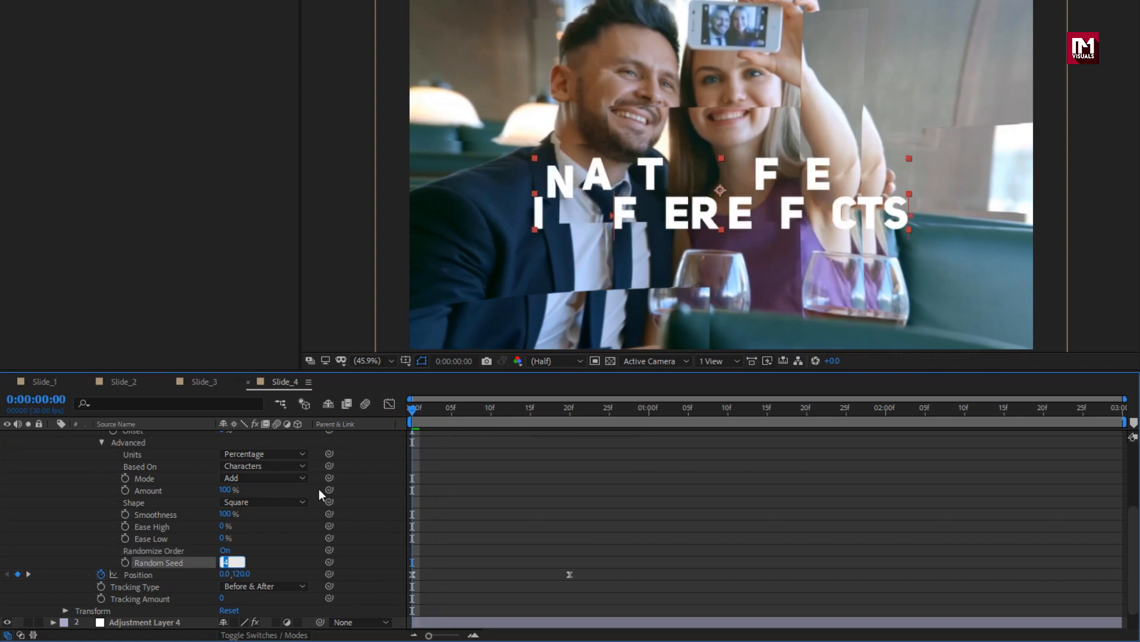
Step: Keyframe the title's Tracking Amount at 0 at 0:00:01:00 and 24 at 0:00:02:29
{"action": "left_click_drag", "start_coordinate": [412, 416], "coordinate": [571, 422]}
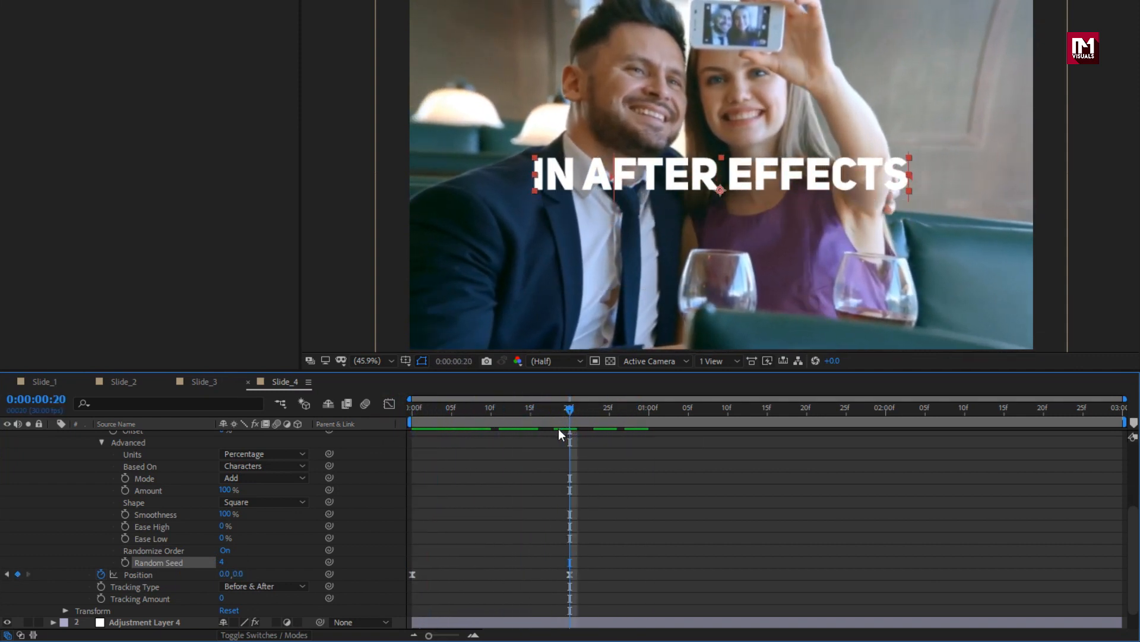
{"action": "left_click", "coordinate": [648, 414]}
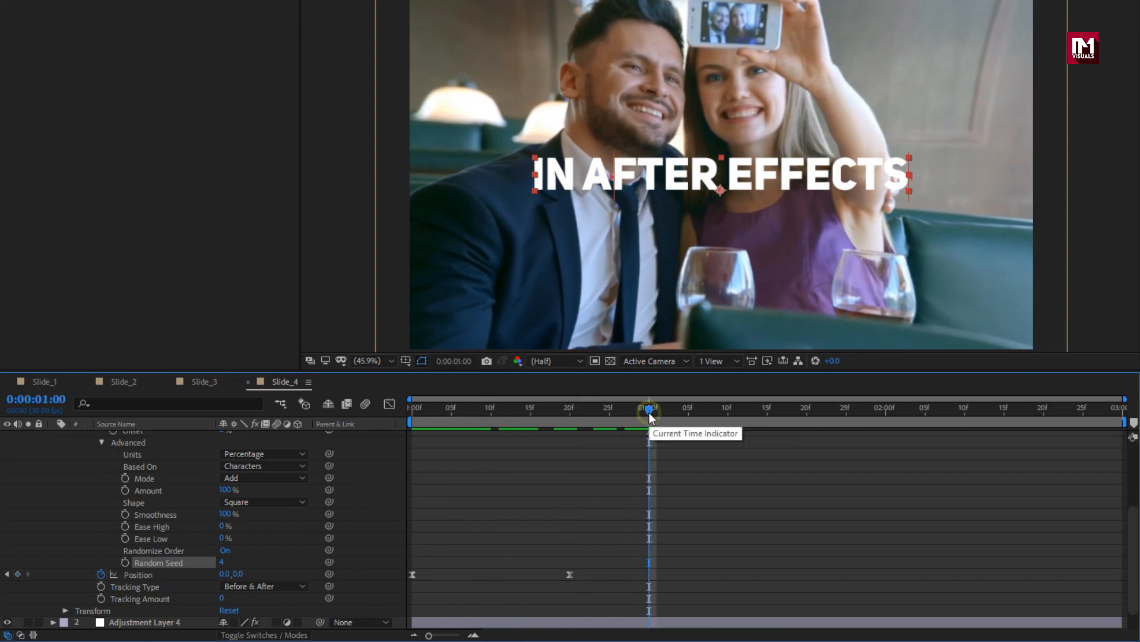
{"action": "left_click", "coordinate": [101, 599]}
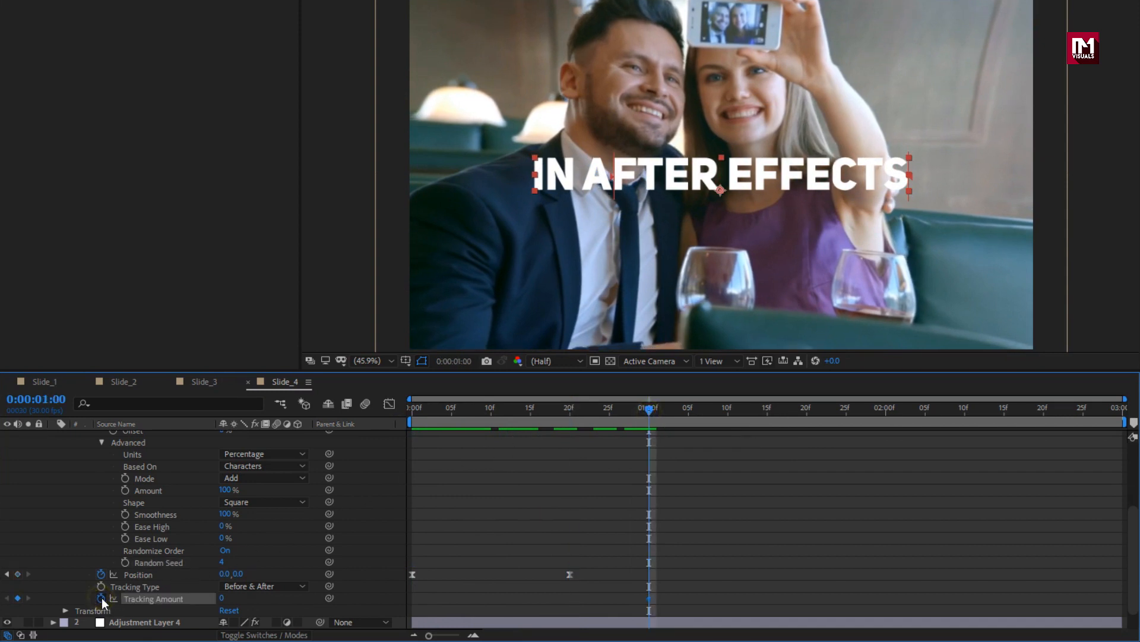
{"action": "left_click_drag", "start_coordinate": [650, 416], "coordinate": [1120, 402]}
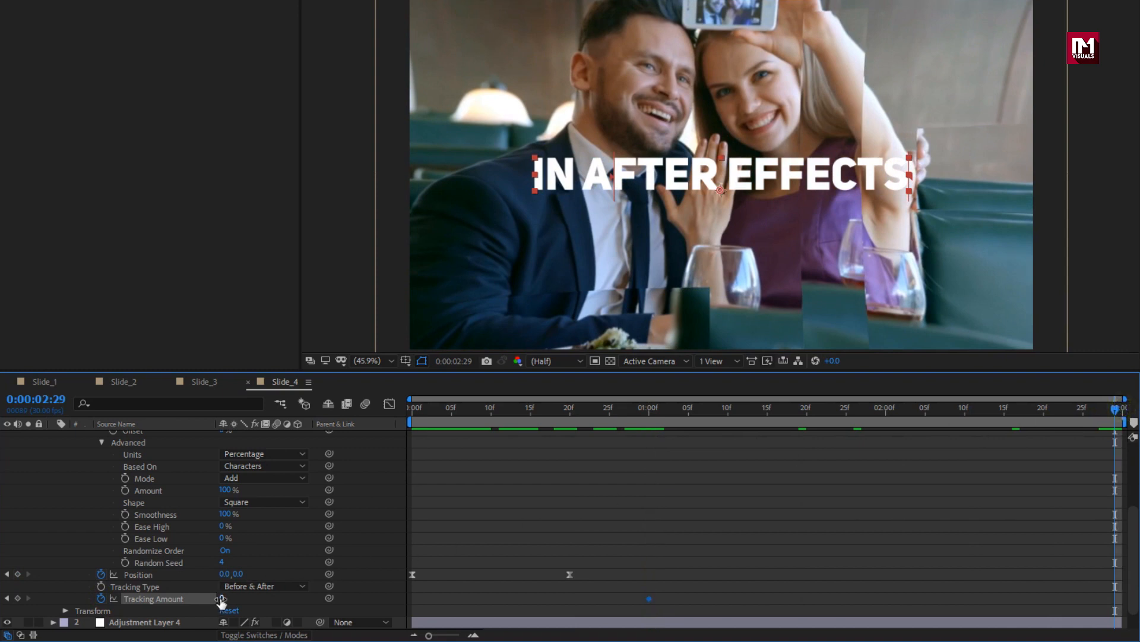
{"action": "left_click_drag", "start_coordinate": [222, 597], "coordinate": [235, 595]}
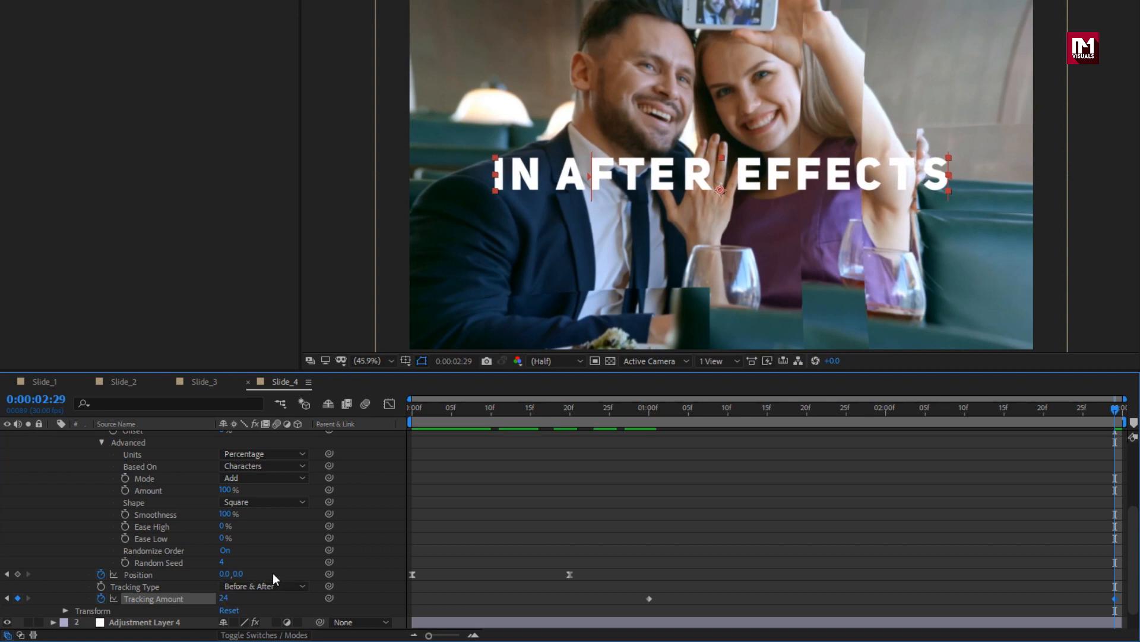
Step: Apply Easy Ease to both Tracking Amount keyframes of the title
{"action": "left_click_drag", "start_coordinate": [631, 595], "coordinate": [1120, 606]}
{"action": "right_click", "coordinate": [648, 599]}
{"action": "mouse_move", "coordinate": [696, 588]}
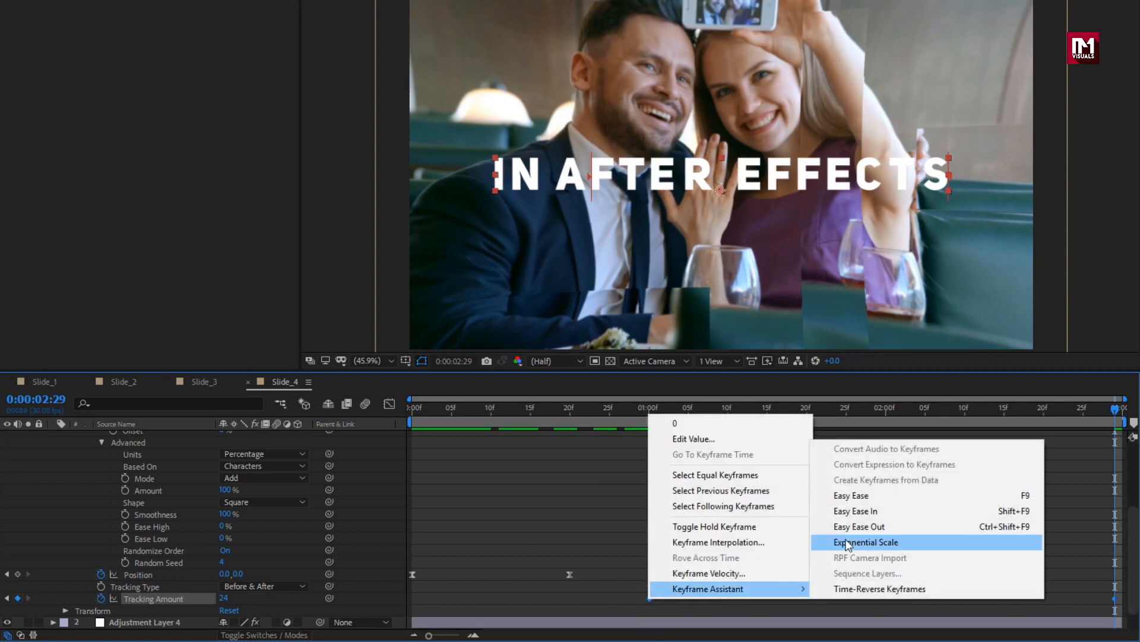
{"action": "left_click", "coordinate": [848, 496]}
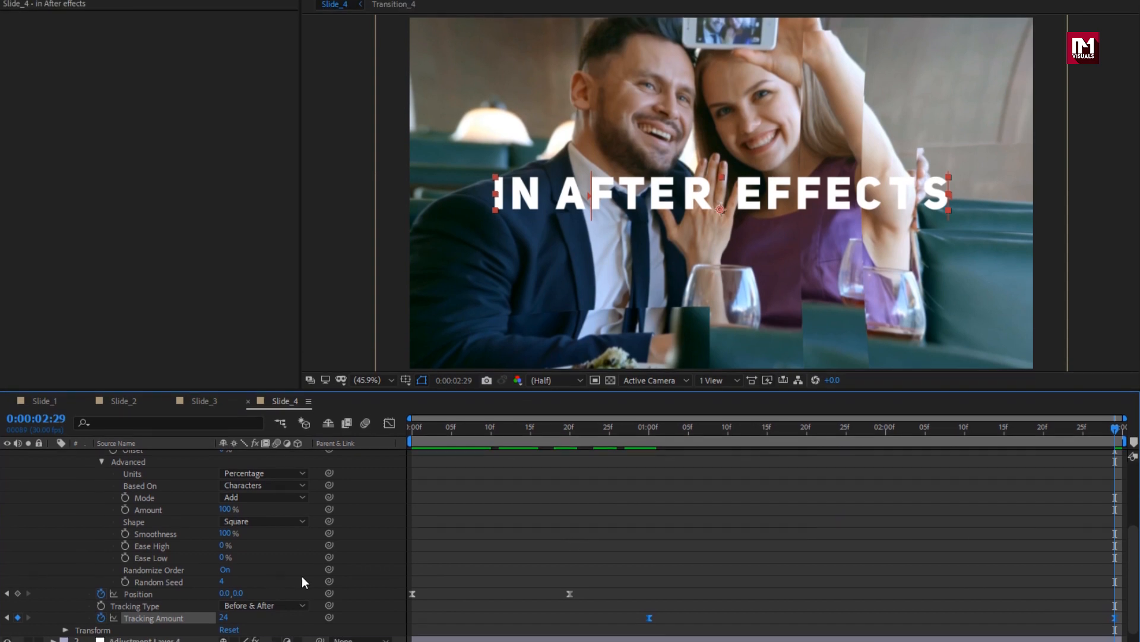
Step: Keyframe the "in After effects" layer's Position at 956.7, 589.2 at 0:00:00:20 and 956.7, 914.2 at 0:00:00:00
{"action": "scroll", "coordinate": [210, 556], "scroll_direction": "up", "scroll_amount": 5}
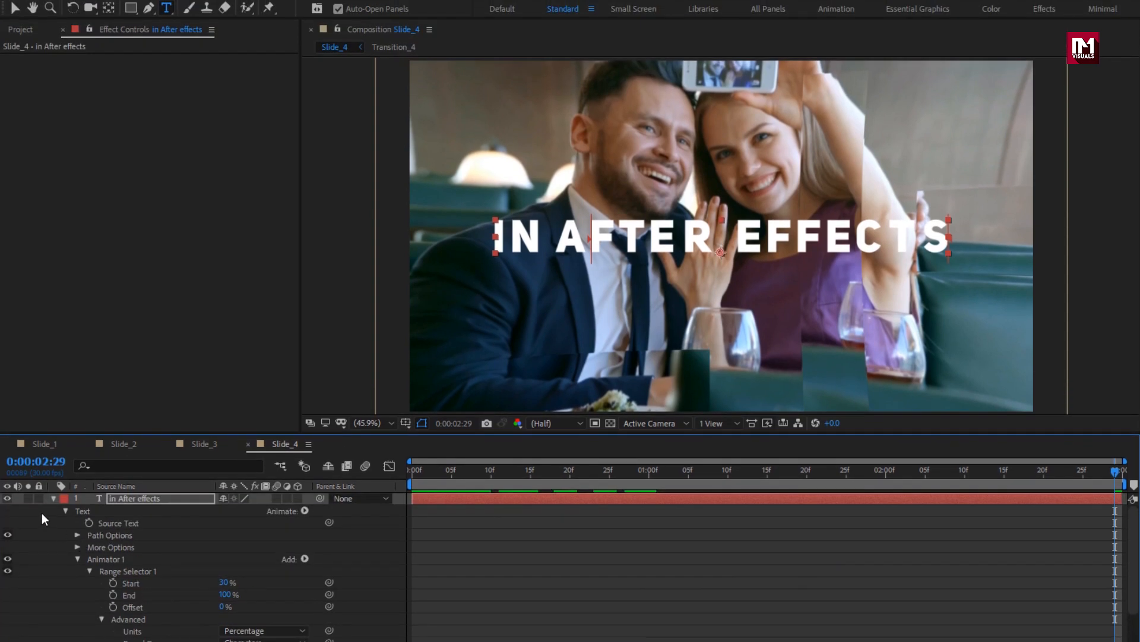
{"action": "left_click", "coordinate": [54, 498]}
{"action": "left_click", "coordinate": [119, 496]}
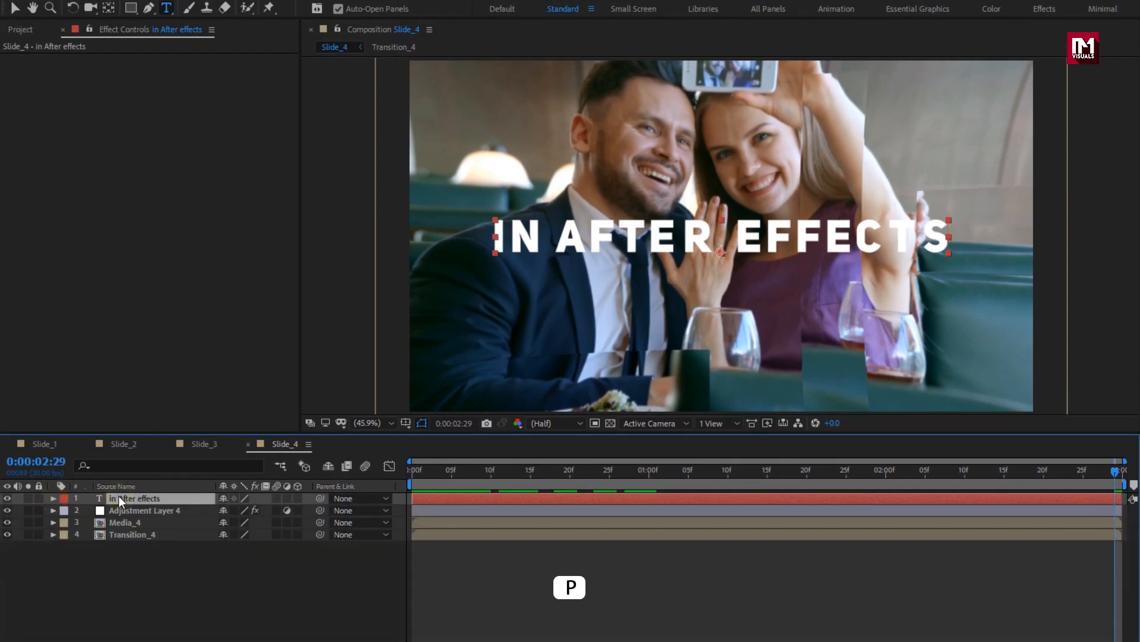
{"action": "key", "text": "p"}
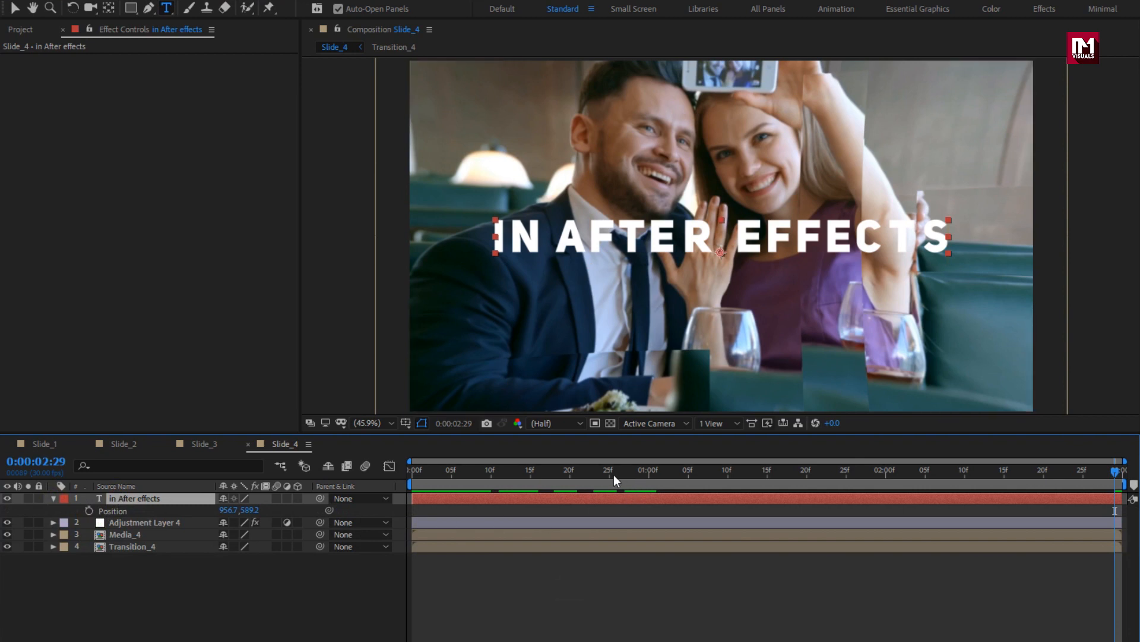
{"action": "left_click", "coordinate": [569, 476]}
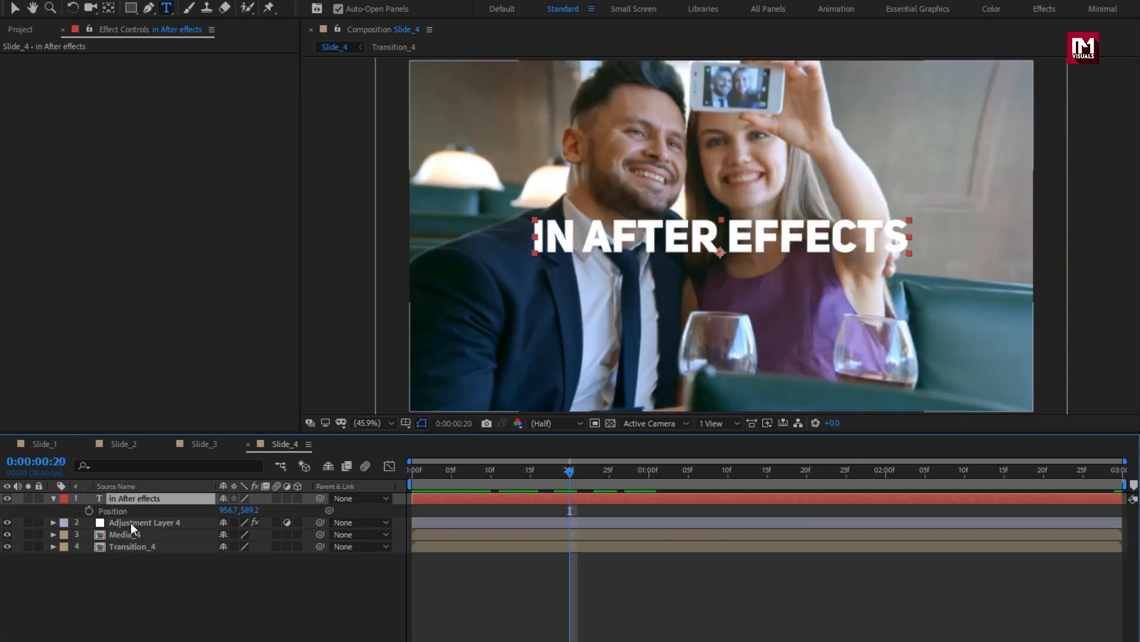
{"action": "left_click", "coordinate": [89, 511]}
{"action": "left_click", "coordinate": [409, 473]}
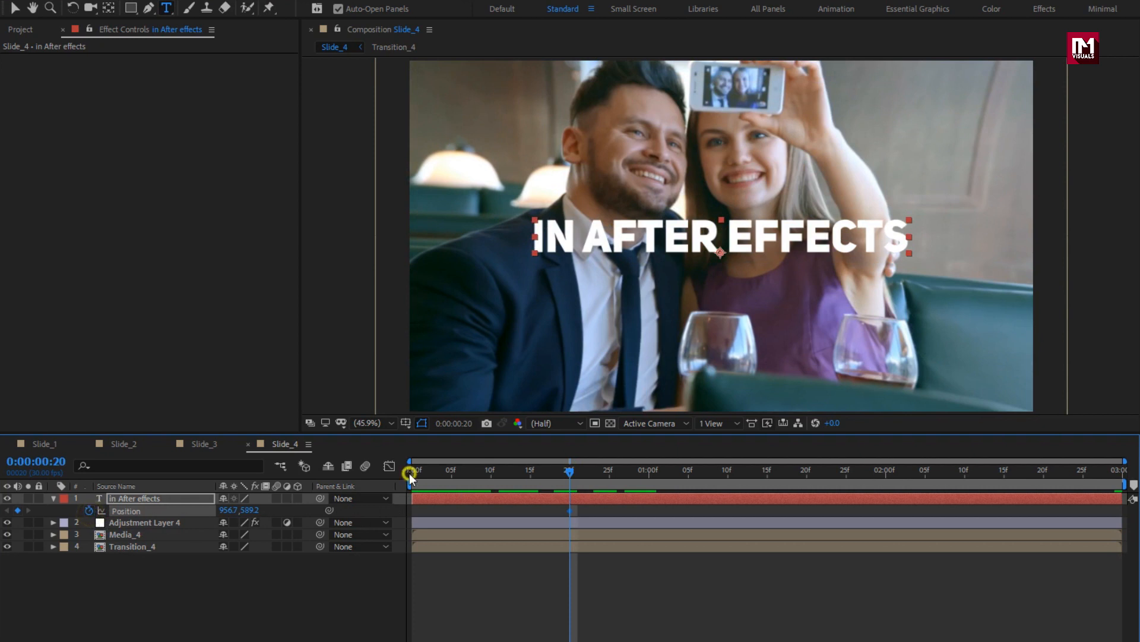
{"action": "left_click_drag", "start_coordinate": [253, 512], "coordinate": [482, 507]}
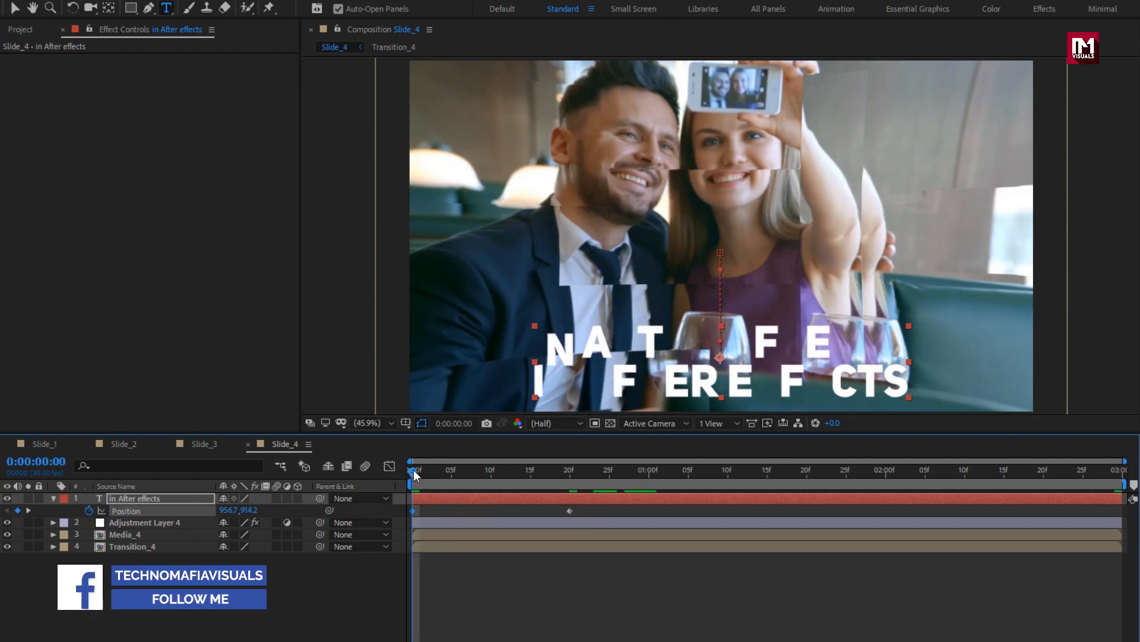
Step: Apply Easy Ease to both Position keyframes of the title layer and collapse its properties
{"action": "left_click_drag", "start_coordinate": [577, 512], "coordinate": [409, 522]}
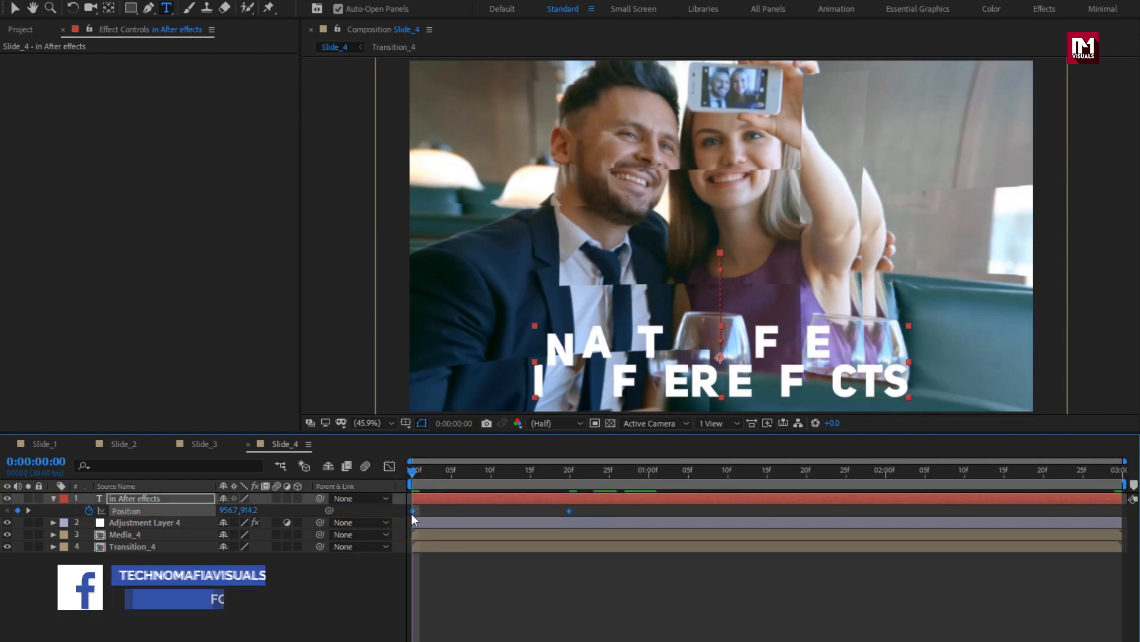
{"action": "right_click", "coordinate": [411, 513]}
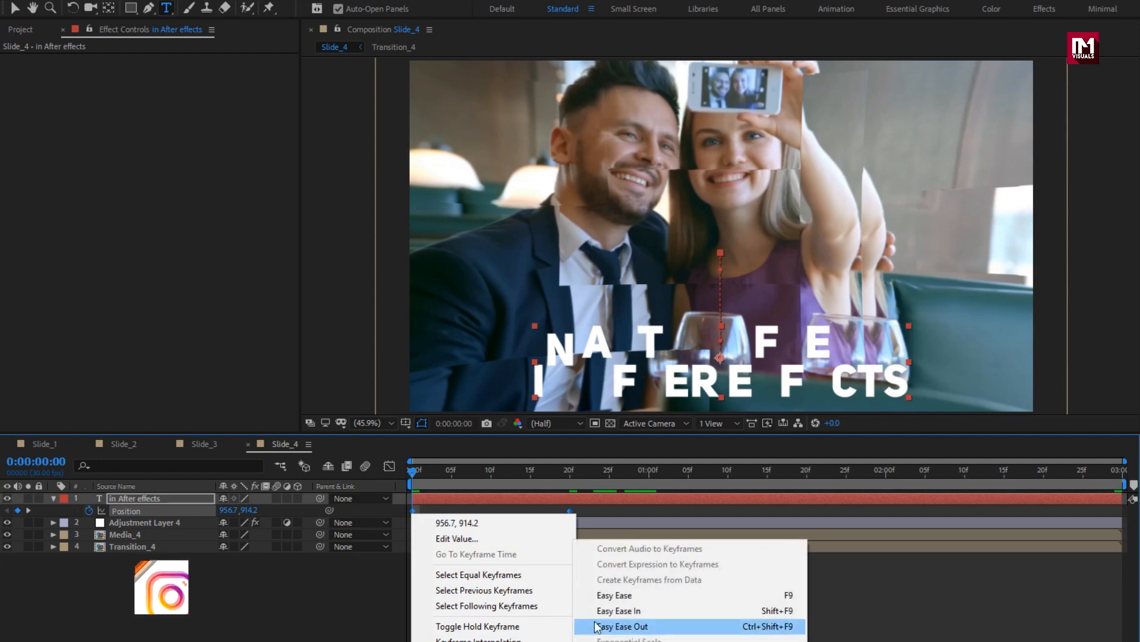
{"action": "left_click", "coordinate": [594, 591]}
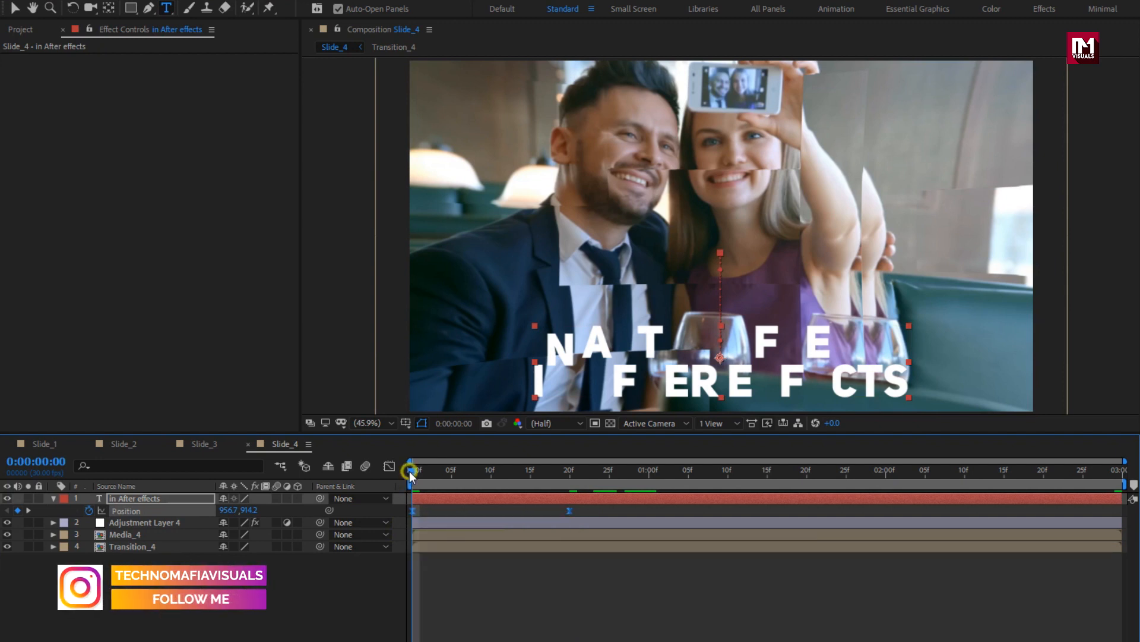
{"action": "left_click", "coordinate": [53, 499]}
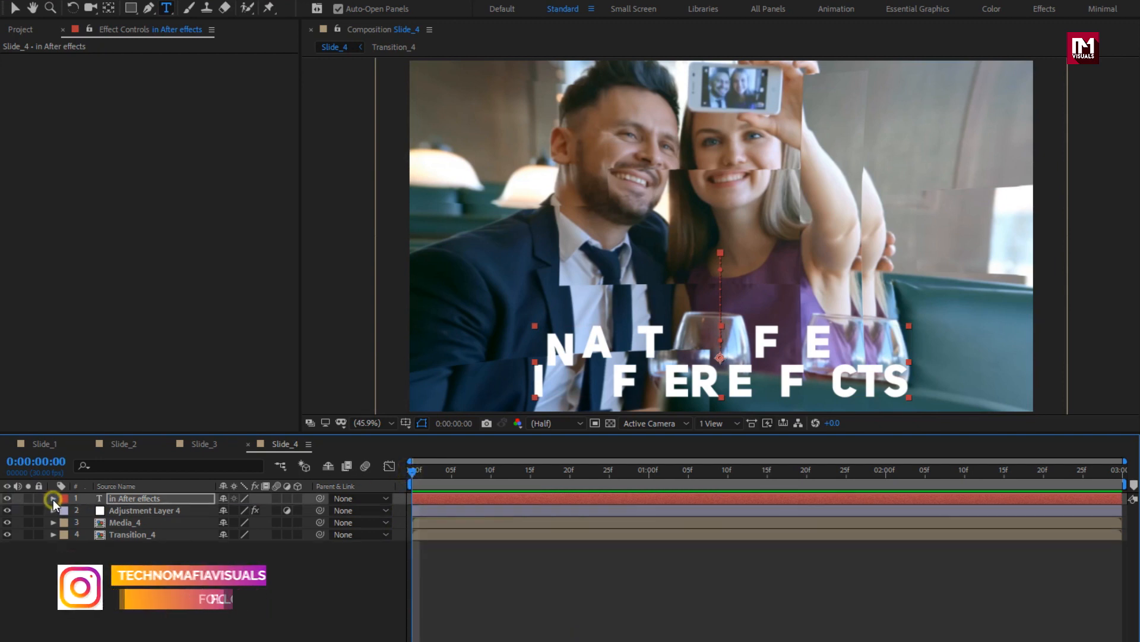
Step: Pre-compose the "in After effects" title layer as Text_4, moving all attributes into the new composition
{"action": "left_click", "coordinate": [119, 500]}
{"action": "right_click", "coordinate": [119, 499]}
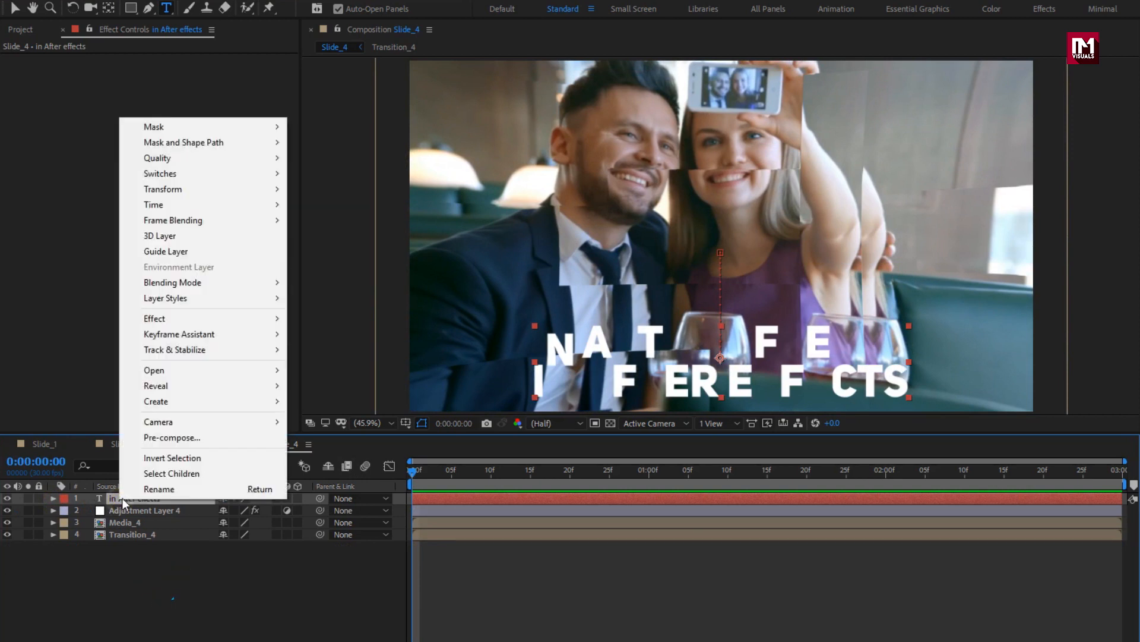
{"action": "left_click", "coordinate": [147, 437]}
{"action": "type", "text": "Tex"}
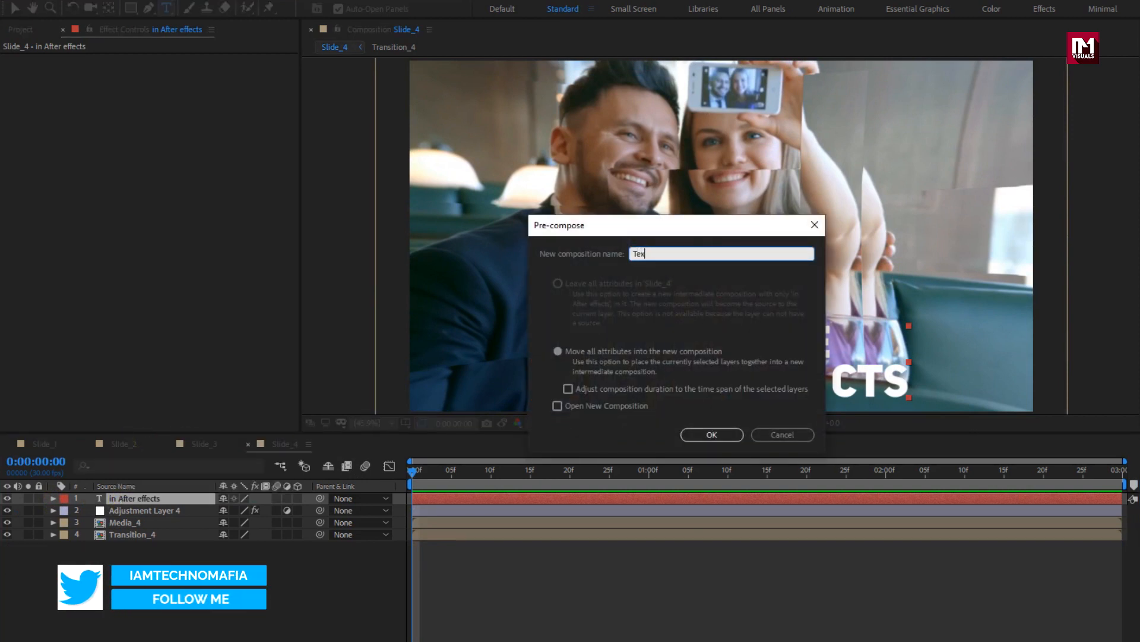
{"action": "type", "text": "t_4"}
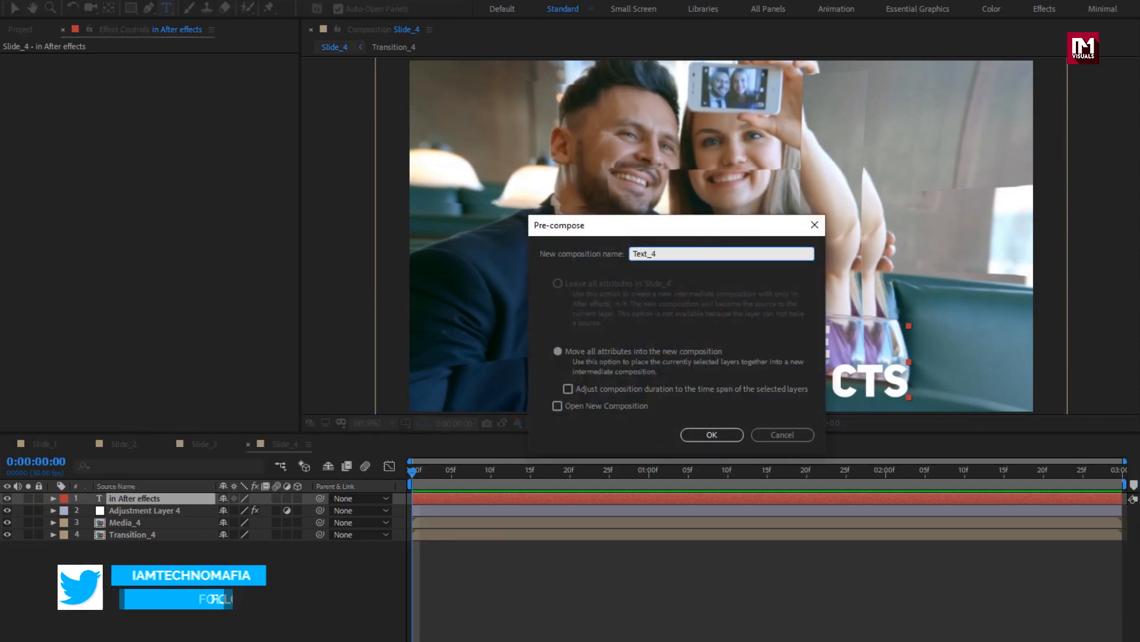
{"action": "left_click", "coordinate": [699, 430]}
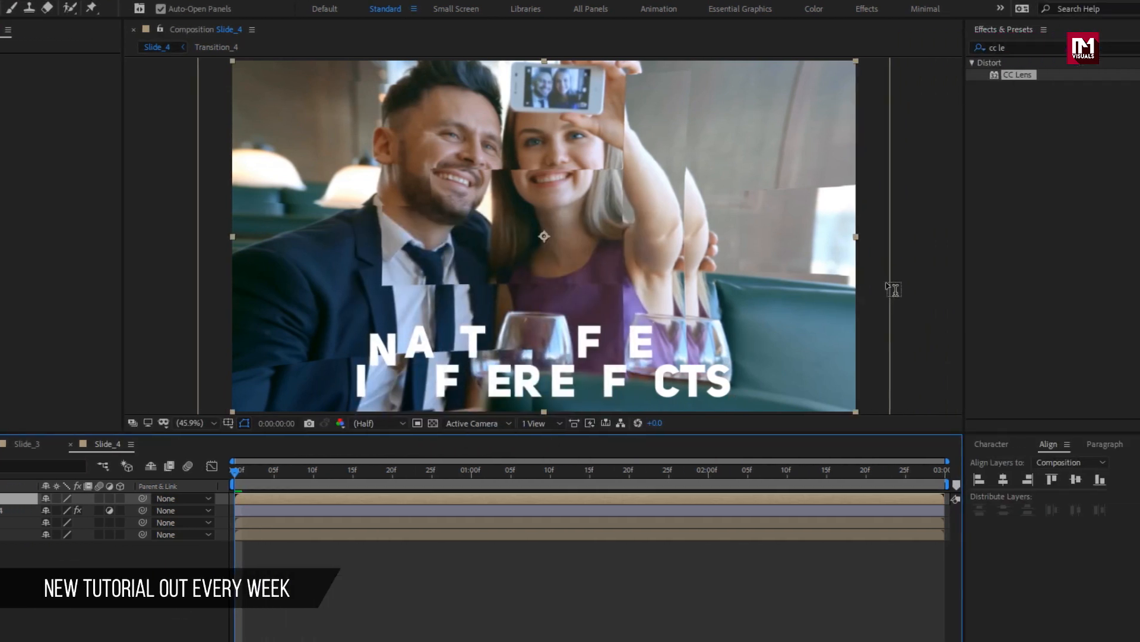
Step: Find the Drop Shadow effect and apply it to the Text_4 layer
{"action": "left_click", "coordinate": [1007, 46]}
{"action": "type", "text": "drop"}
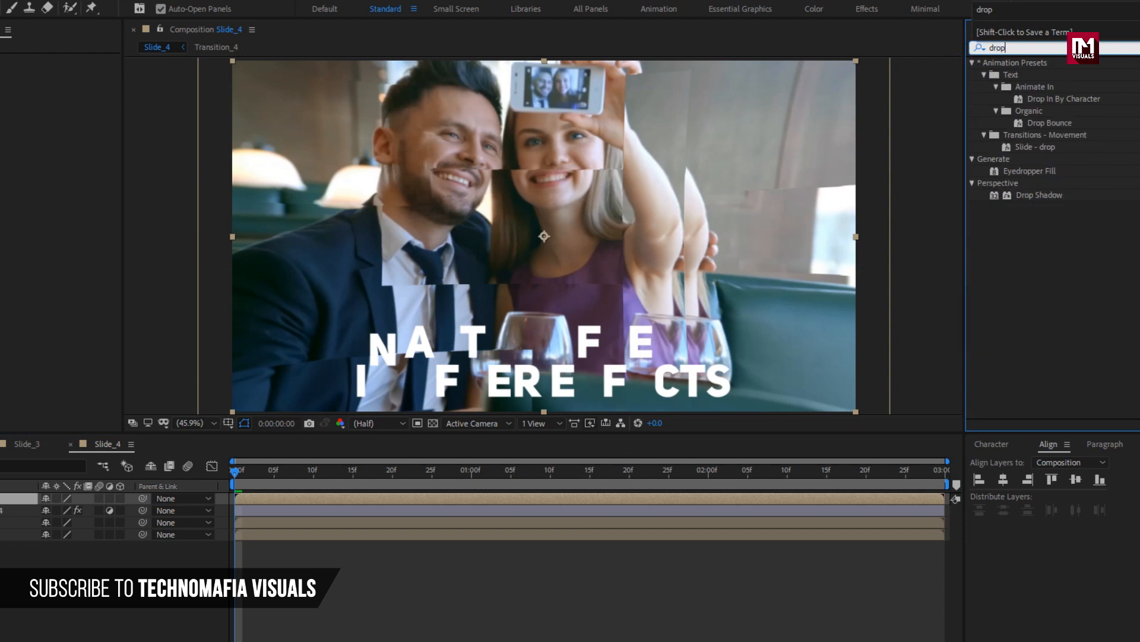
{"action": "left_click", "coordinate": [1040, 195]}
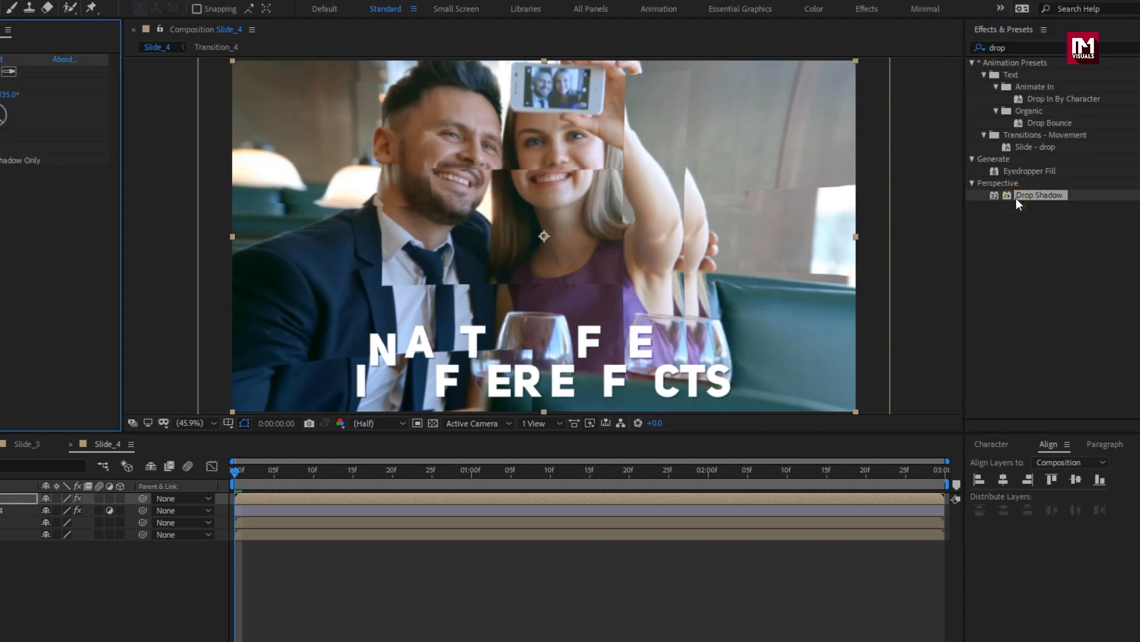
{"action": "double_click", "coordinate": [1039, 195]}
Step: Set the Text_4 drop shadow's Distance to 10 and Opacity to 80%, and preview the title animation
{"action": "left_click", "coordinate": [165, 135]}
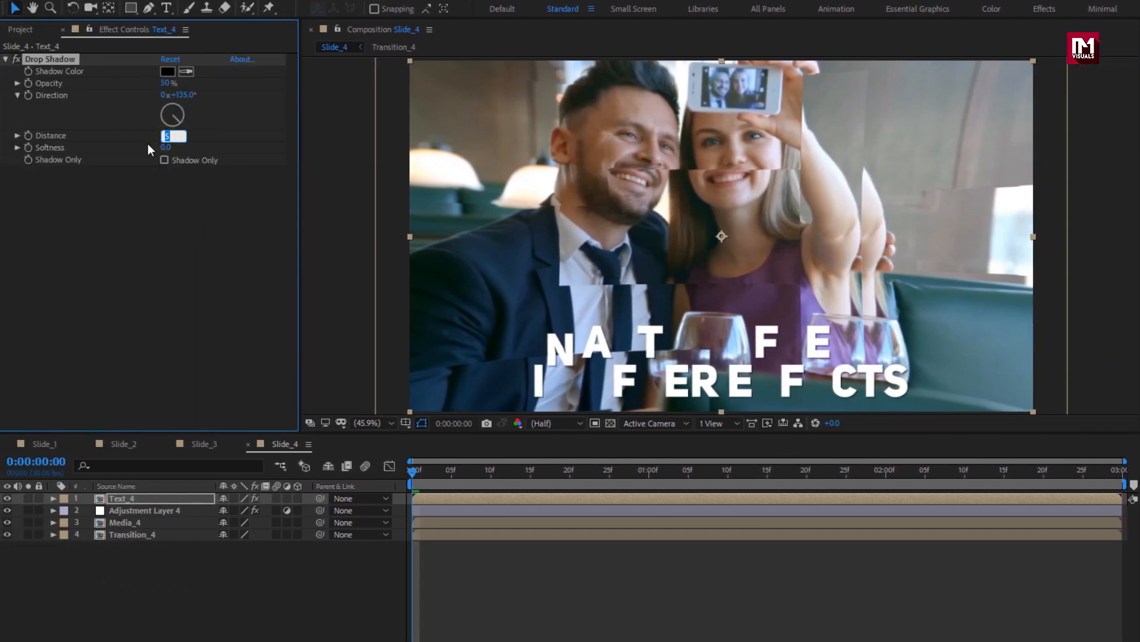
{"action": "type", "text": "10"}
{"action": "left_click", "coordinate": [165, 84]}
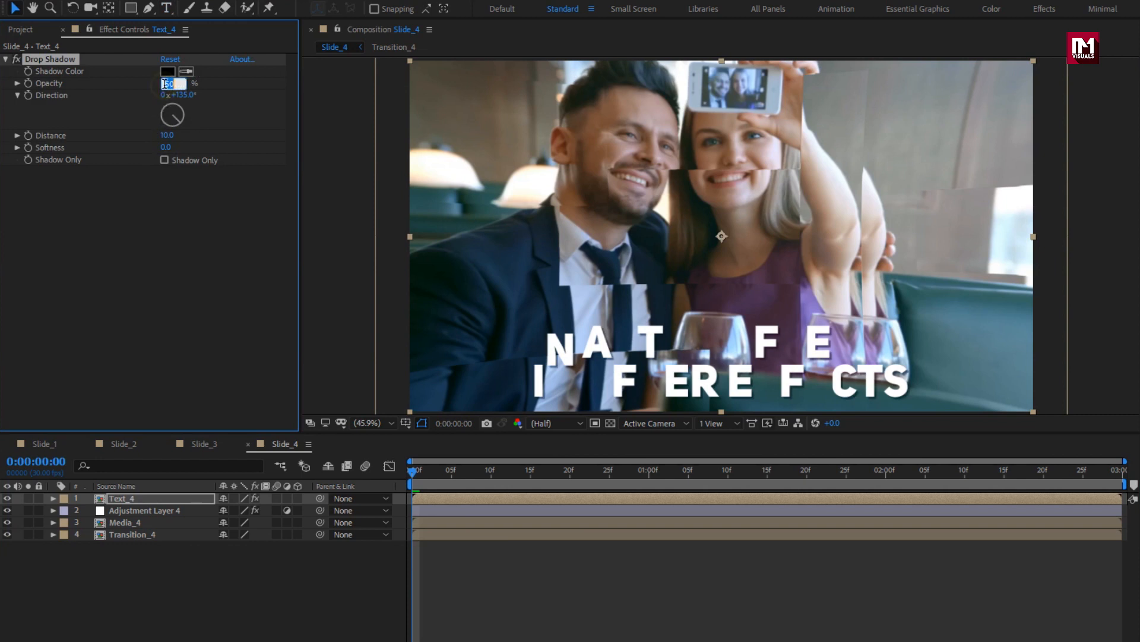
{"action": "key", "text": "Return"}
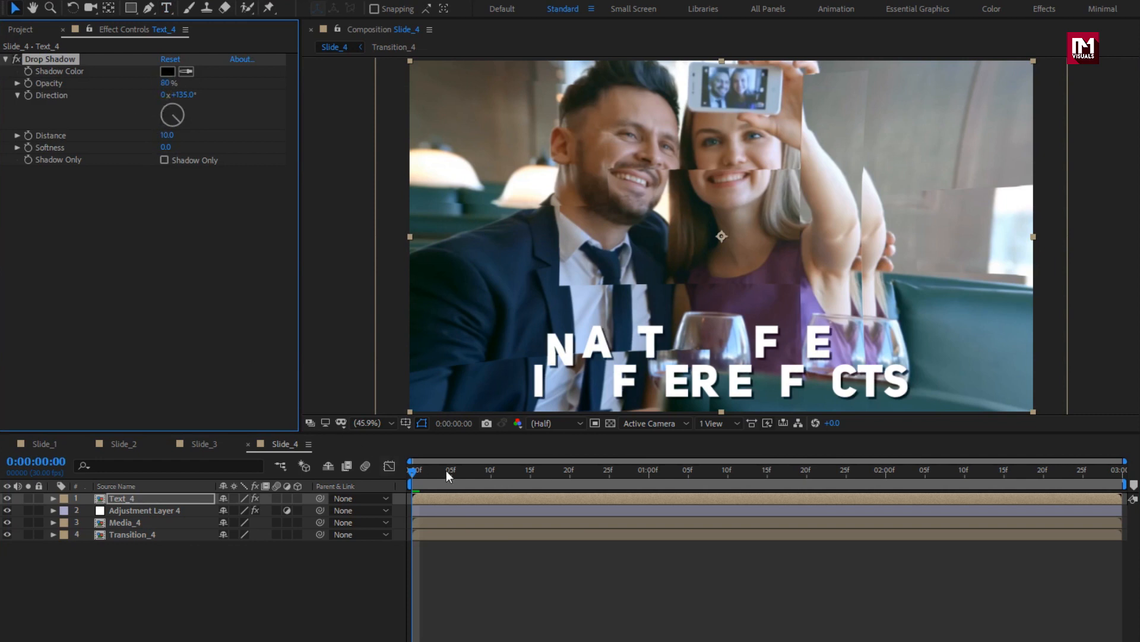
{"action": "left_click_drag", "start_coordinate": [446, 469], "coordinate": [838, 470]}
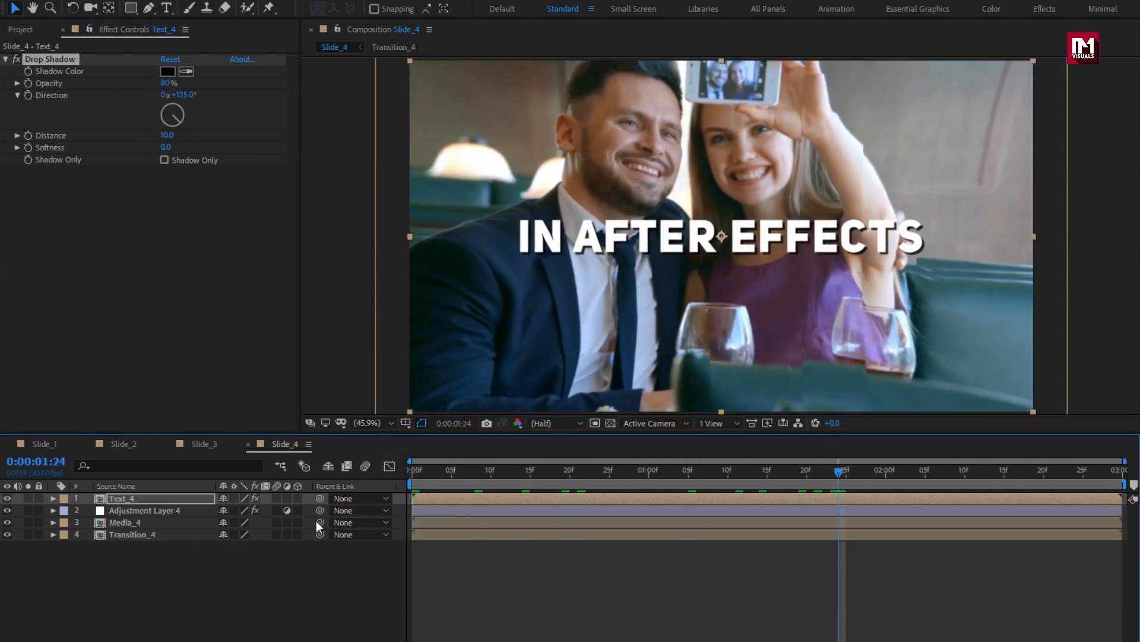
Step: Create a new composition named Slideshow with a duration of 0:00:10:00
{"action": "left_click", "coordinate": [164, 559]}
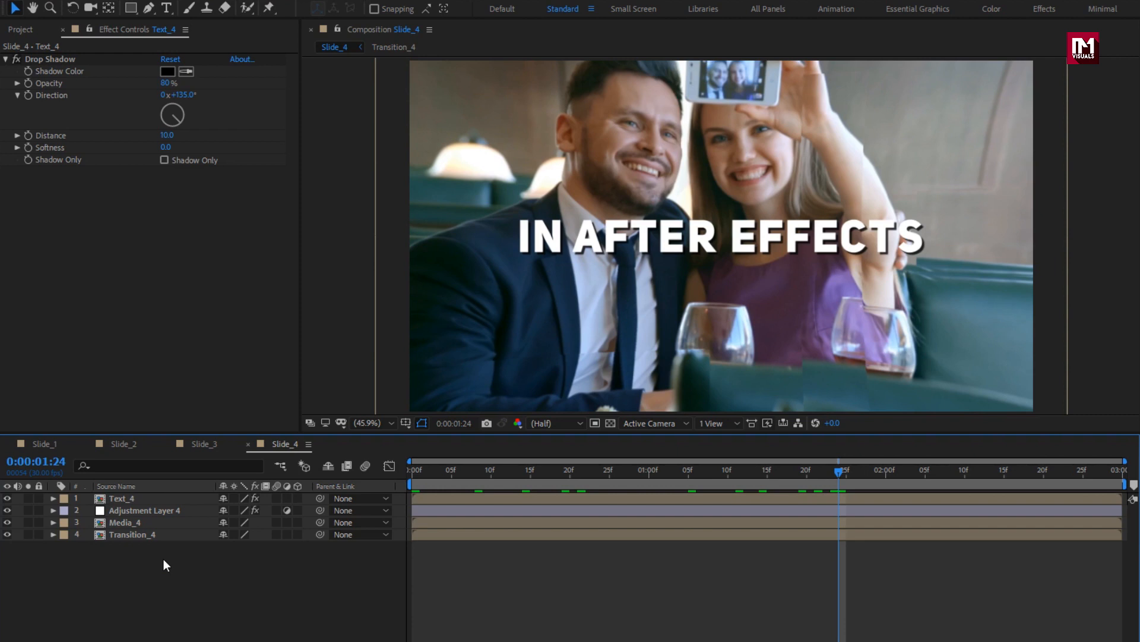
{"action": "key", "text": "ctrl+n"}
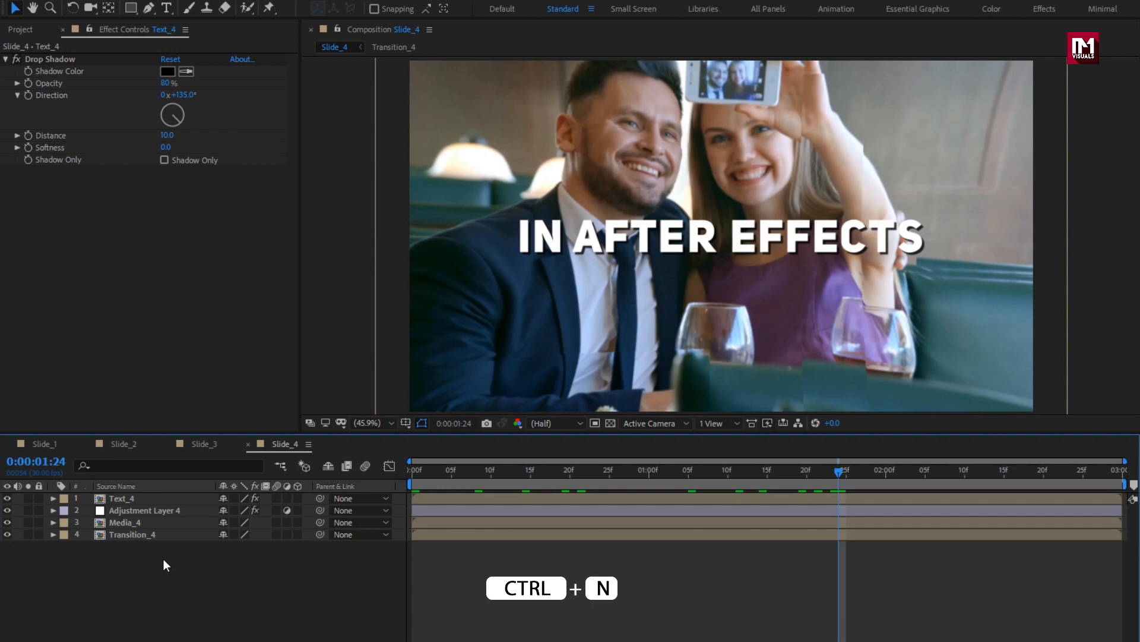
{"action": "type", "text": "Slideshow"}
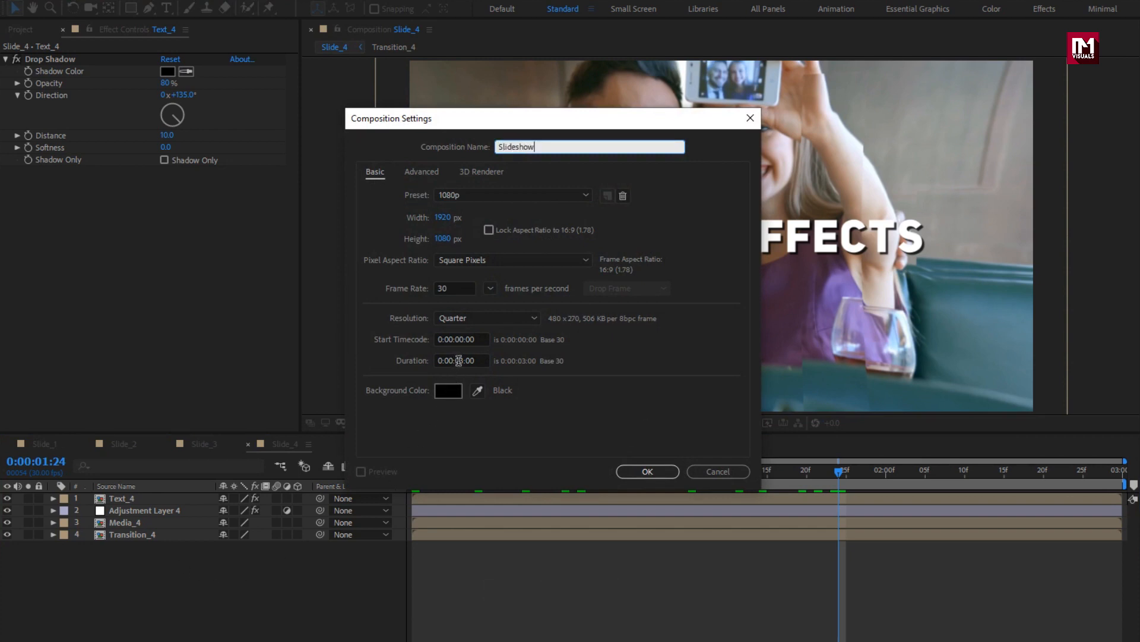
{"action": "left_click_drag", "start_coordinate": [463, 358], "coordinate": [431, 364]}
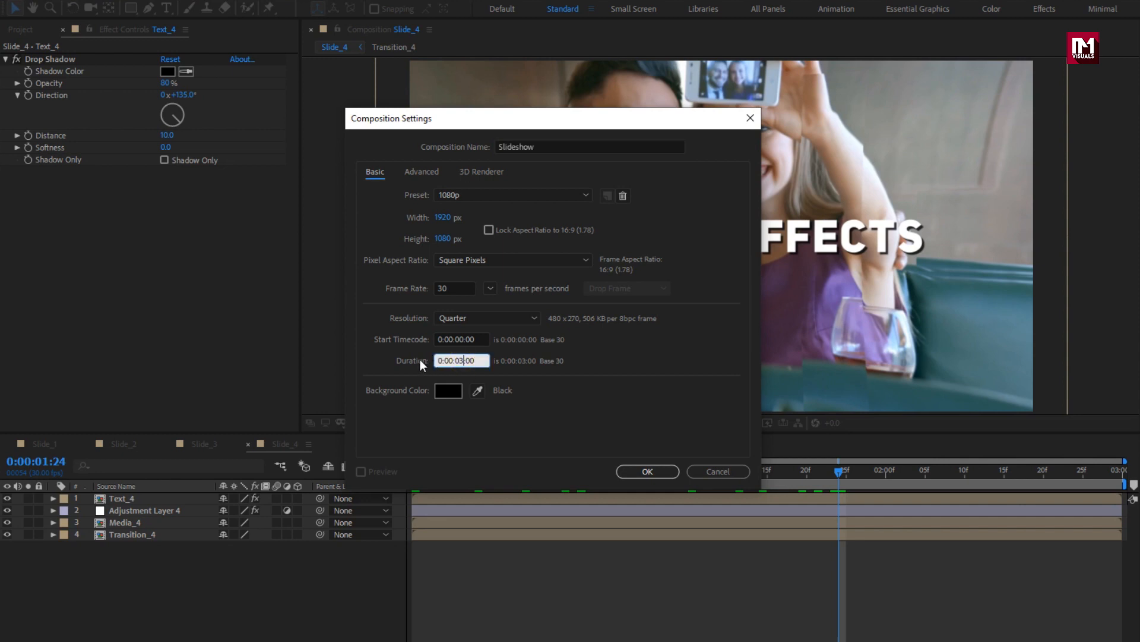
{"action": "type", "text": "10"}
{"action": "left_click", "coordinate": [649, 471]}
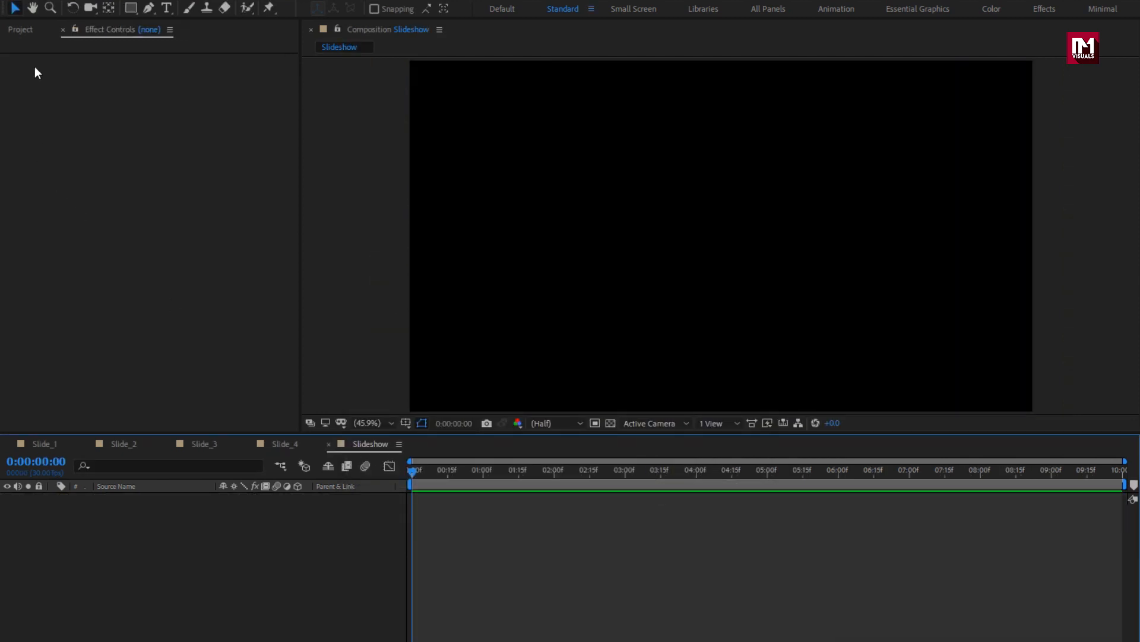
Step: Add the Slide_1, Slide_2, Slide_3 and Slide_4 compositions to the Slideshow timeline, with Slide_4 as the uppermost layer
{"action": "left_click", "coordinate": [21, 29]}
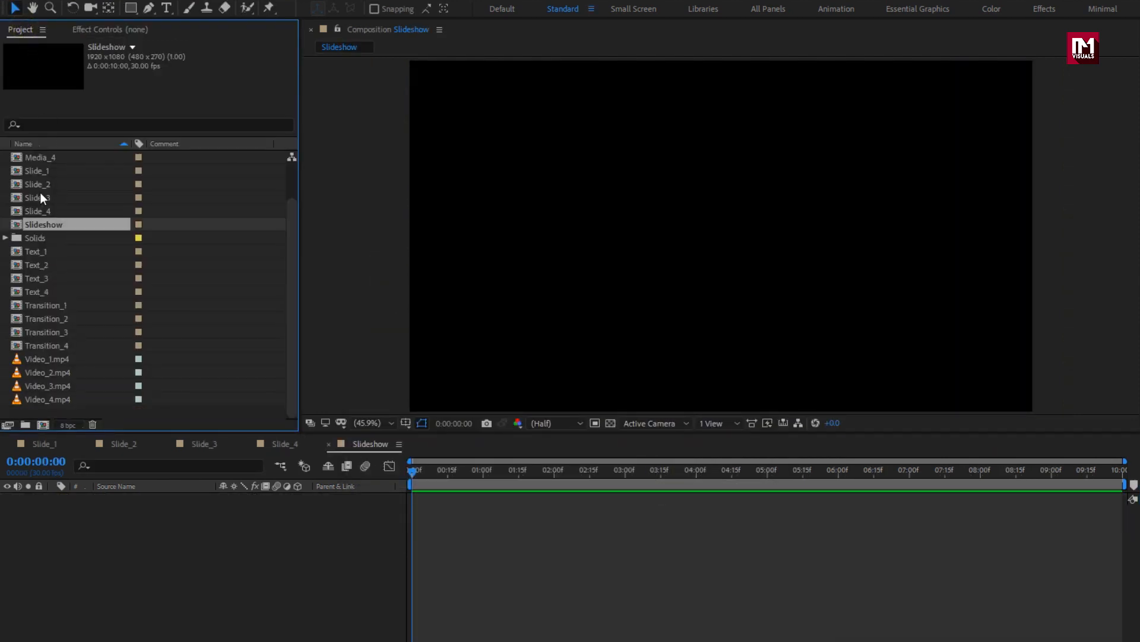
{"action": "left_click", "coordinate": [38, 171]}
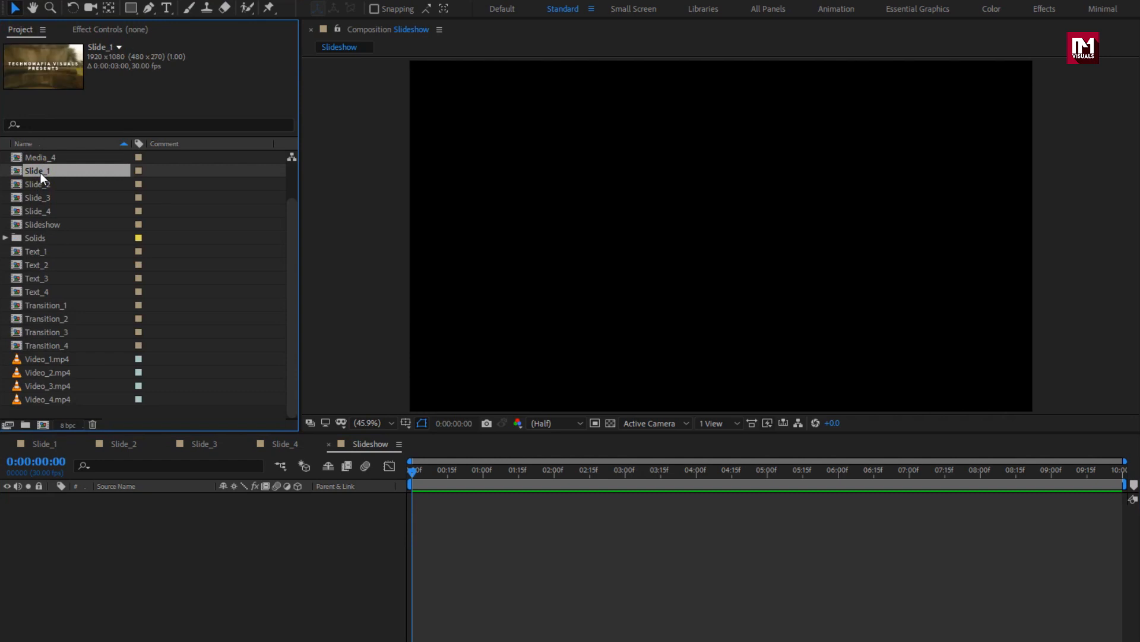
{"action": "left_click", "coordinate": [44, 211]}
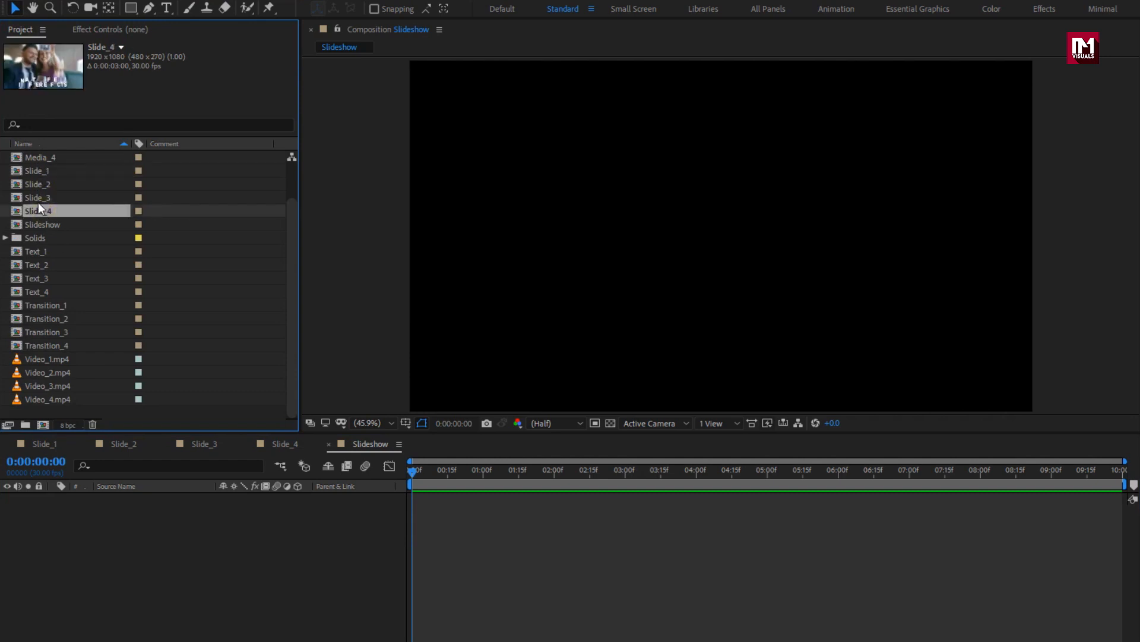
{"action": "left_click", "coordinate": [38, 197], "text": "ctrl"}
{"action": "left_click", "coordinate": [35, 184], "text": "ctrl"}
{"action": "left_click", "coordinate": [34, 172], "text": "ctrl"}
{"action": "left_click_drag", "start_coordinate": [34, 172], "coordinate": [145, 532]}
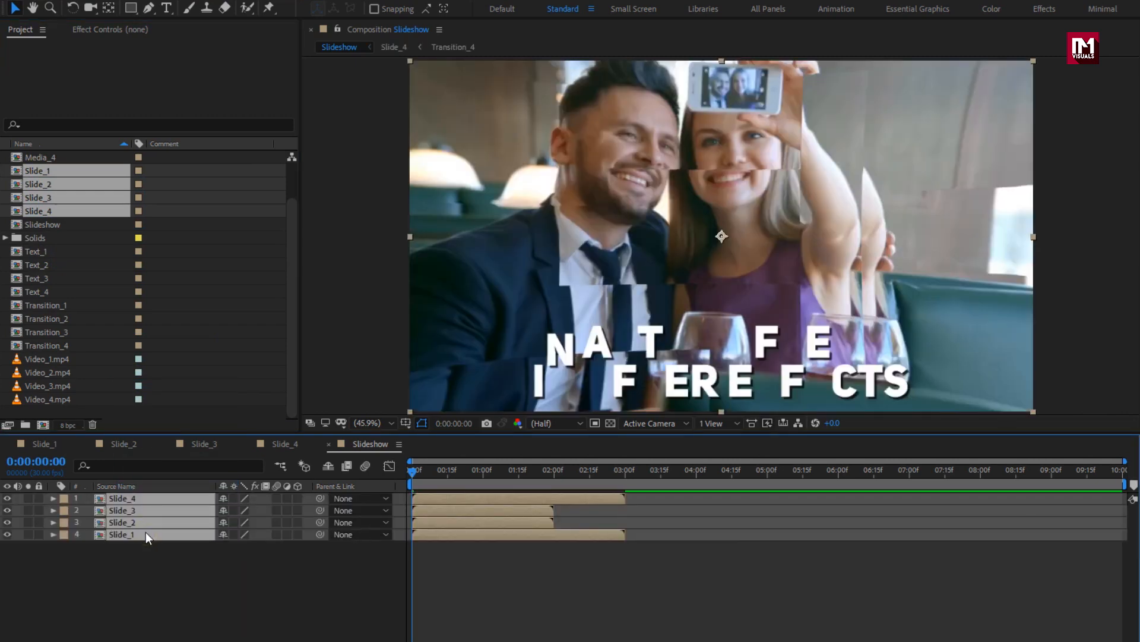
{"action": "left_click", "coordinate": [147, 561]}
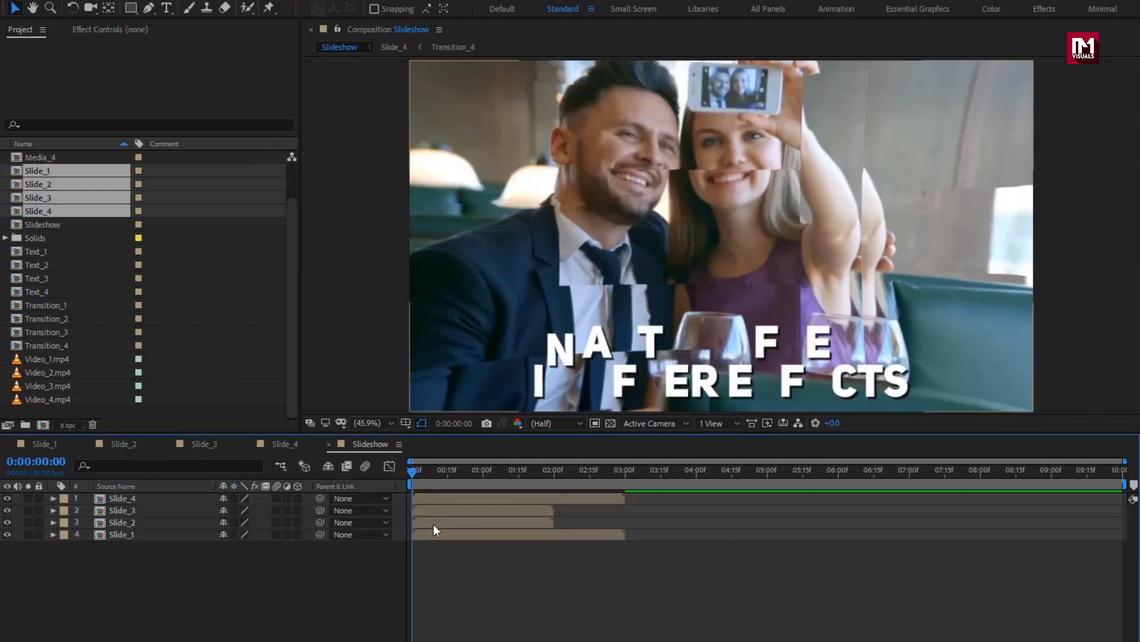
Step: Arrange the slide layers end to end, starting Slide_2 at 3 seconds, Slide_3 at 5 seconds and Slide_4 at 7 seconds
{"action": "left_click_drag", "start_coordinate": [433, 525], "coordinate": [650, 524]}
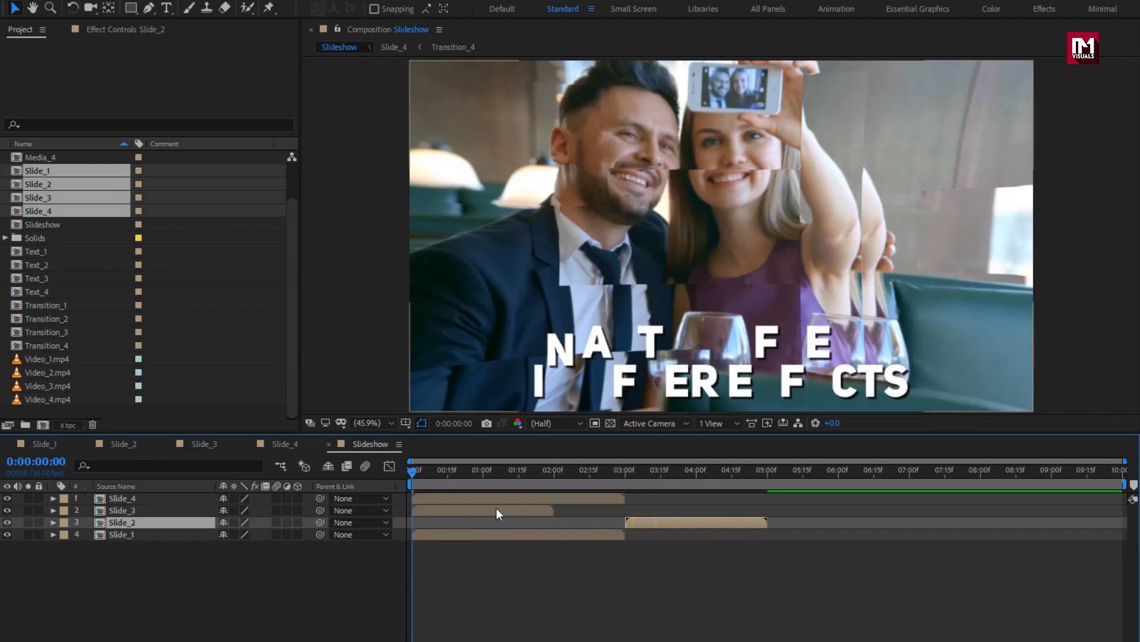
{"action": "left_click_drag", "start_coordinate": [497, 510], "coordinate": [853, 496]}
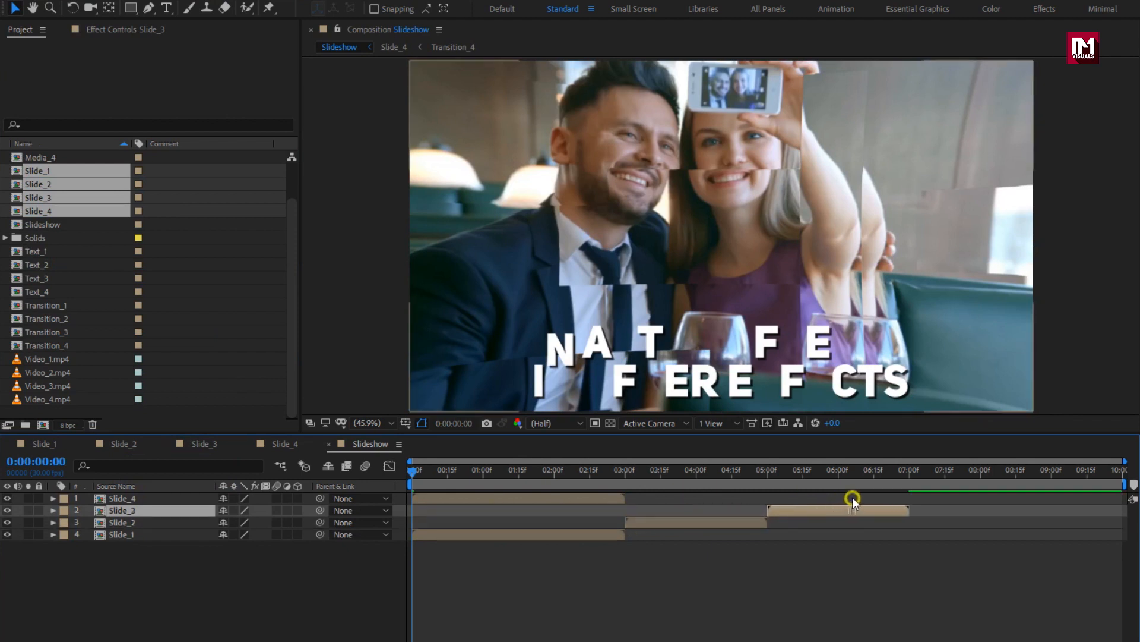
{"action": "left_click_drag", "start_coordinate": [525, 495], "coordinate": [1021, 488]}
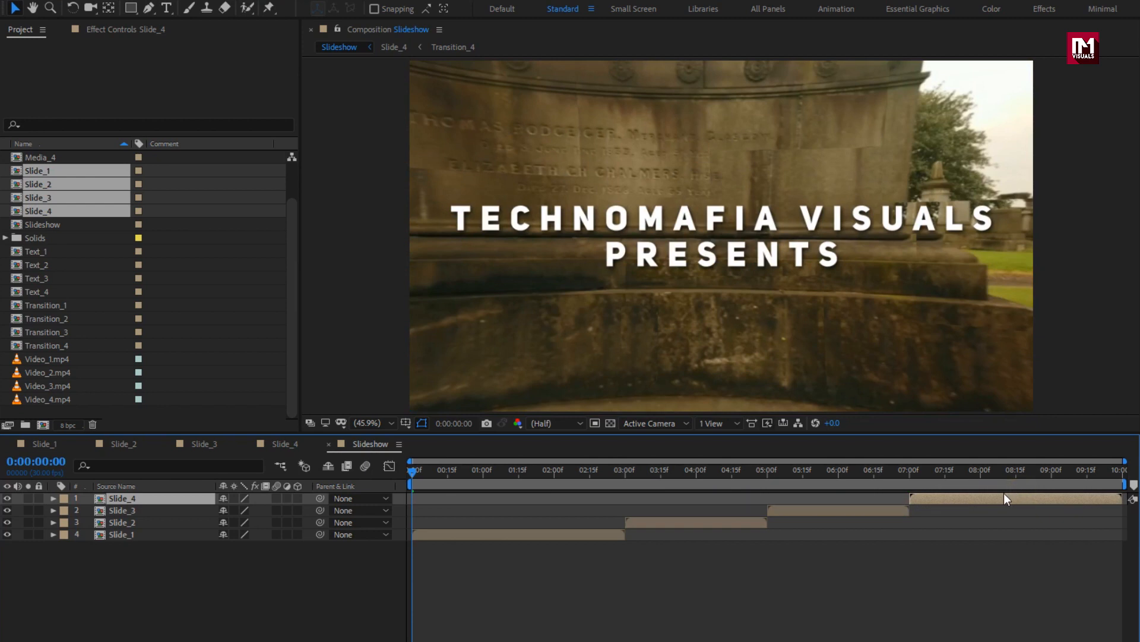
{"action": "left_click", "coordinate": [201, 573]}
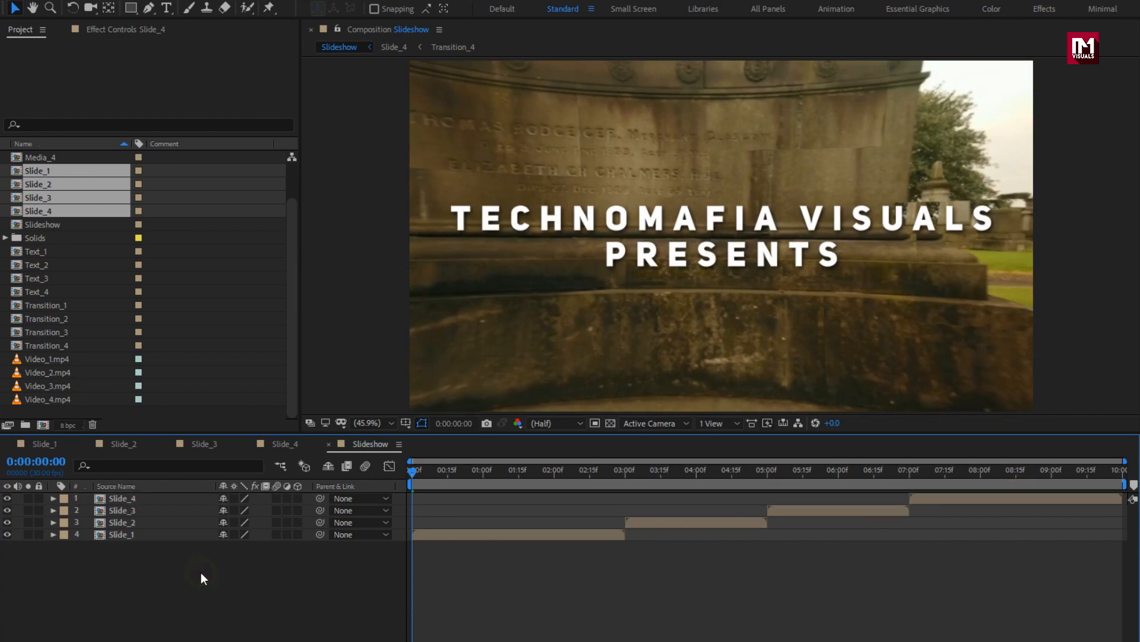
Step: Create an adjustment layer above all the slides and apply the Fast Blur (Legacy) effect to it
{"action": "right_click", "coordinate": [136, 573]}
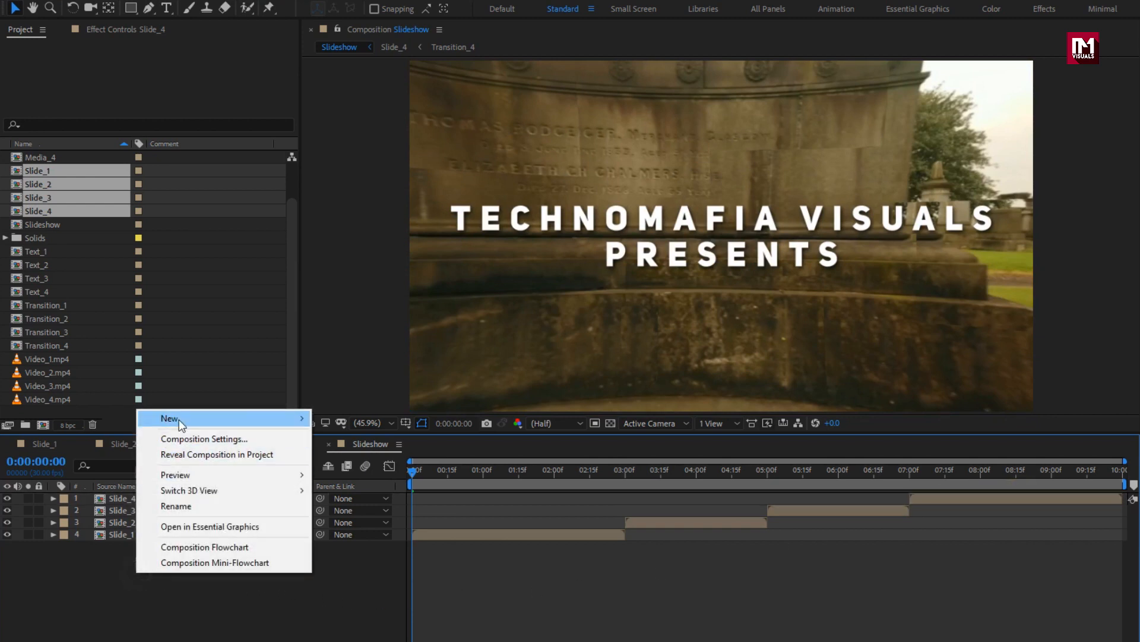
{"action": "mouse_move", "coordinate": [179, 419]}
{"action": "left_click", "coordinate": [384, 531]}
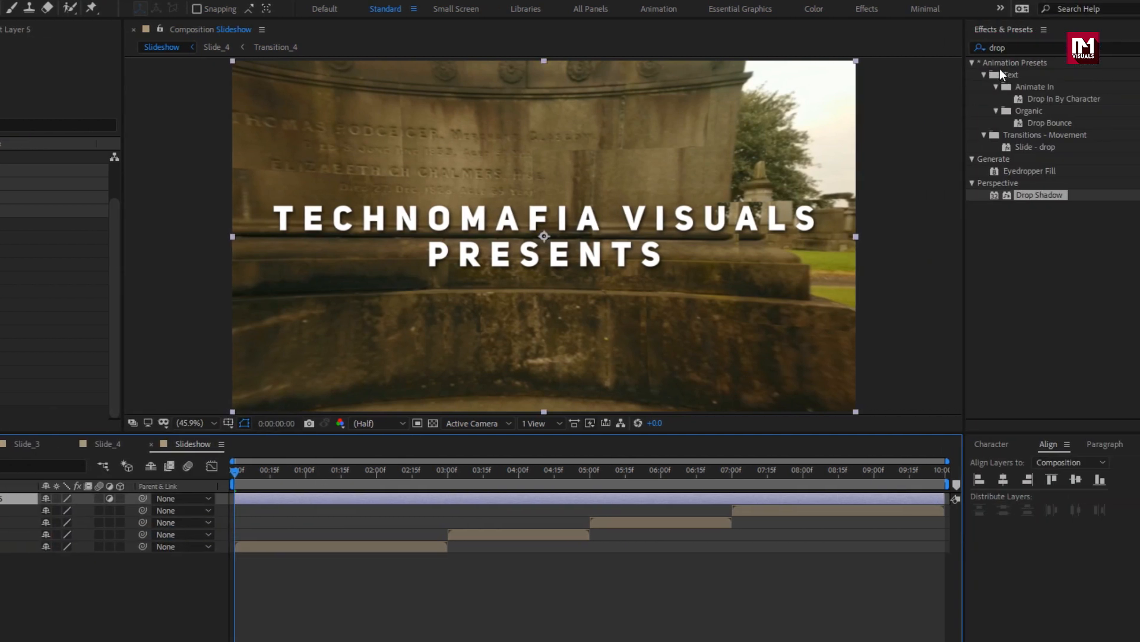
{"action": "left_click", "coordinate": [1030, 44]}
{"action": "type", "text": "fa"}
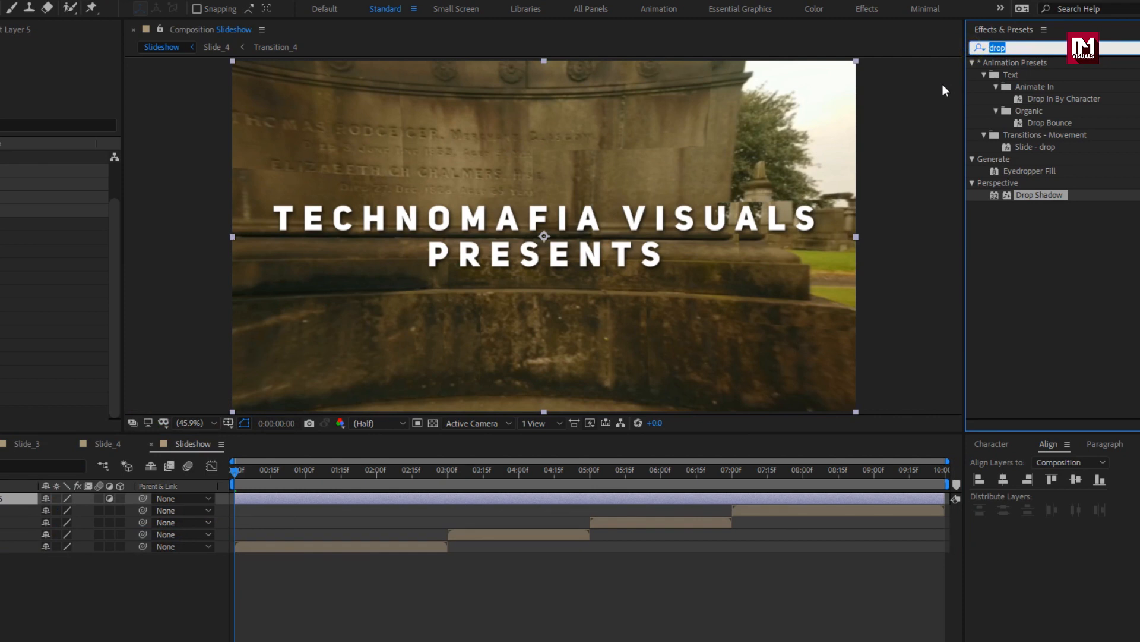
{"action": "type", "text": "s"}
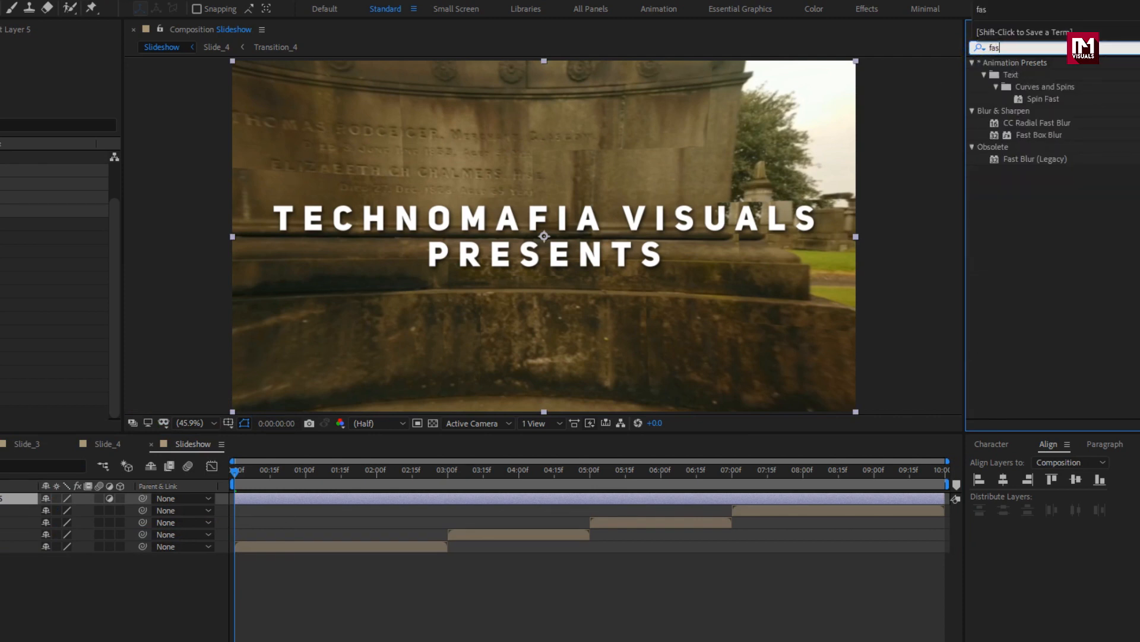
{"action": "double_click", "coordinate": [1017, 159]}
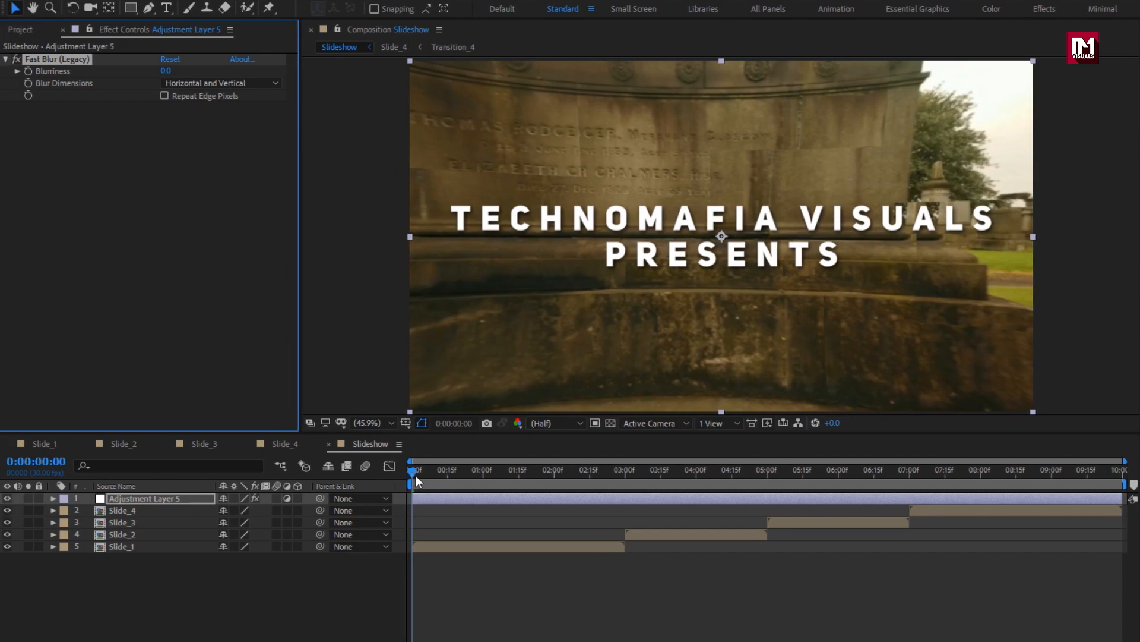
Step: Enable Repeat Edge Pixels and keyframe the fast blur's Blurriness from 20 at the start to 0 at 0:00:01:00
{"action": "left_click", "coordinate": [414, 472]}
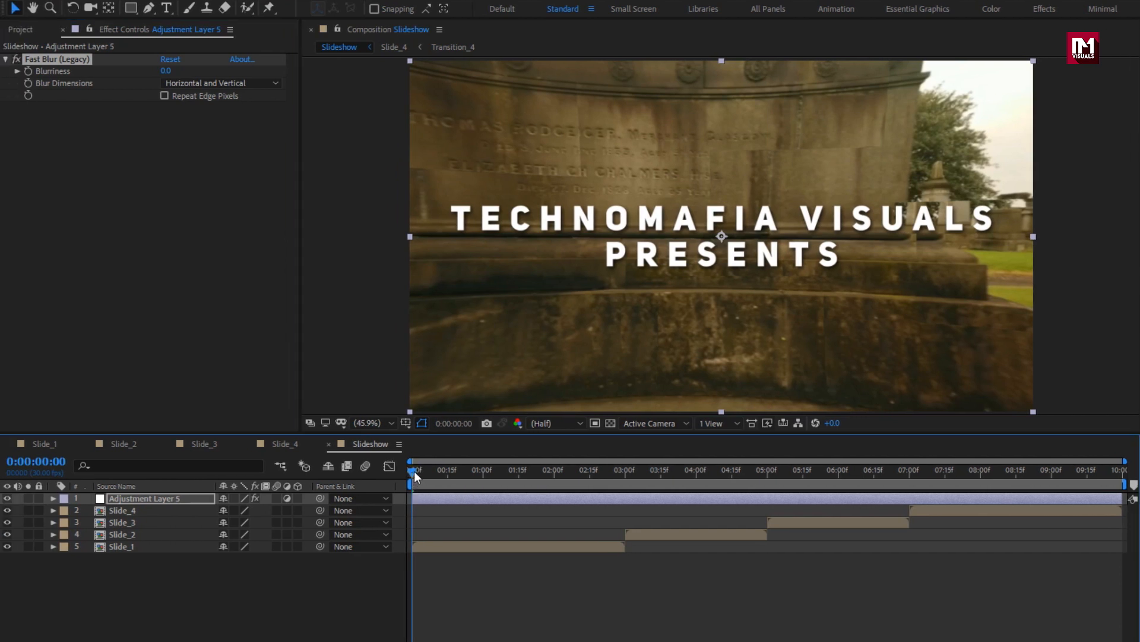
{"action": "left_click", "coordinate": [28, 70]}
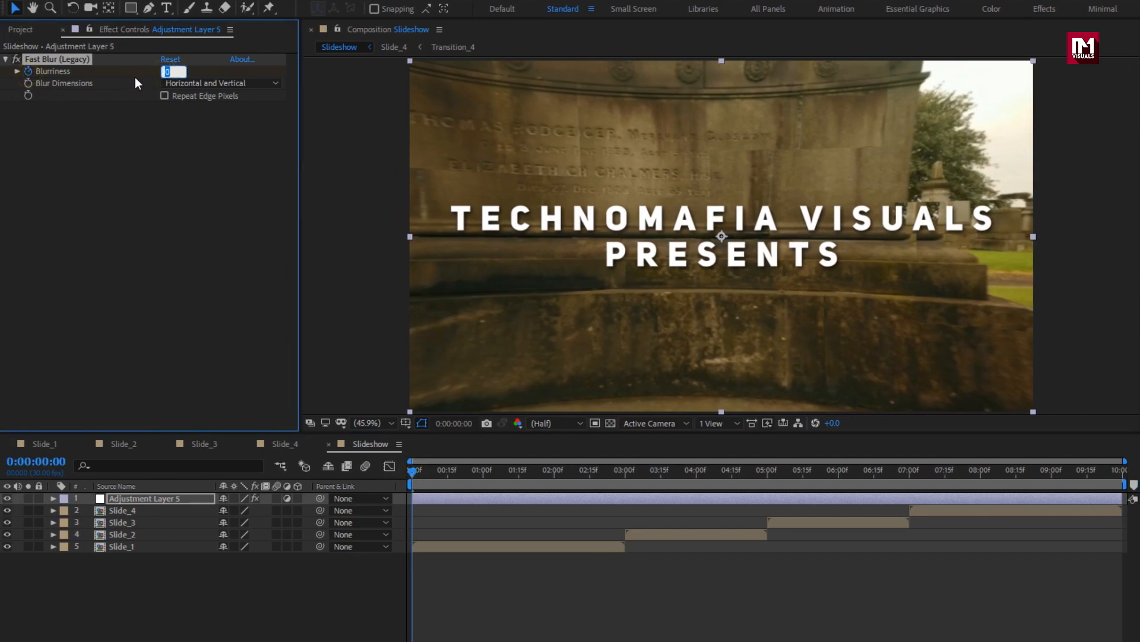
{"action": "type", "text": "20"}
{"action": "key", "text": "Return"}
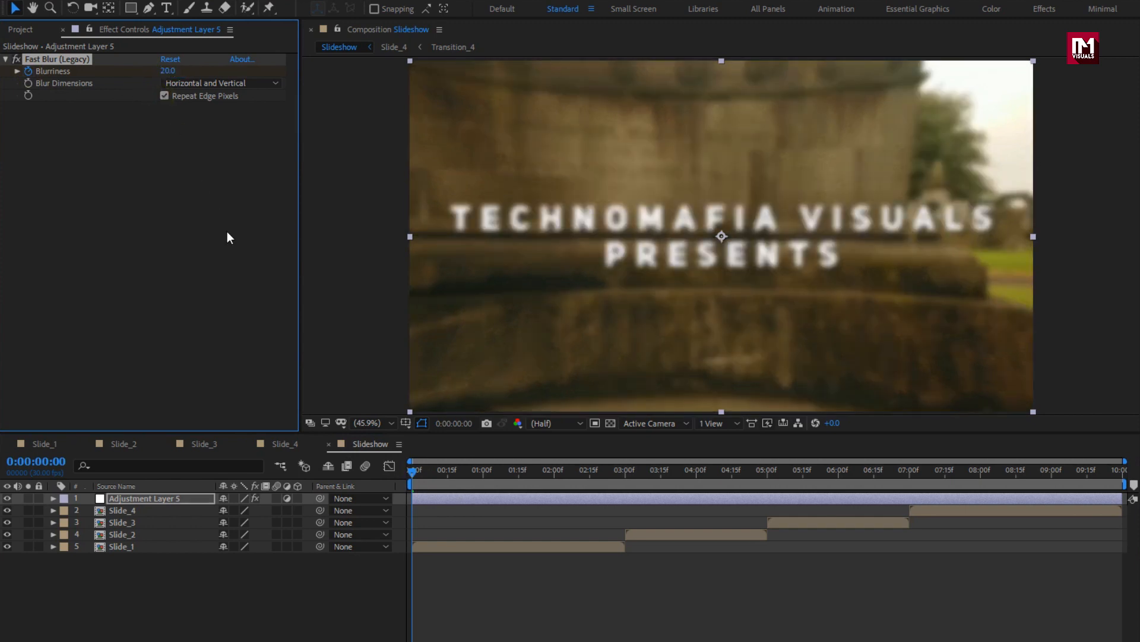
{"action": "left_click", "coordinate": [482, 474]}
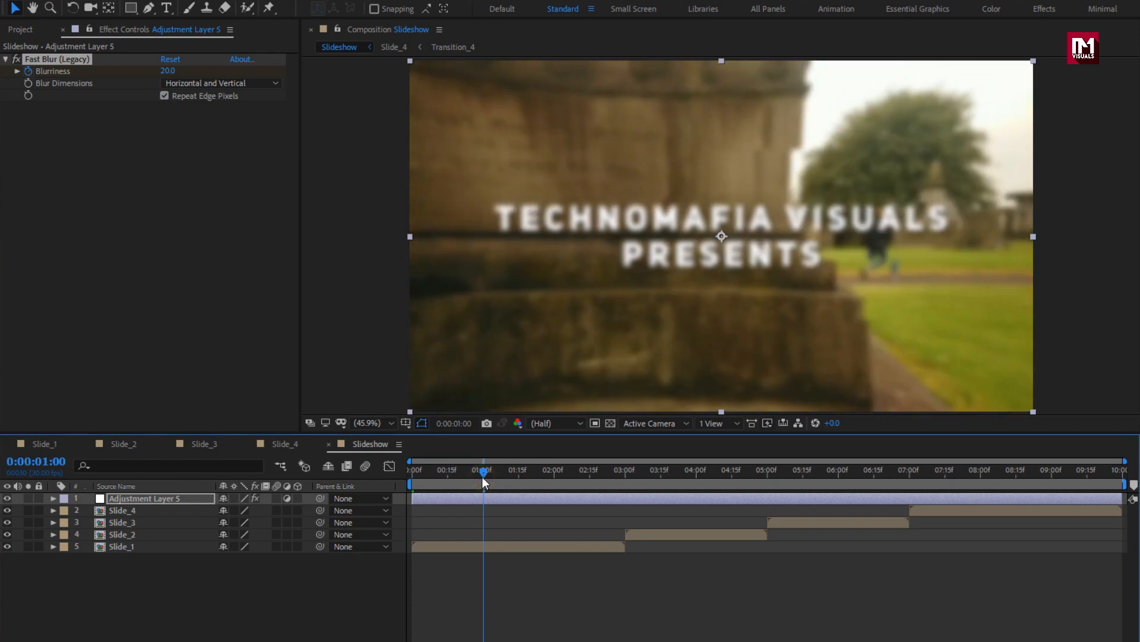
{"action": "left_click", "coordinate": [168, 71]}
{"action": "type", "text": "0"}
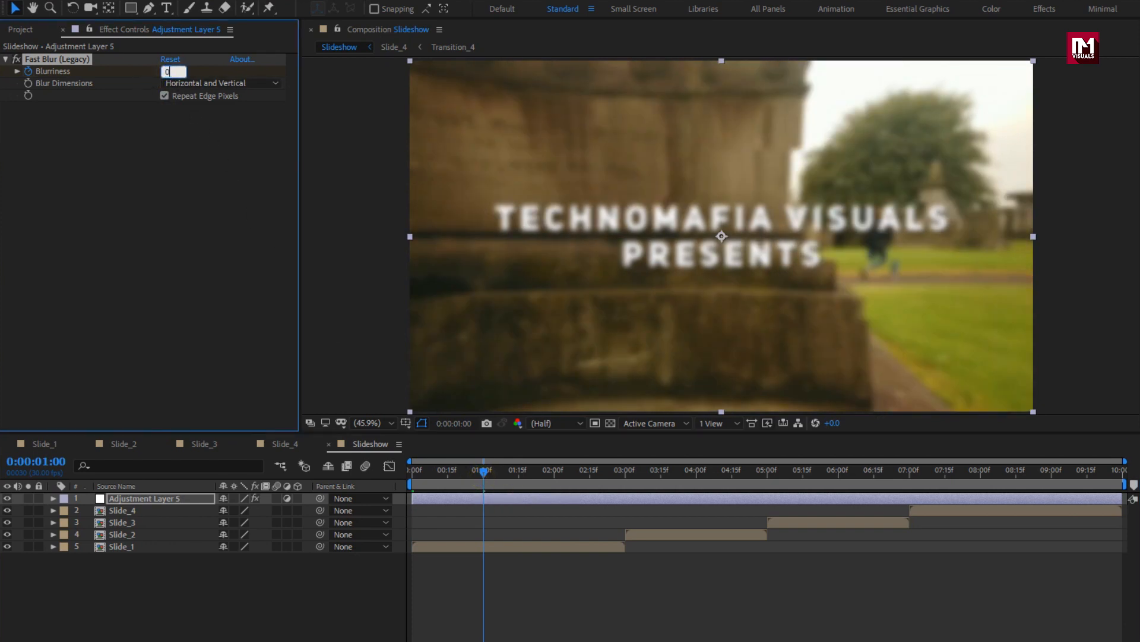
{"action": "key", "text": "Return"}
Step: Apply Easy Ease to both Blurriness keyframes on the adjustment layer and collapse the layer's properties
{"action": "key", "text": "u"}
{"action": "key", "text": "u"}
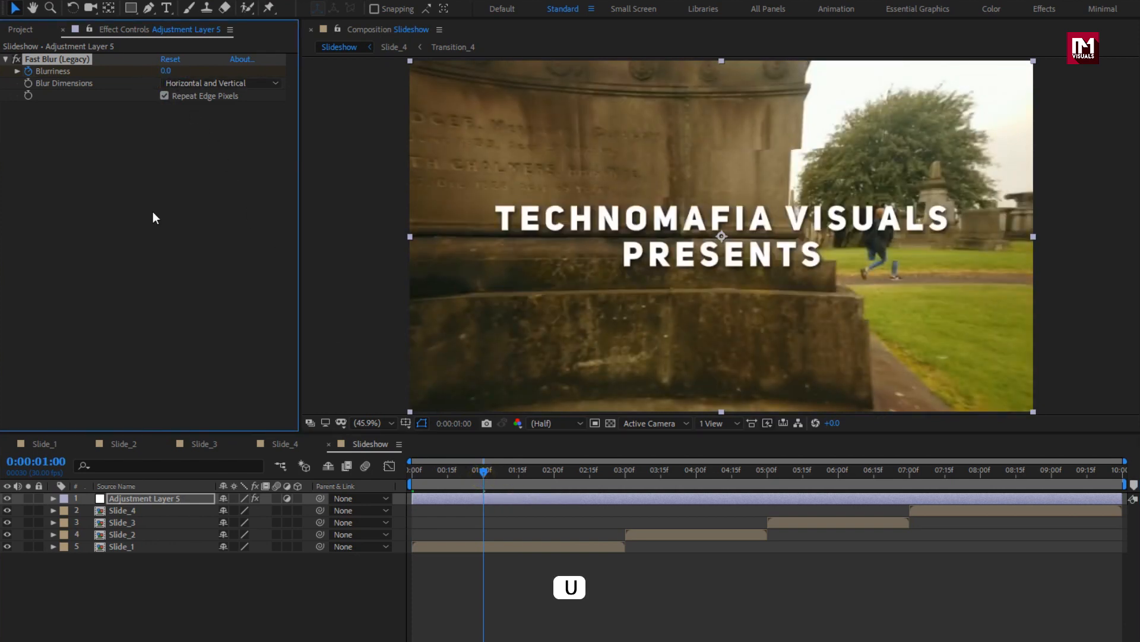
{"action": "left_click", "coordinate": [166, 499]}
{"action": "key", "text": "u"}
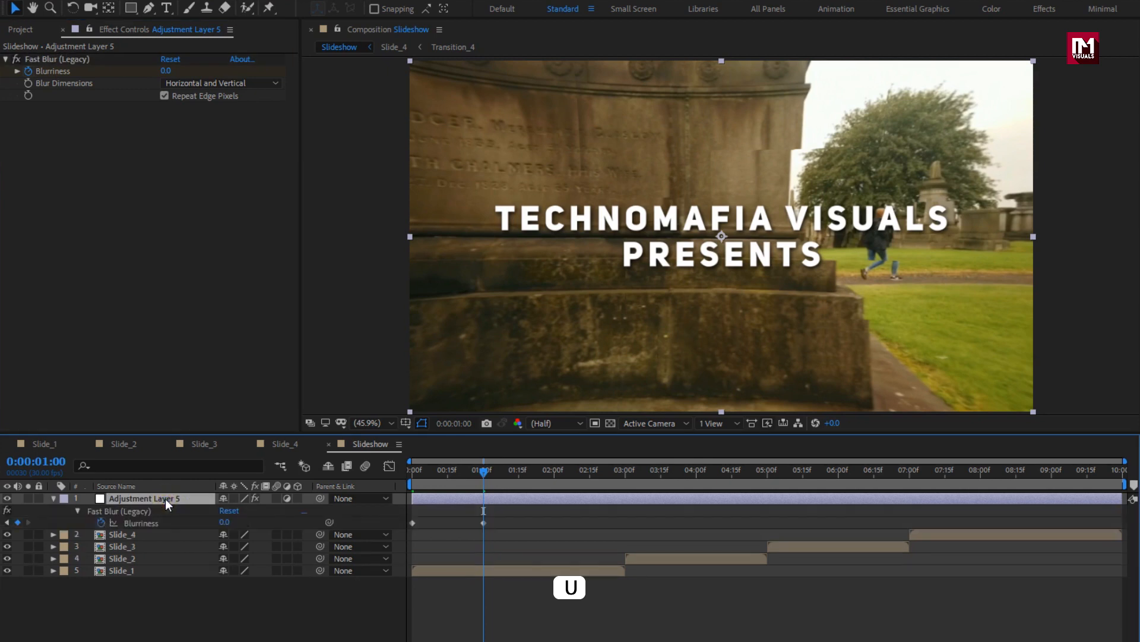
{"action": "left_click_drag", "start_coordinate": [507, 516], "coordinate": [408, 528]}
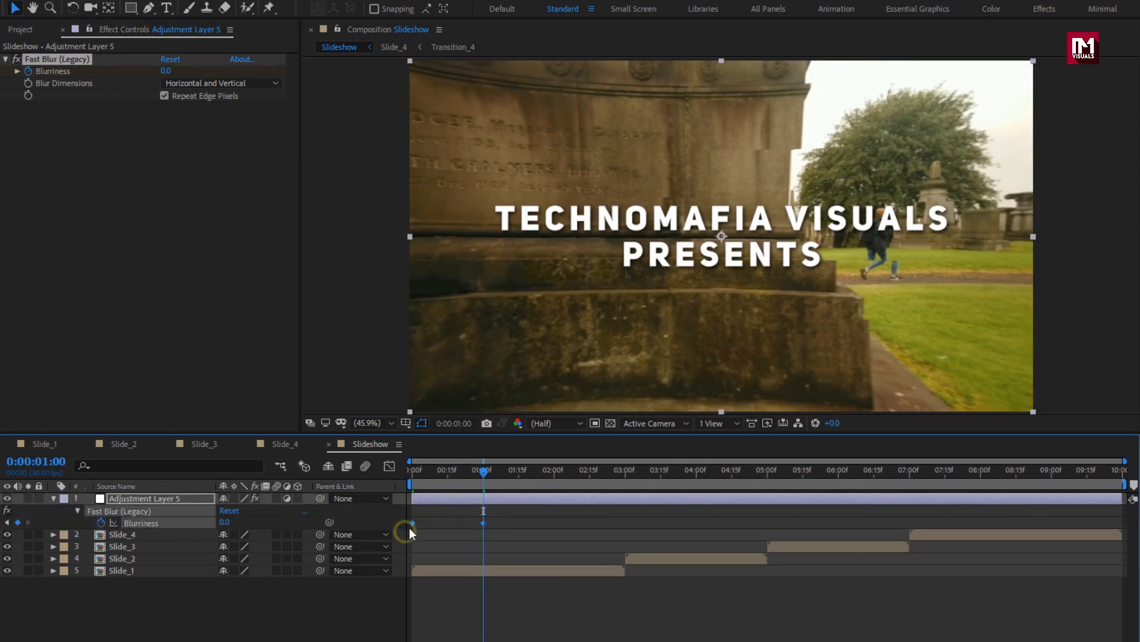
{"action": "right_click", "coordinate": [409, 525]}
{"action": "mouse_move", "coordinate": [543, 519]}
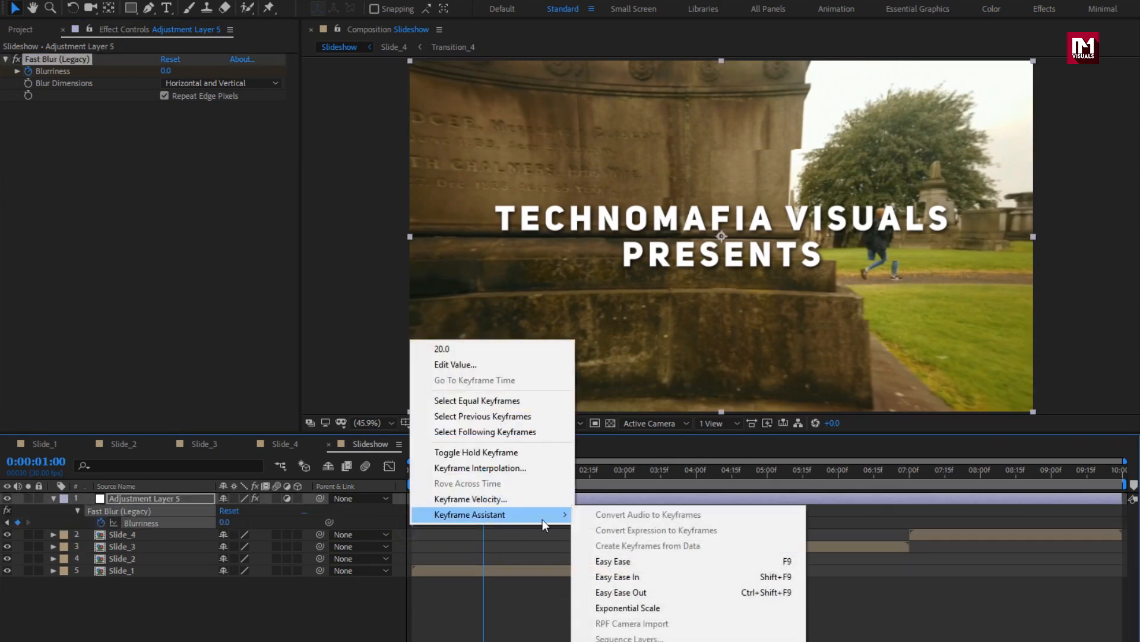
{"action": "left_click", "coordinate": [610, 561]}
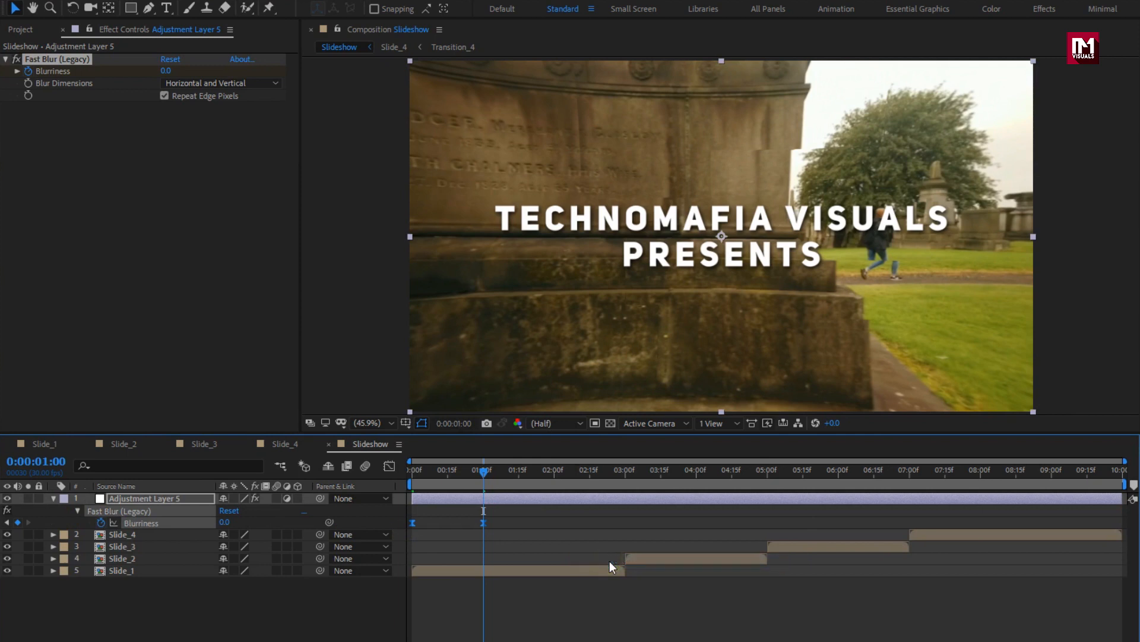
{"action": "left_click", "coordinate": [52, 499]}
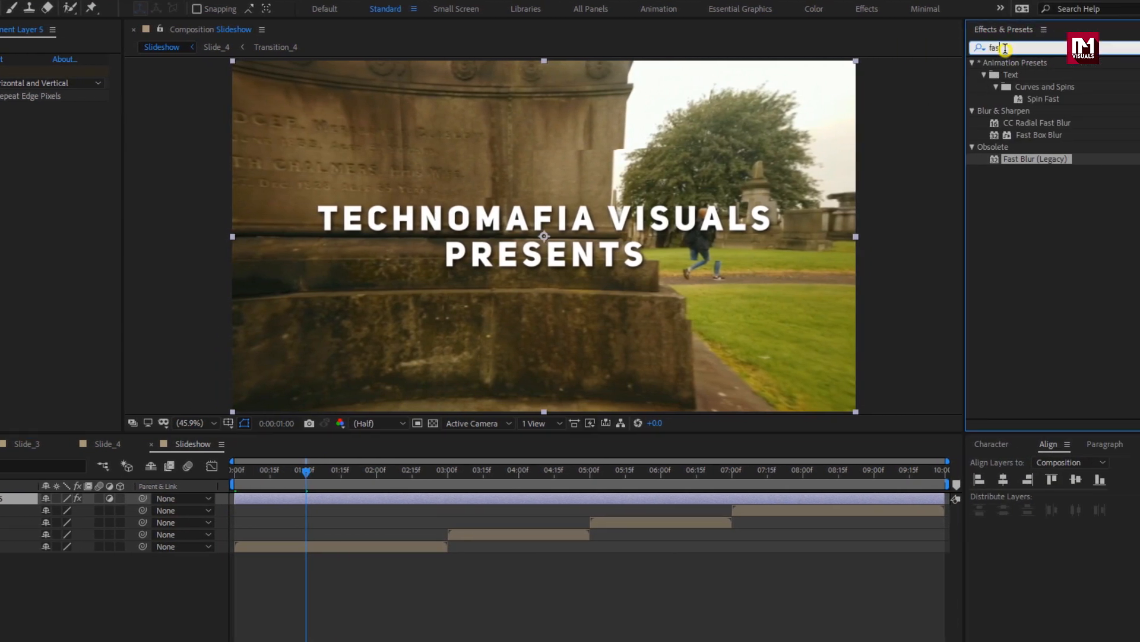
Step: Apply the Vibrance effect to the adjustment layer and set Vibrance to 100 and Saturation to -30
{"action": "left_click", "coordinate": [1040, 48]}
{"action": "type", "text": "vib"}
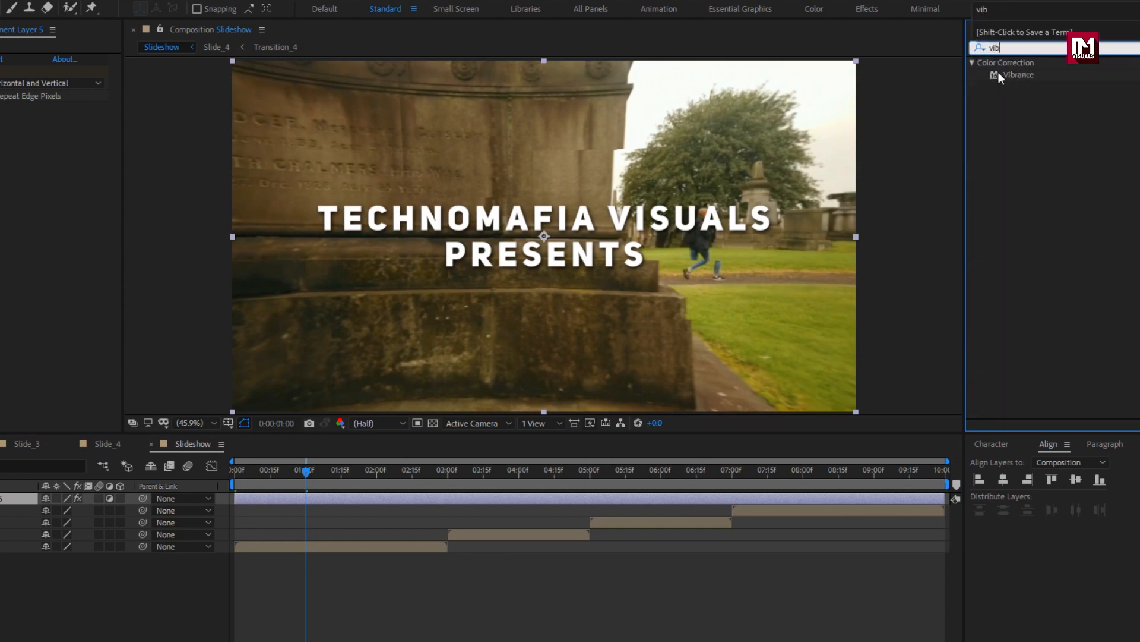
{"action": "double_click", "coordinate": [1010, 73]}
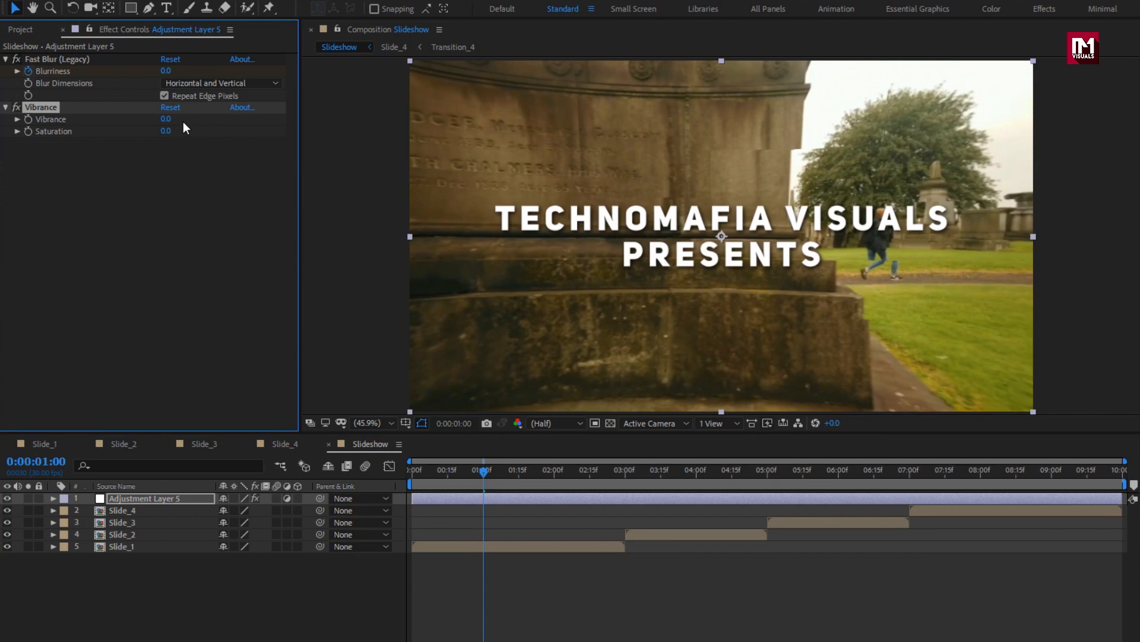
{"action": "left_click", "coordinate": [166, 120]}
{"action": "type", "text": "100"}
{"action": "left_click", "coordinate": [164, 133]}
{"action": "type", "text": "-30"}
{"action": "key", "text": "Return"}
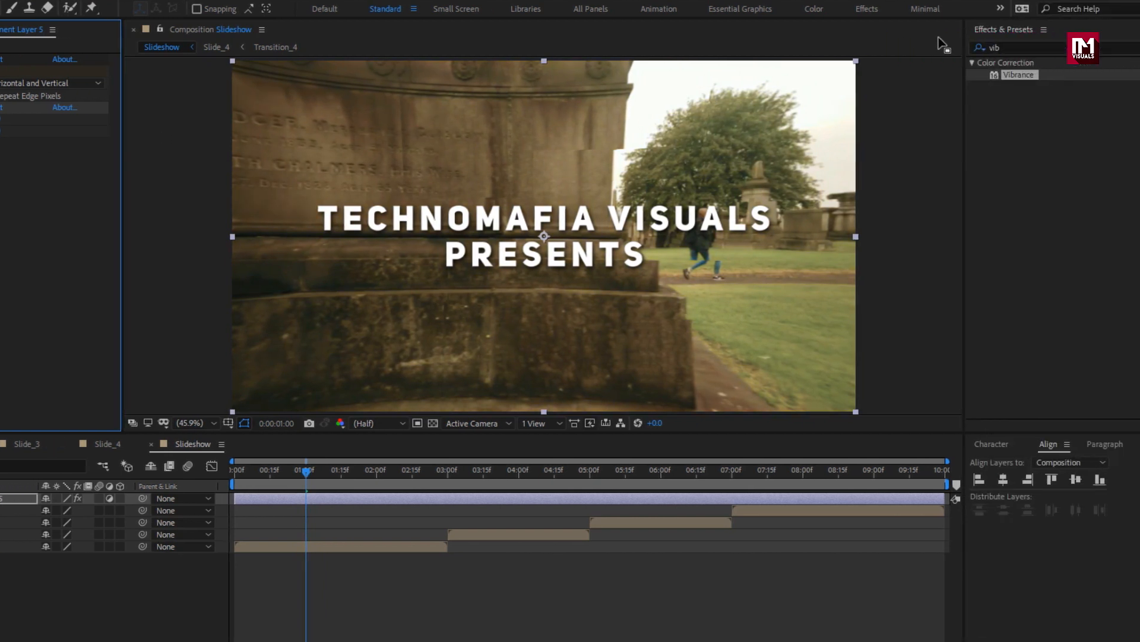
Step: Apply the Curves effect to the adjustment layer and shape the RGB curve into an S, raising highlights and lowering shadows
{"action": "left_click_drag", "start_coordinate": [1003, 45], "coordinate": [960, 48]}
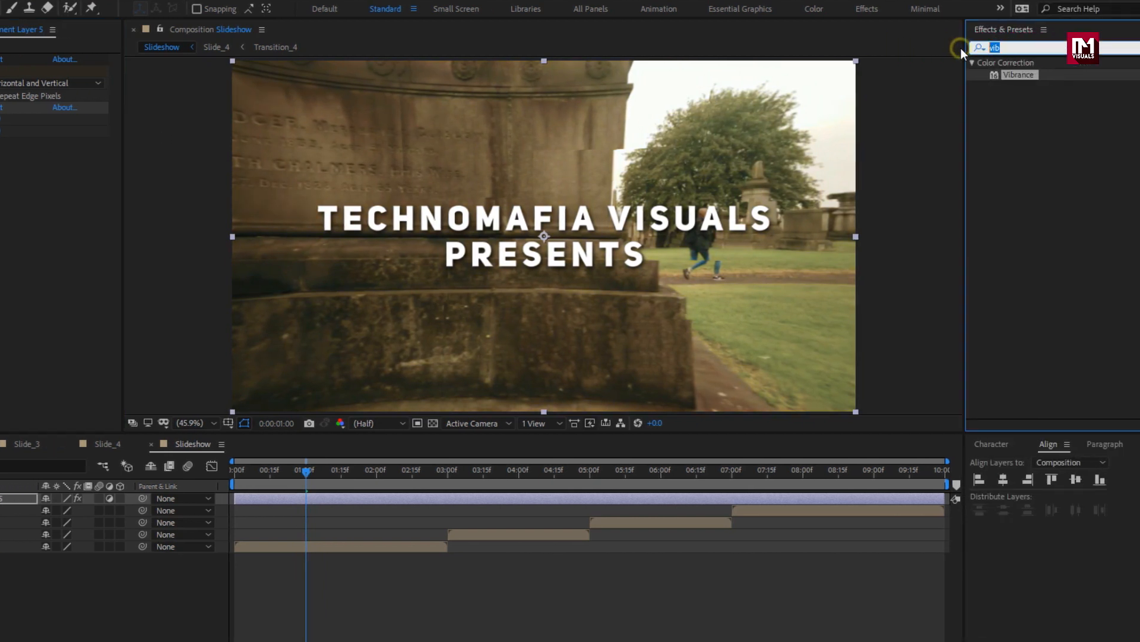
{"action": "type", "text": "curv"}
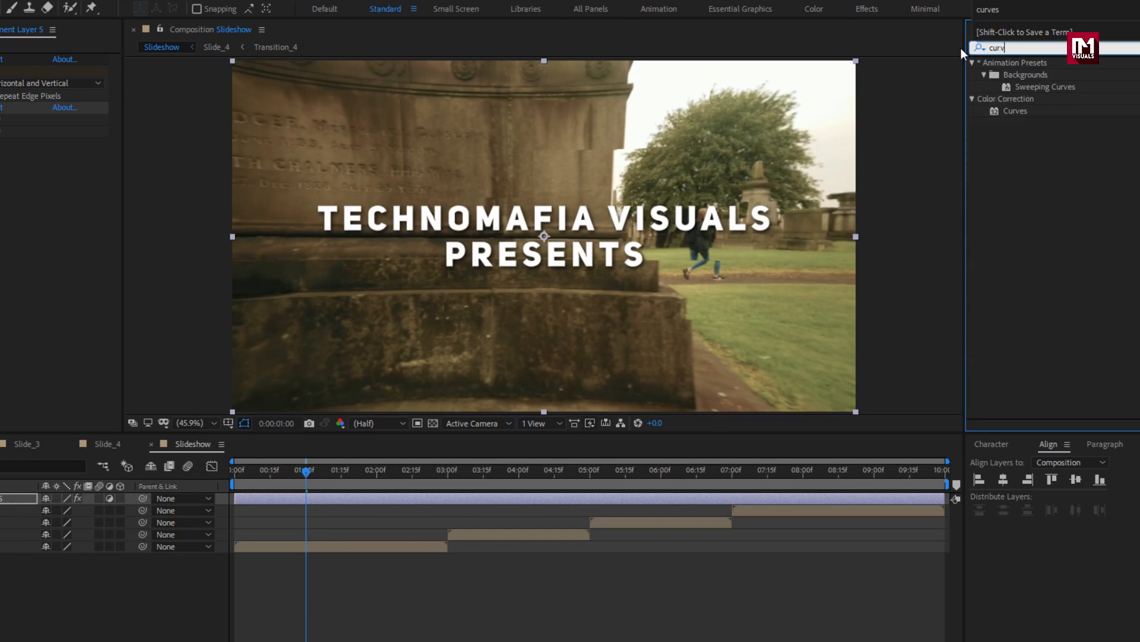
{"action": "double_click", "coordinate": [1022, 111]}
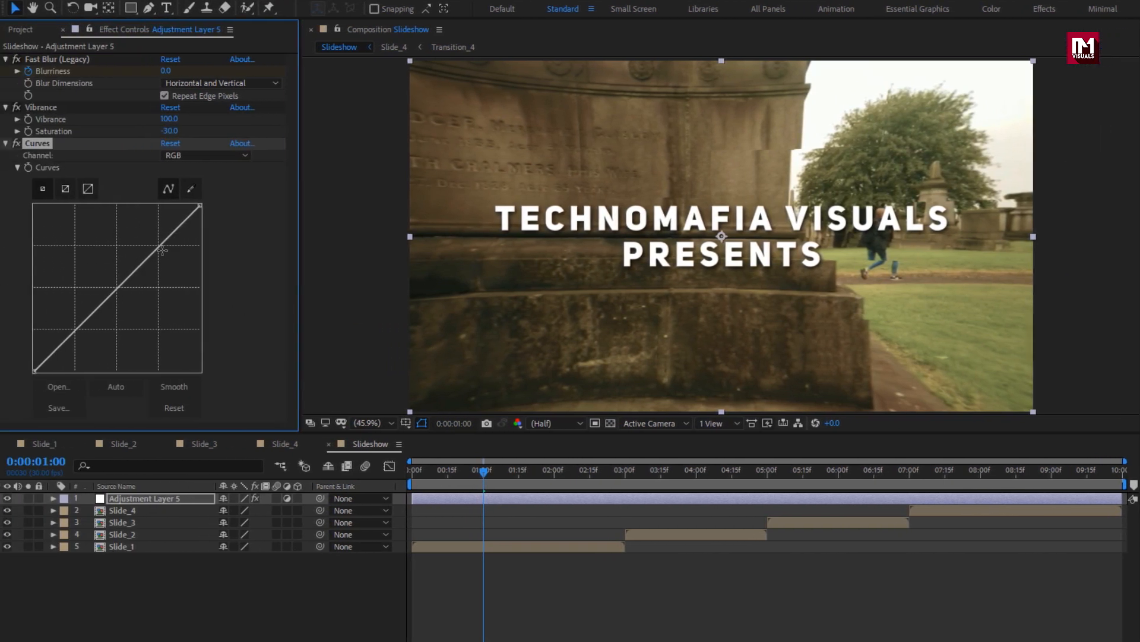
{"action": "left_click_drag", "start_coordinate": [151, 254], "coordinate": [140, 239]}
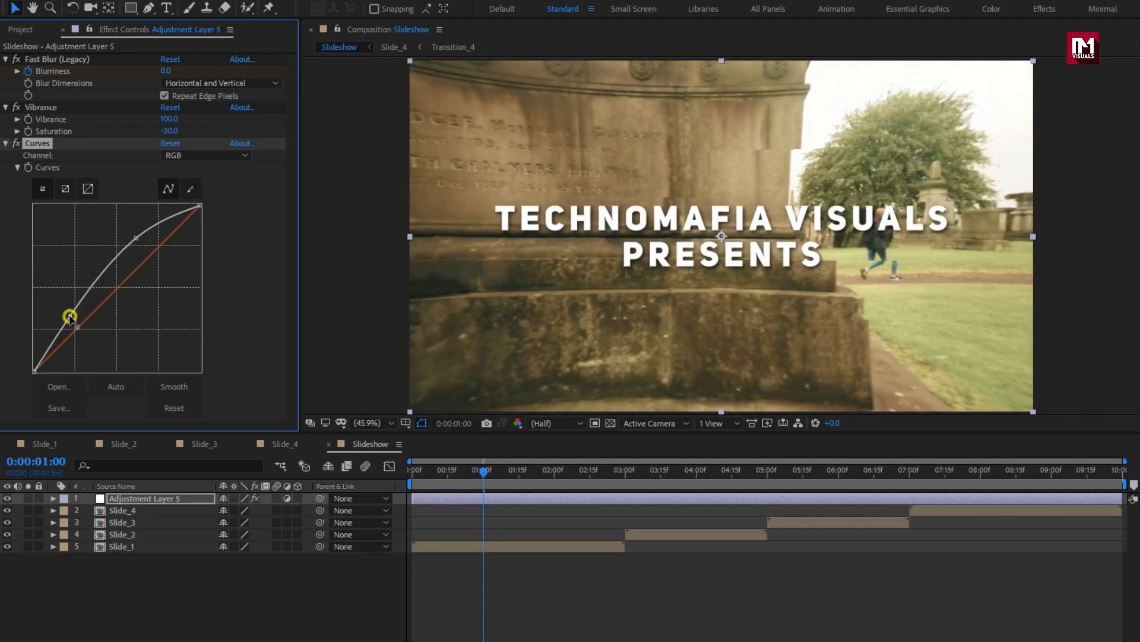
{"action": "left_click_drag", "start_coordinate": [69, 316], "coordinate": [78, 337]}
{"action": "left_click_drag", "start_coordinate": [136, 238], "coordinate": [141, 241]}
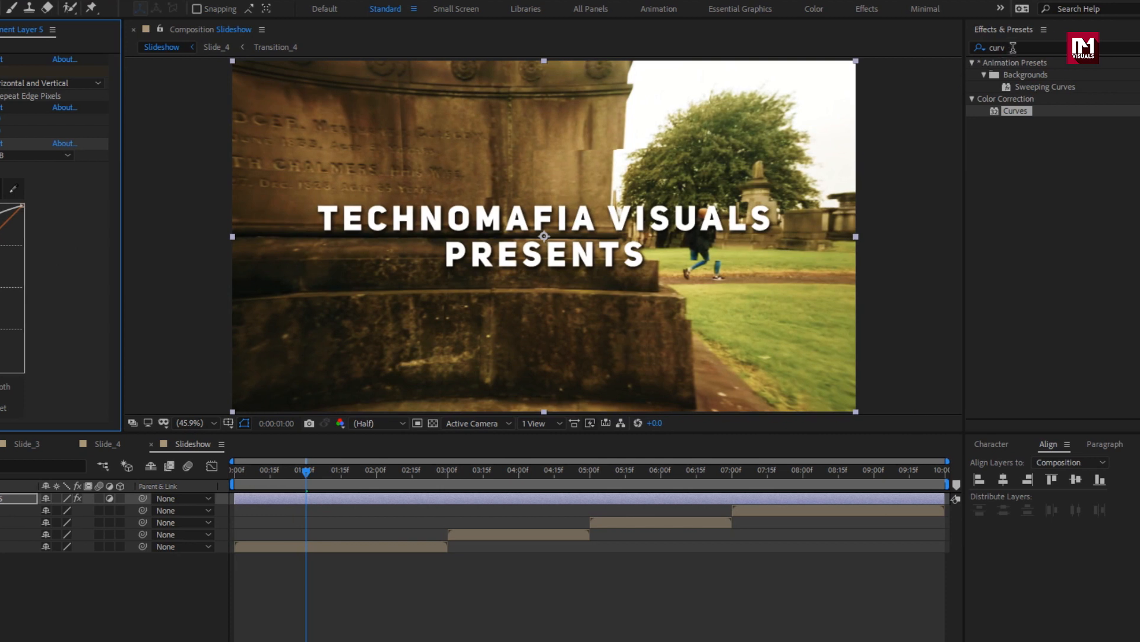
Step: Find the Sharpen effect and apply it to the adjustment layer
{"action": "left_click", "coordinate": [978, 48]}
{"action": "type", "text": "shar"}
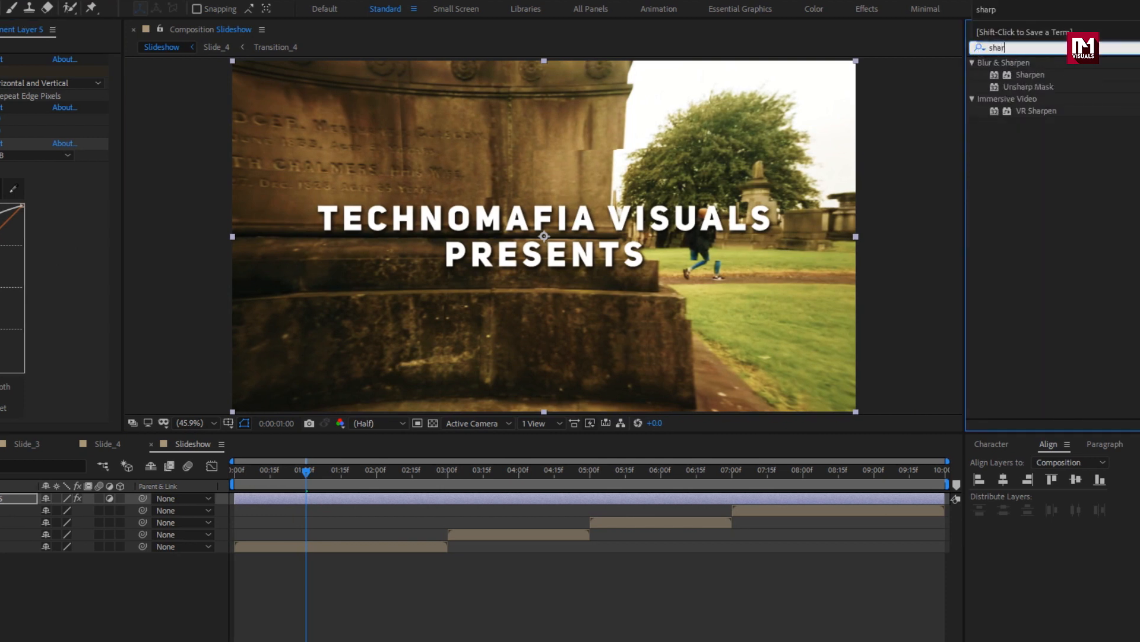
{"action": "double_click", "coordinate": [1027, 75]}
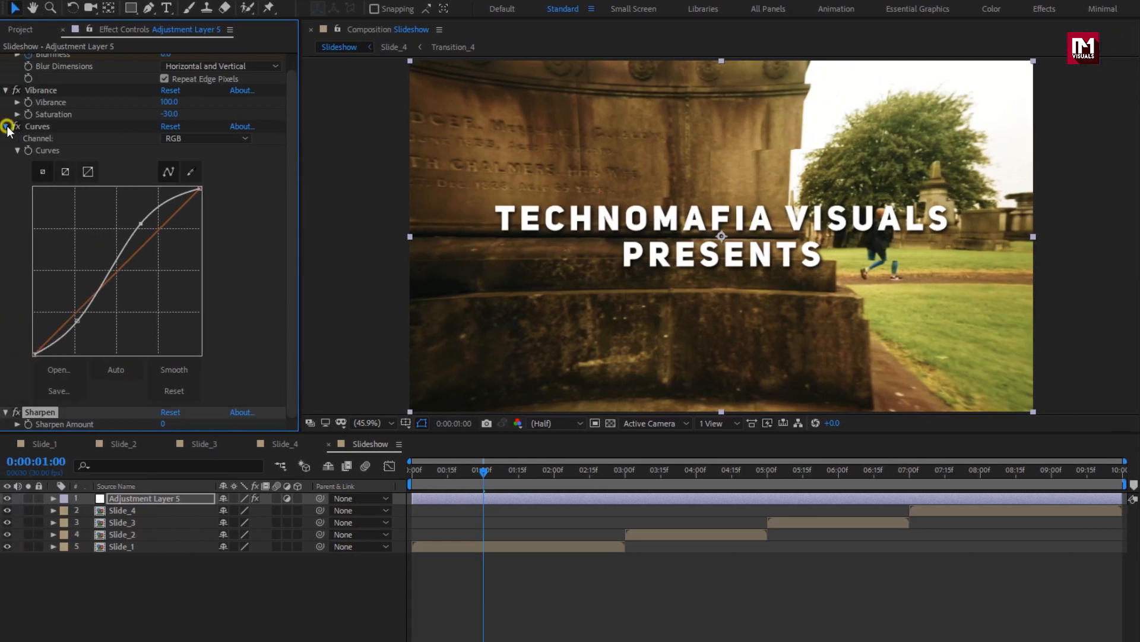
Step: Collapse the Curves effect and set the adjustment layer's Sharpen Amount to 30
{"action": "left_click", "coordinate": [6, 126]}
{"action": "left_click", "coordinate": [163, 168]}
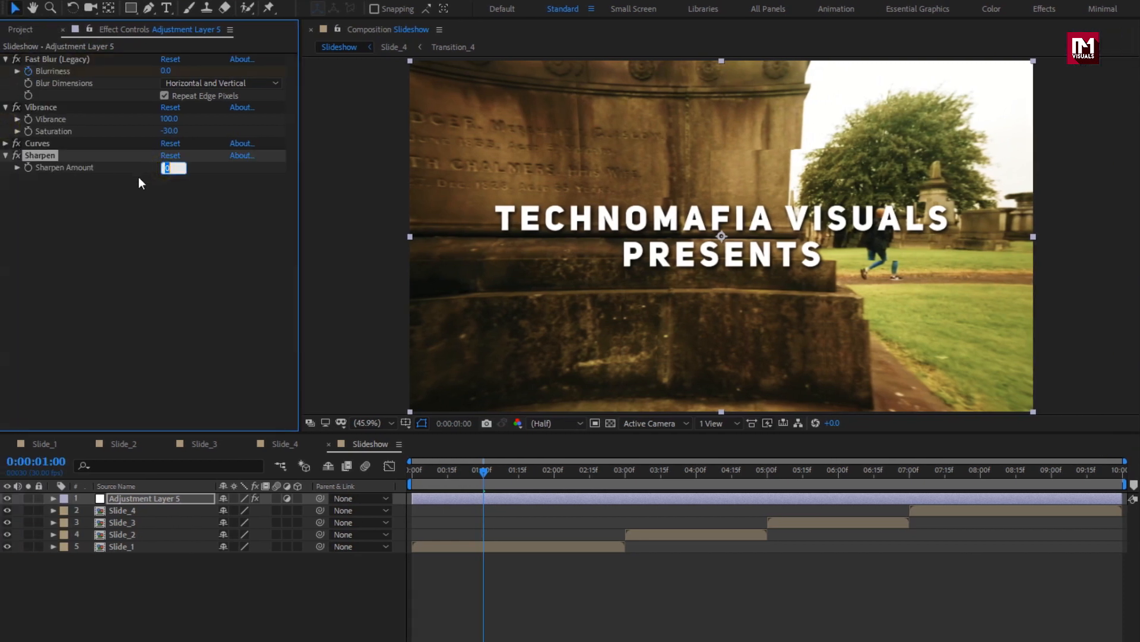
{"action": "type", "text": "30"}
{"action": "key", "text": "Return"}
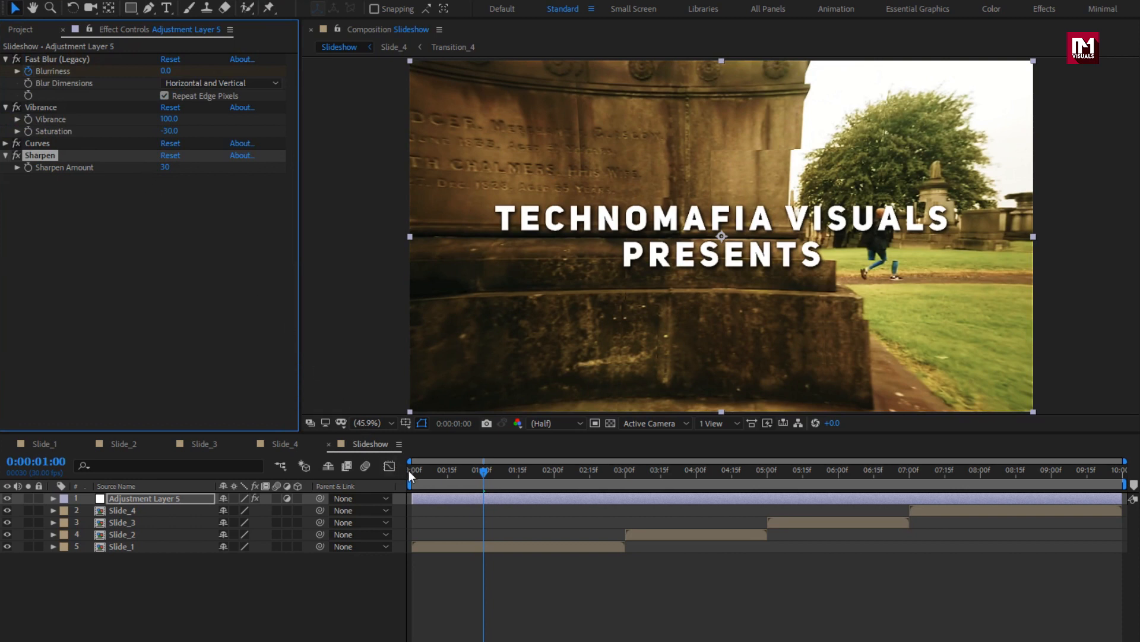
Step: Create a black 1920 x 1080 solid named Frame in the Slideshow composition
{"action": "right_click", "coordinate": [158, 575]}
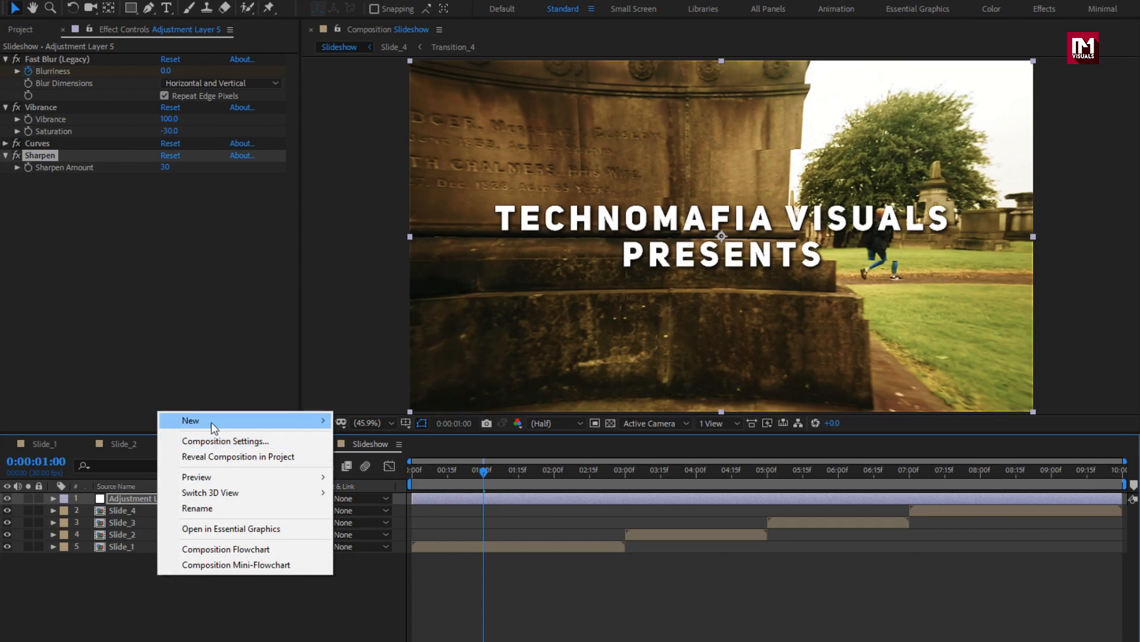
{"action": "mouse_move", "coordinate": [211, 422]}
{"action": "left_click", "coordinate": [370, 458]}
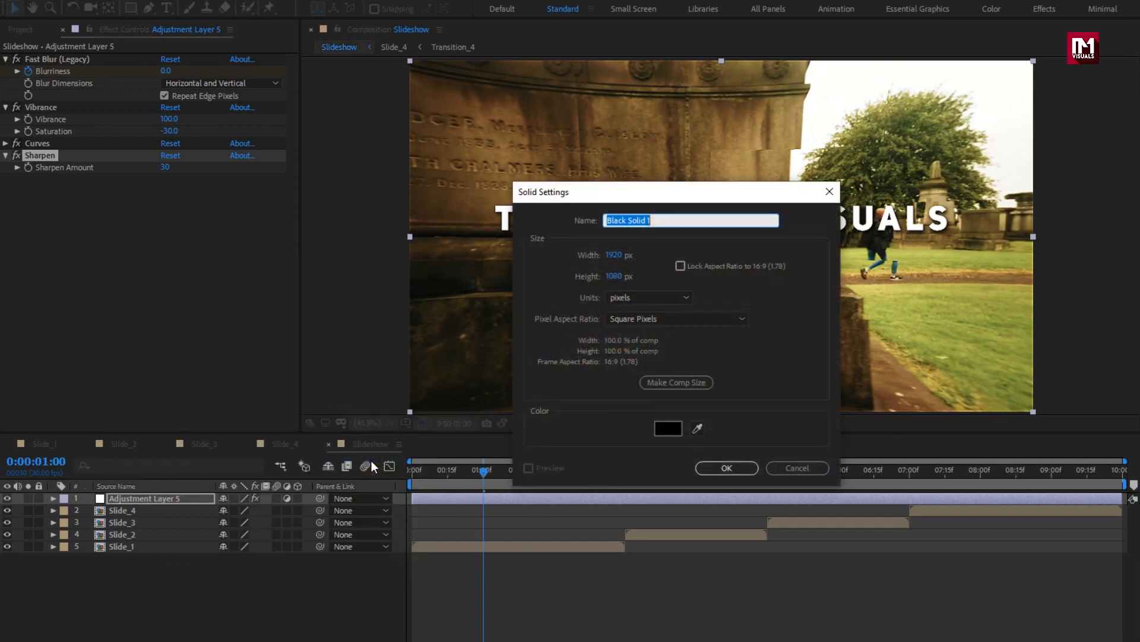
{"action": "type", "text": "Frame"}
{"action": "left_click", "coordinate": [714, 468]}
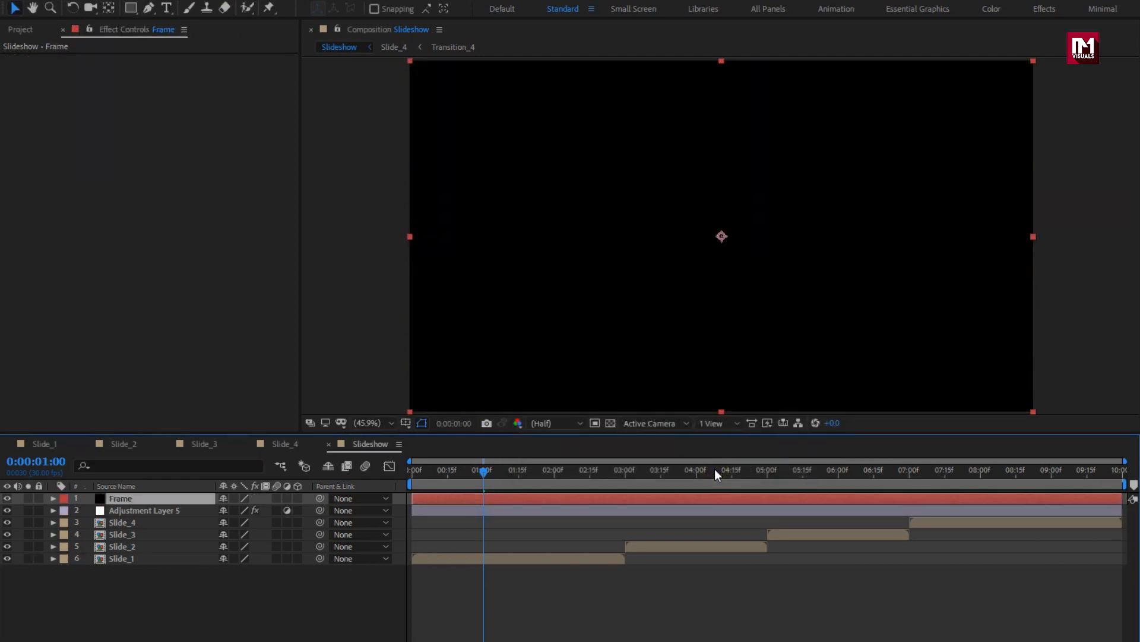
Step: Add a full-size rectangular mask to the Frame layer and start keyframing its Mask Path at 1 second
{"action": "double_click", "coordinate": [130, 11]}
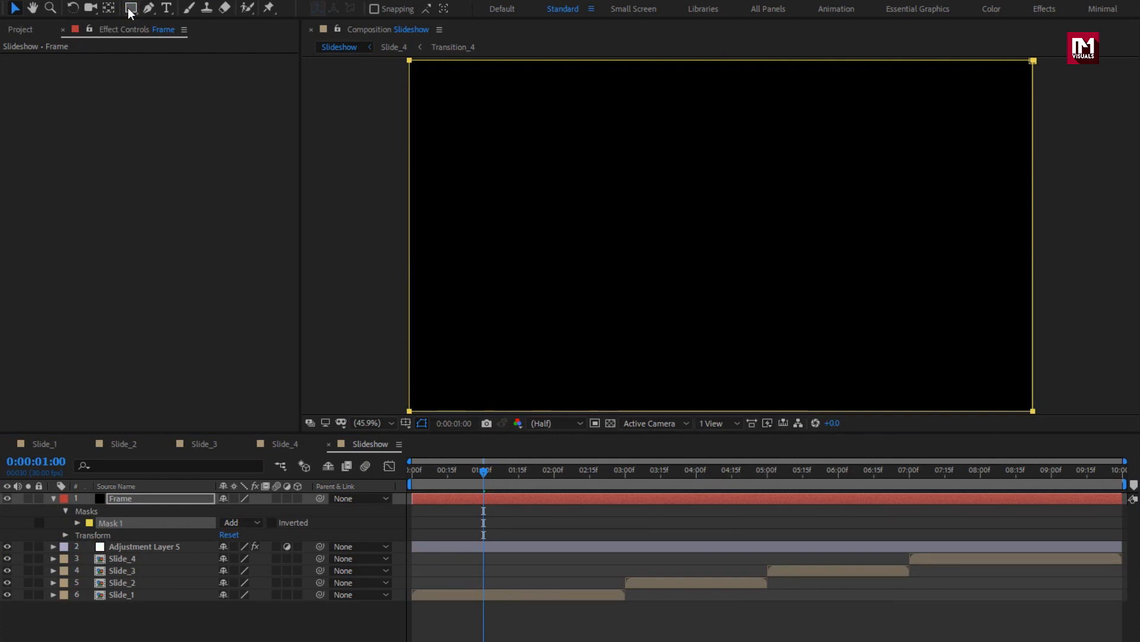
{"action": "left_click", "coordinate": [78, 522]}
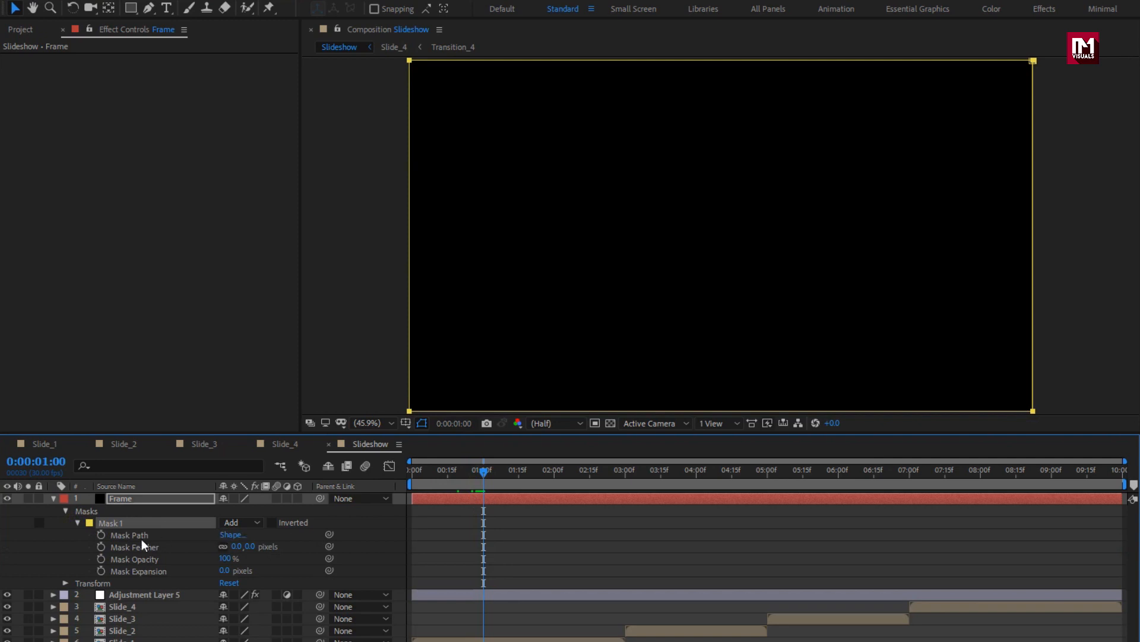
{"action": "left_click", "coordinate": [102, 536]}
Step: Set the mask's bounding box to Top 10 and Bottom 90 in % of source, and invert the mask
{"action": "left_click", "coordinate": [230, 535]}
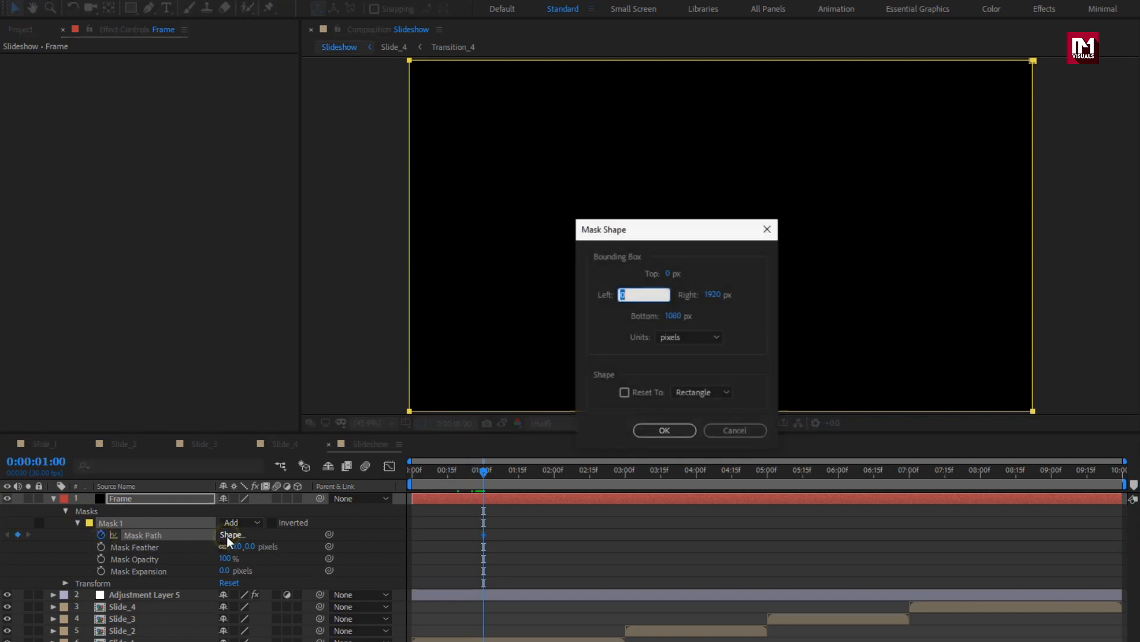
{"action": "left_click", "coordinate": [676, 337]}
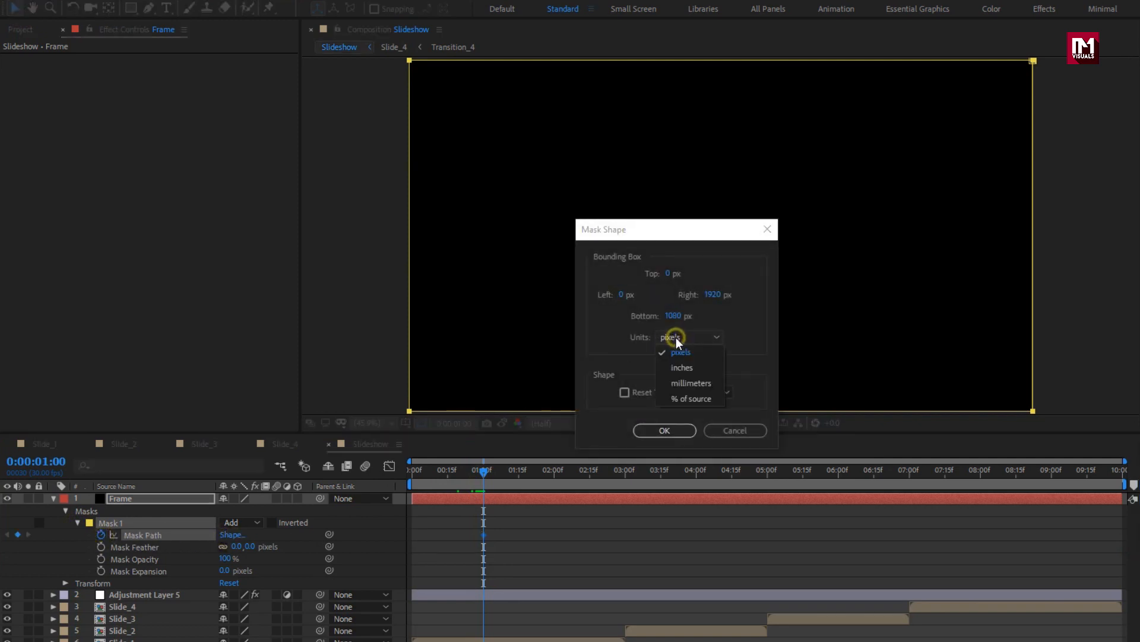
{"action": "left_click", "coordinate": [686, 398]}
{"action": "left_click", "coordinate": [667, 273]}
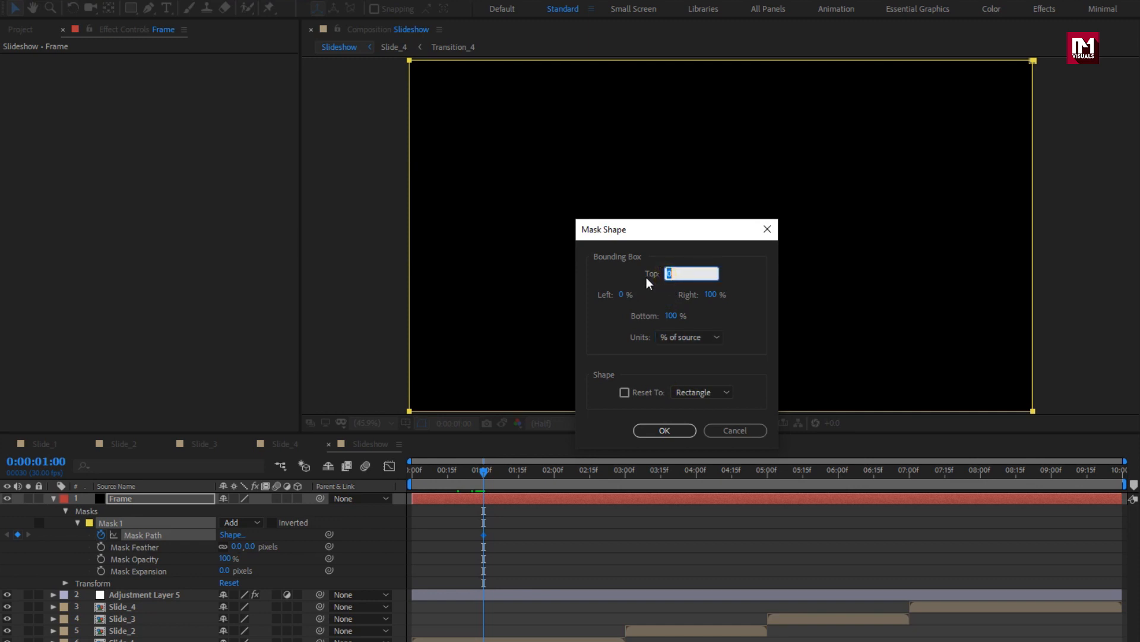
{"action": "type", "text": "10"}
{"action": "left_click", "coordinate": [667, 316]}
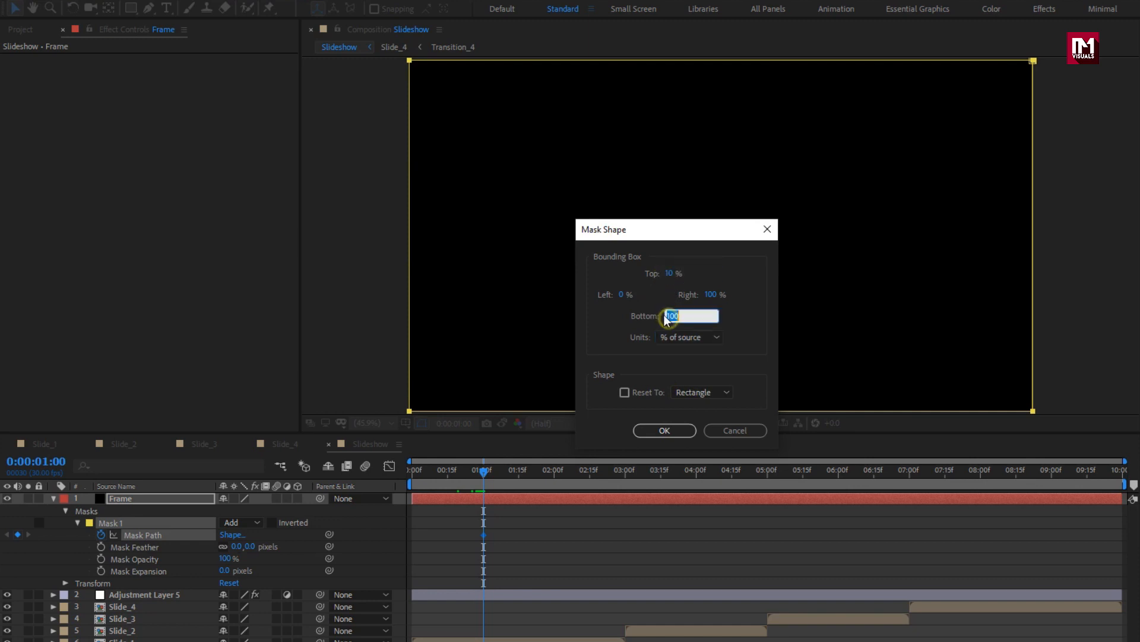
{"action": "type", "text": "90"}
{"action": "left_click", "coordinate": [665, 416]}
{"action": "left_click", "coordinate": [665, 431]}
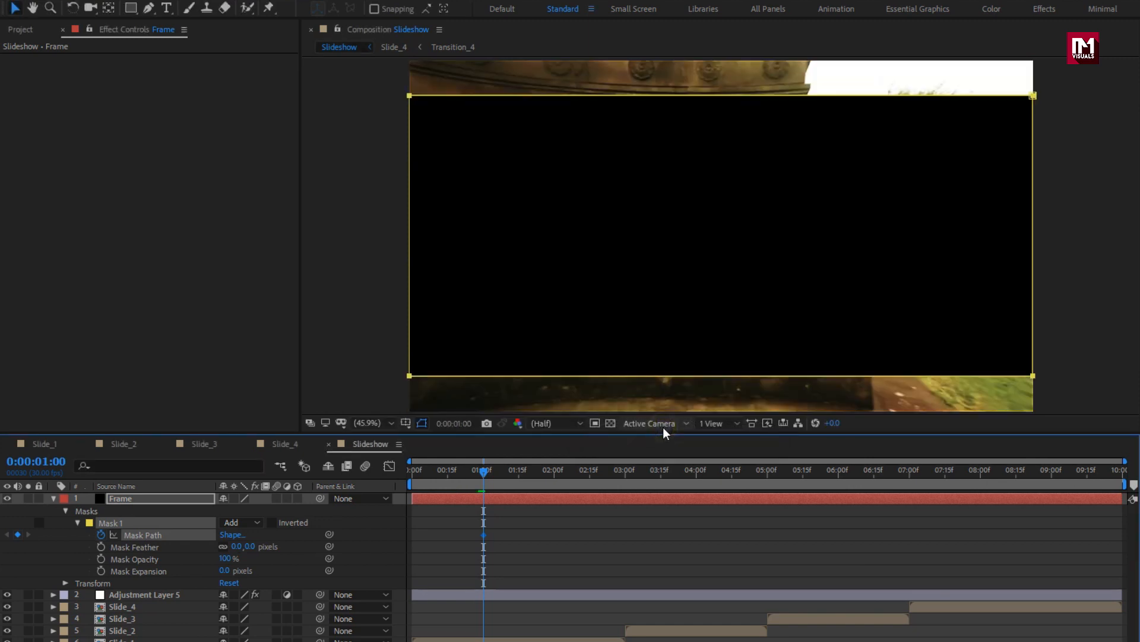
{"action": "left_click", "coordinate": [272, 523]}
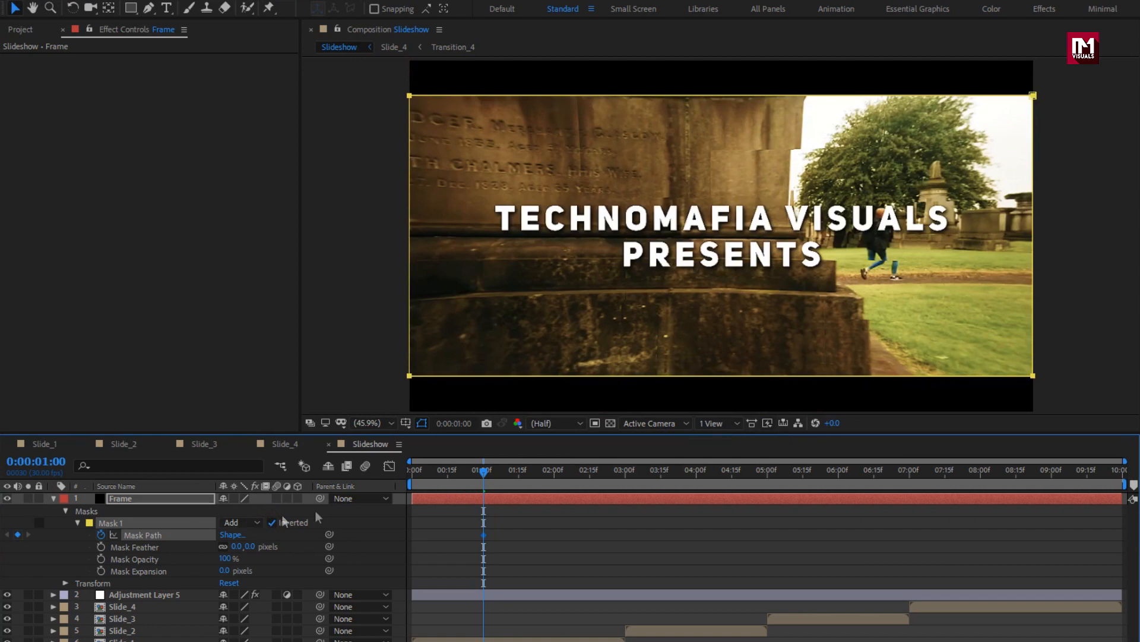
Step: At 0:00:00:00, keyframe the mask shape closed by setting both Top and Bottom to 50%
{"action": "left_click_drag", "start_coordinate": [484, 475], "coordinate": [389, 473]}
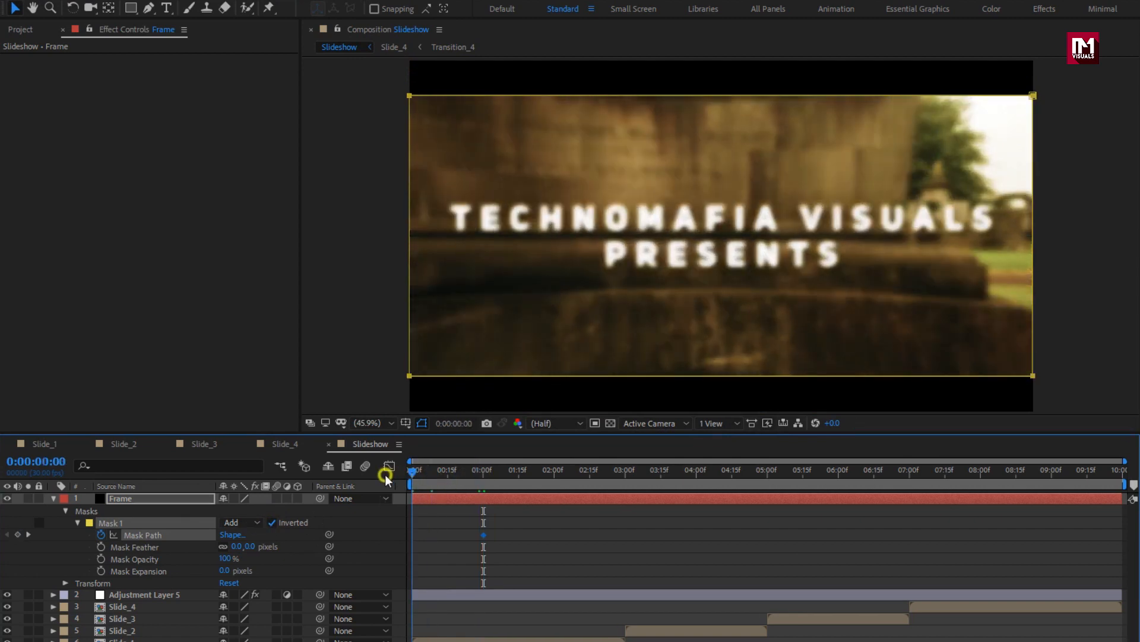
{"action": "left_click", "coordinate": [240, 534]}
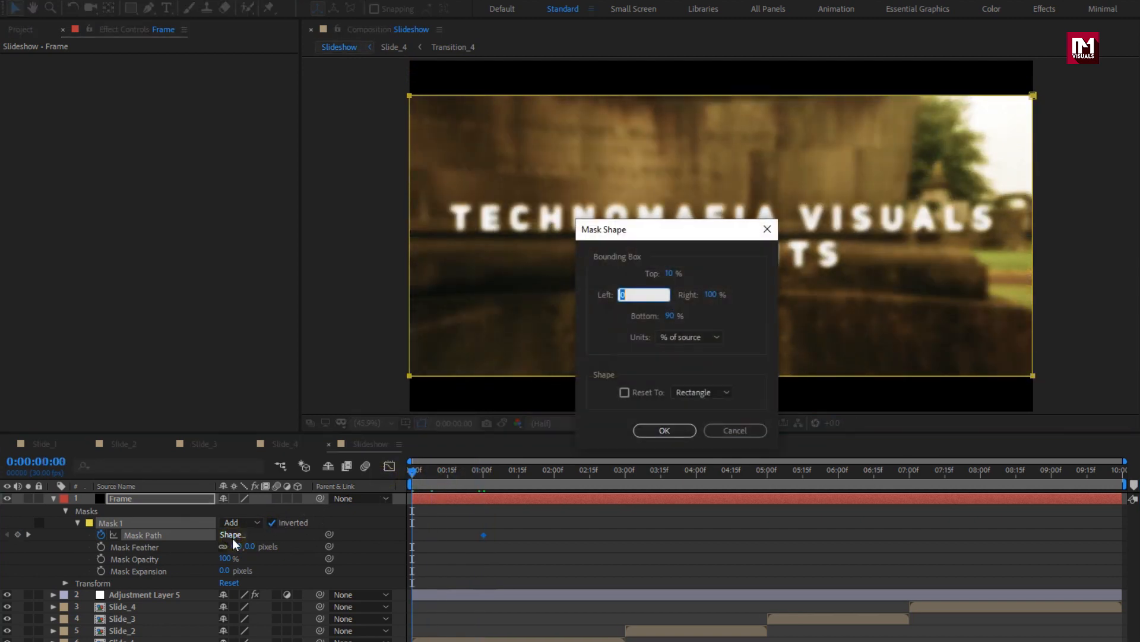
{"action": "left_click", "coordinate": [668, 274]}
{"action": "type", "text": "50"}
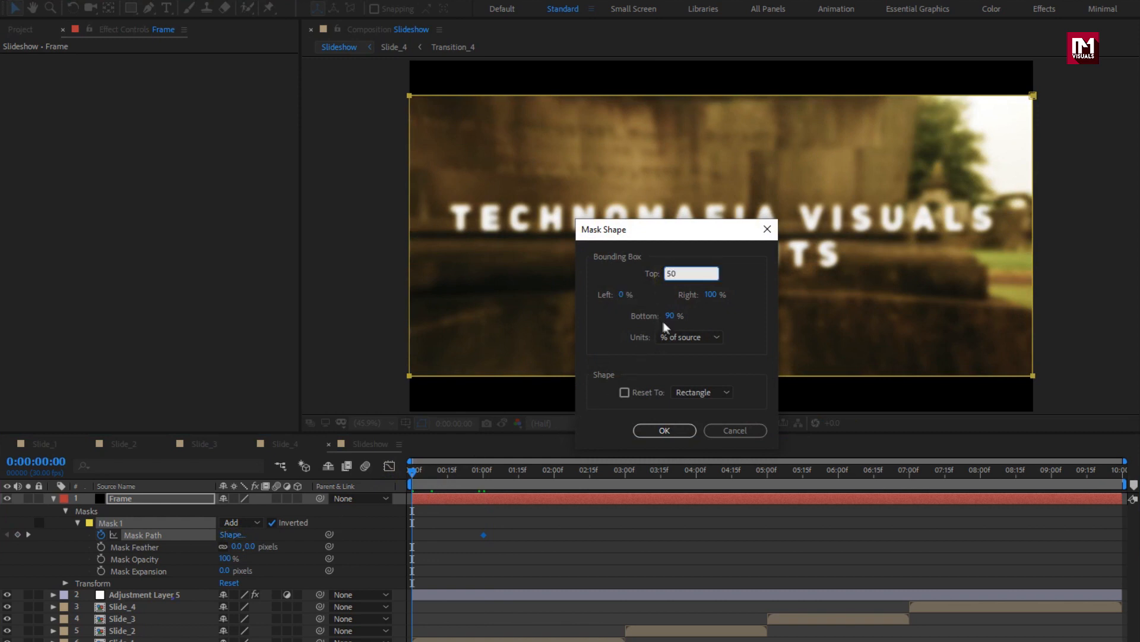
{"action": "left_click", "coordinate": [669, 316]}
{"action": "type", "text": "50"}
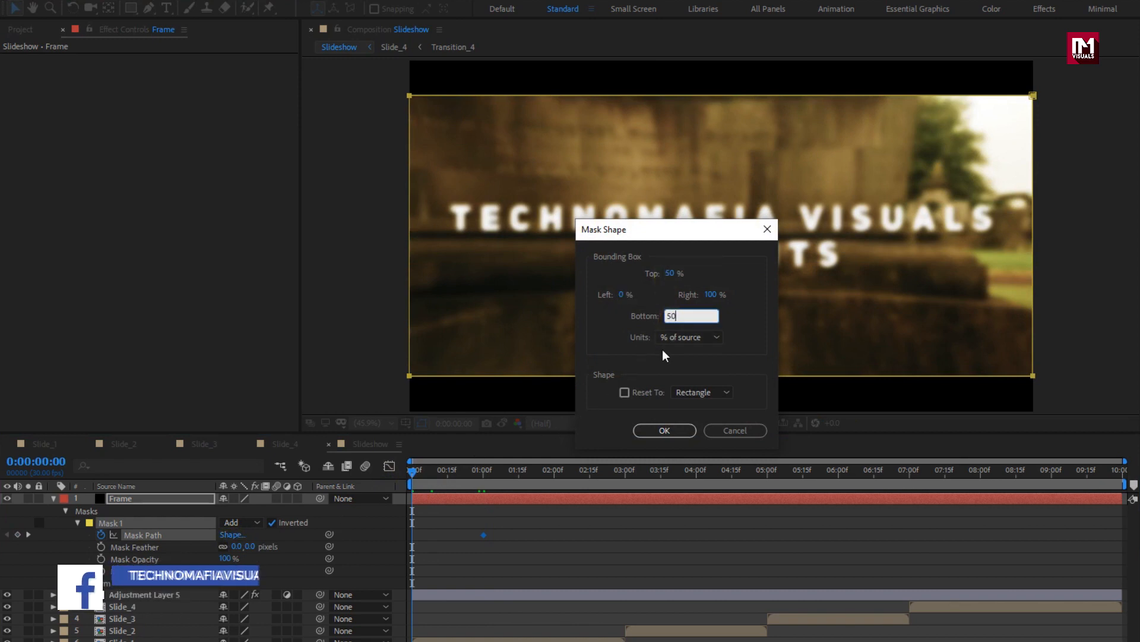
{"action": "left_click", "coordinate": [665, 431]}
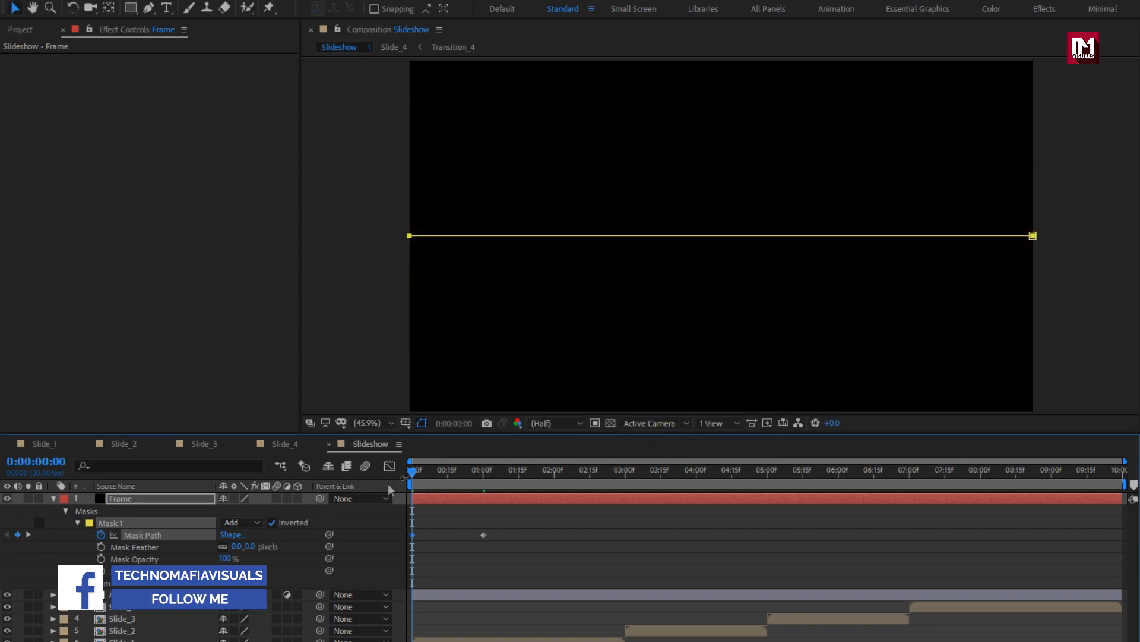
Step: Apply Easy Ease to both Mask Path keyframes, then collapse the Frame layer and preview the opening animation
{"action": "left_click", "coordinate": [494, 532]}
{"action": "left_click_drag", "start_coordinate": [494, 532], "coordinate": [400, 540]}
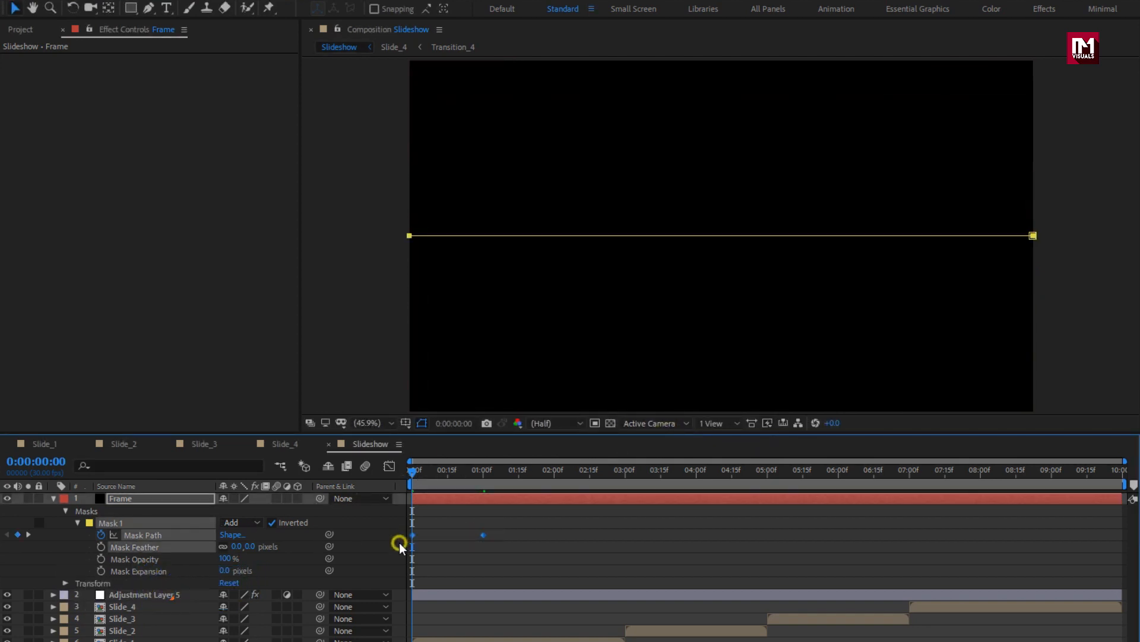
{"action": "right_click", "coordinate": [412, 534]}
{"action": "mouse_move", "coordinate": [484, 528]}
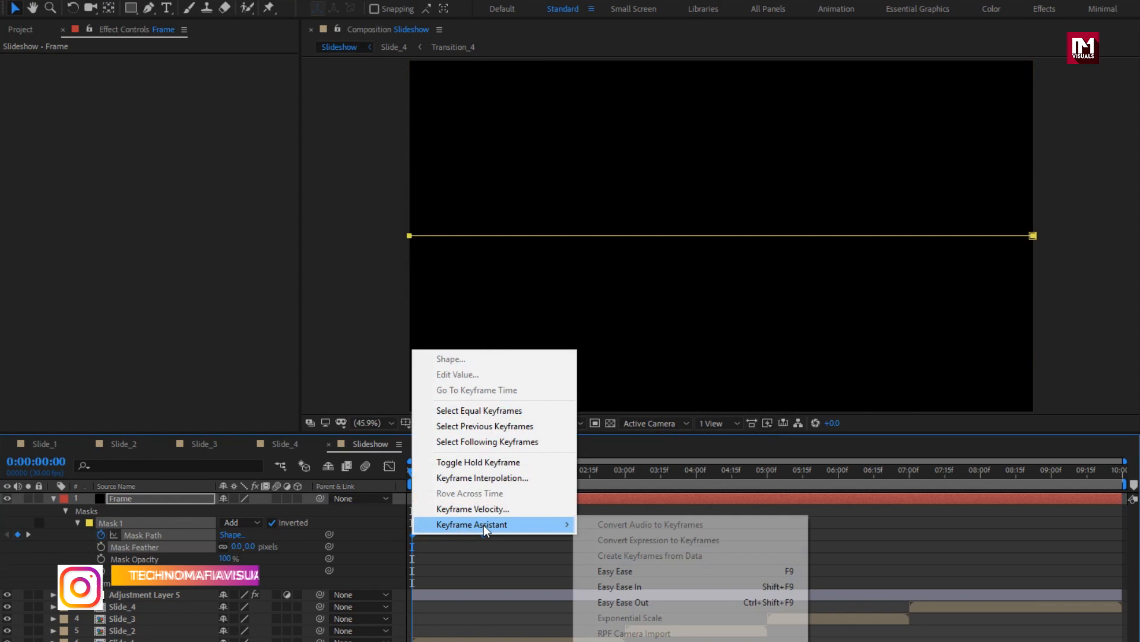
{"action": "left_click", "coordinate": [603, 570]}
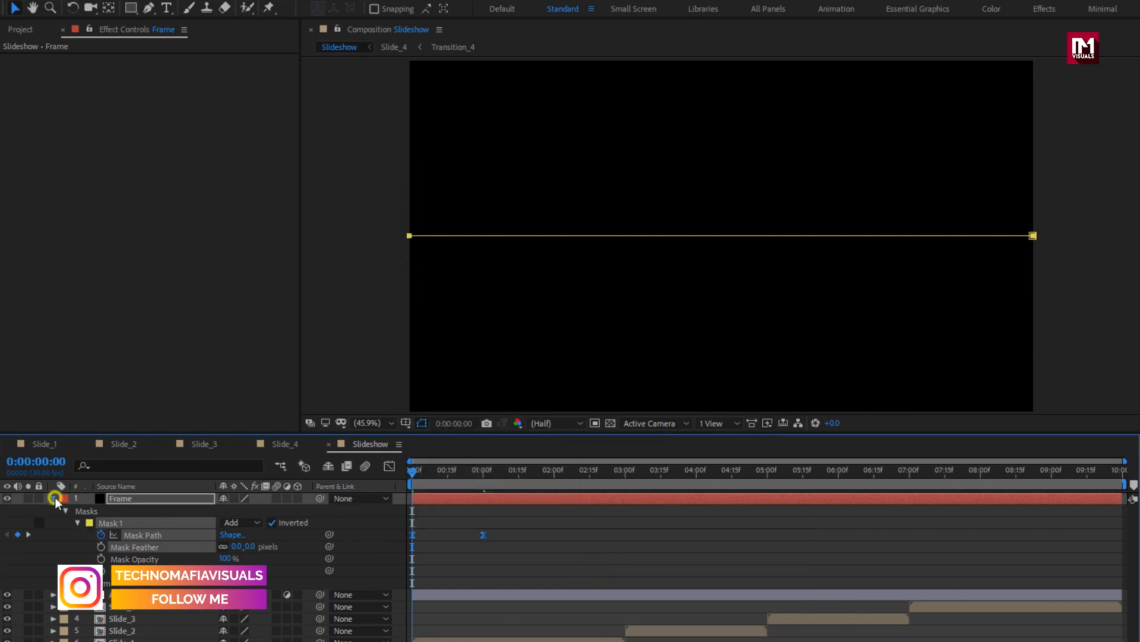
{"action": "left_click", "coordinate": [54, 498]}
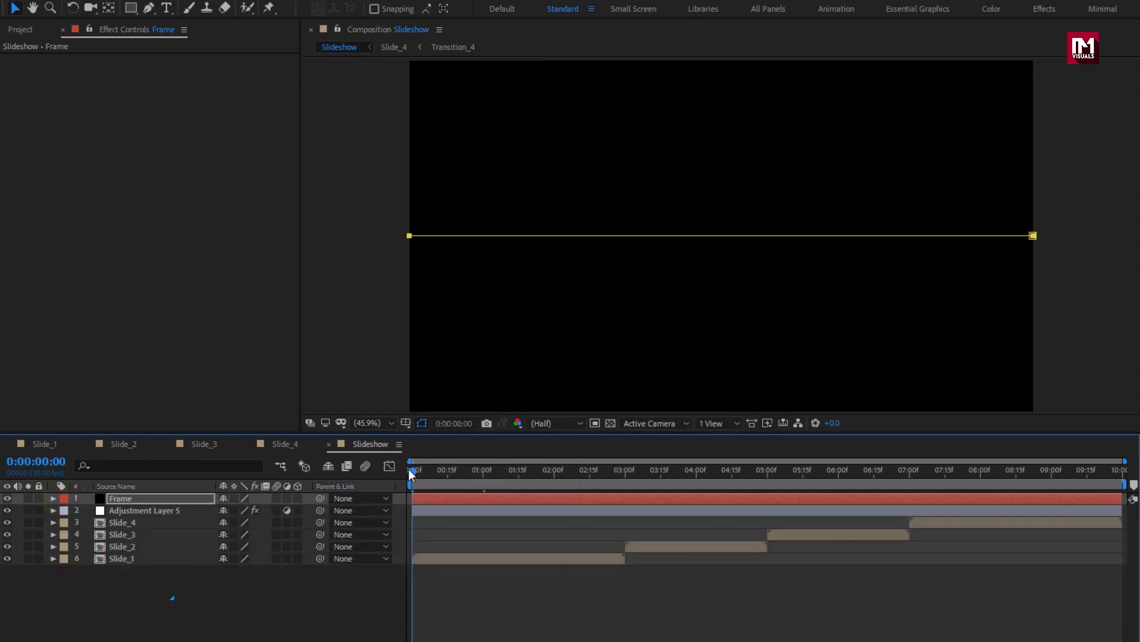
{"action": "key", "text": "space"}
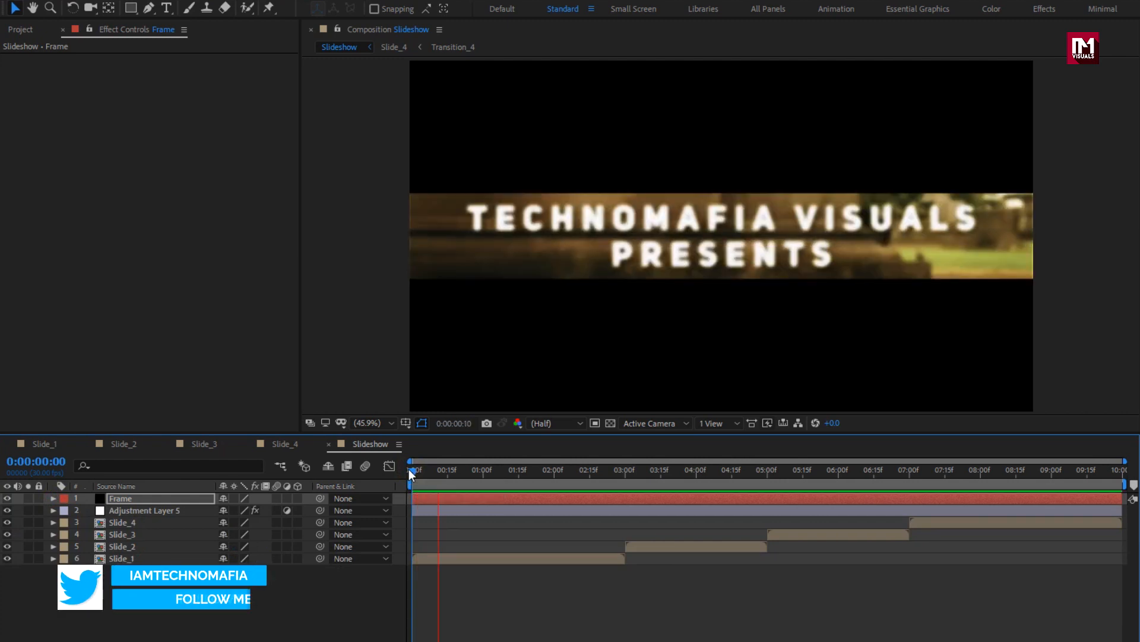